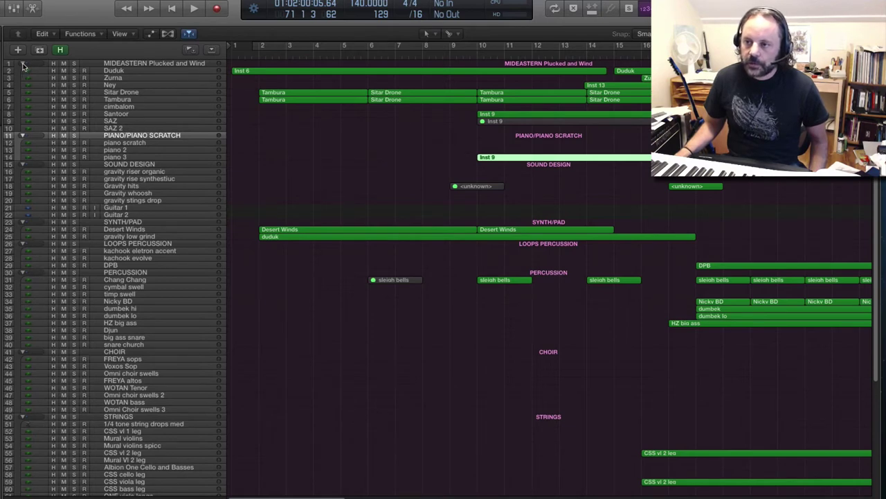
Collapse the MIDEASTERN Plucked and Wind, PIANO/PIANO SCRATCH, SOUND DESIGN, SYNTH/PAD and LOOPS PERCUSSION track stacks
left_click(22, 64)
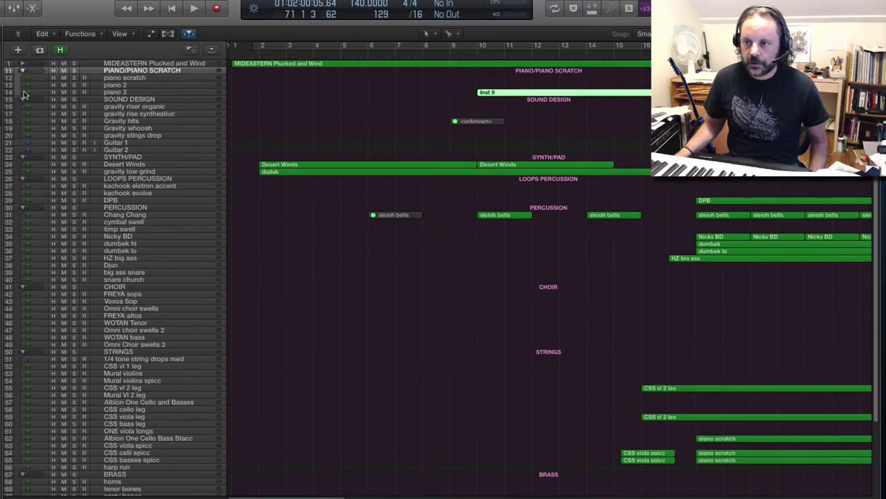
left_click(23, 70)
left_click(23, 78)
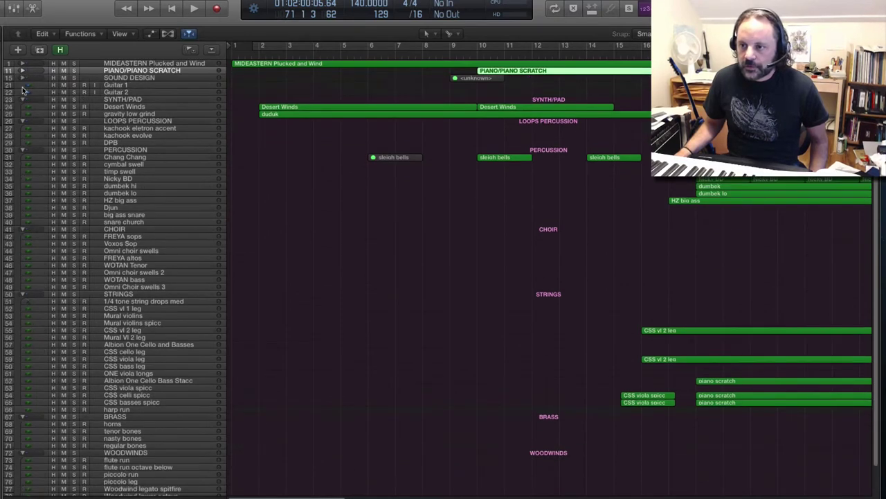
left_click(23, 99)
left_click(23, 107)
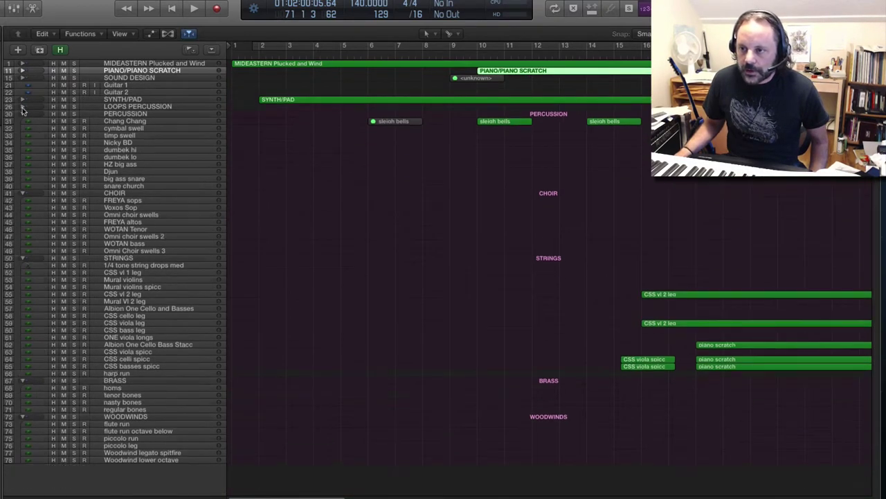
Collapse the PERCUSSION, CHOIR, STRINGS, BRASS and WOODWINDS track stacks
left_click(23, 114)
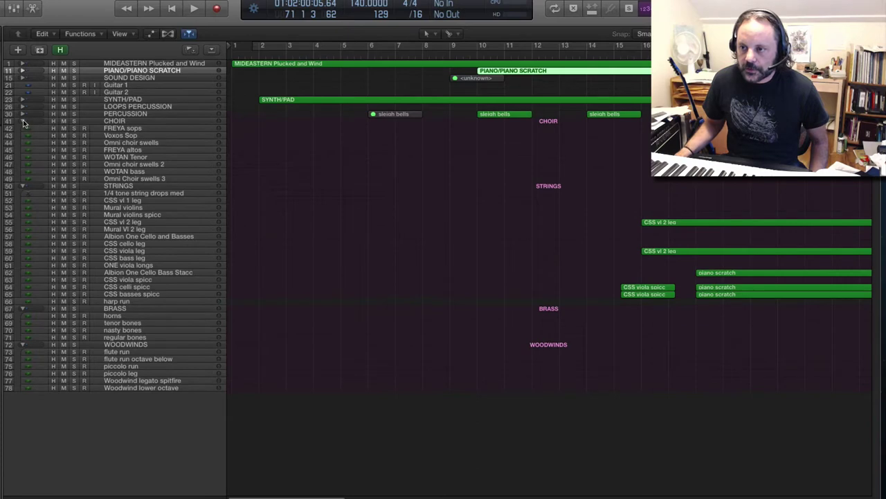
left_click(23, 122)
left_click(23, 129)
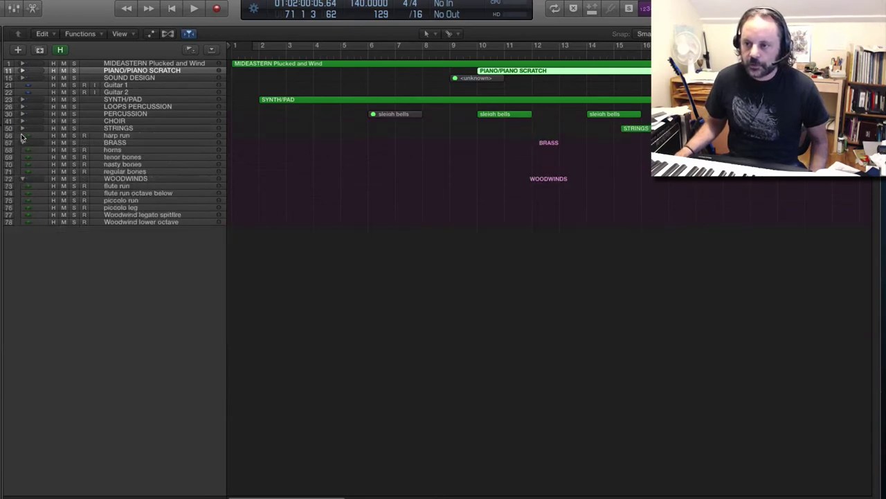
left_click(23, 143)
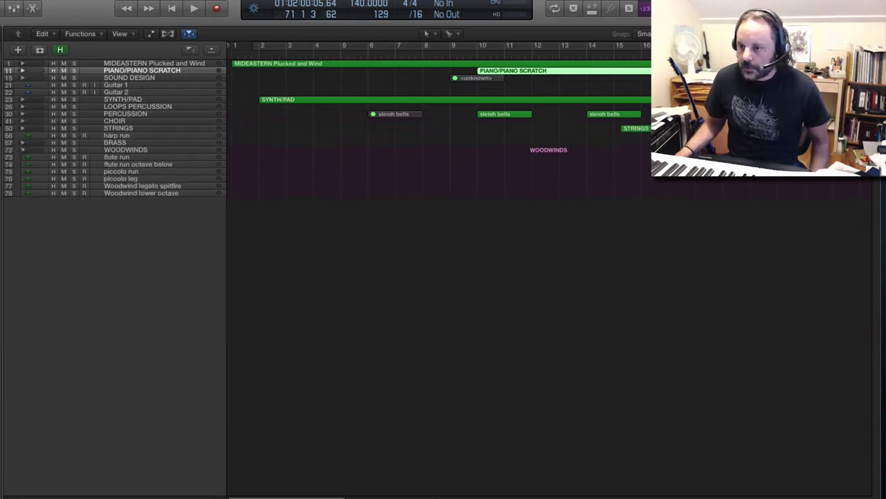
left_click(23, 150)
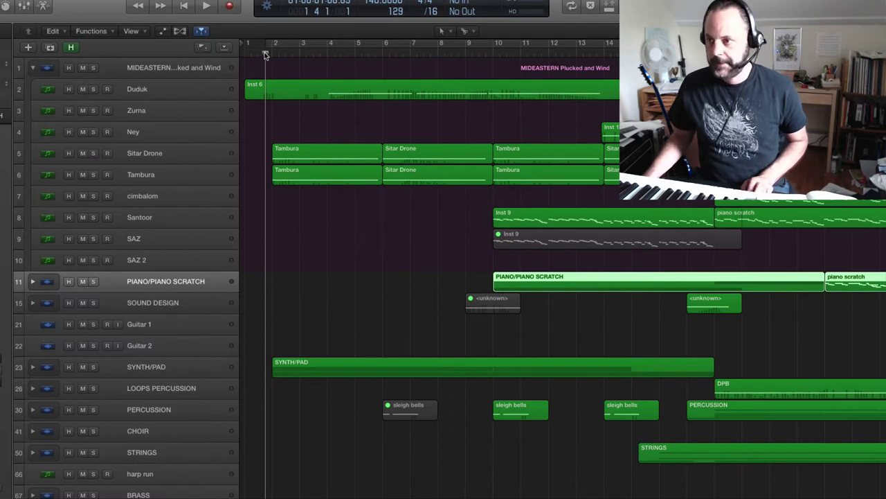
Expand the PIANO/PIANO SCRATCH, SOUND DESIGN and SYNTH/PAD track stacks to show their individual tracks
left_click_drag(264, 55, 264, 52)
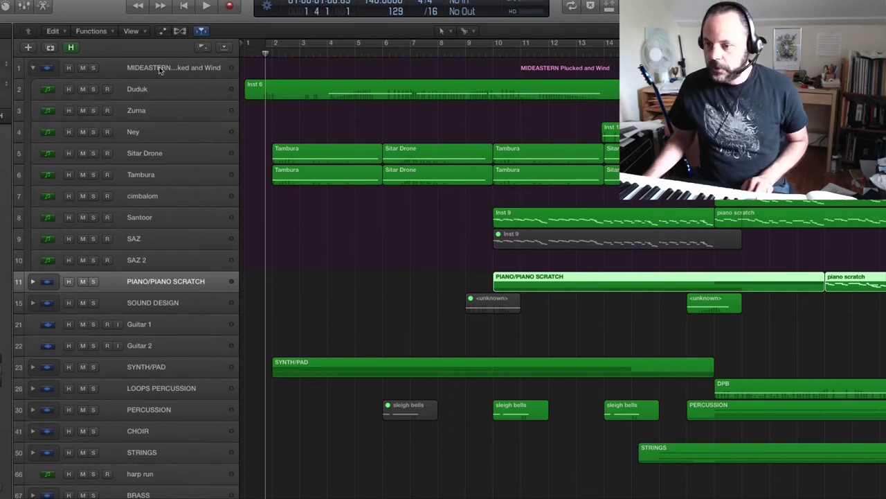
scroll(52, 291, "down", 3)
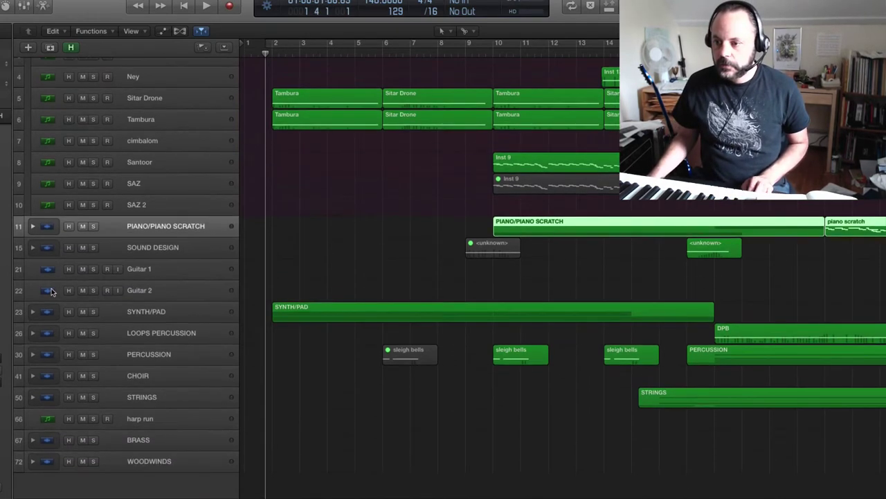
left_click(32, 228)
left_click(32, 311)
scroll(31, 326, "down", 8)
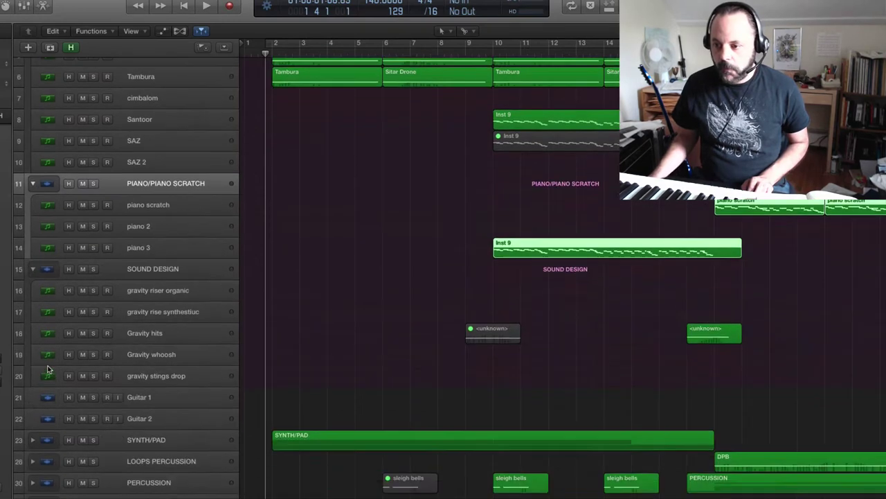
left_click(32, 330)
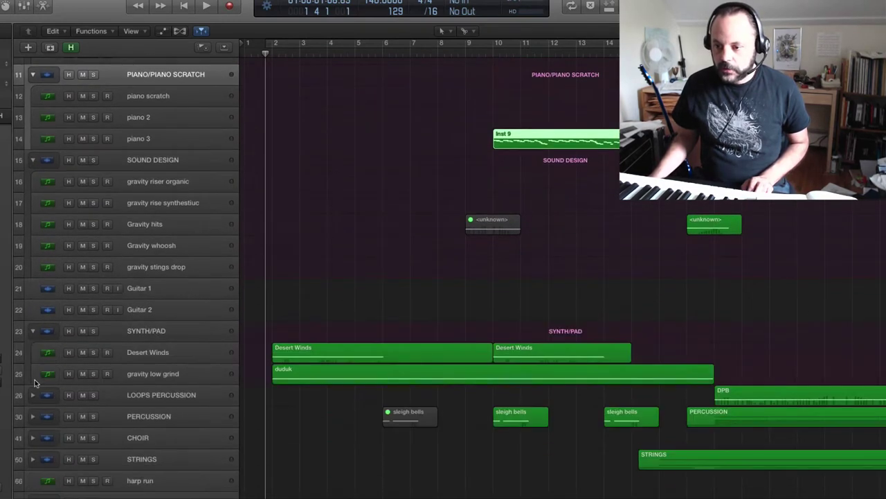
Expand the LOOPS PERCUSSION, PERCUSSION and CHOIR track stacks
scroll(31, 346, "down", 3)
left_click(32, 333)
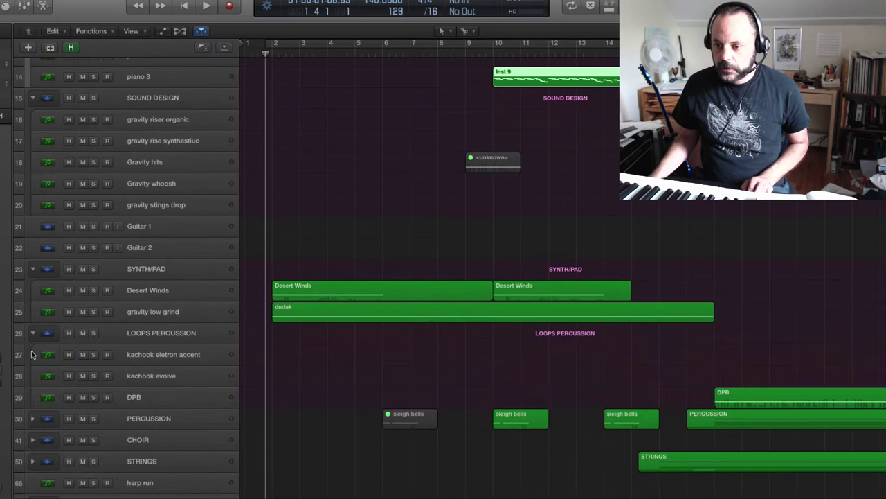
left_click(32, 419)
scroll(38, 399, "down", 13)
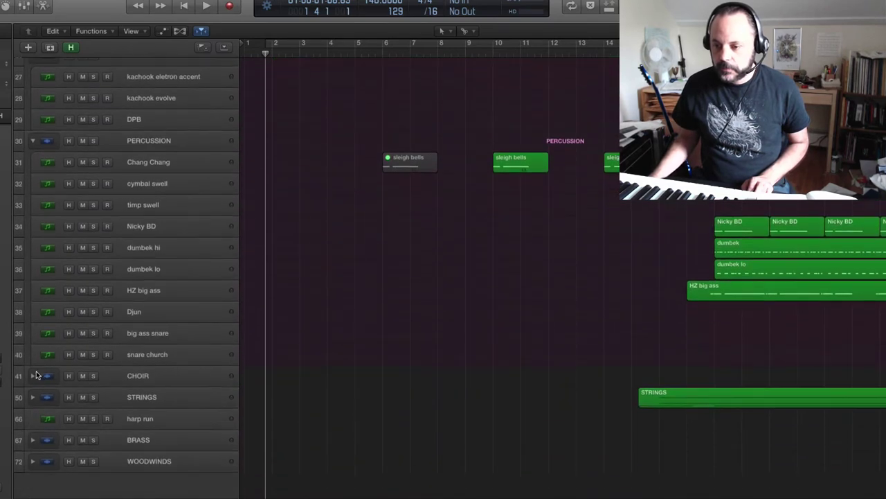
left_click(33, 375)
scroll(35, 370, "down", 8)
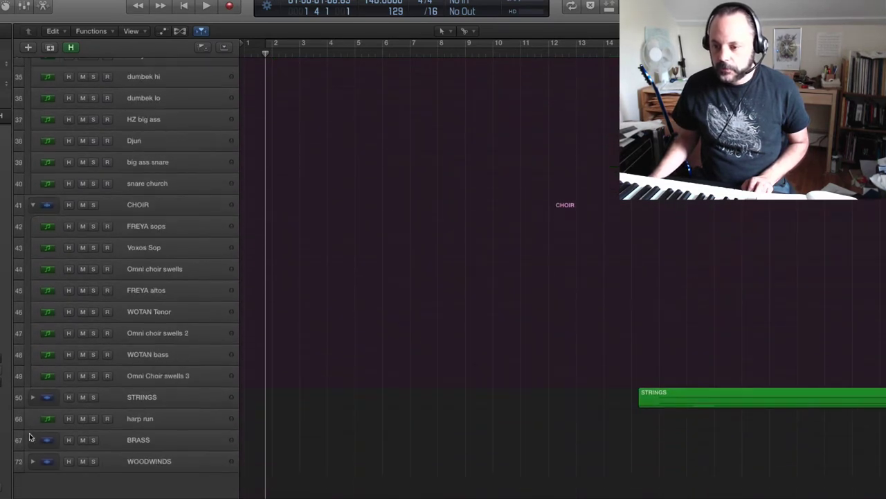
Expand the STRINGS, BRASS and WOODWINDS track stacks
left_click(32, 397)
scroll(42, 401, "down", 15)
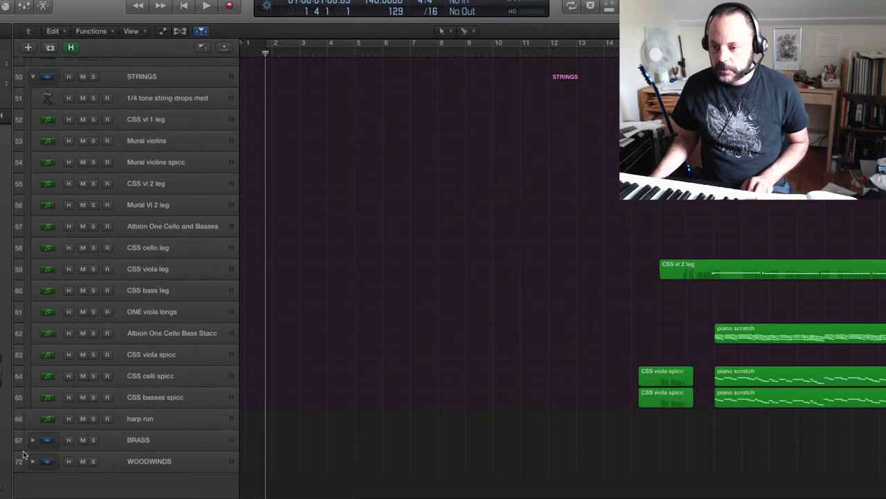
left_click(32, 441)
scroll(35, 426, "down", 4)
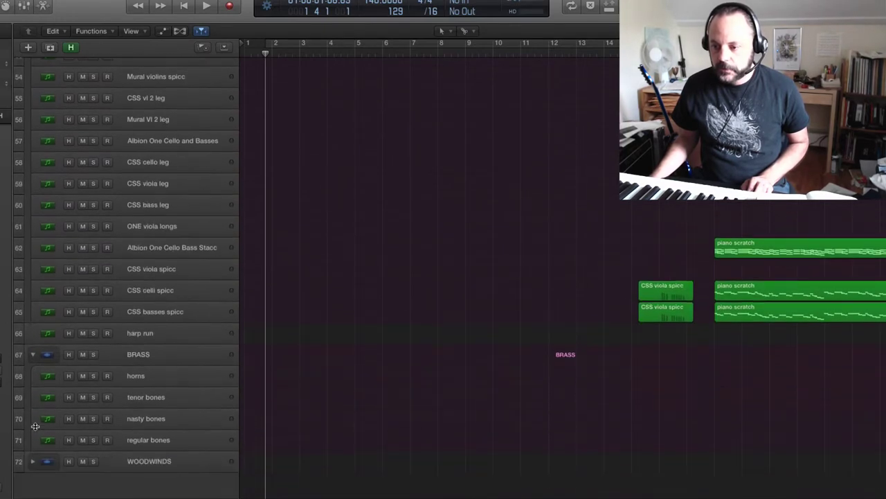
left_click(32, 462)
Play the arrangement from just before bar 2 and follow the Middle Eastern and piano tracks past bar 10
scroll(214, 104, "up", 20)
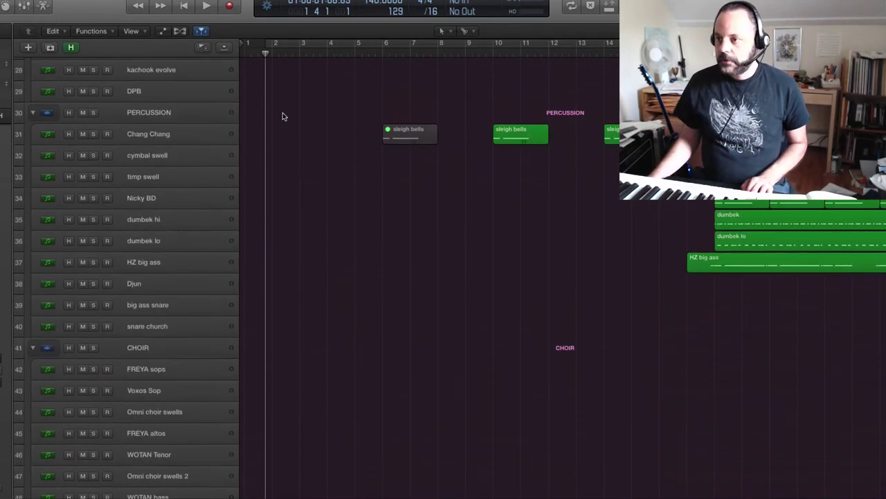
scroll(283, 116, "up", 6)
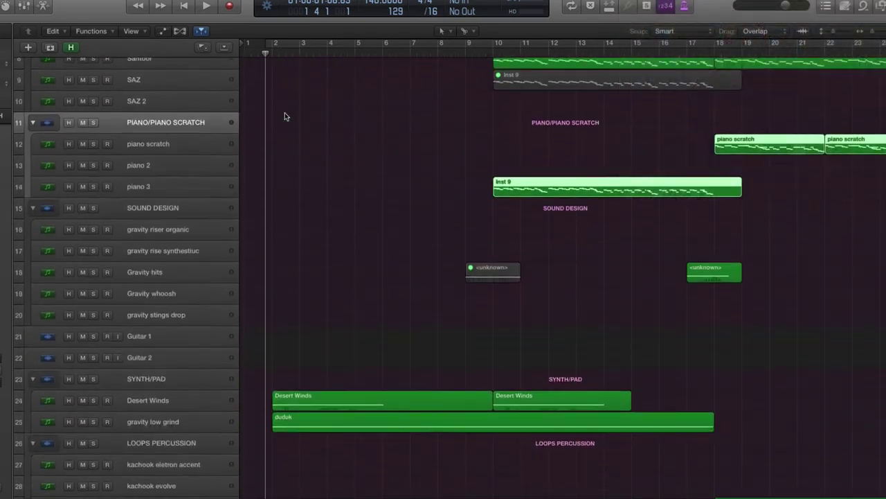
scroll(284, 117, "up", 1)
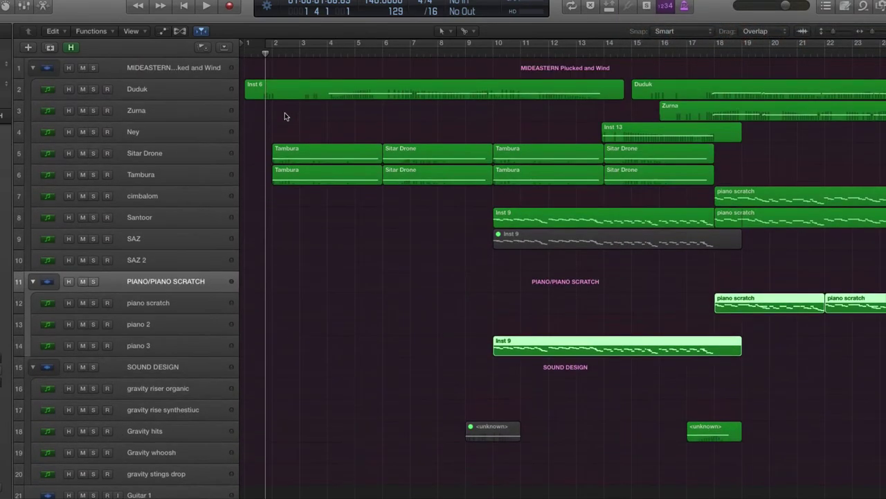
key("space")
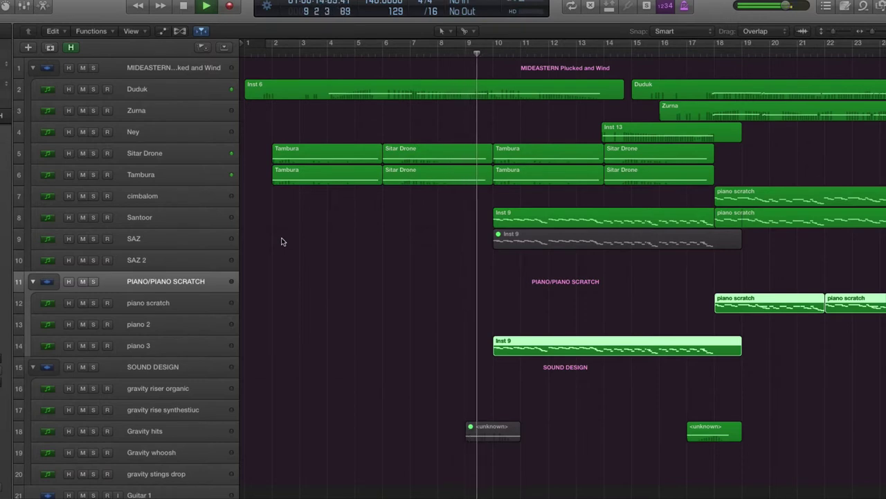
left_click_drag(317, 498, 369, 497)
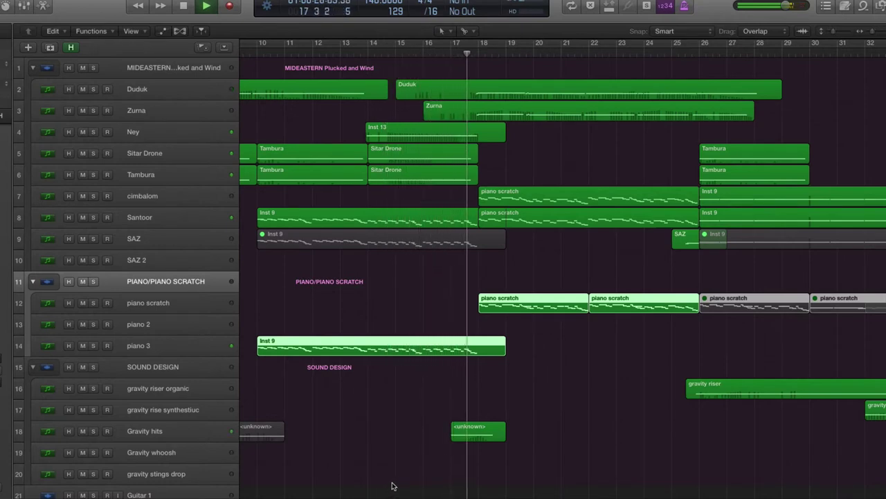
Examine the piano, percussion and string regions from bar 18 to bar 25 during playback, returning to the first tracks
scroll(451, 459, "down", 10)
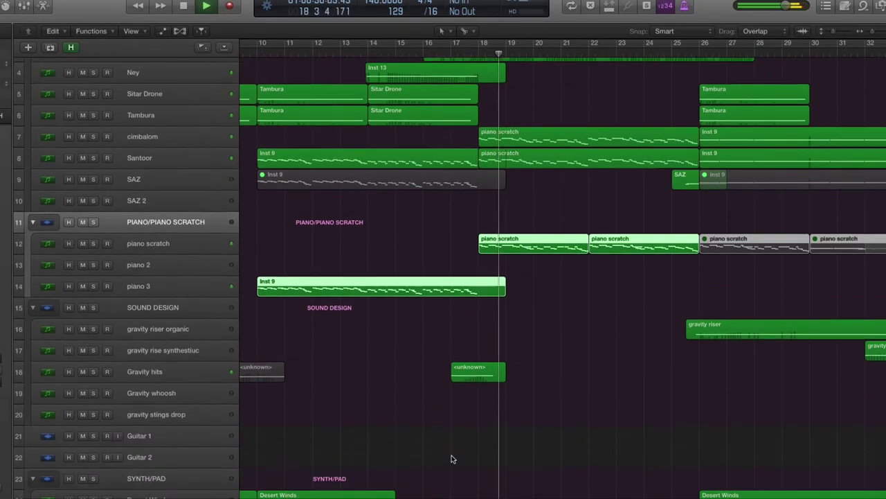
scroll(451, 459, "down", 7)
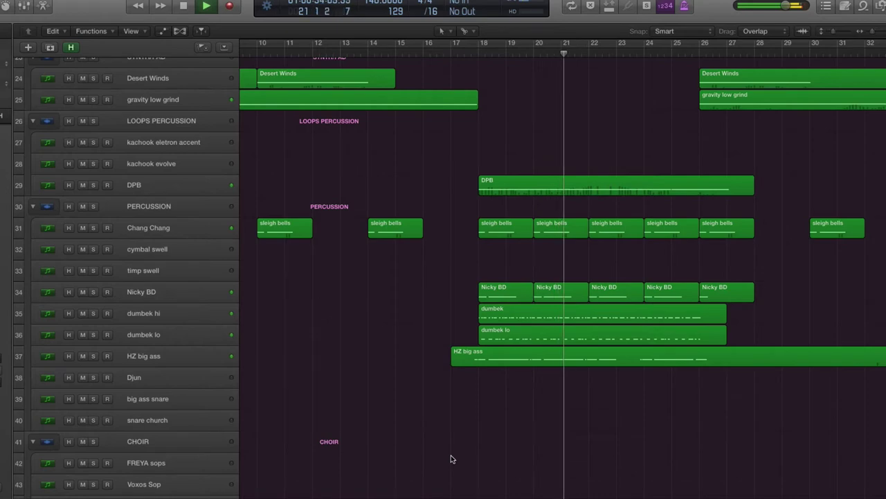
scroll(451, 459, "down", 1)
scroll(451, 456, "down", 15)
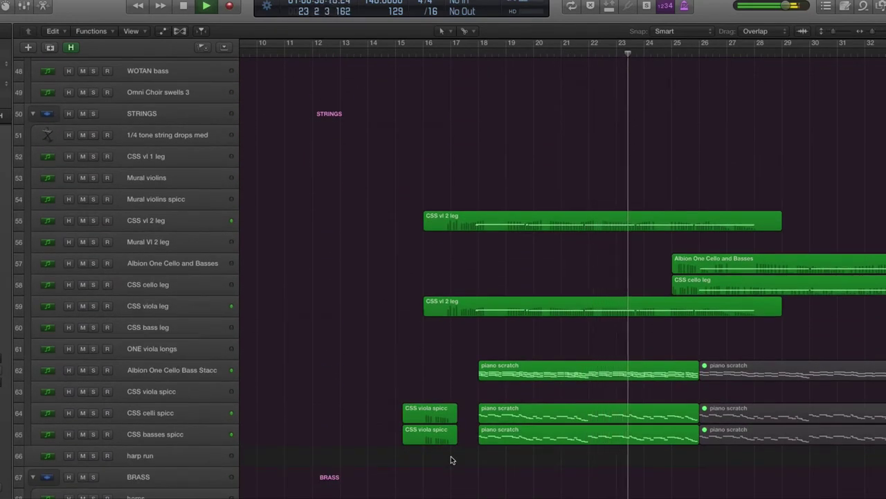
scroll(450, 456, "up", 20)
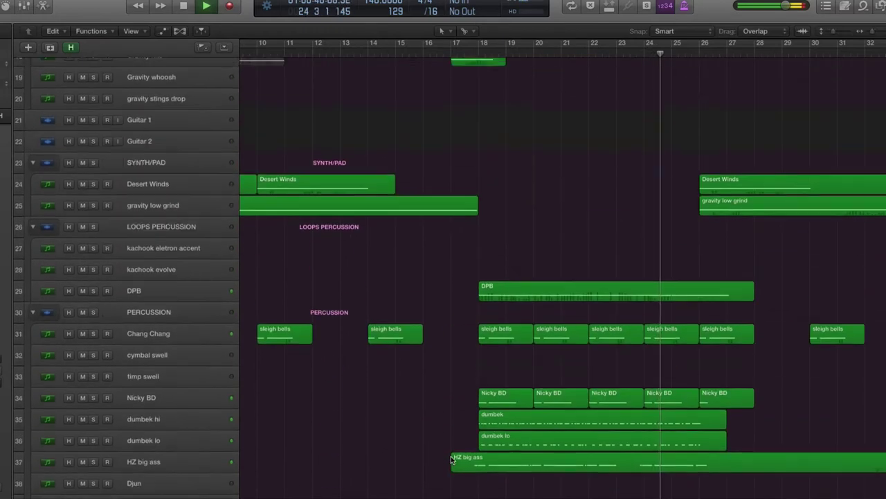
scroll(451, 455, "up", 1)
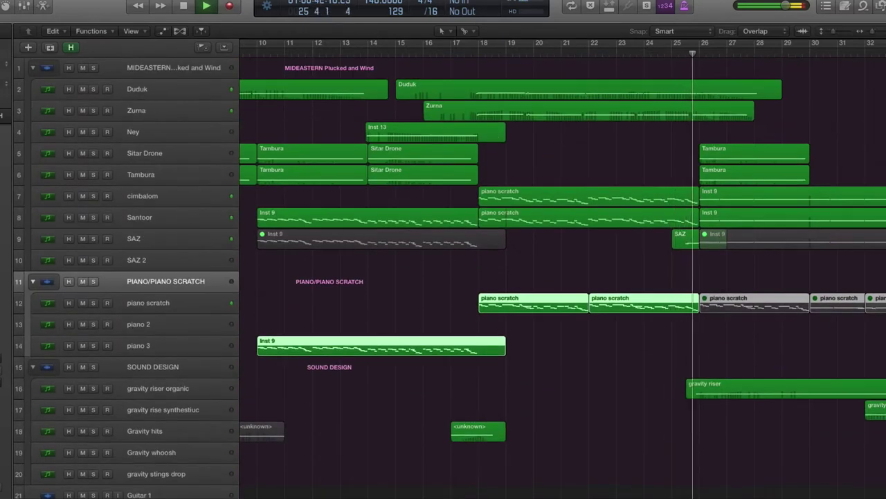
Examine the sound design, guitar, synth pad and percussion regions between bars 26 and 34 while the arrangement plays
scroll(450, 497, "right", 10)
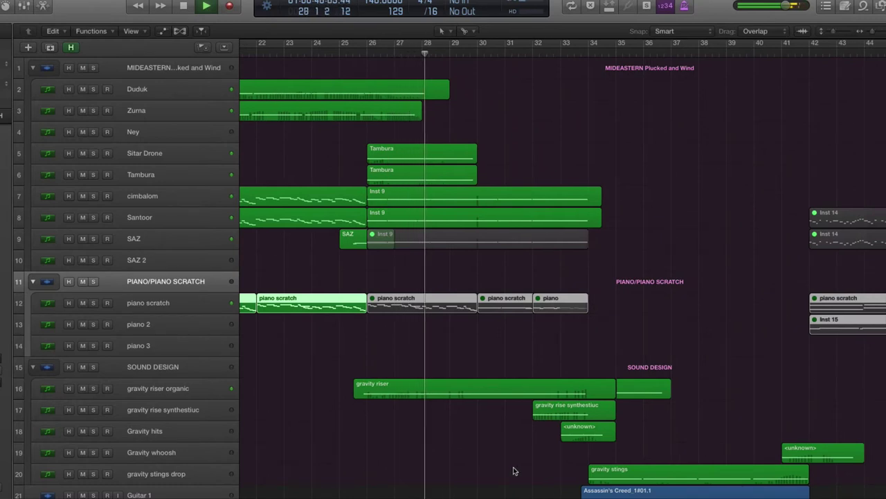
scroll(511, 472, "down", 5)
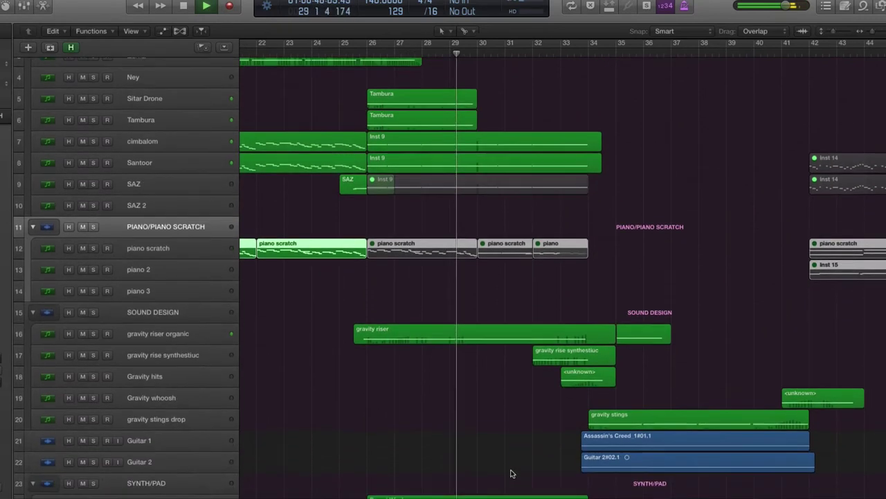
scroll(511, 472, "down", 5)
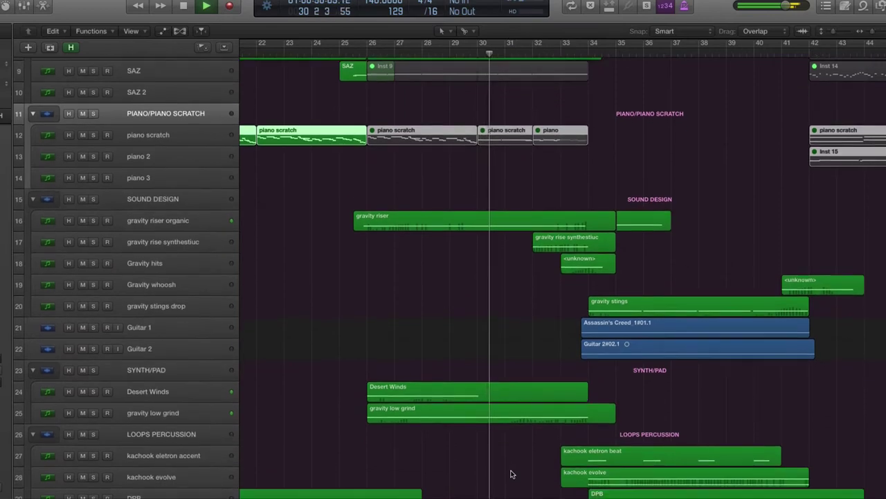
scroll(511, 474, "down", 7)
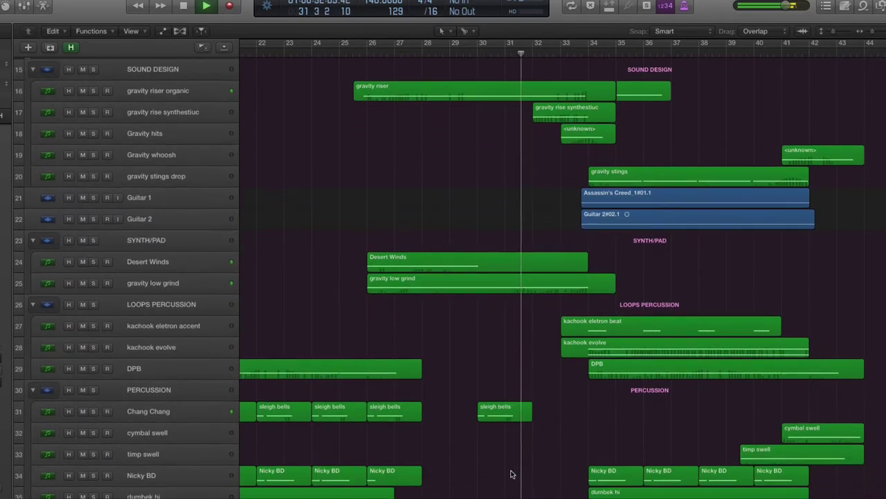
scroll(510, 474, "down", 1)
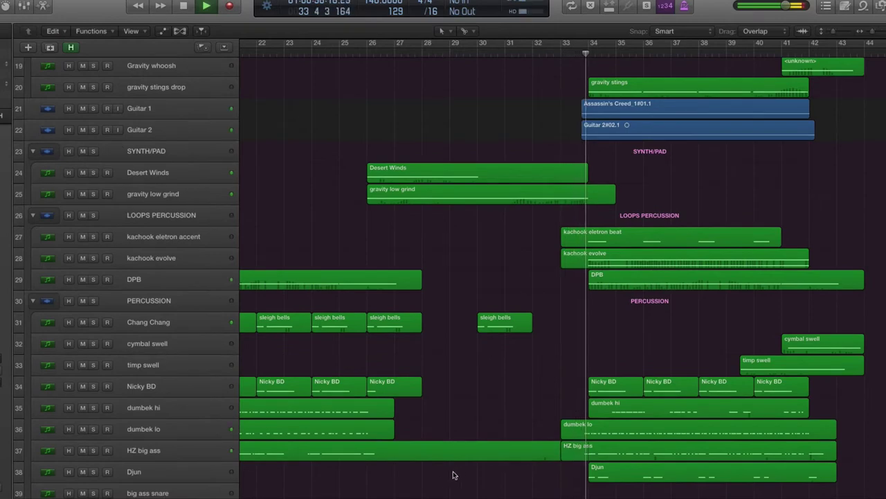
Follow the sound design, guitar, loop, percussion and string regions between bars 34 and 45 during playback
scroll(375, 497, "right", 9)
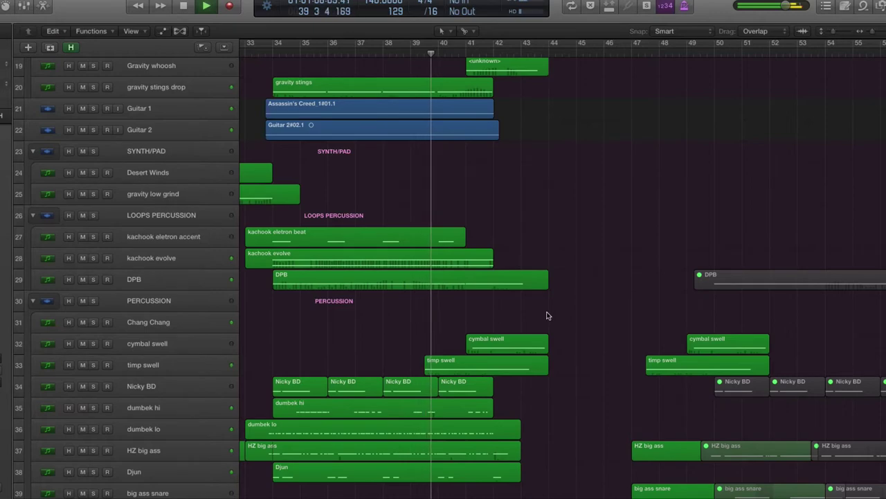
scroll(588, 316, "up", 10)
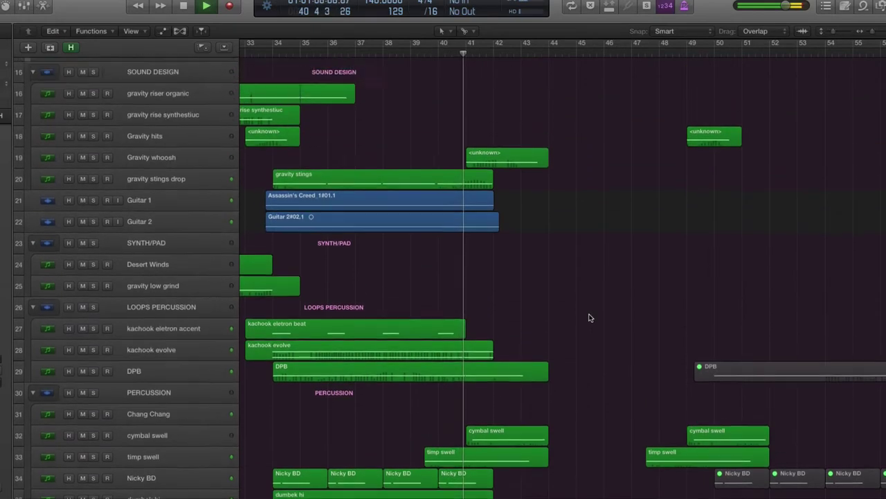
scroll(588, 318, "down", 20)
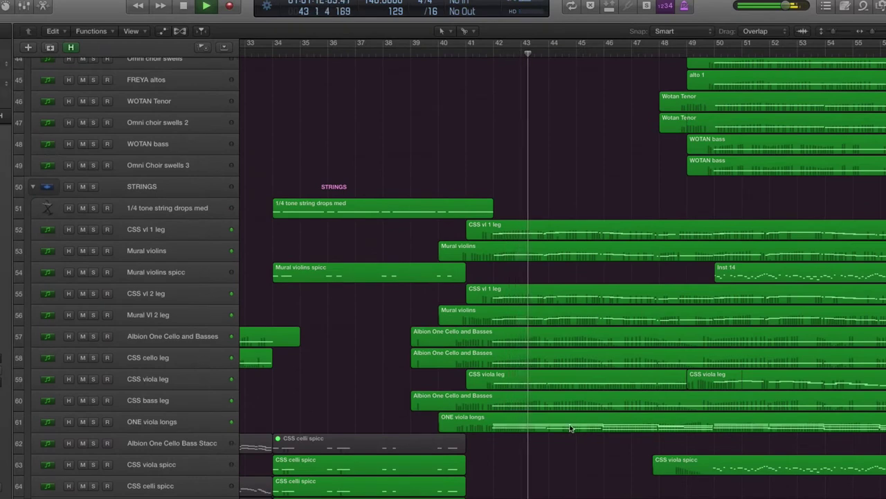
scroll(563, 268, "right", 5)
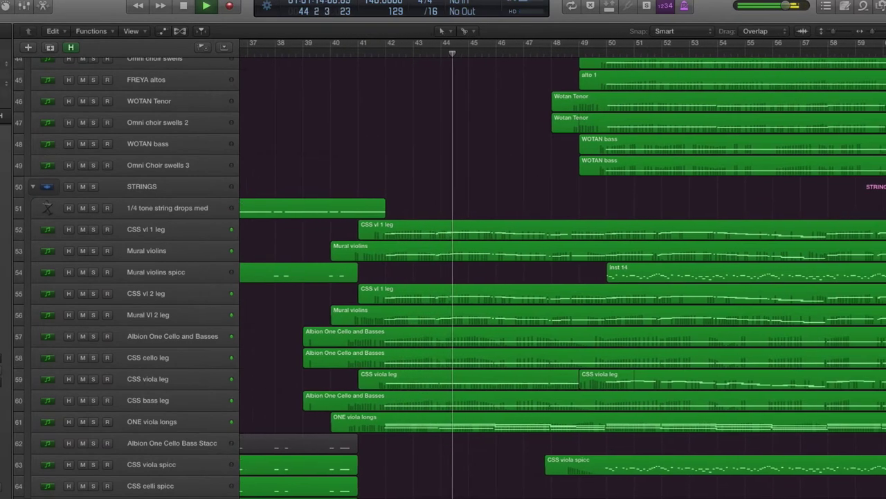
scroll(621, 469, "right", 3)
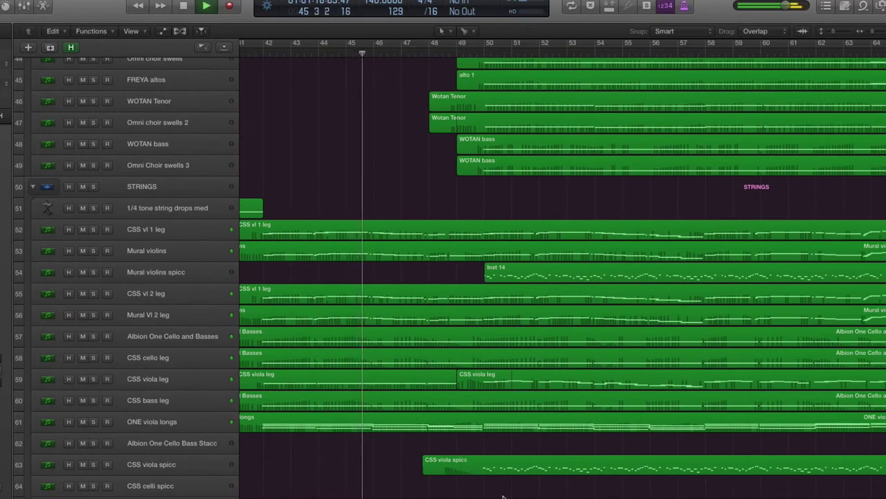
Examine the choir, string and percussion regions between bars 46 and 60 while the arrangement plays
scroll(592, 452, "up", 4)
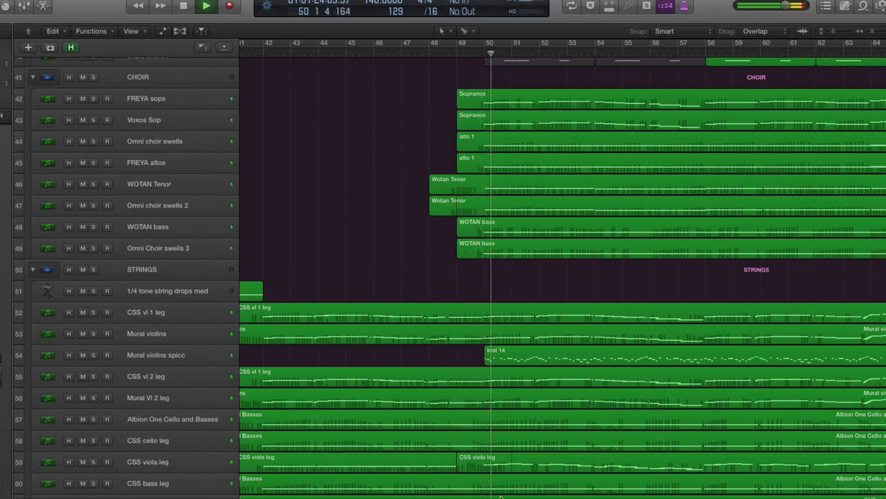
scroll(523, 497, "right", 5)
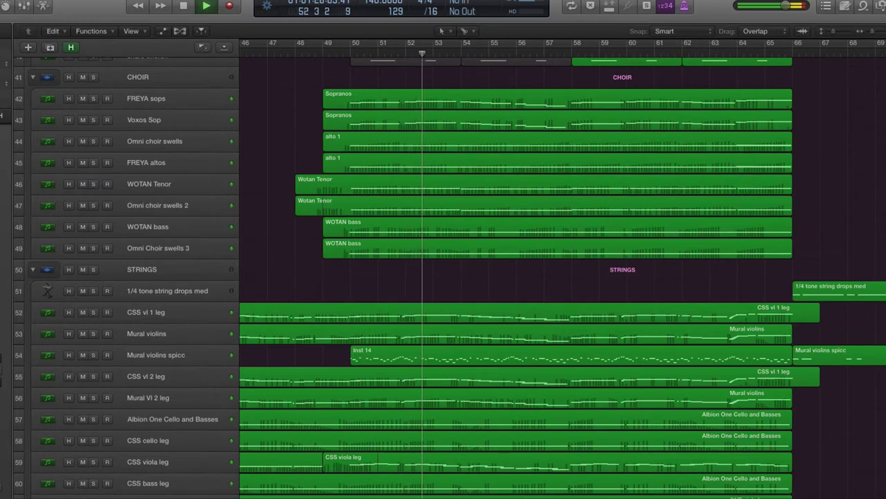
scroll(523, 497, "right", 2)
scroll(523, 496, "right", 2)
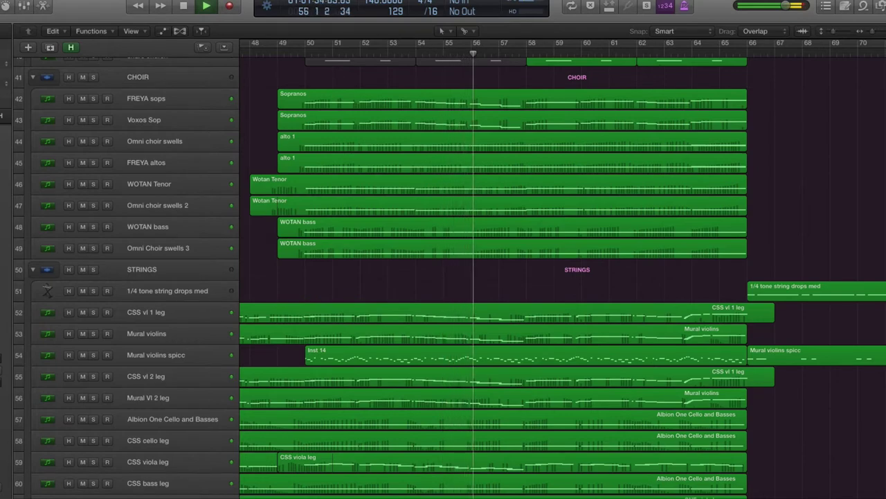
scroll(563, 277, "up", 3)
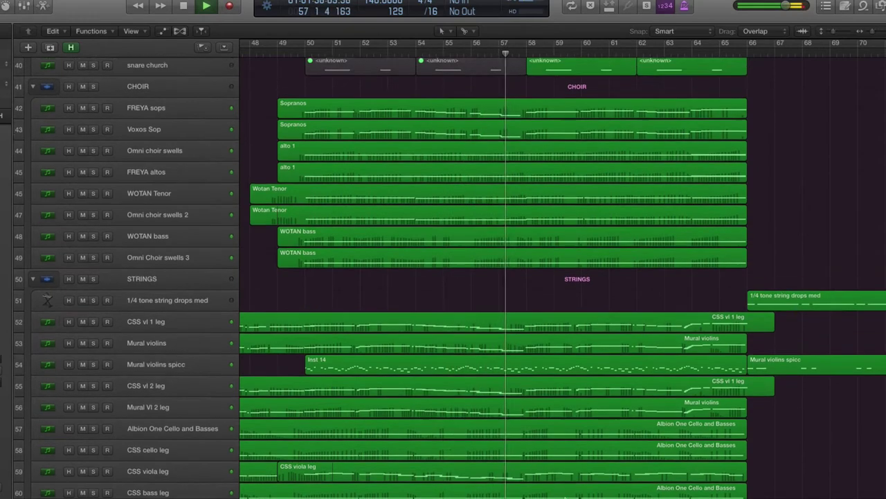
scroll(564, 496, "up", 5)
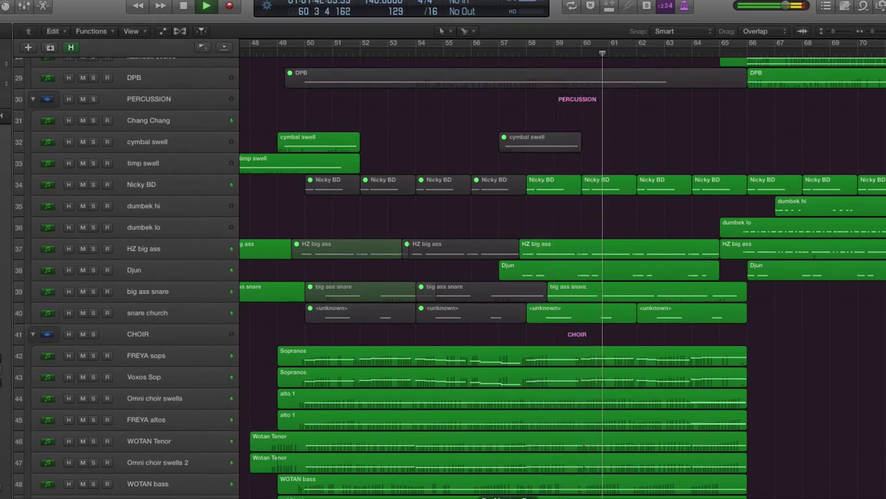
Review the percussion, loop percussion, guitar and gravity stings regions from bar 61 to bar 72 during playback
scroll(562, 270, "right", 5)
scroll(563, 271, "right", 4)
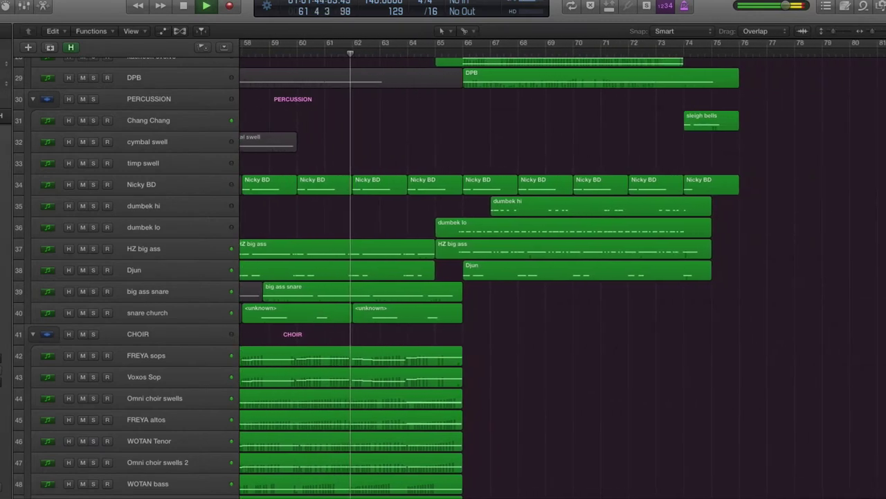
scroll(574, 415, "up", 7)
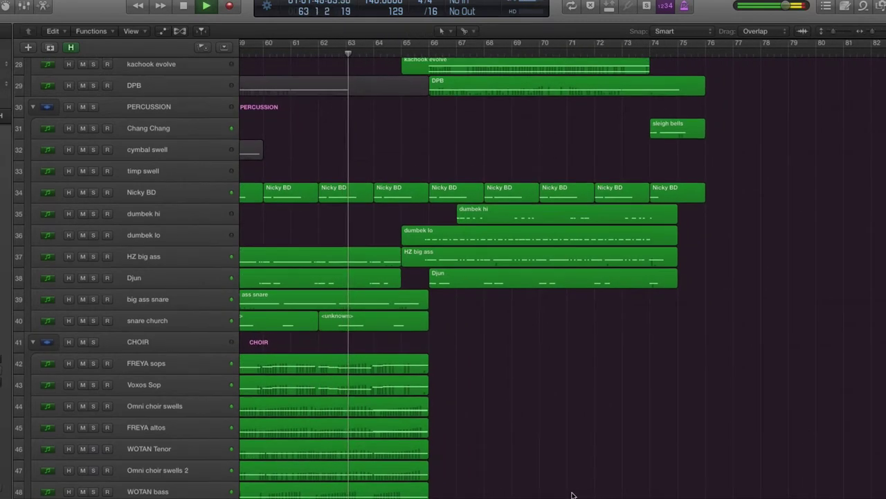
scroll(575, 494, "up", 6)
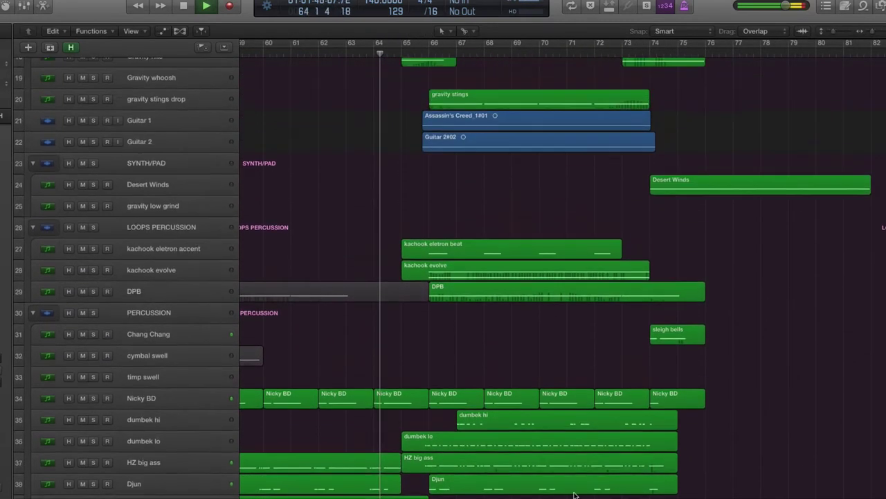
scroll(574, 494, "down", 3)
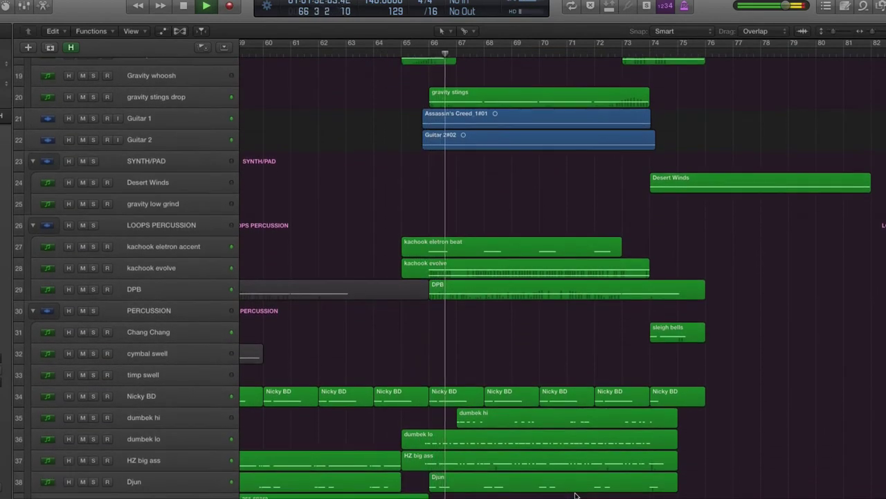
scroll(574, 494, "down", 1)
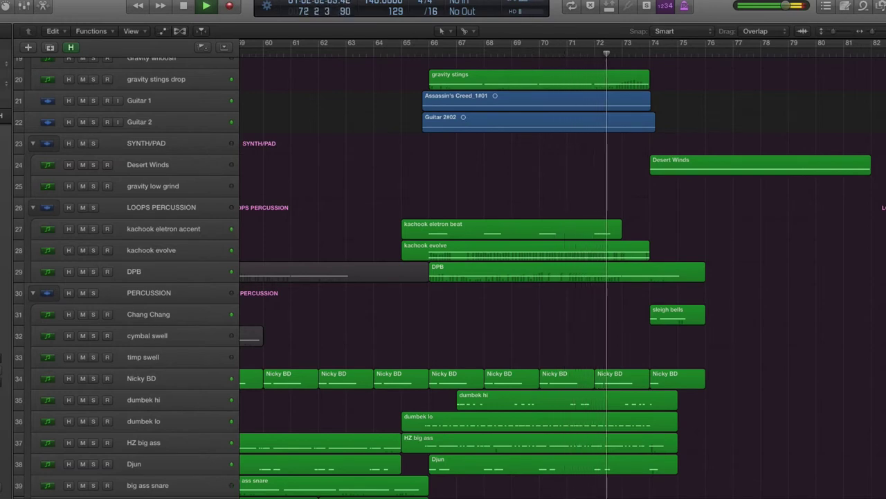
Follow the closing Middle Eastern, piano and sound design regions from bar 73 to the end of the arrangement
scroll(574, 484, "right", 10)
scroll(581, 445, "up", 10)
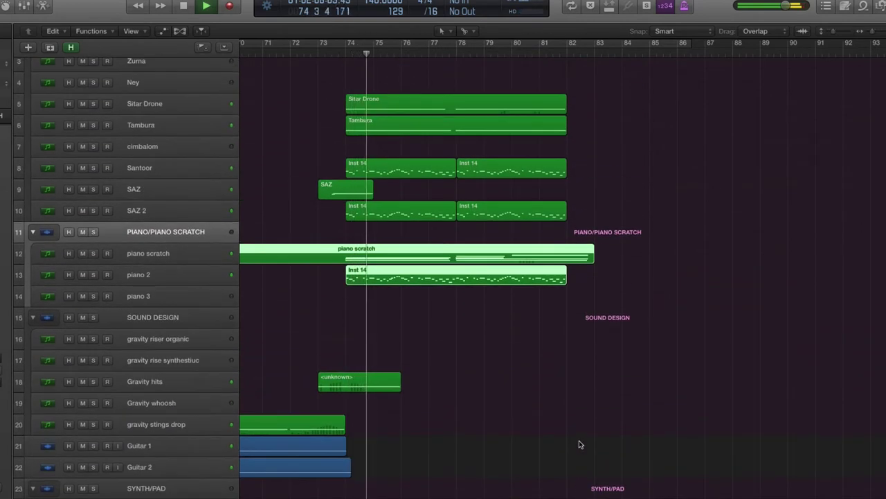
scroll(581, 445, "down", 1)
scroll(580, 444, "up", 1)
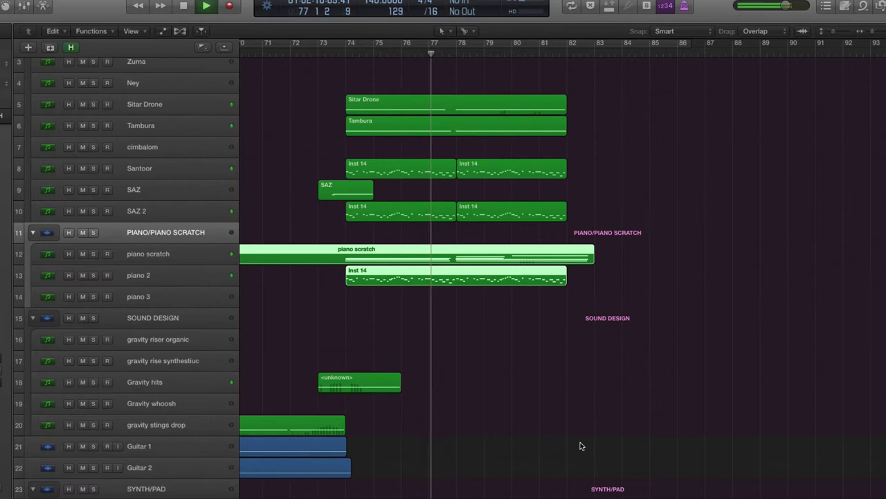
scroll(580, 446, "up", 2)
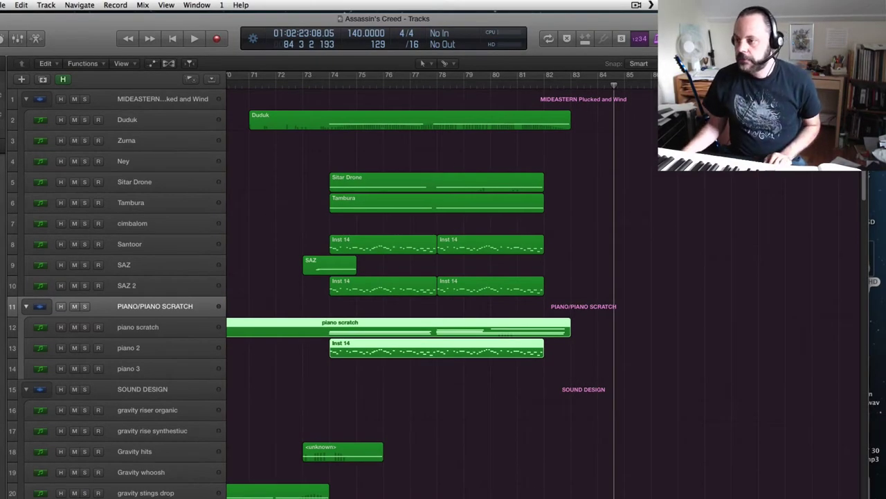
Return to the arrangement's start and collapse the PIANO/PIANO SCRATCH, SOUND DESIGN, SYNTH/PAD, LOOPS PERCUSSION and PERCUSSION track stacks
scroll(443, 277, "left", 15)
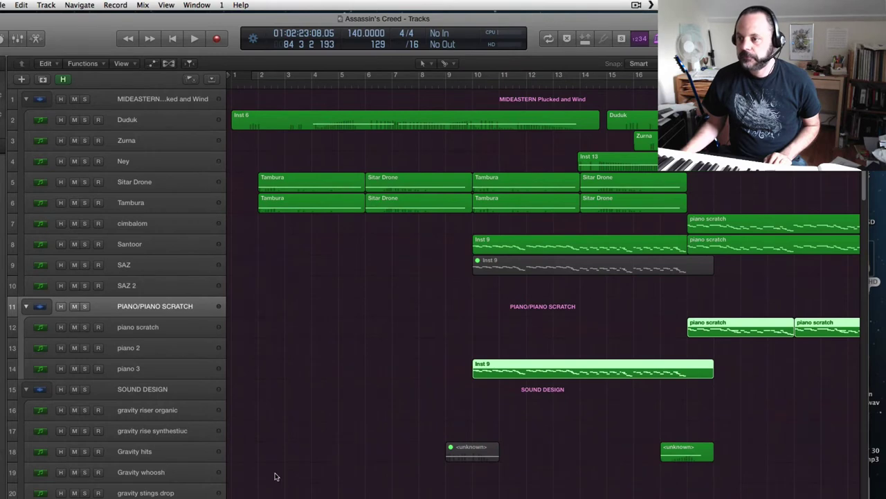
left_click(25, 307)
left_click(25, 328)
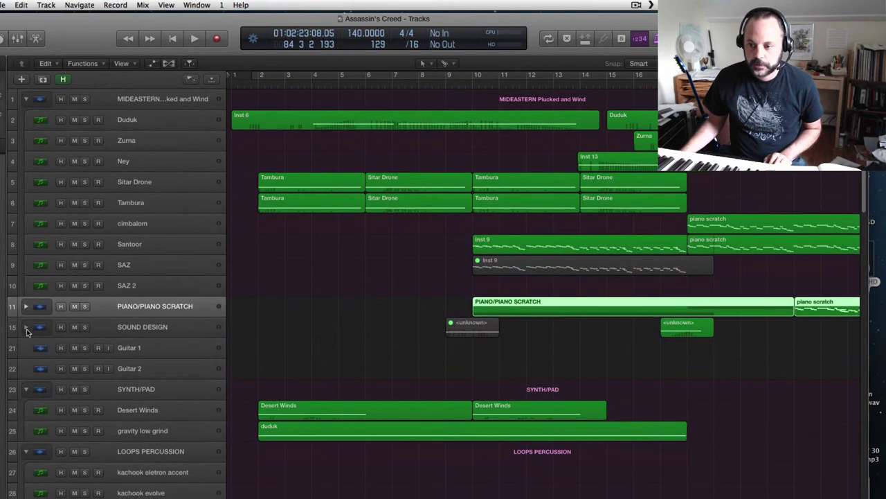
left_click(27, 390)
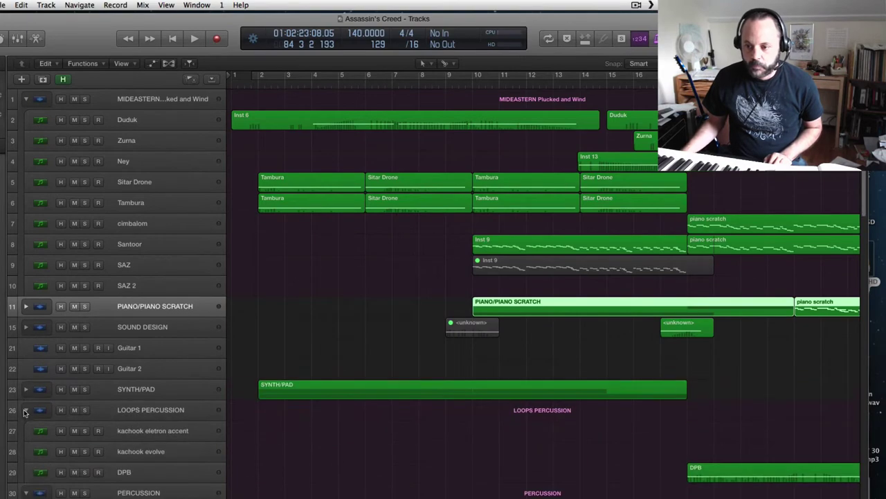
left_click(25, 411)
left_click(27, 432)
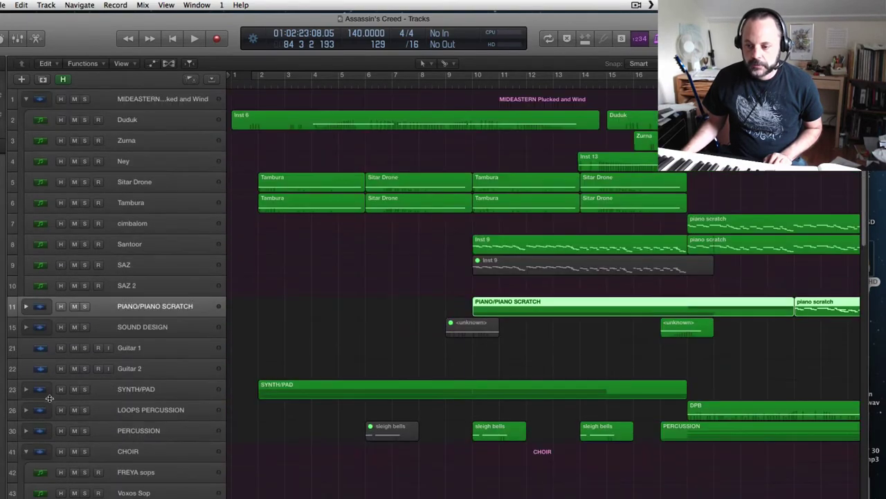
Collapse the CHOIR, STRINGS, BRASS and WOODWINDS track stacks and return to the first tracks
scroll(34, 400, "down", 5)
left_click(25, 262)
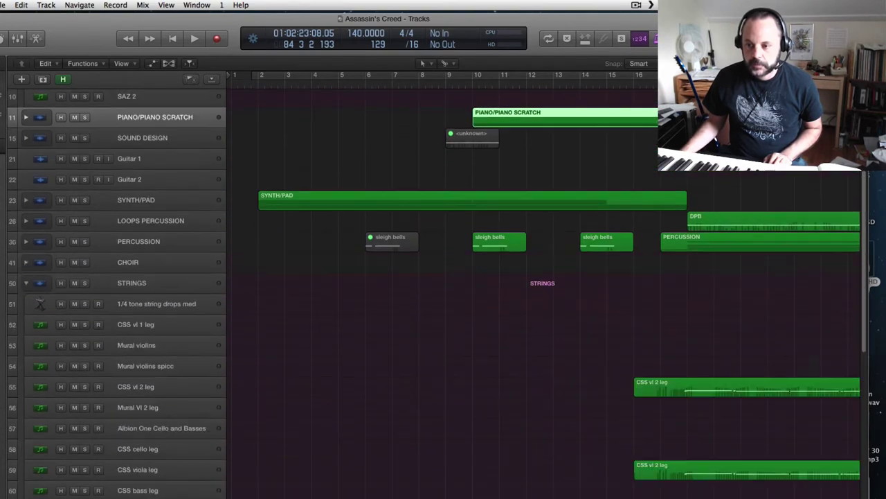
left_click(25, 282)
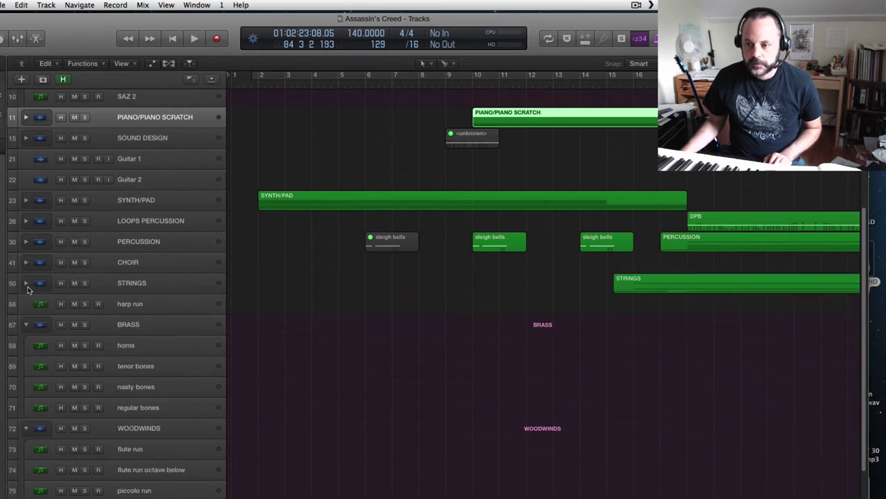
left_click(25, 324)
scroll(28, 360, "up", 5)
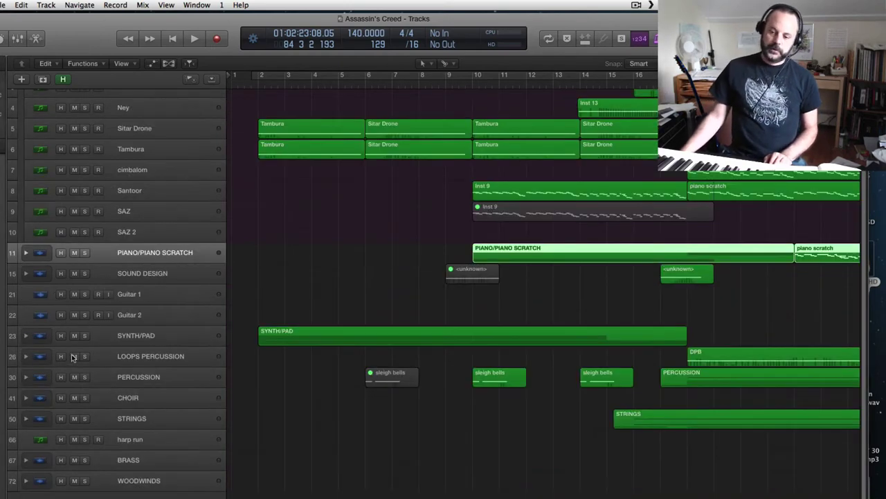
scroll(72, 357, "up", 3)
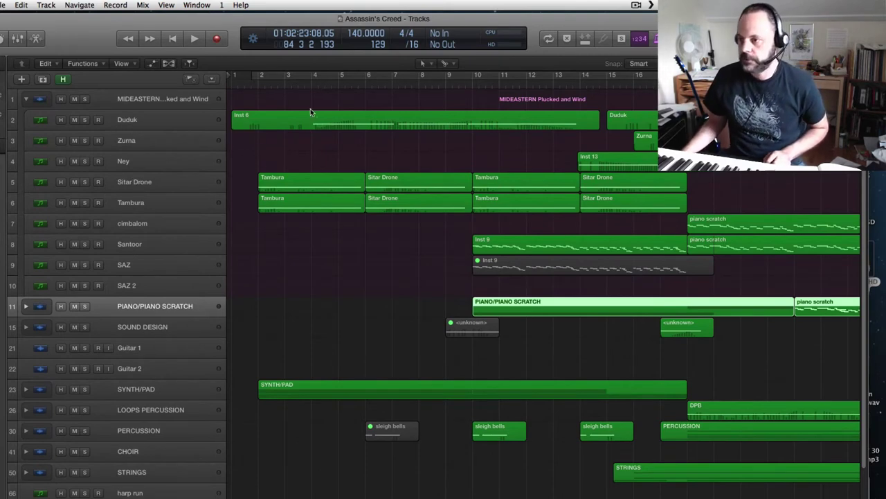
Place the playhead at beat 4 of bar 1 and expand the SYNTH/PAD track stack
left_click(257, 85)
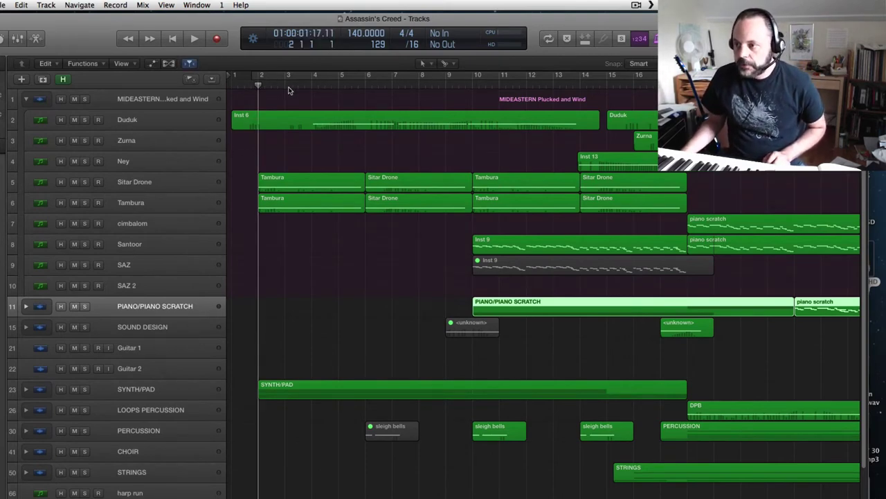
left_click(251, 86)
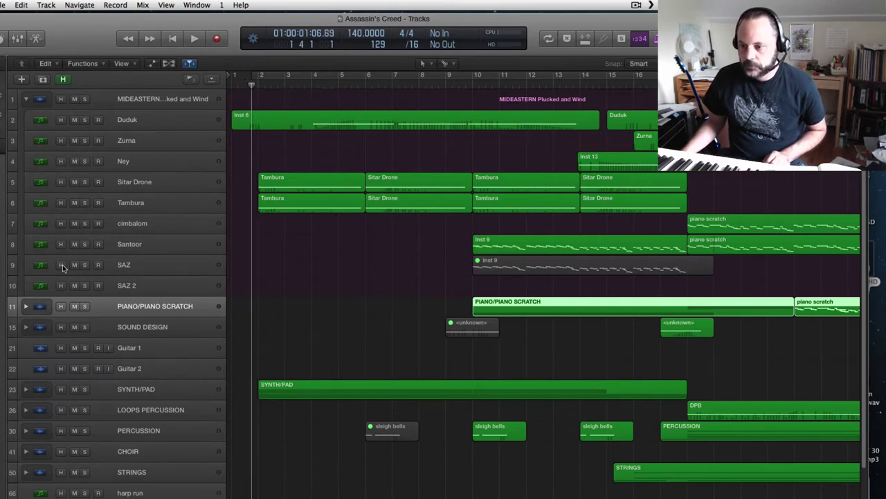
left_click(26, 392)
scroll(271, 305, "down", 5)
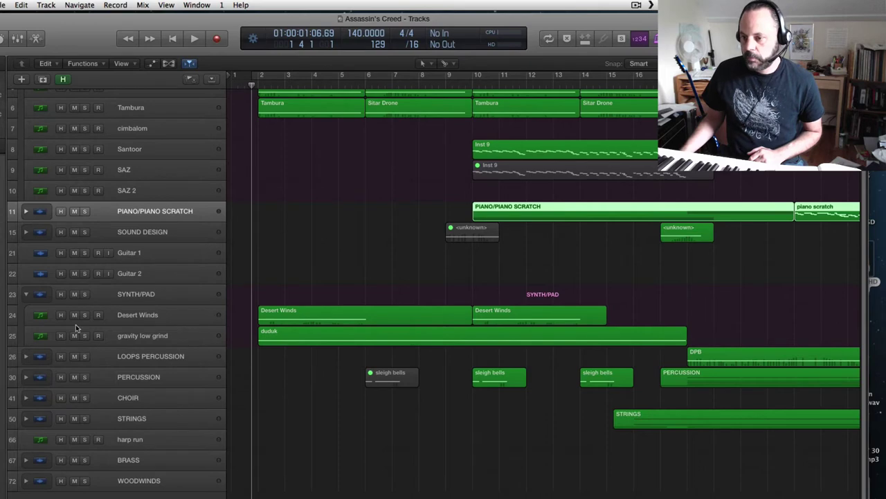
scroll(320, 237, "up", 5)
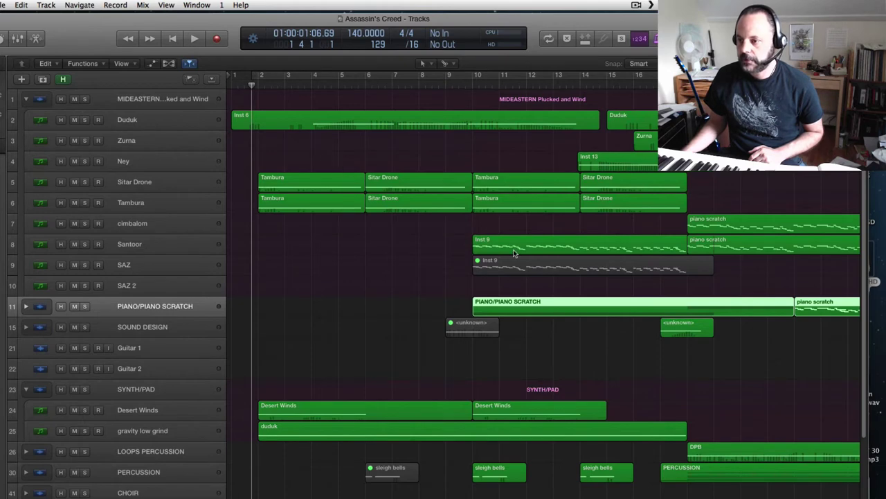
scroll(311, 321, "down", 3)
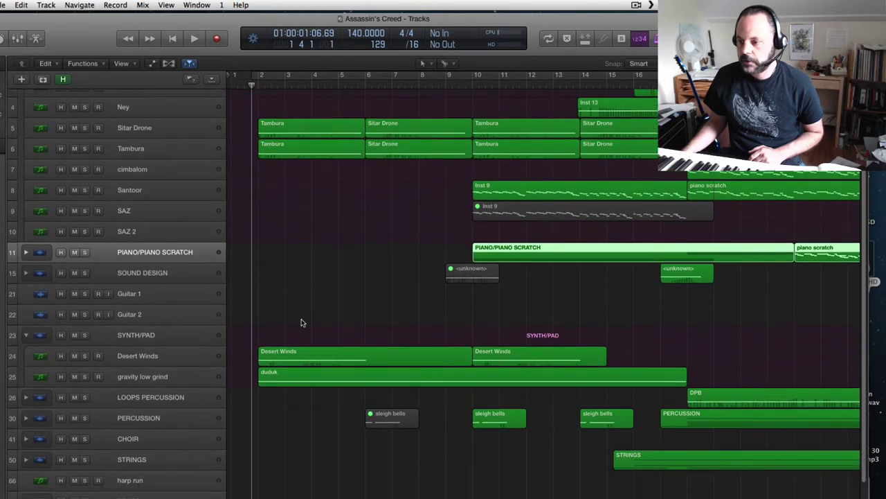
Solo the Desert Winds and gravity low grind tracks and play them up to bar 10
left_click(84, 356)
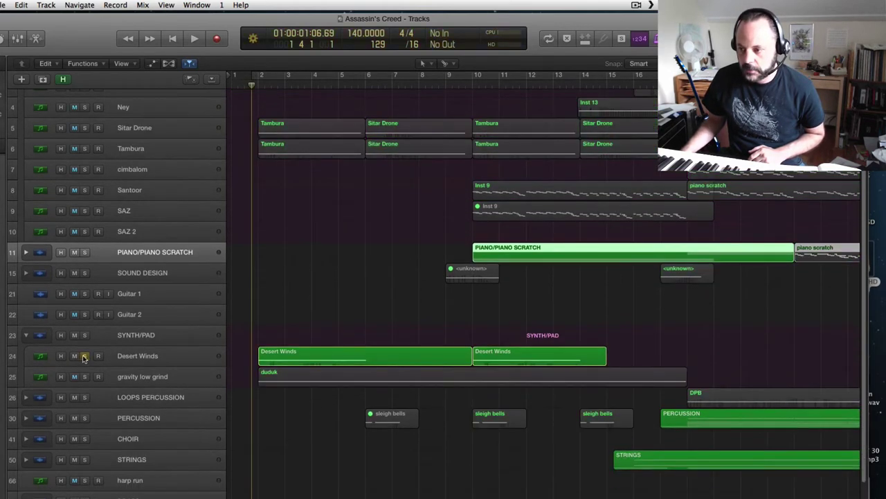
left_click(84, 376)
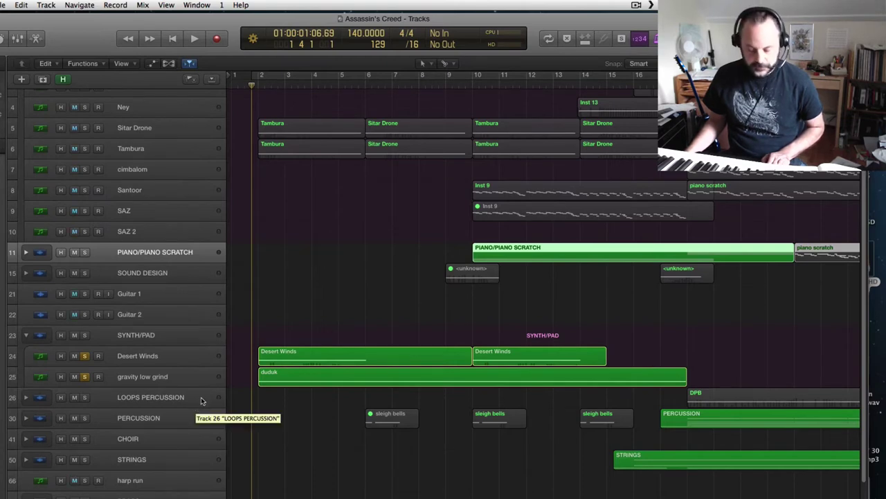
key("space")
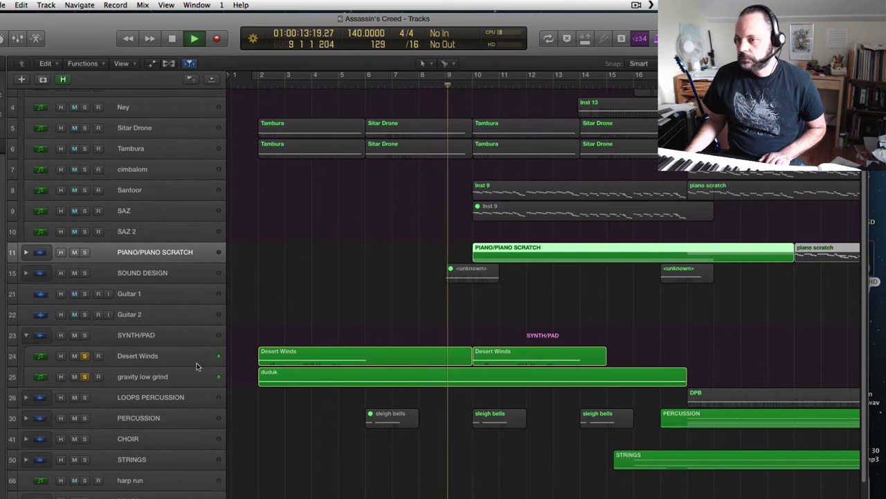
key("space")
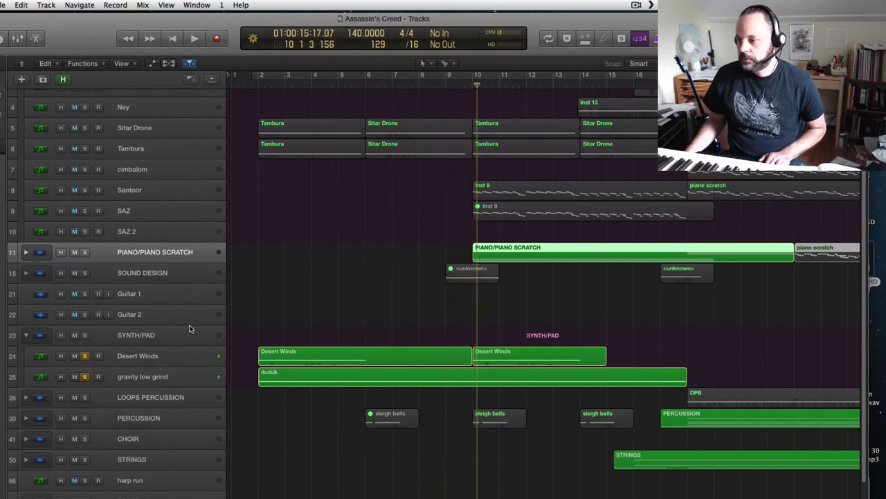
Solo the Sitar Drone and Tambura tracks alongside the soloed pads, and select the Tambura track
left_click(84, 128)
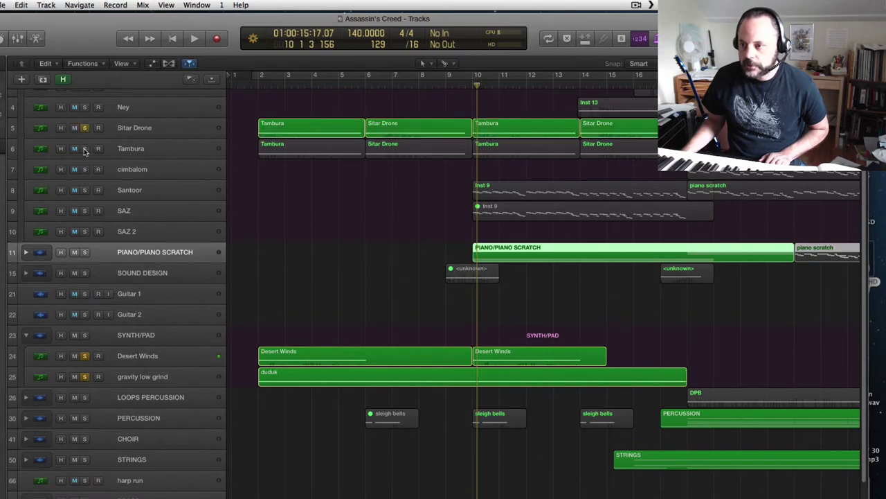
left_click(84, 148)
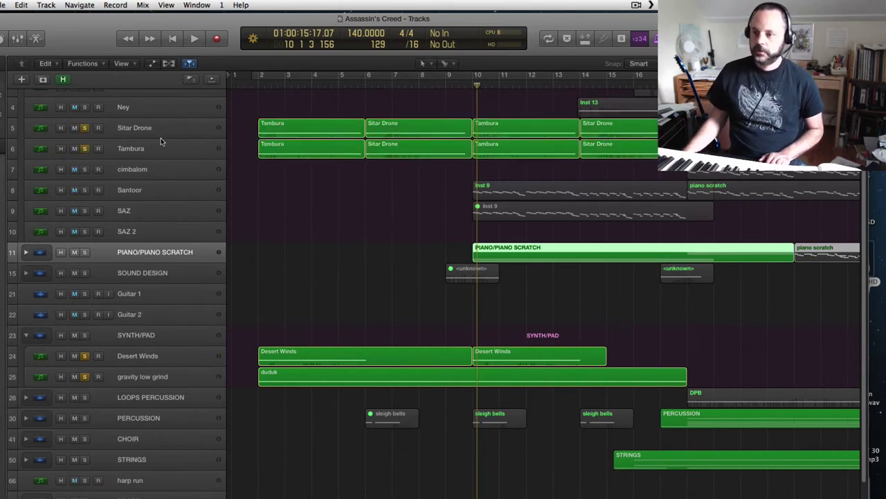
left_click(139, 148)
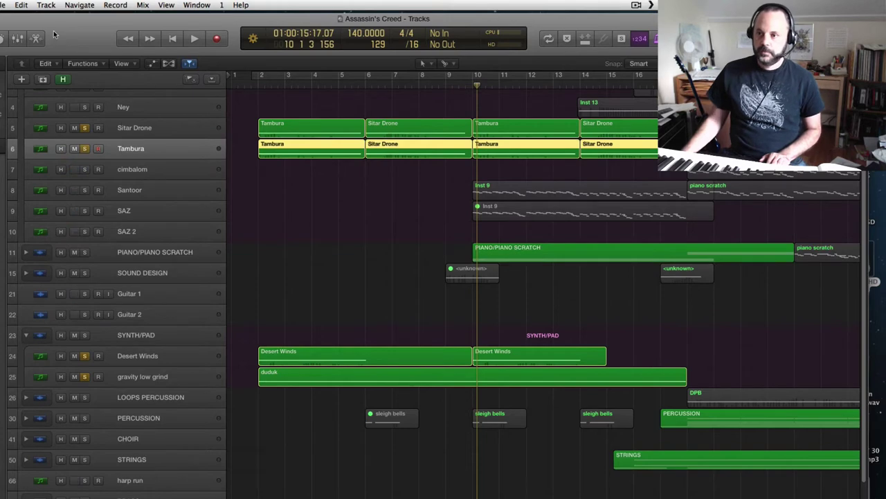
left_click_drag(87, 33, 138, 39)
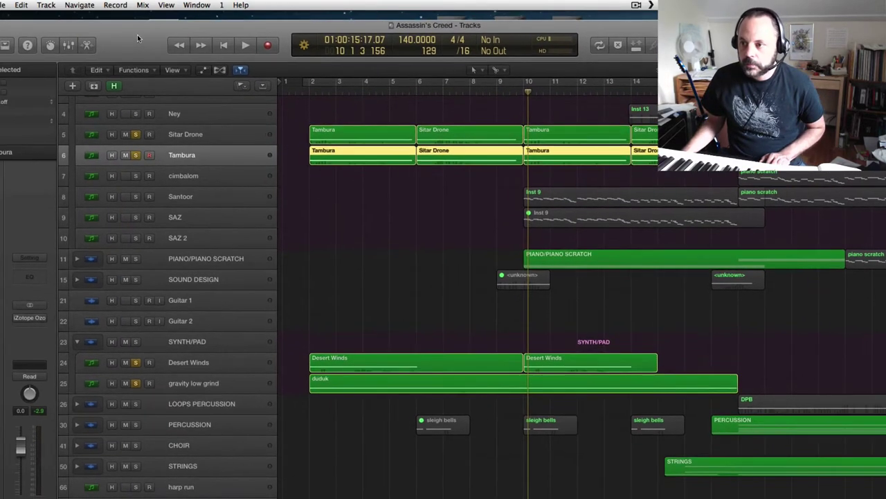
left_click(175, 139)
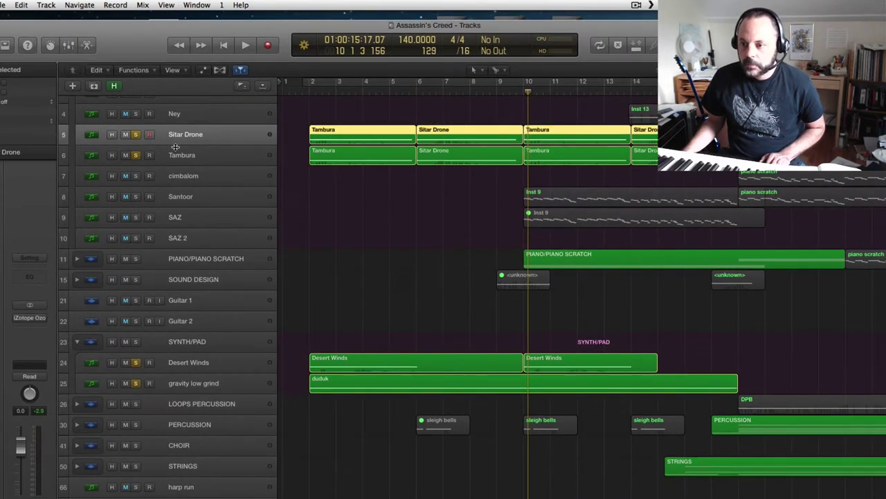
left_click(179, 158)
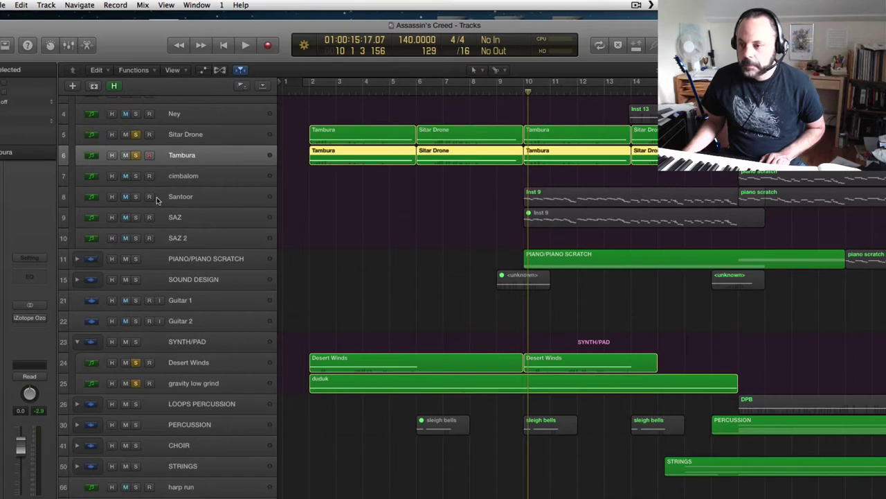
Place the playhead at beat 4 of bar 1, view the Tambura track's Kontakt instrument, and close it
left_click(302, 94)
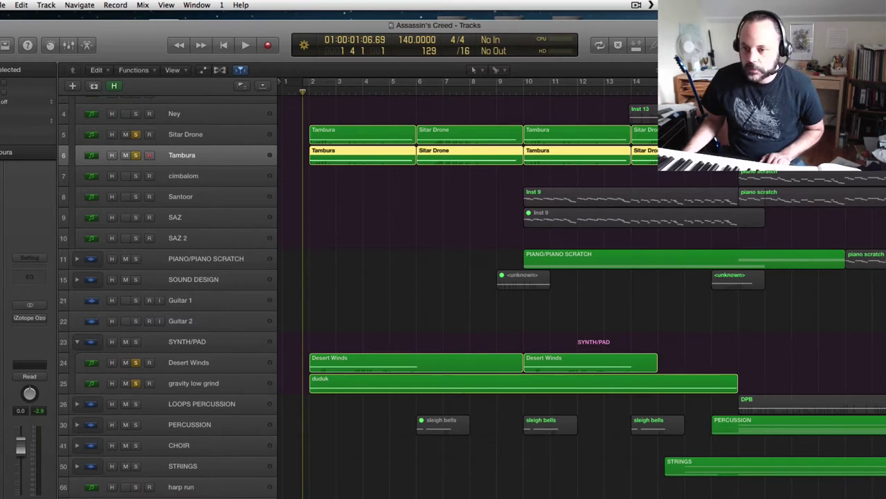
left_click(2, 305)
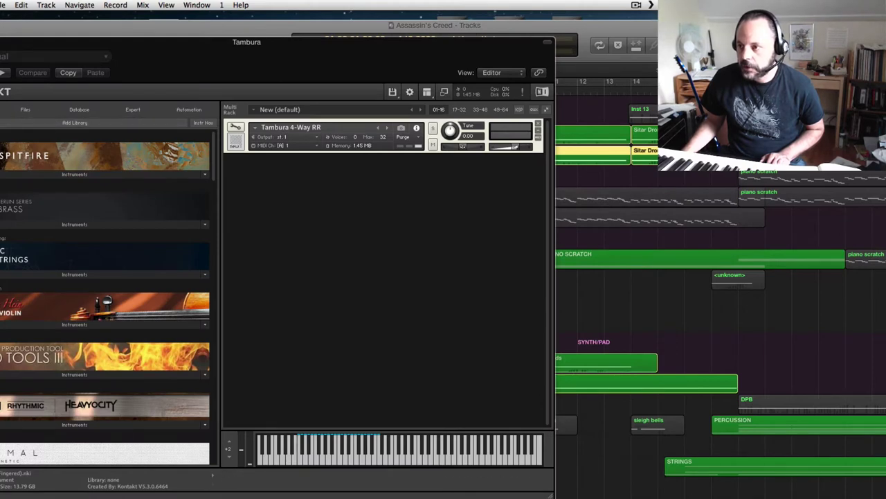
left_click(2, 42)
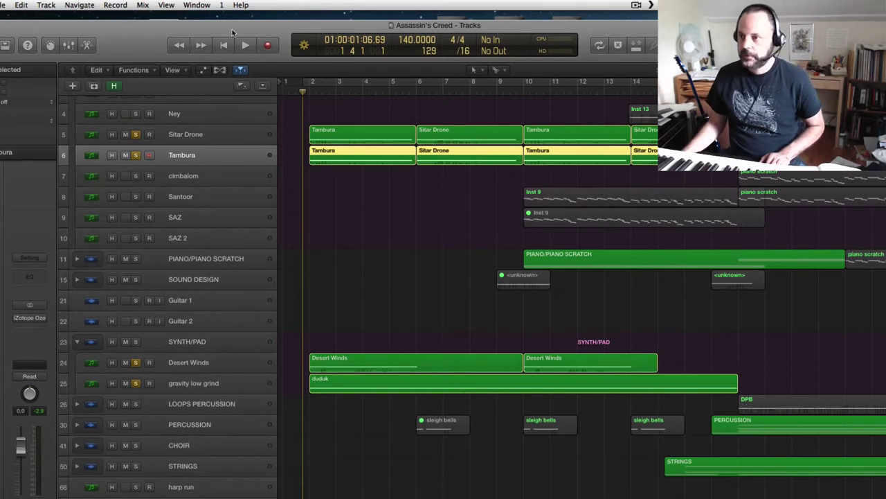
left_click_drag(232, 32, 221, 25)
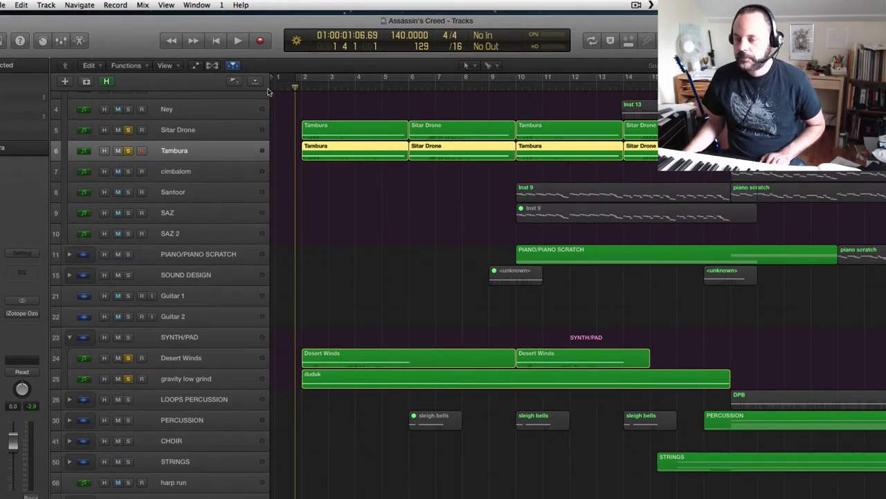
left_click_drag(216, 29, 199, 25)
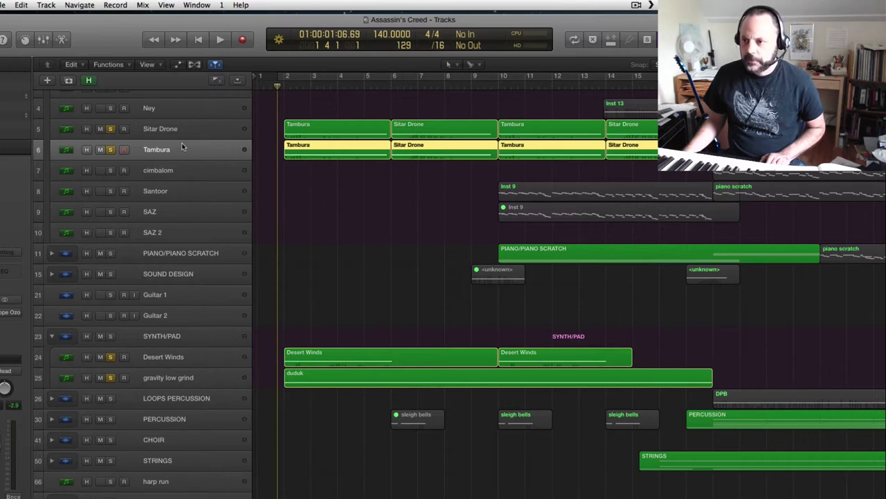
Play the soloed tracks briefly, select the Desert Winds track, and view its Engine instrument before closing it
key("space")
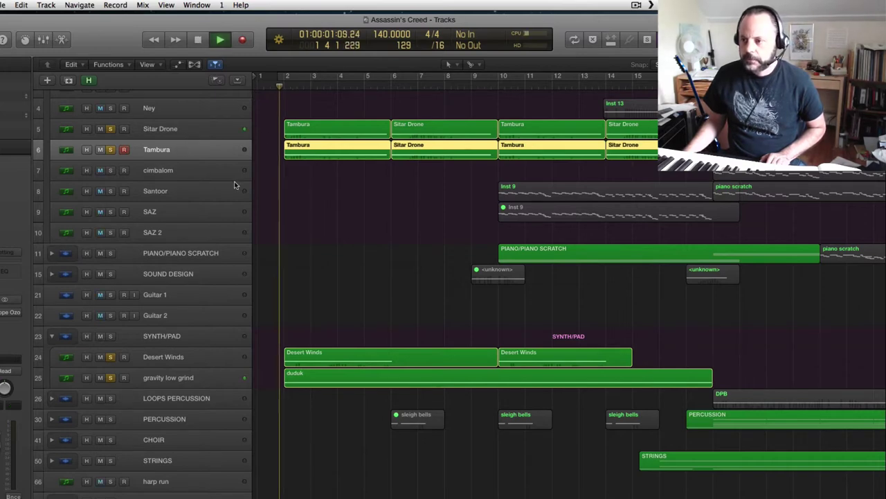
left_click(179, 361)
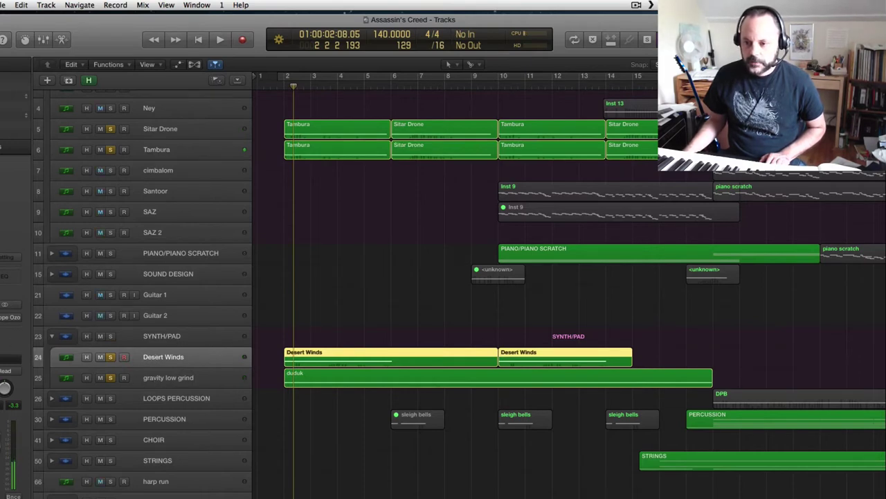
left_click(2, 304)
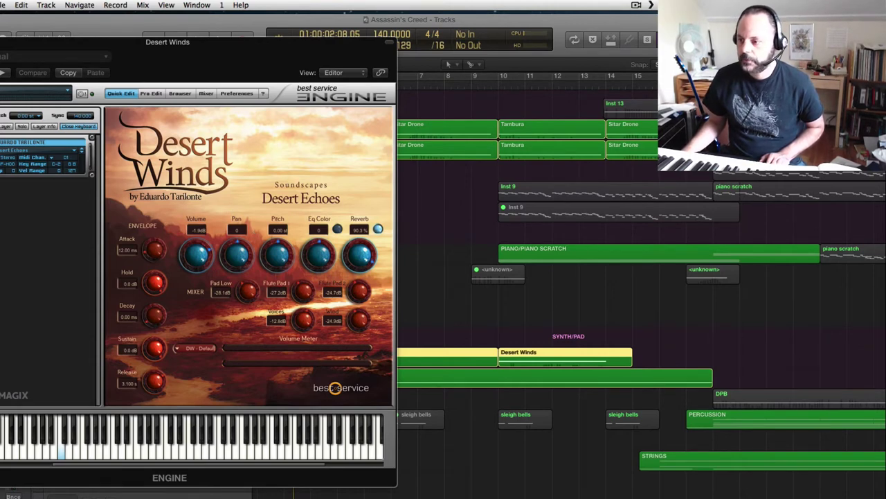
key("super+w")
Play the soloed drone and pad tracks from beat 4 of bar 1 up to bar 11
left_click(277, 84)
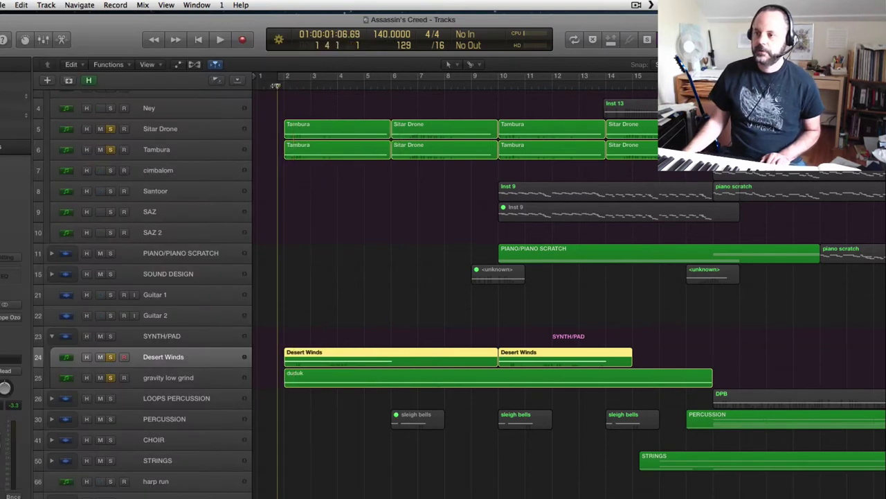
key("space")
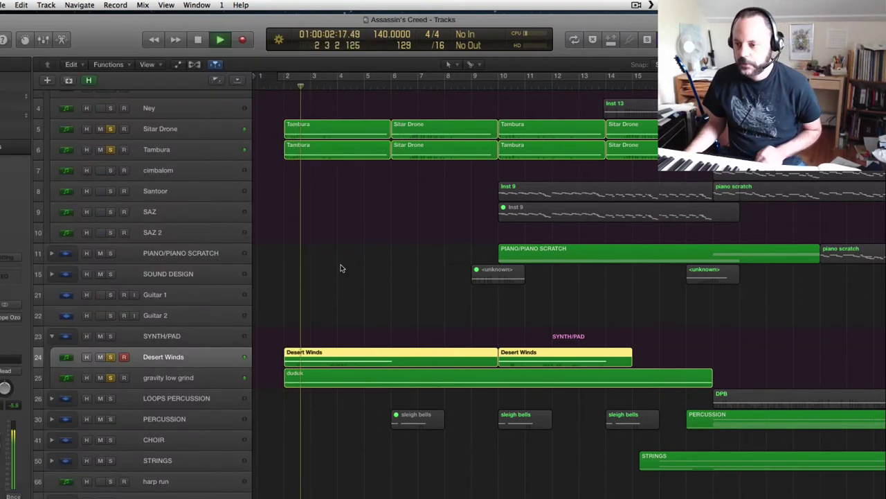
scroll(359, 295, "up", 3)
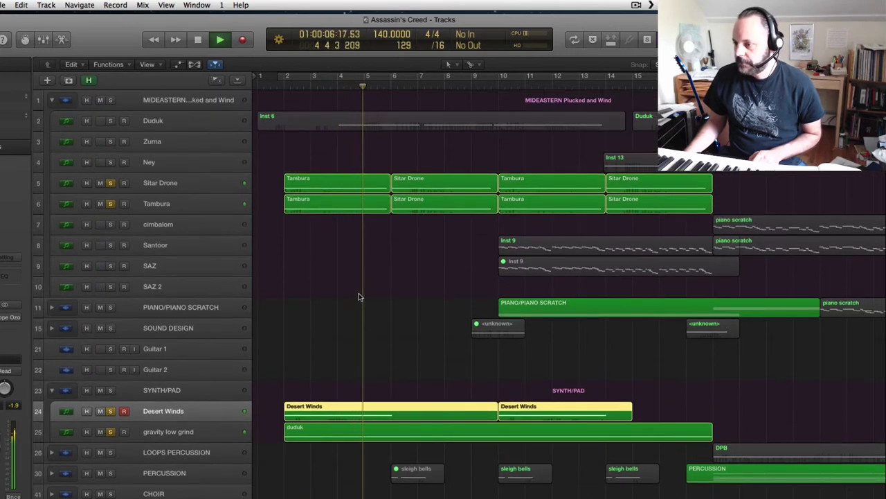
scroll(359, 293, "down", 1)
scroll(359, 292, "down", 2)
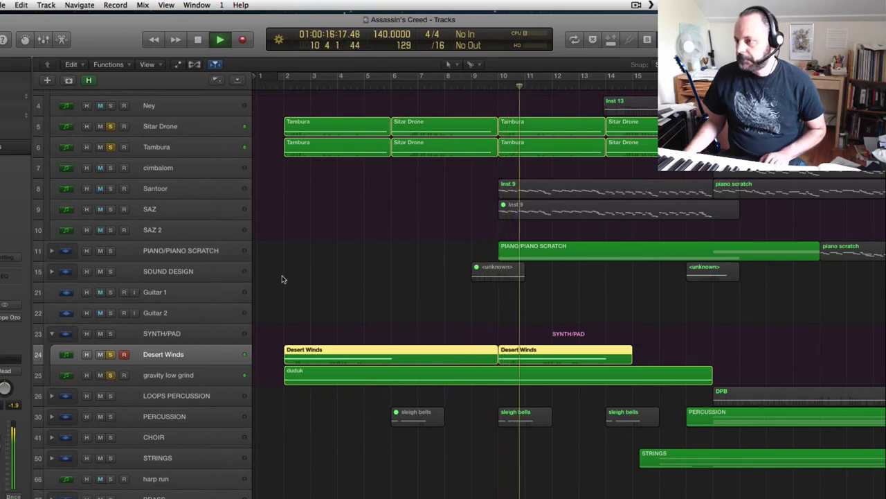
key("space")
Unsolo the Sitar Drone and Tambura tracks and solo the whole MIDEASTERN Plucked and Wind stack
scroll(291, 286, "up", 3)
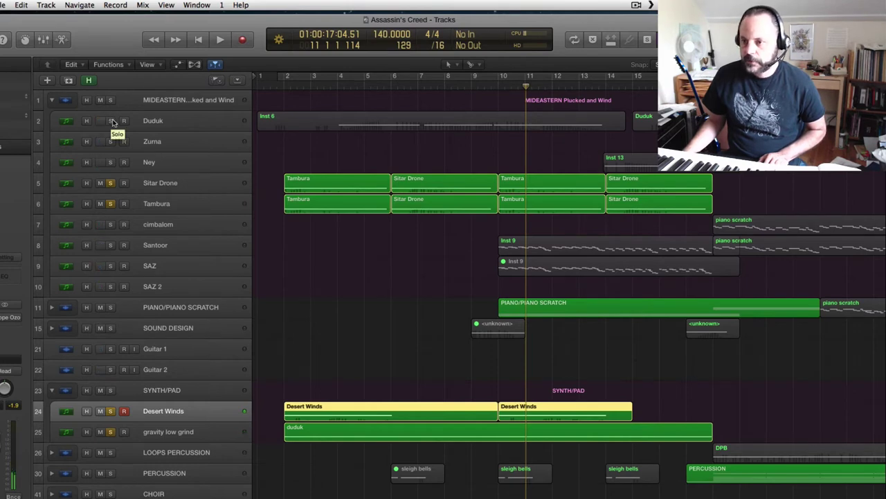
left_click(110, 183)
left_click(111, 204)
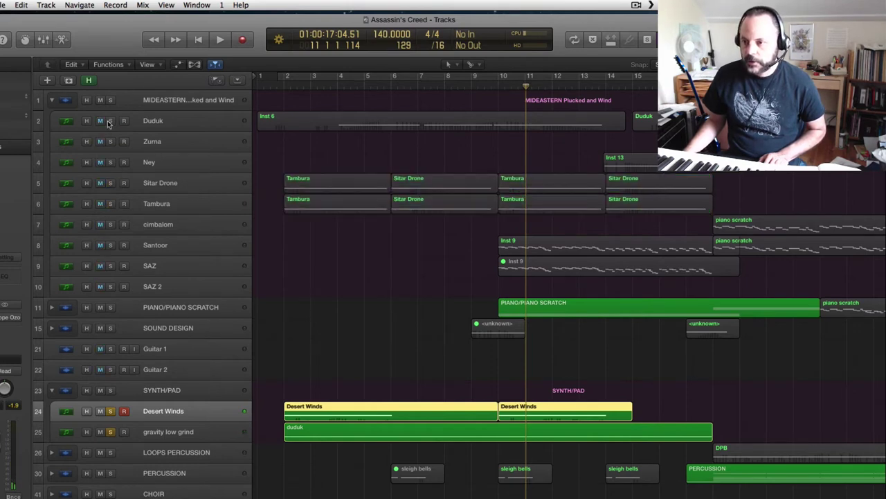
left_click(110, 101)
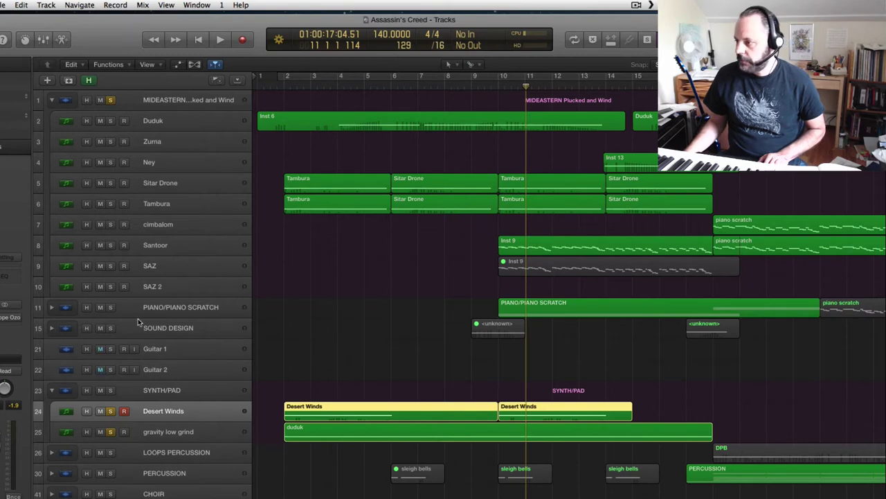
Play from beat 3 of bar 1 and open the Duduk track's Inst 6 region in the Piano Roll
left_click(315, 86)
left_click(272, 86)
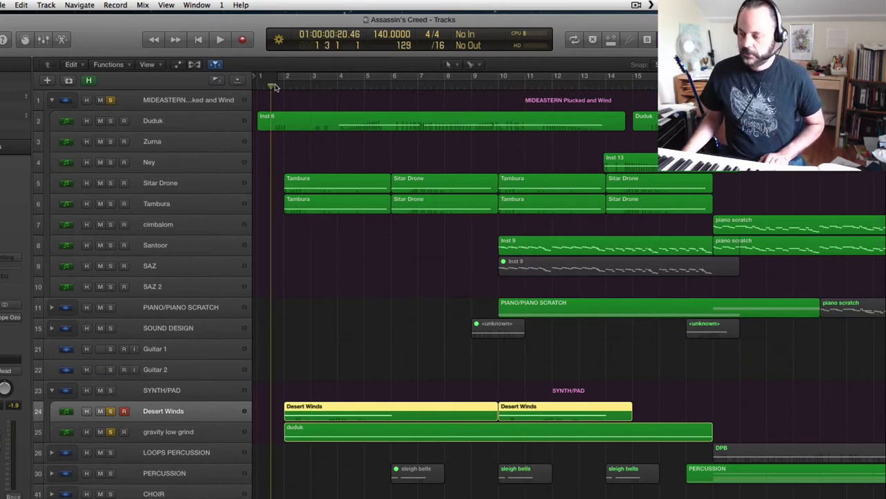
key("space")
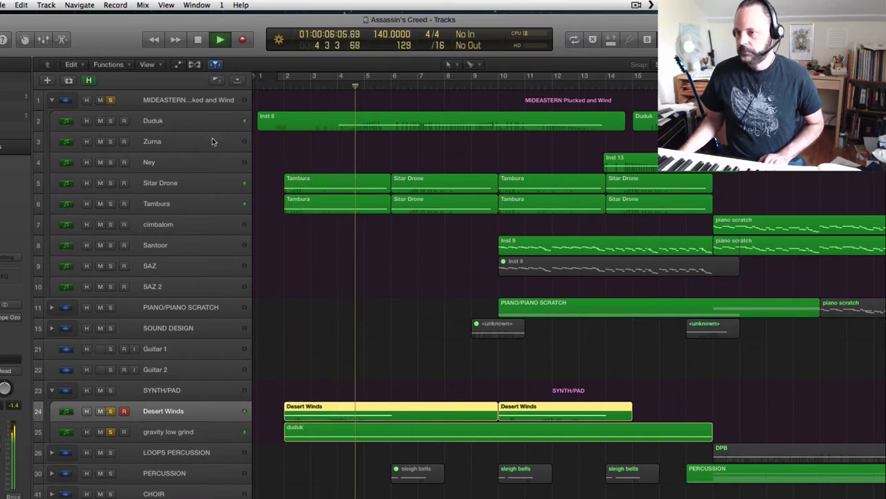
left_click(327, 122)
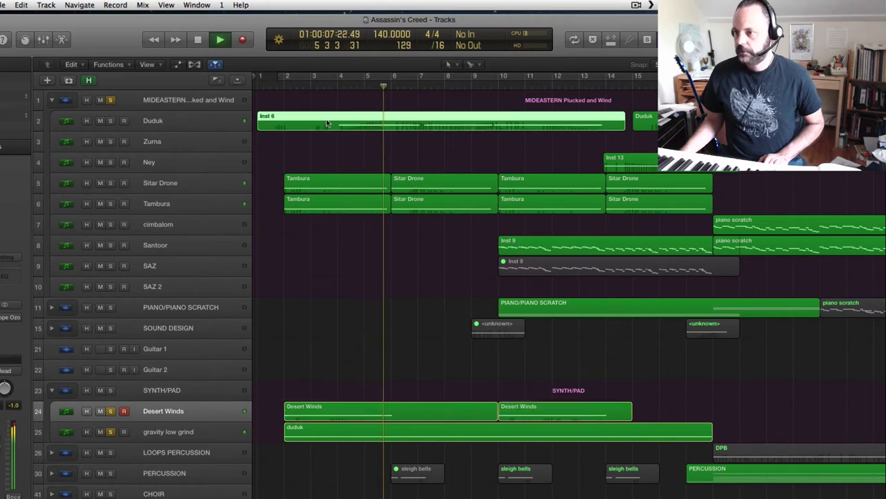
double_click(327, 123)
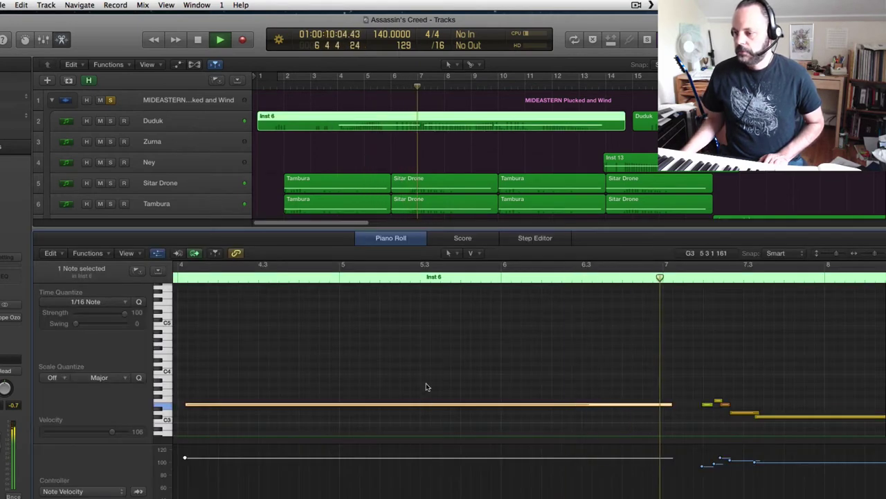
Display the Duduk region's Modulation data and then its Expression data in the controller lane
scroll(208, 422, "up", 1)
left_click(82, 491)
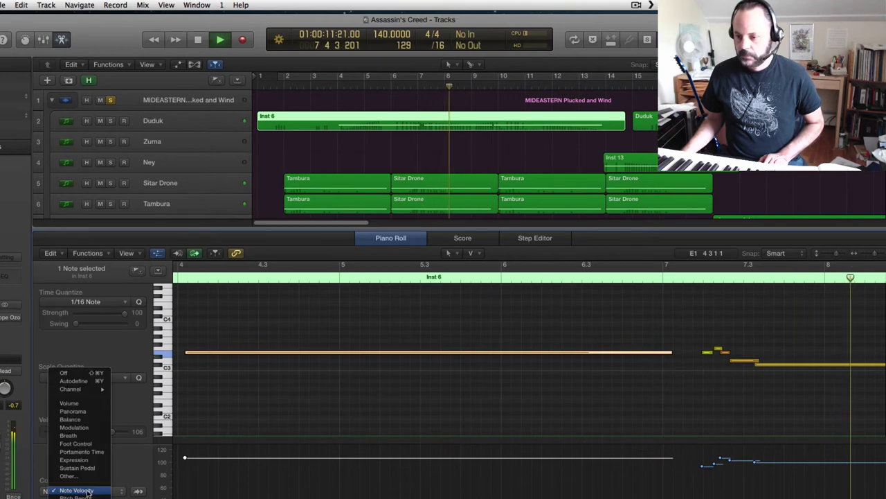
left_click(89, 428)
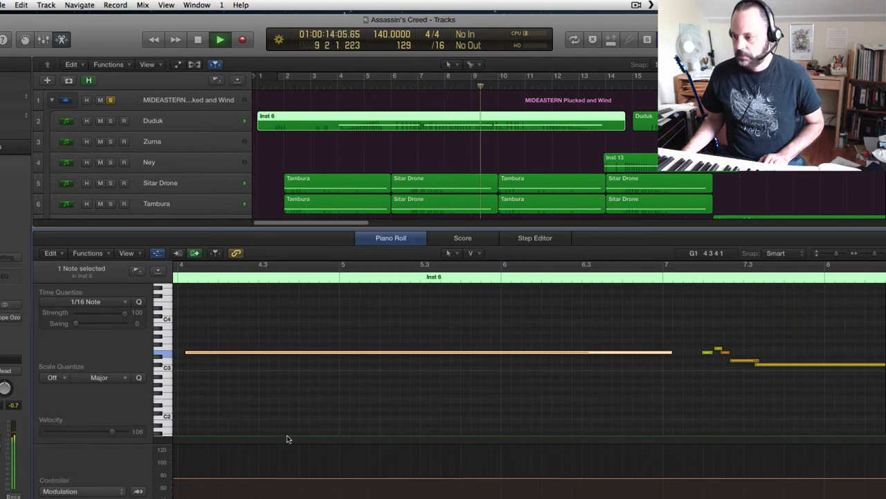
left_click(81, 491)
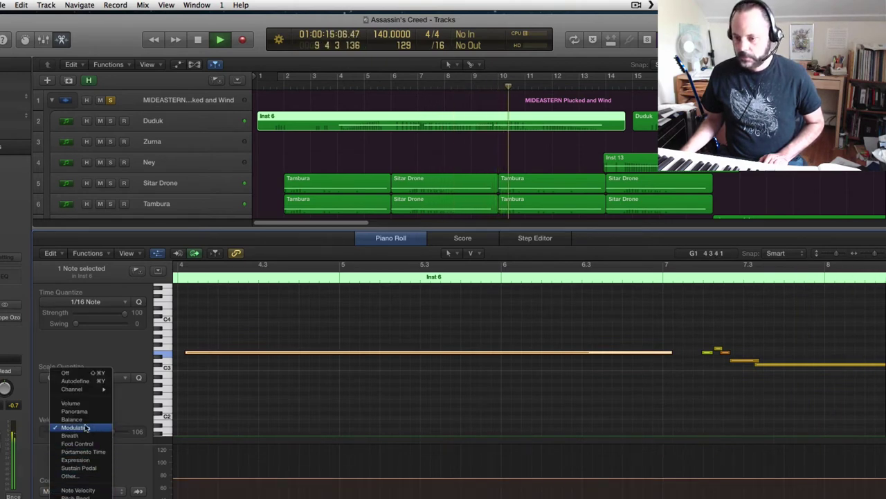
left_click(83, 460)
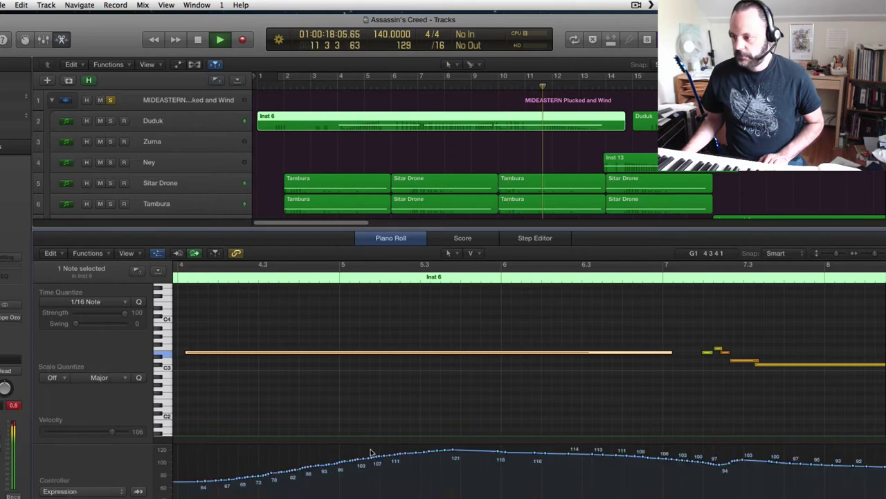
Play the long Duduk note with its Expression curve from just before bar 4 to beat 3 of bar 5
scroll(530, 346, "left", 5)
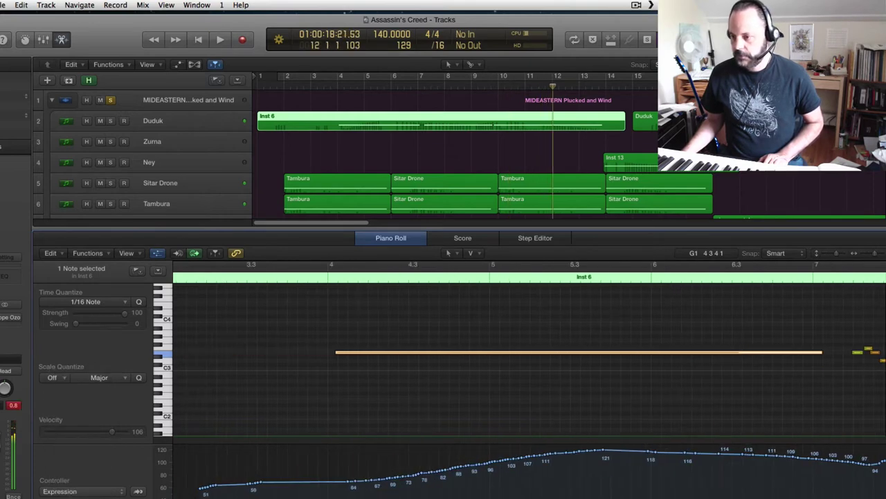
left_click(303, 276)
key("space")
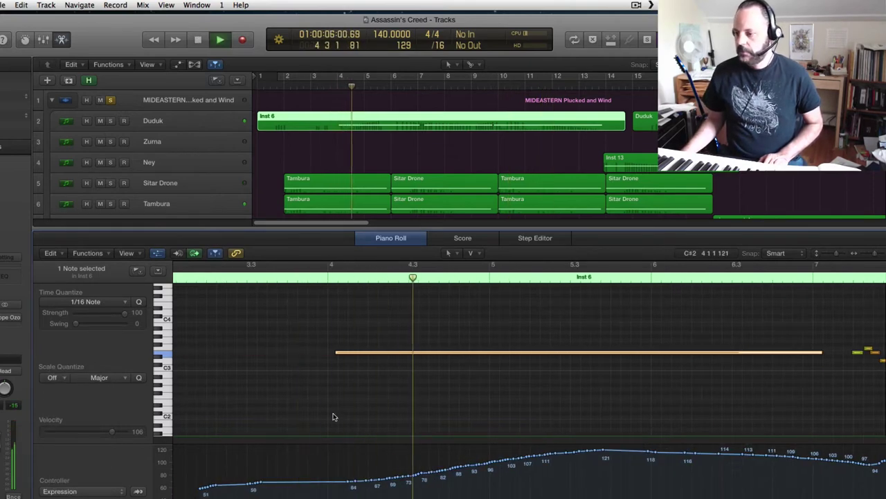
key("space")
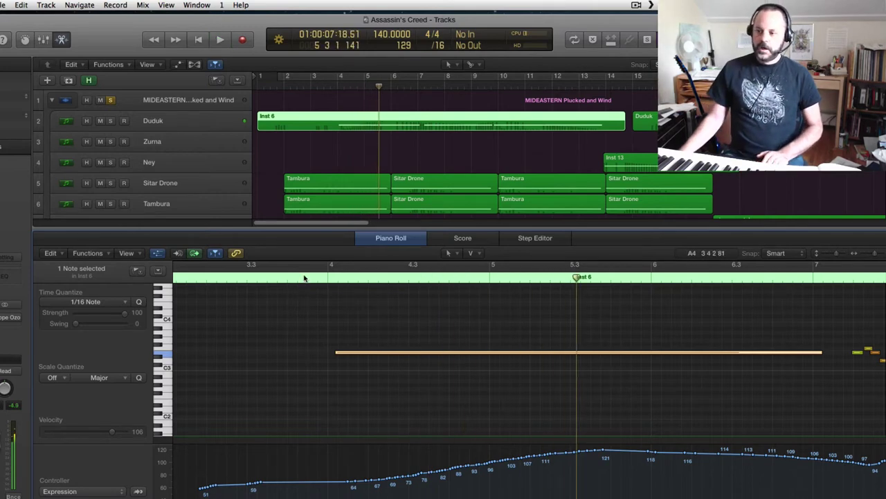
Return the playhead to beat 4 of bar 3 and display the Duduk region's Pitch Bend data
left_click(303, 277)
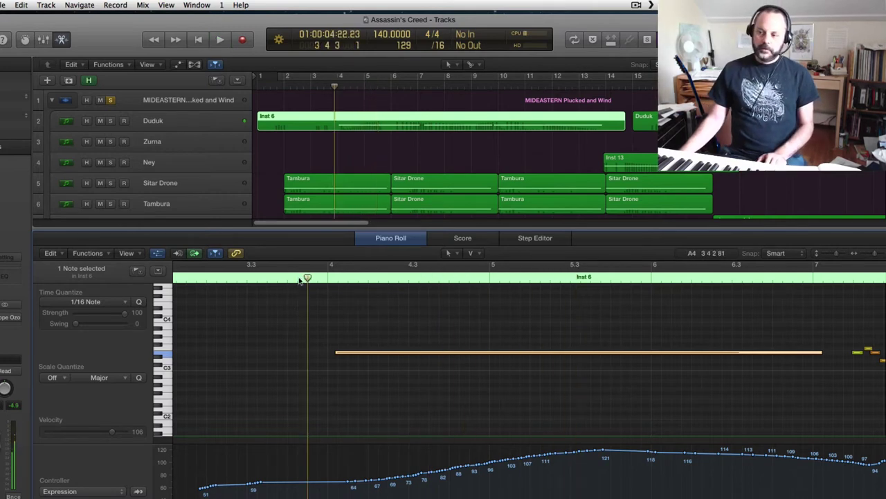
left_click(72, 491)
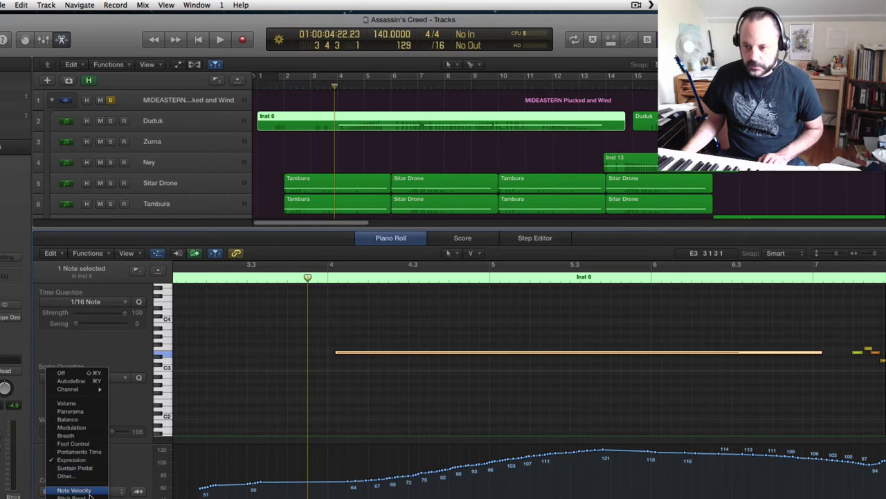
left_click(90, 497)
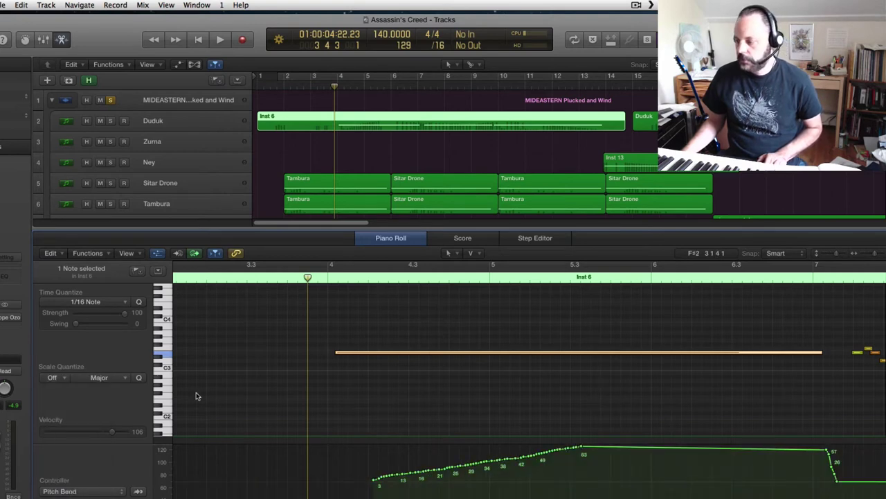
Play the Duduk phrase with its Pitch Bend data from beat 4 of bar 3, close the Piano Roll, and stop around bar 17
key("space")
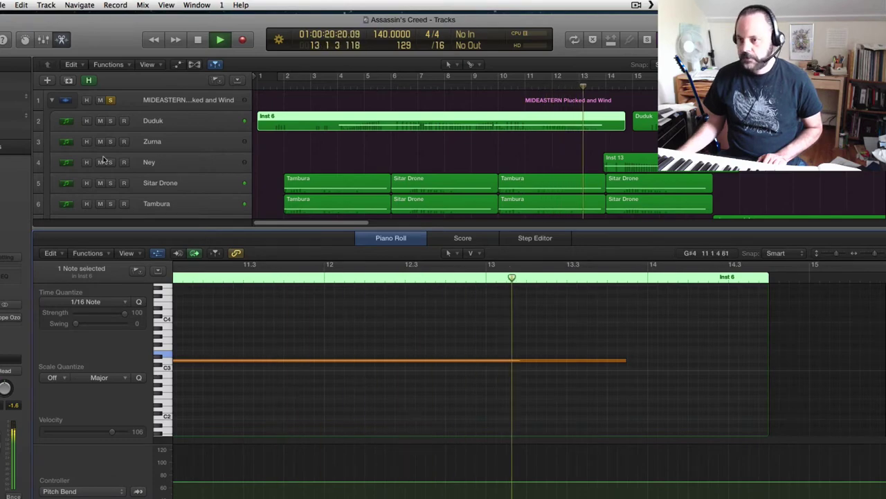
key("p")
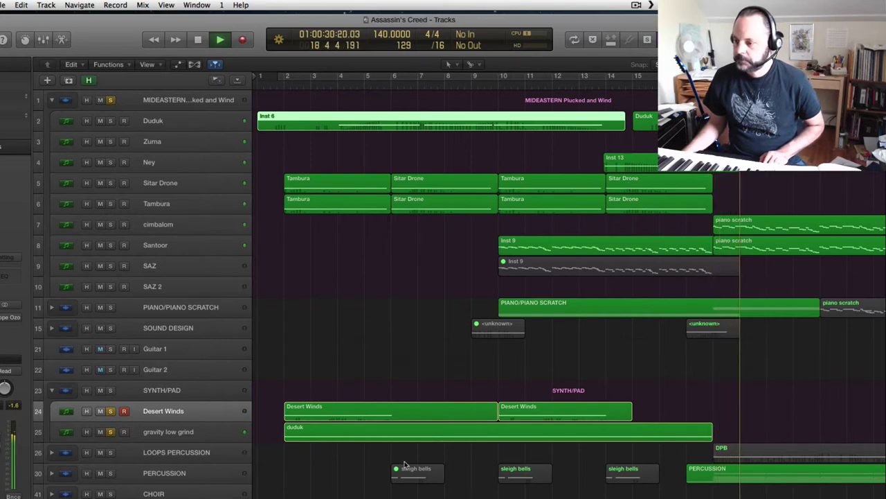
key("space")
key("comma")
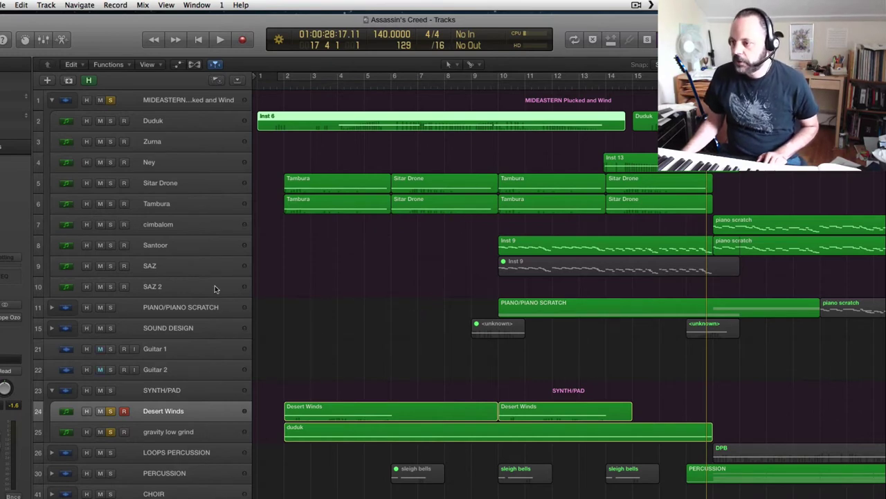
Solo the PIANO/PIANO SCRATCH stack and the Santoor track, and play them from beat 4 of bar 9
scroll(146, 292, "down", 1)
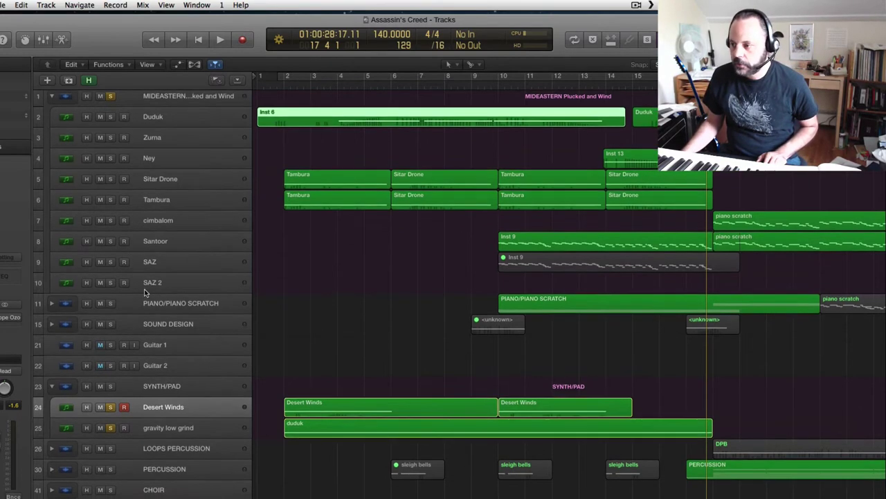
left_click(111, 303)
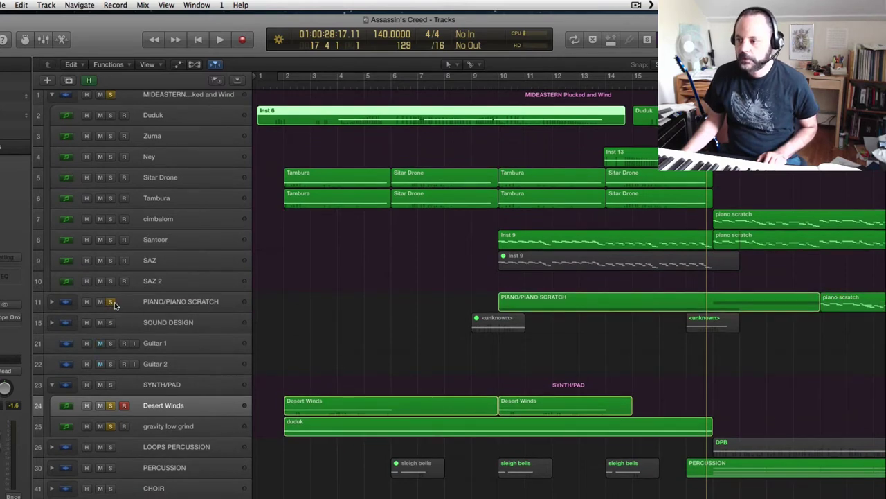
left_click(490, 86)
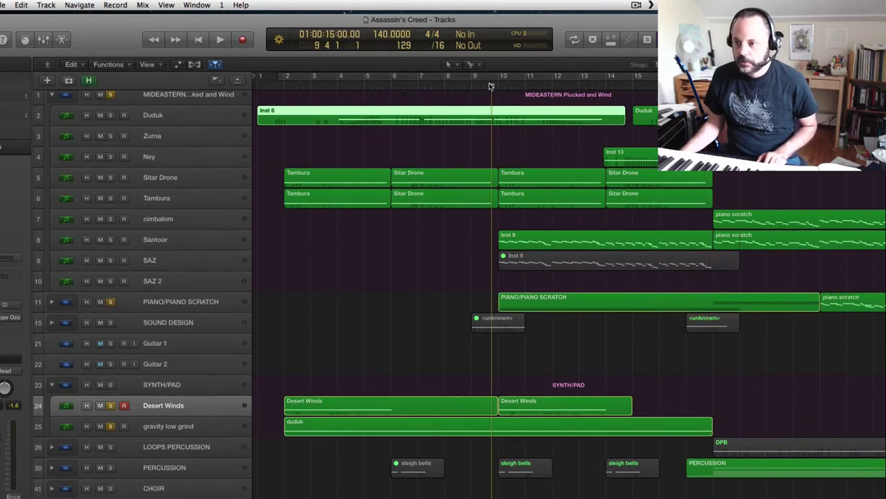
left_click(109, 240)
key("space")
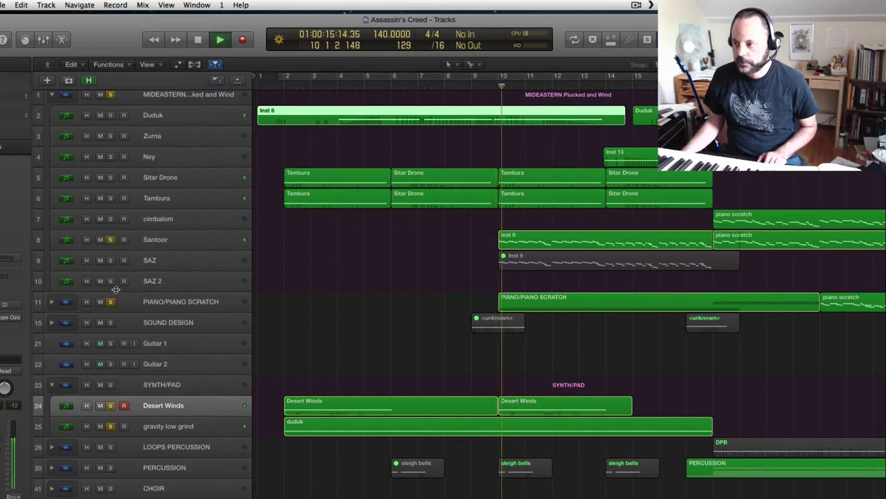
key("space")
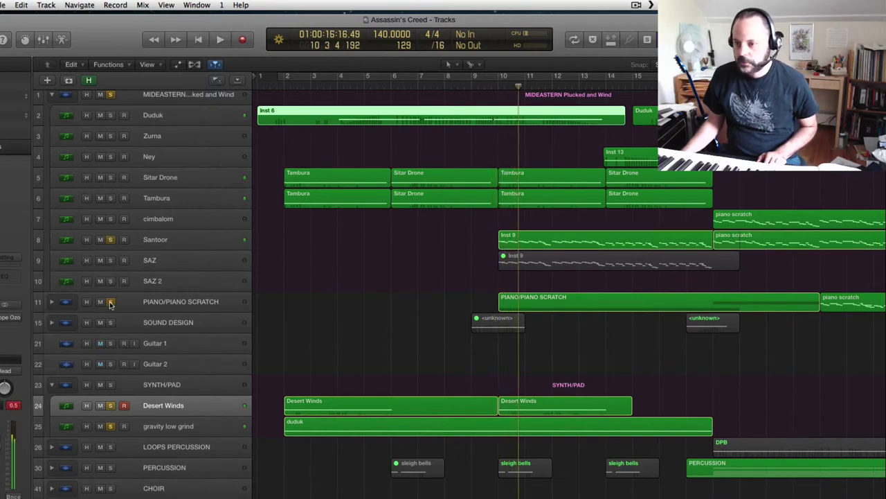
Turn off the Santoor track's own solo and replay the piano and Middle Eastern layers from just before bar 10
left_click(110, 240)
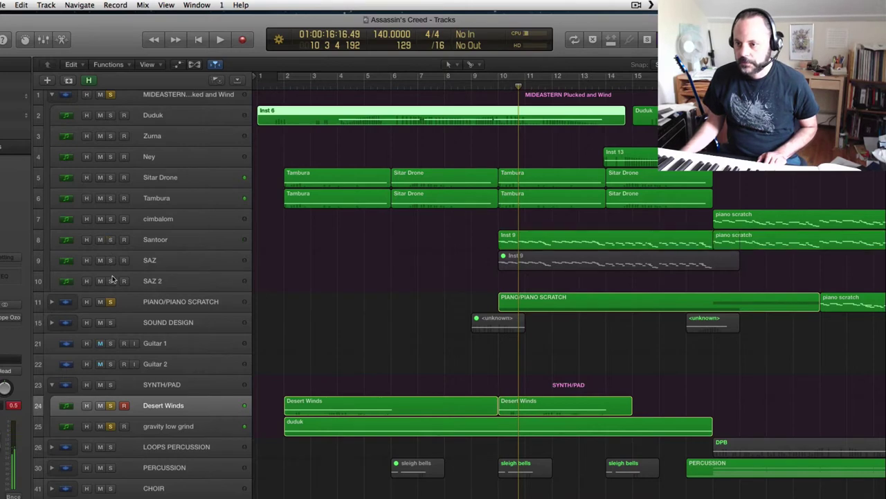
key("space")
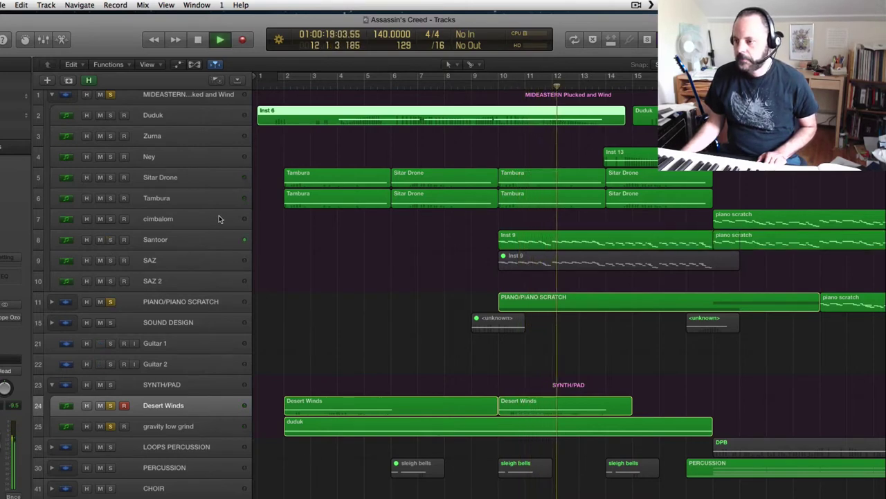
key("space")
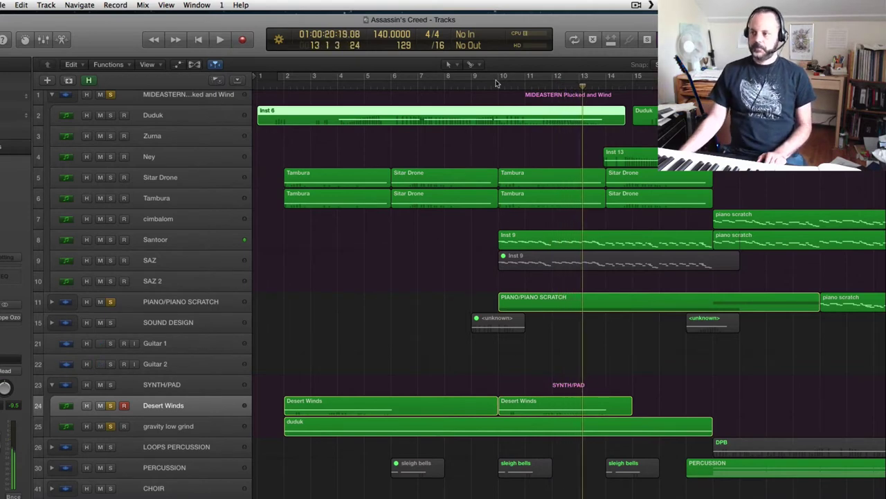
left_click(484, 86)
key("space")
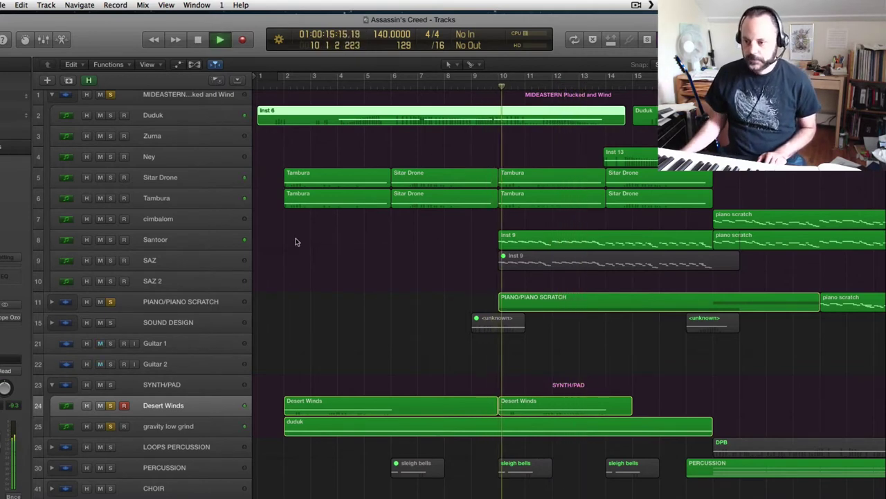
Solo the PERCUSSION stack, expand it to show its tracks, and play from beat 3 of bar 9
scroll(291, 246, "down", 2)
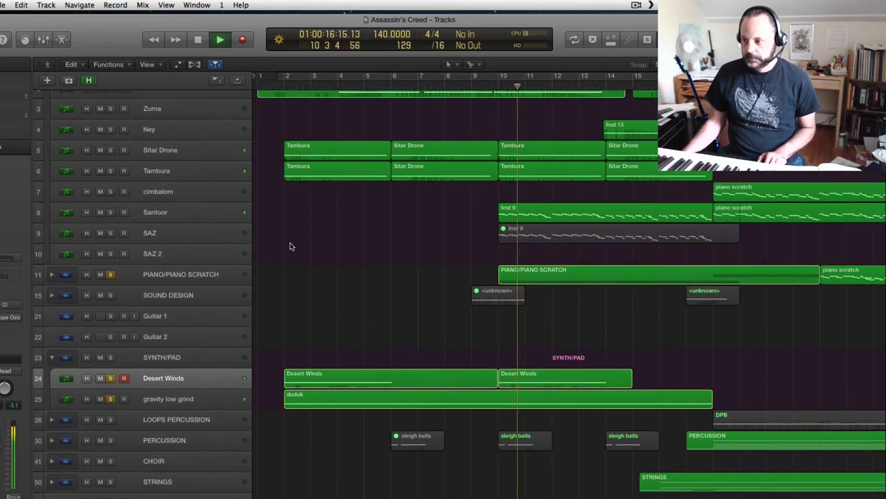
left_click(110, 440)
key("space")
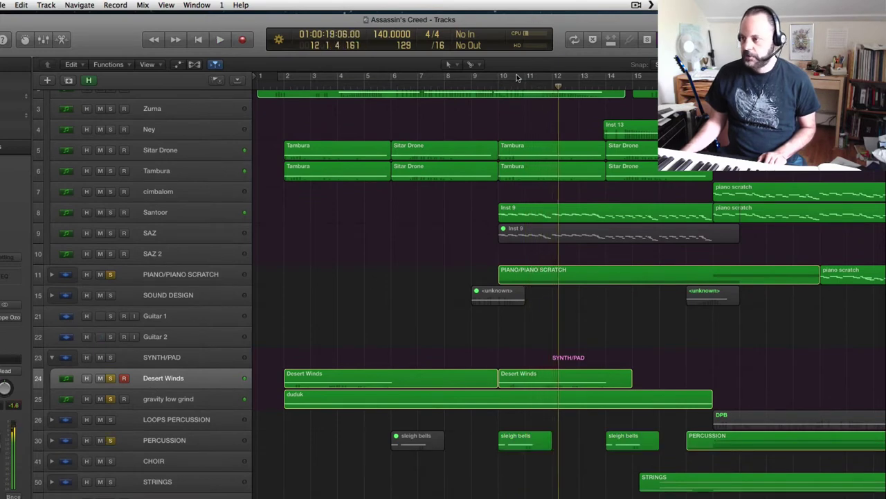
left_click(482, 85)
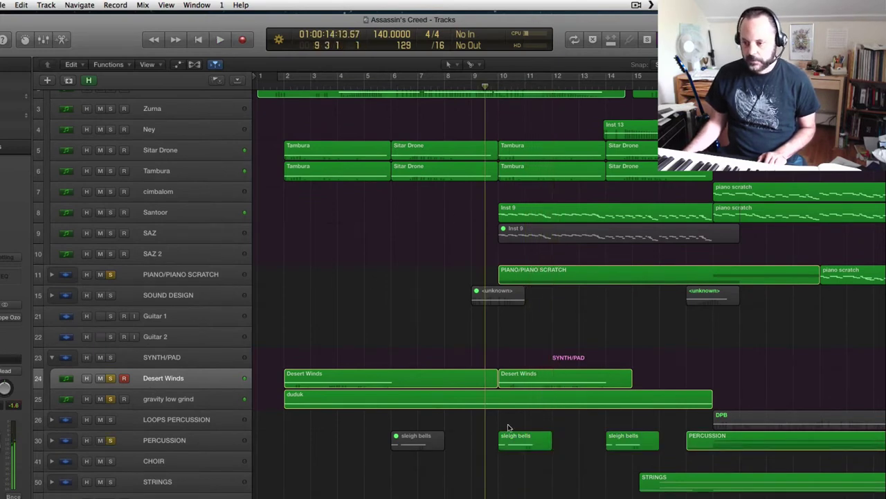
left_click(52, 441)
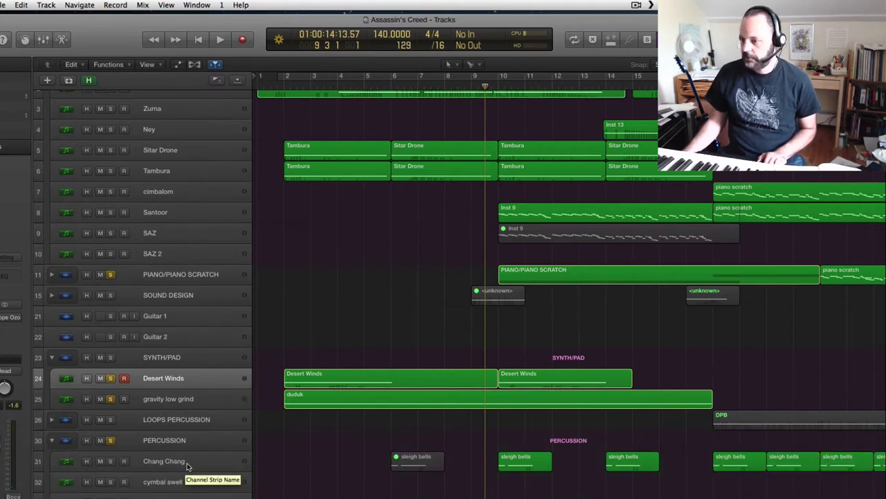
key("space")
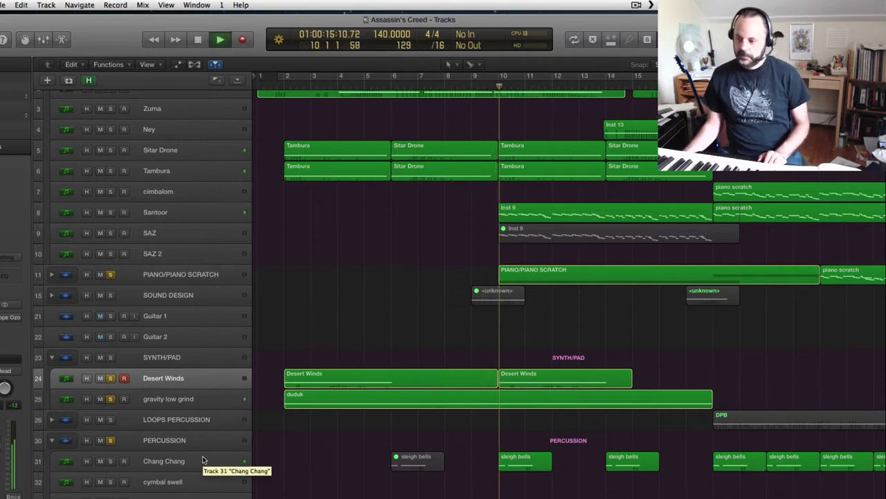
key("space")
Clear the solos on Chang Chang, PERCUSSION, gravity low grind, Desert Winds, PIANO/PIANO SCRATCH and the MIDEASTERN stack
left_click(110, 462)
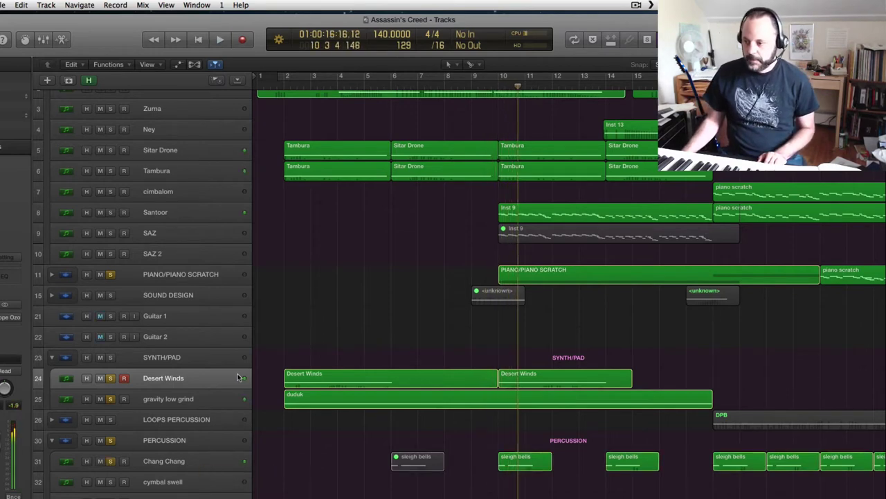
left_click(110, 461)
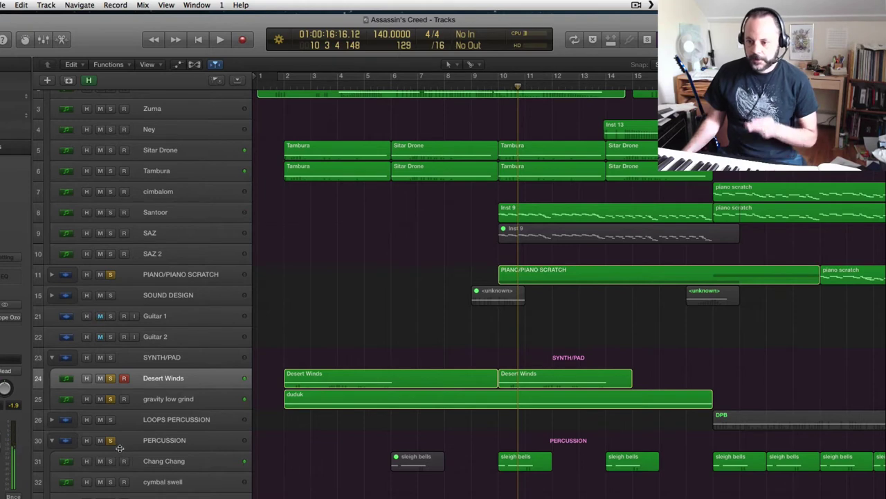
left_click(111, 440)
left_click(110, 398)
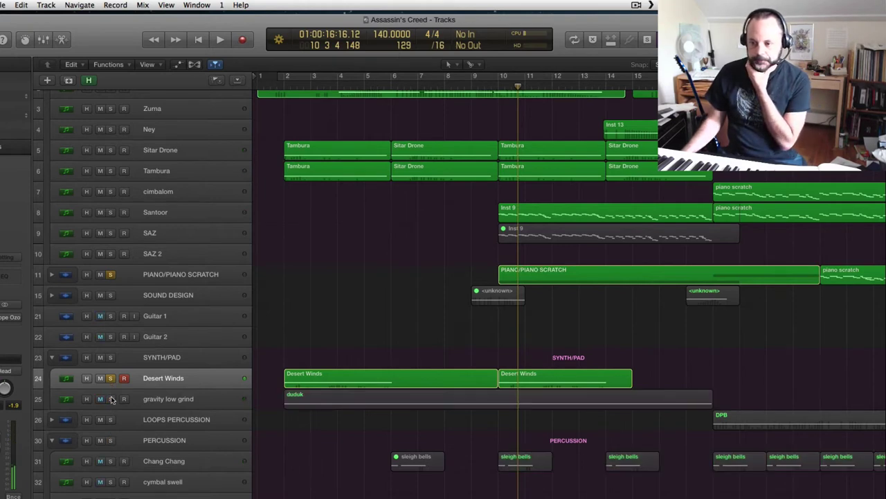
left_click(110, 379)
left_click(108, 276)
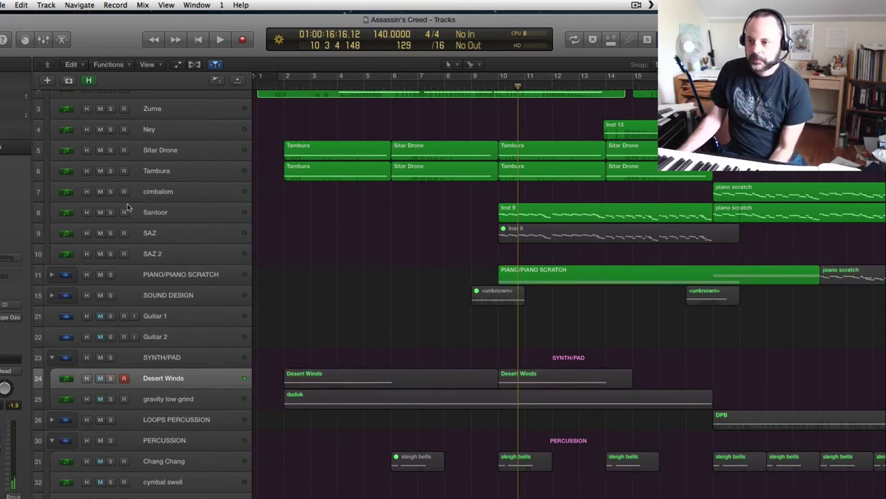
scroll(142, 208, "up", 2)
left_click(111, 100)
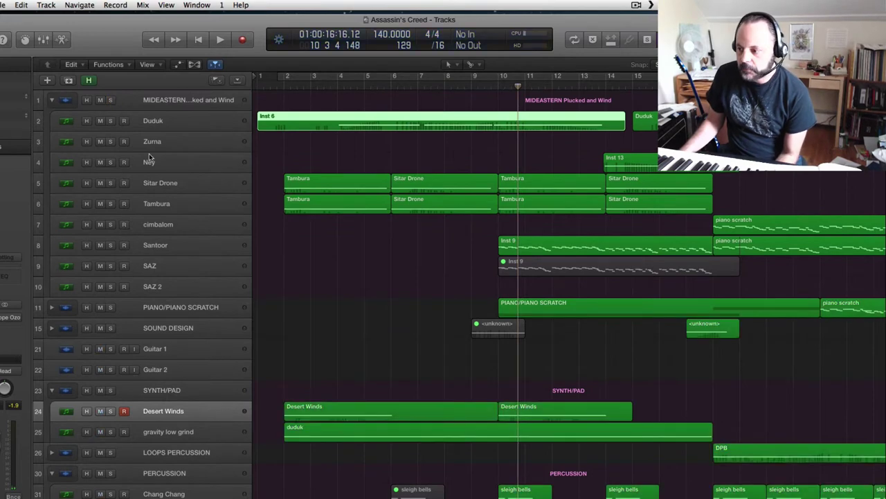
Solo and select the Chang Chang track, play its sleigh bells from beat 3 of bar 9, and return to beat 2 of bar 9
scroll(145, 381, "down", 1)
left_click(110, 482)
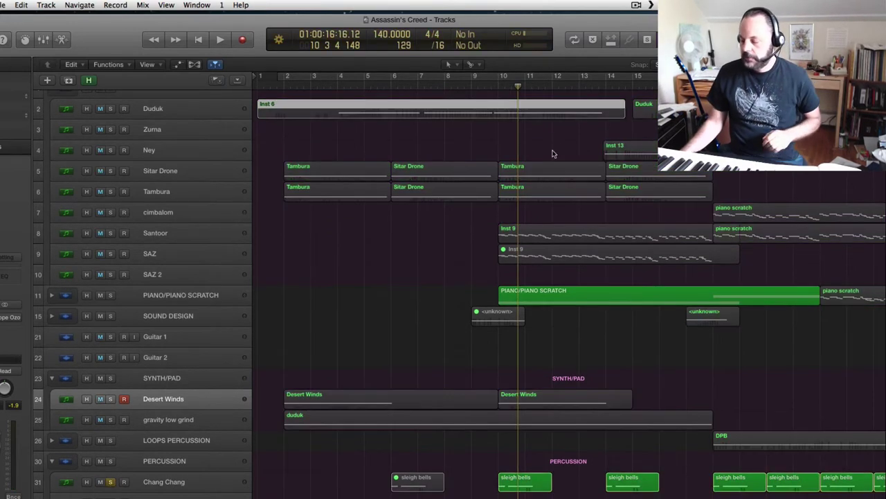
left_click(485, 89)
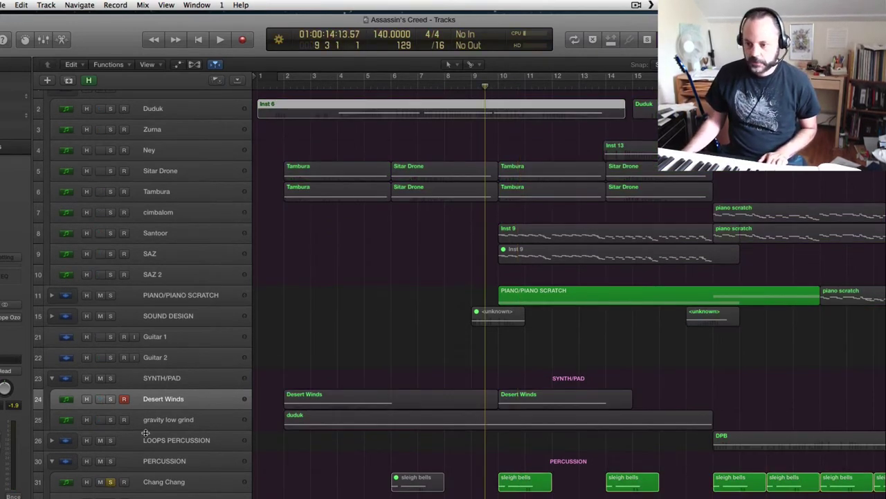
left_click(159, 483)
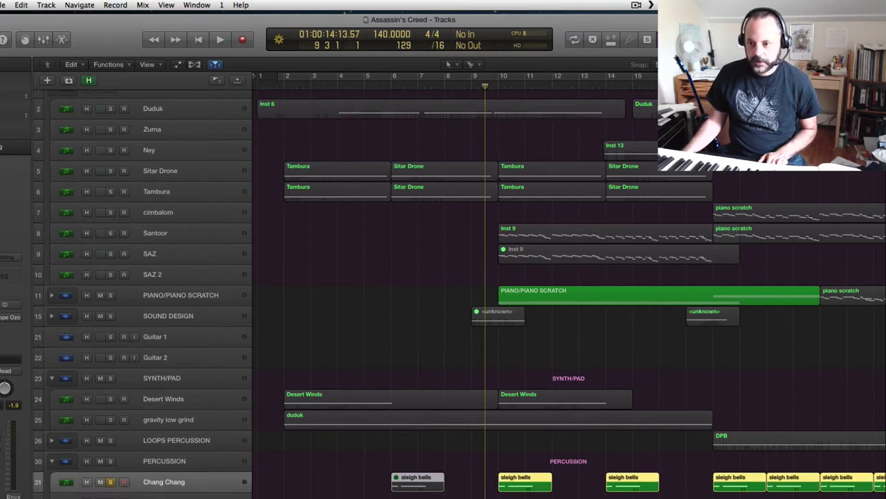
key("space")
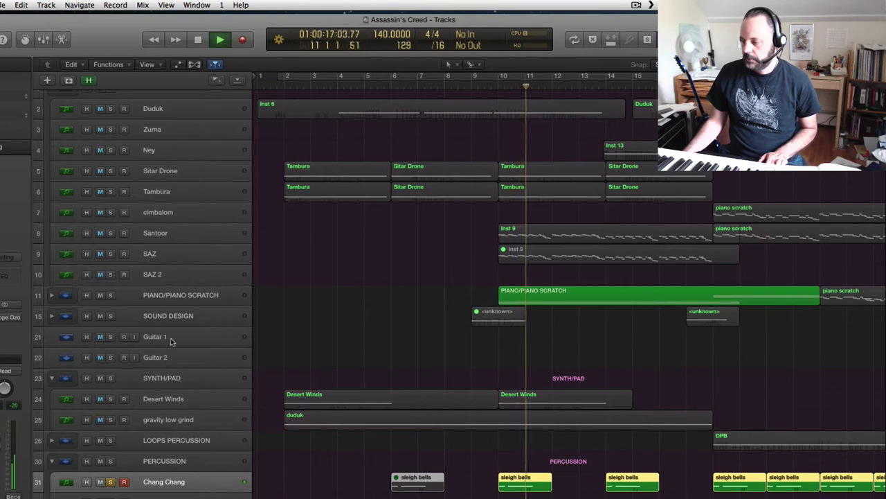
key("space")
left_click(478, 88)
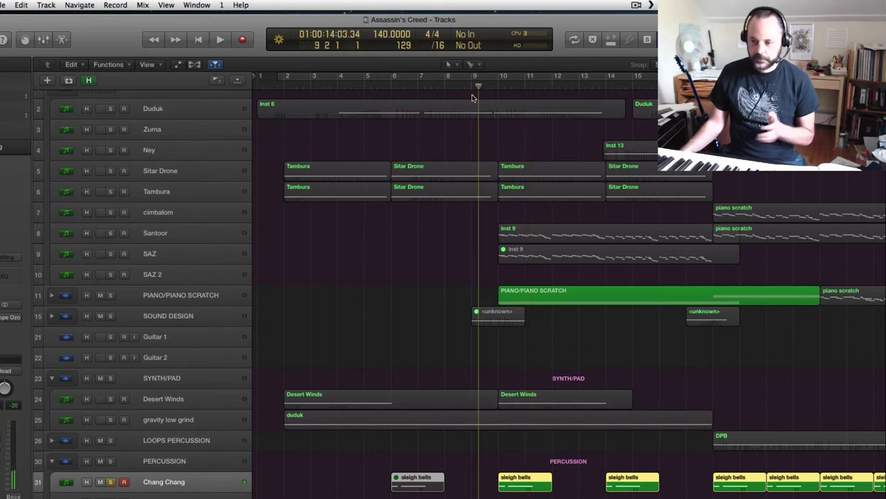
Turn off the Chang Chang solo and play the full arrangement from beat 2 of bar 9 into bar 18
left_click(113, 484)
key("space")
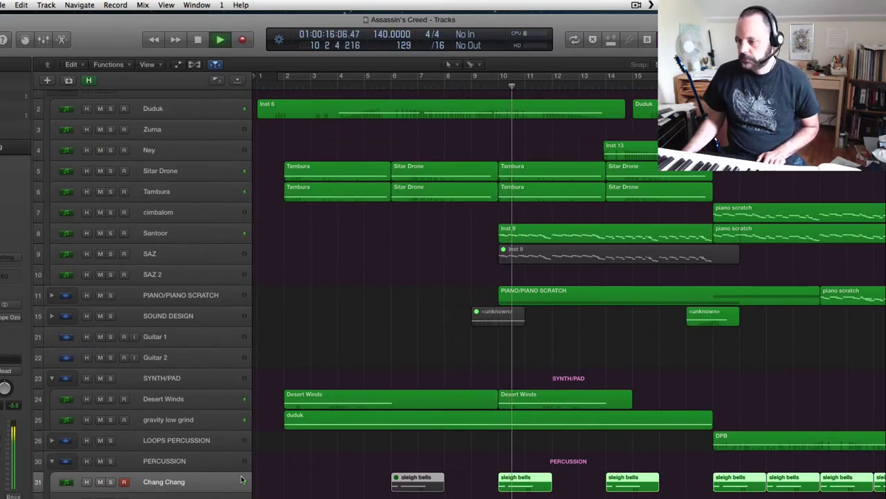
scroll(568, 291, "right", 5)
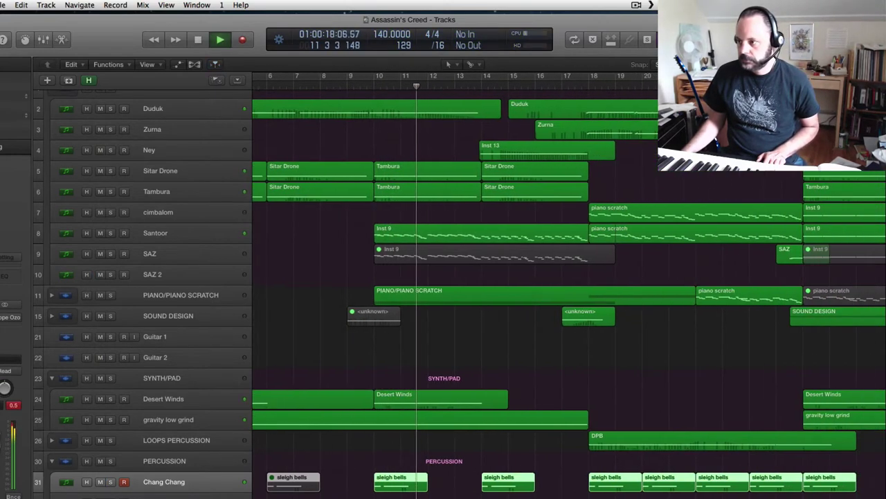
scroll(336, 477, "down", 8)
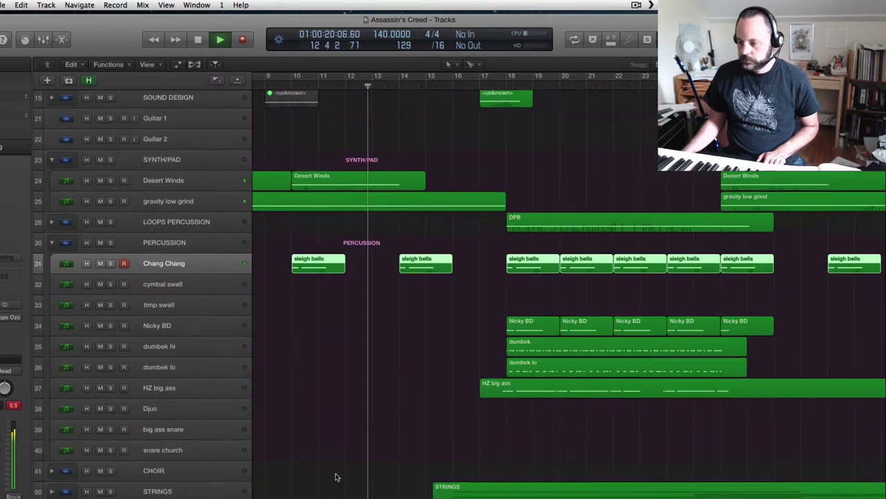
scroll(335, 476, "up", 4)
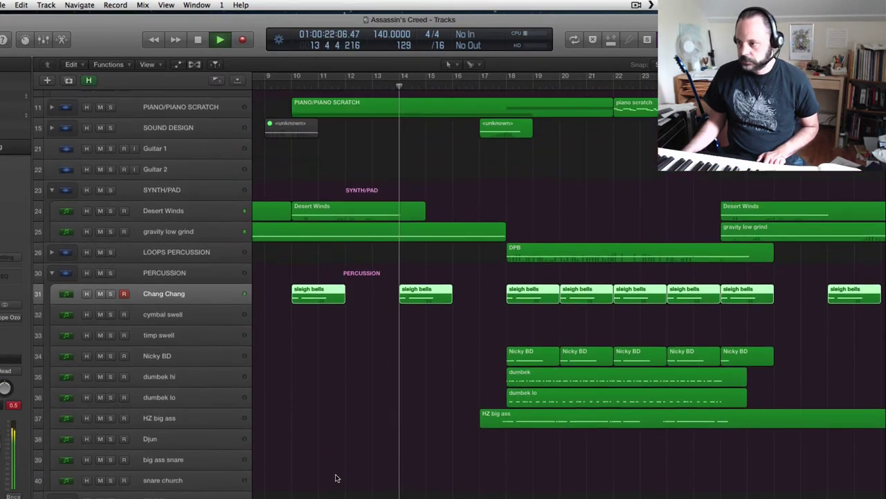
scroll(336, 478, "up", 7)
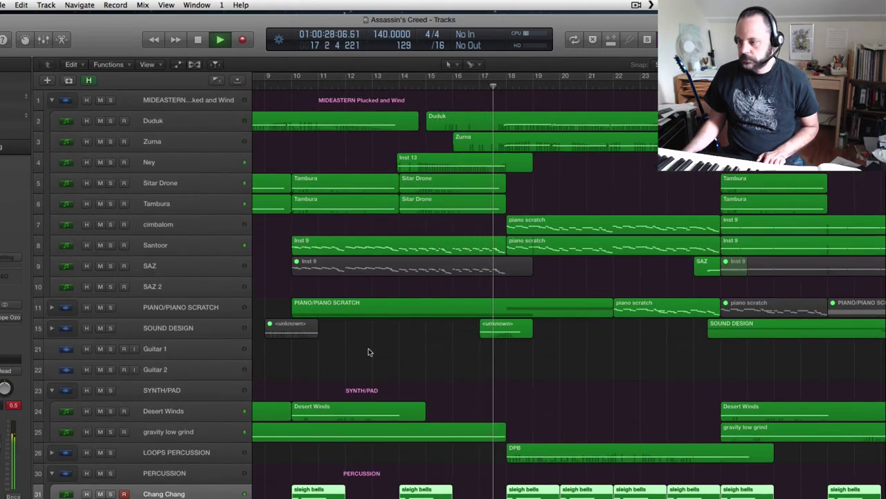
key("space")
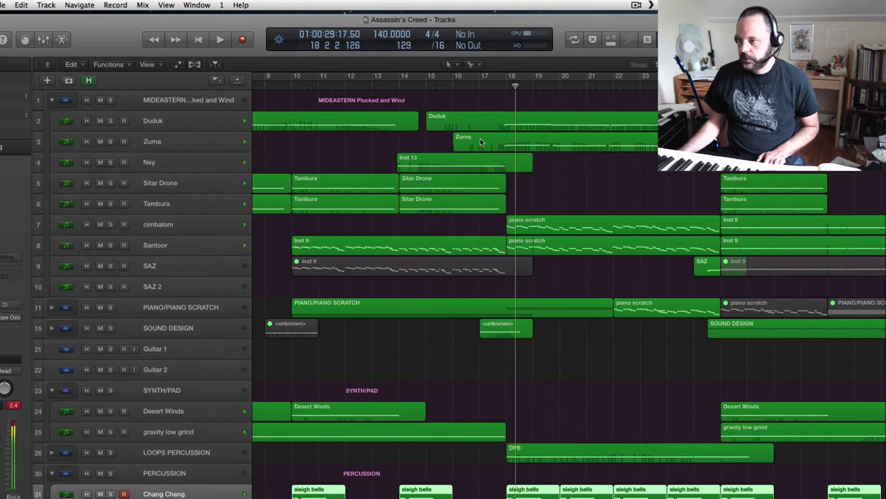
Solo the SOUND DESIGN stack and play it from beat 3 of bar 16
left_click(466, 88)
left_click(110, 328)
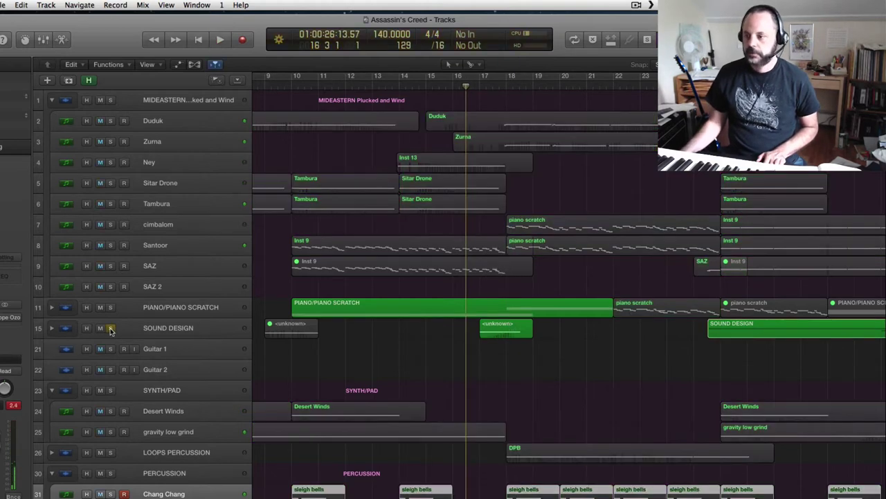
key("space")
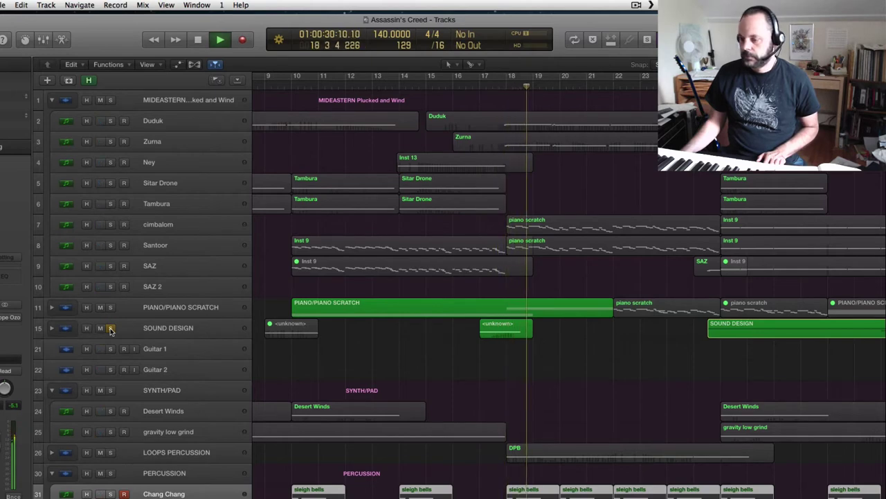
Stop playback, turn off the SOUND DESIGN solo, and play the full arrangement from bar 16 into bar 19
key("space")
left_click(109, 329)
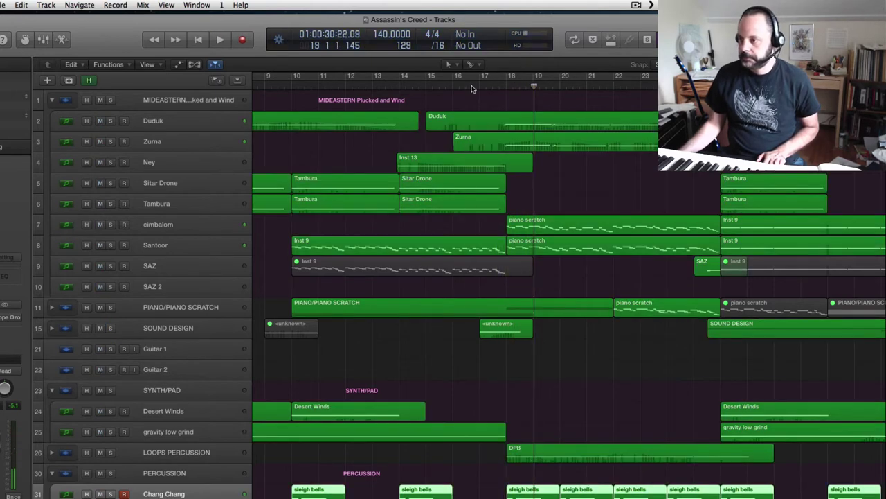
left_click(471, 89)
key("space")
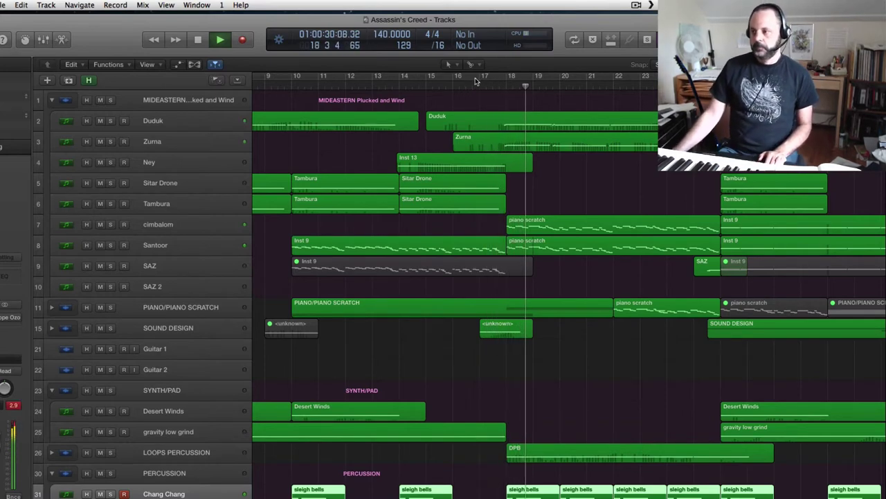
key("space")
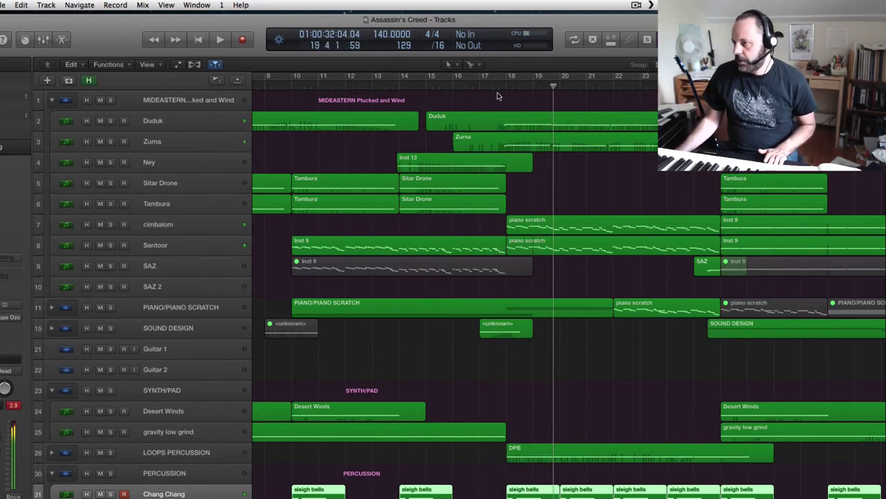
Place the playhead at beat 3 of bar 17 and solo the Duduk and Zurna tracks
left_click(493, 85)
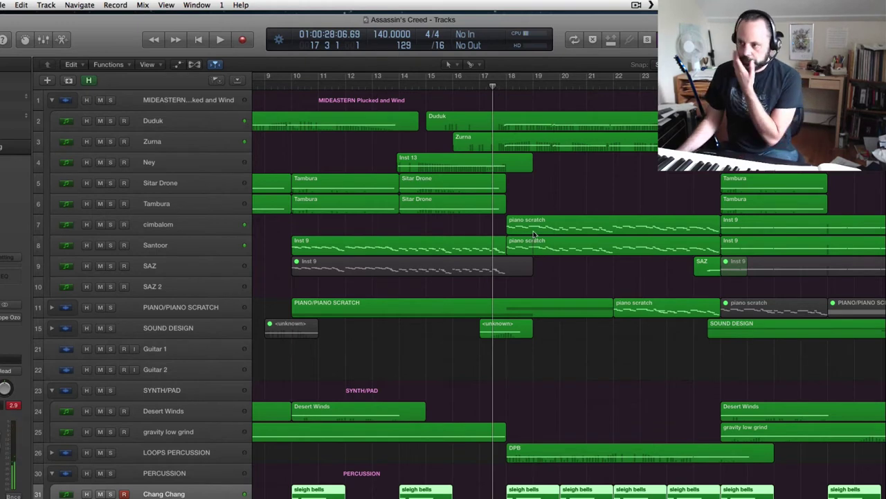
left_click(110, 121)
left_click(110, 142)
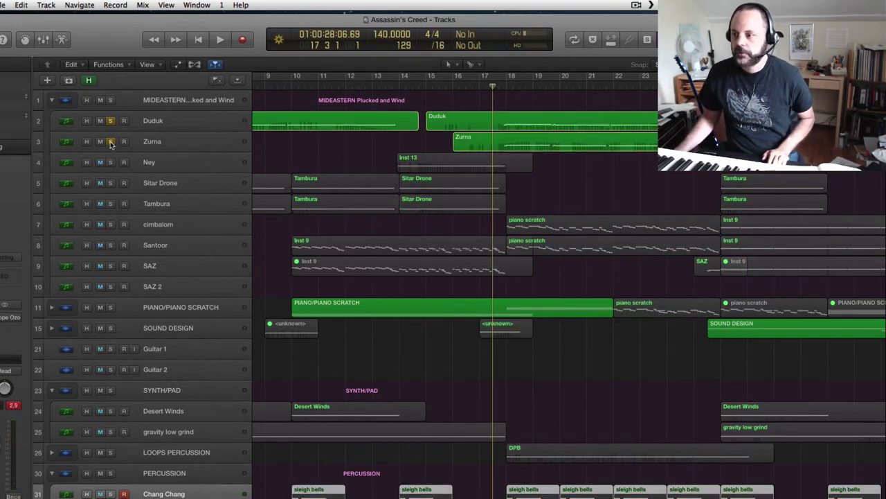
Expand the STRINGS stack and solo its CSS vl 2 leg and CSS viola leg tracks
scroll(346, 277, "down", 10)
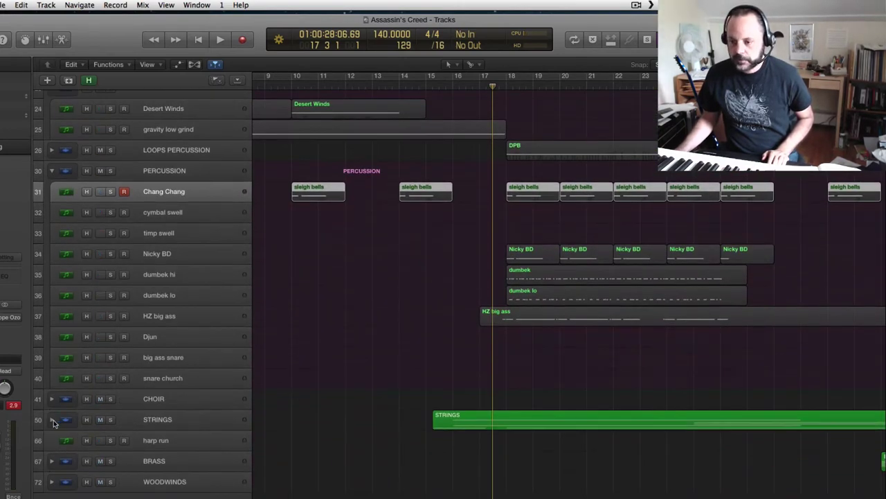
left_click(52, 420)
scroll(332, 346, "down", 10)
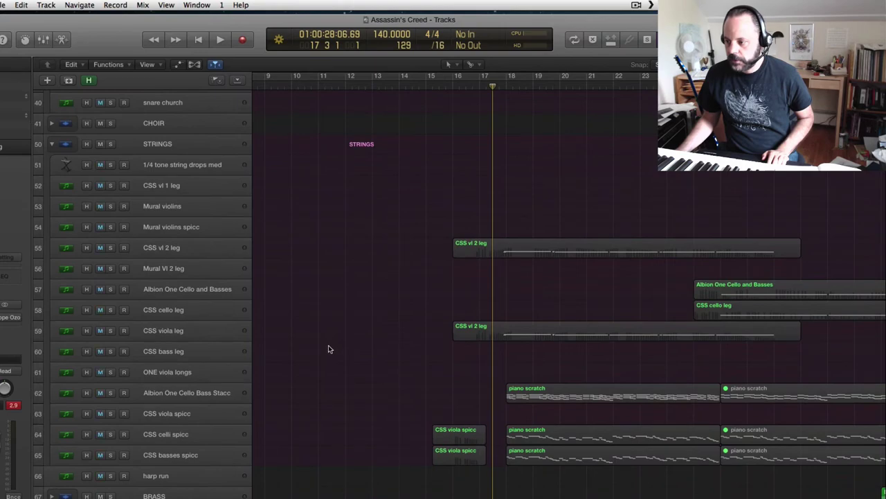
scroll(328, 349, "up", 5)
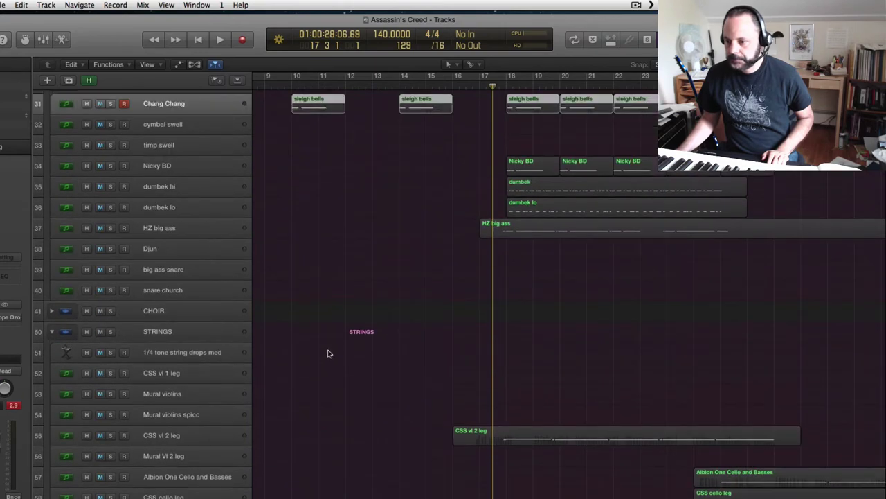
scroll(328, 353, "up", 10)
scroll(322, 353, "down", 14)
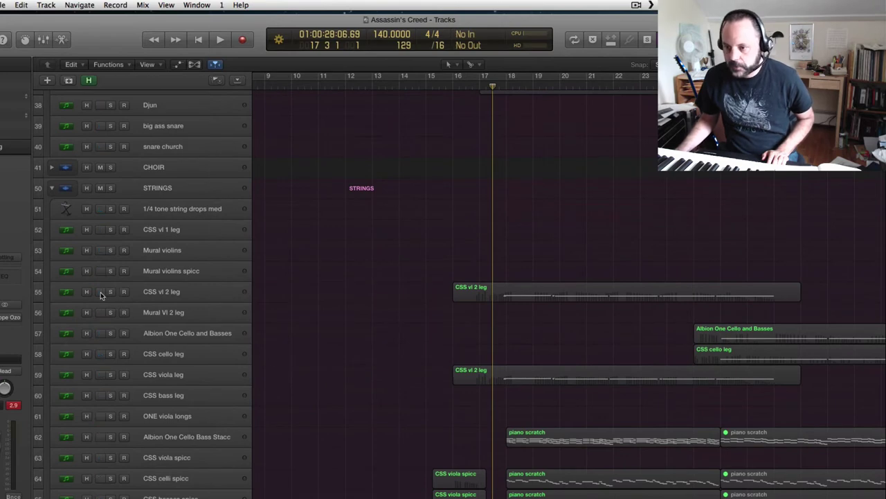
left_click(109, 292)
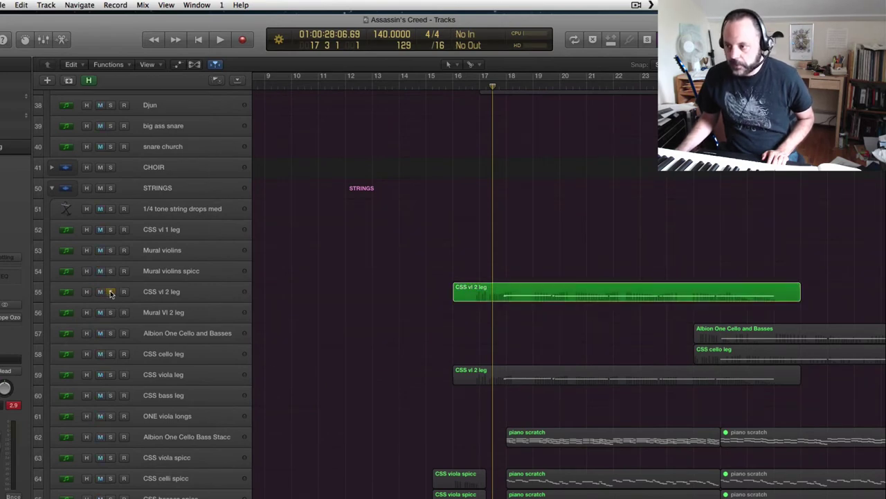
left_click(110, 375)
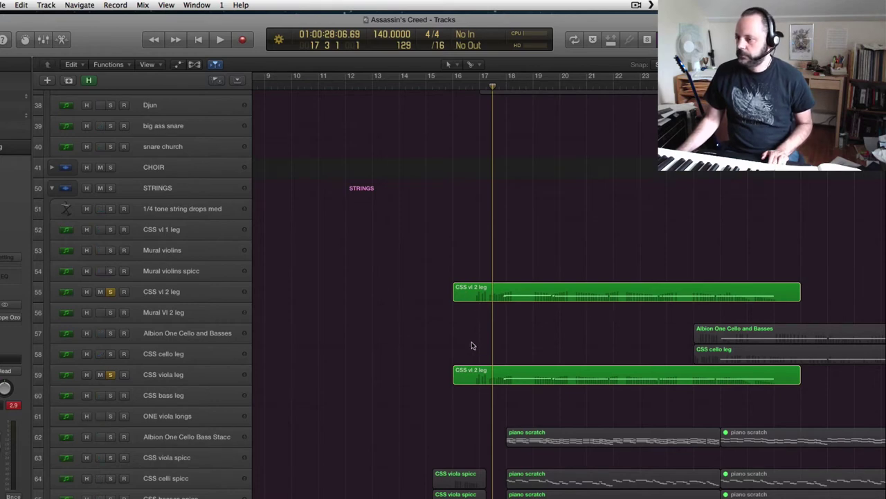
Play the soloed Duduk, Zurna, second violins and violas from beat 3 of bar 17 into bar 26
key("space")
scroll(475, 336, "up", 15)
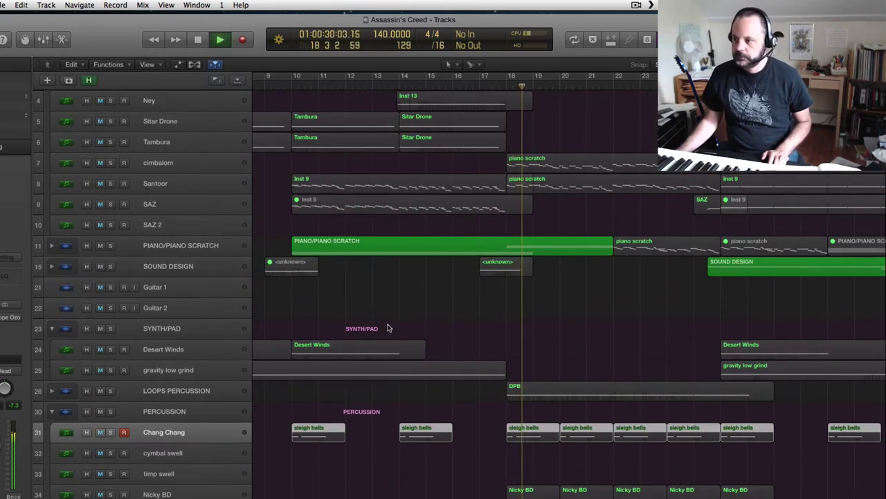
scroll(389, 329, "up", 3)
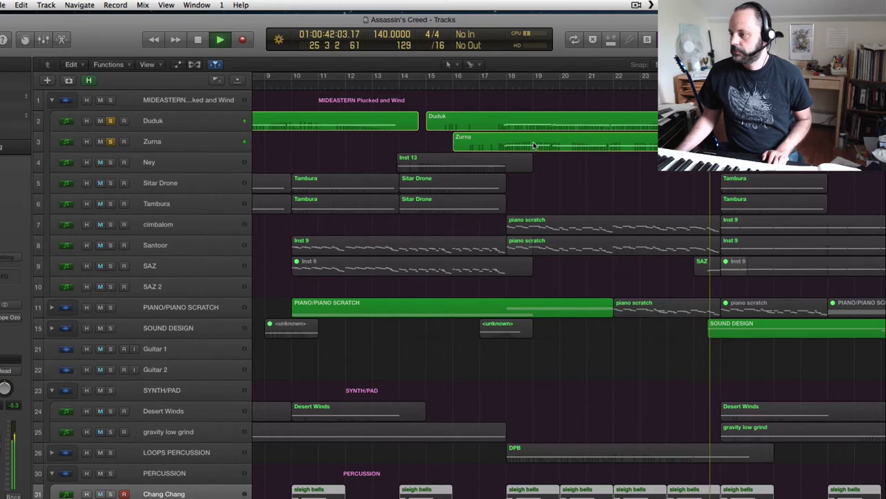
key("space")
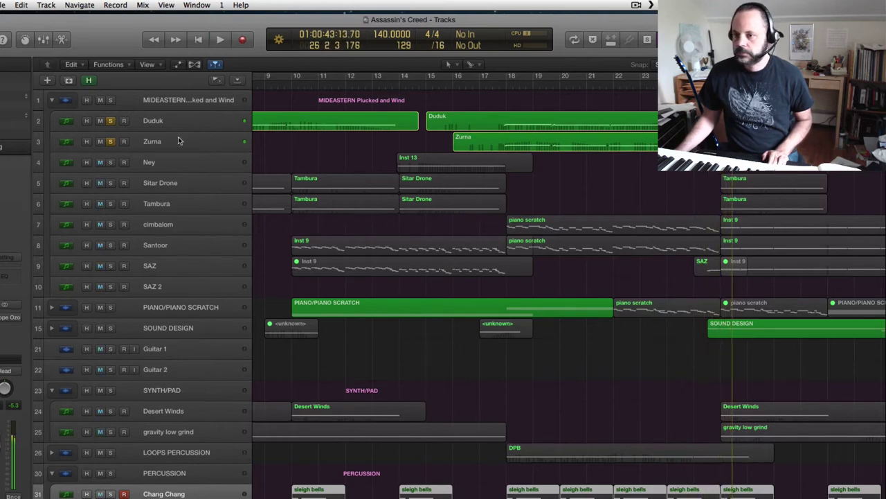
Clear the solos on Duduk, Zurna, CSS vl 2 leg and CSS viola leg
left_click(110, 121)
left_click(111, 141)
scroll(149, 359, "down", 15)
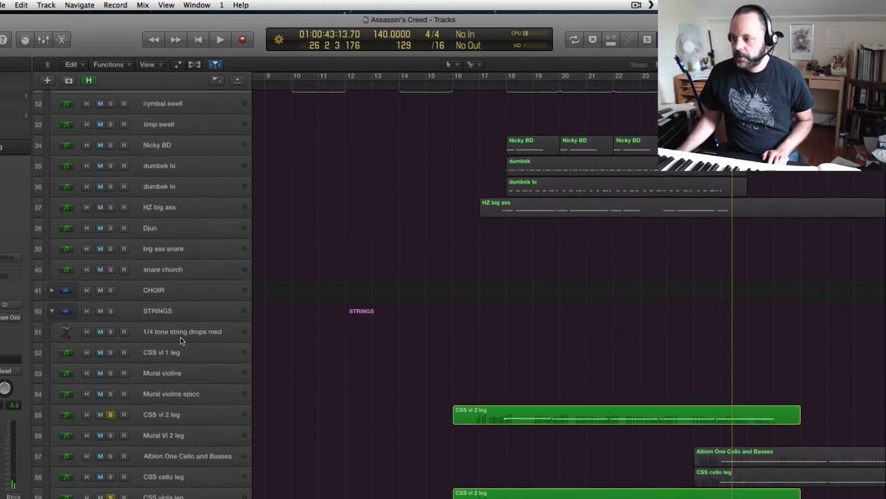
left_click(111, 328)
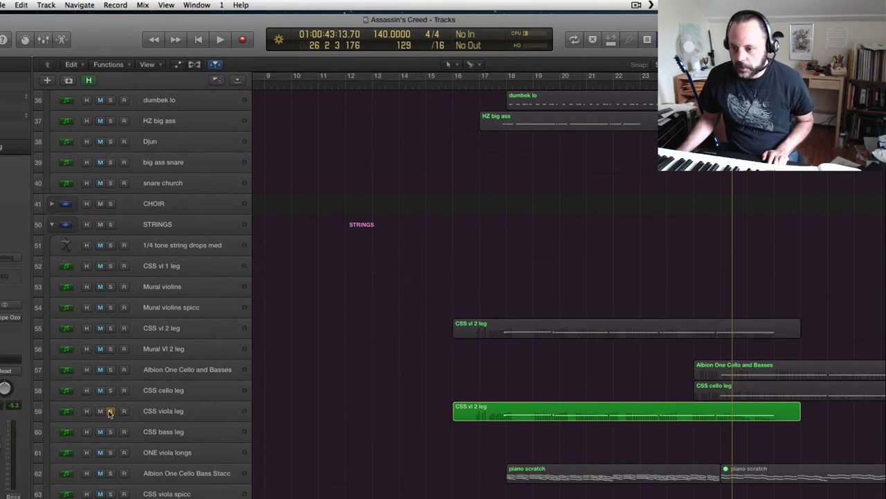
left_click(110, 411)
scroll(257, 330, "up", 15)
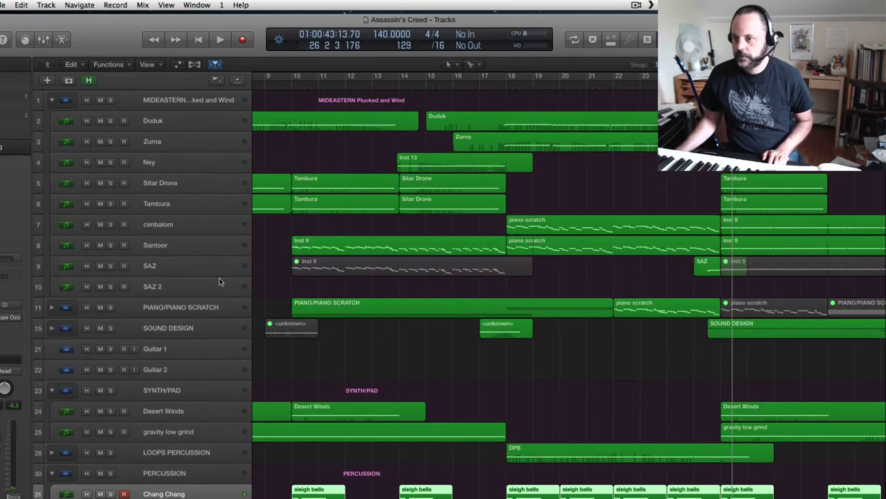
Solo the MIDEASTERN Plucked and Wind stack and play it from beat 3 of bar 17 into bar 26
left_click(110, 100)
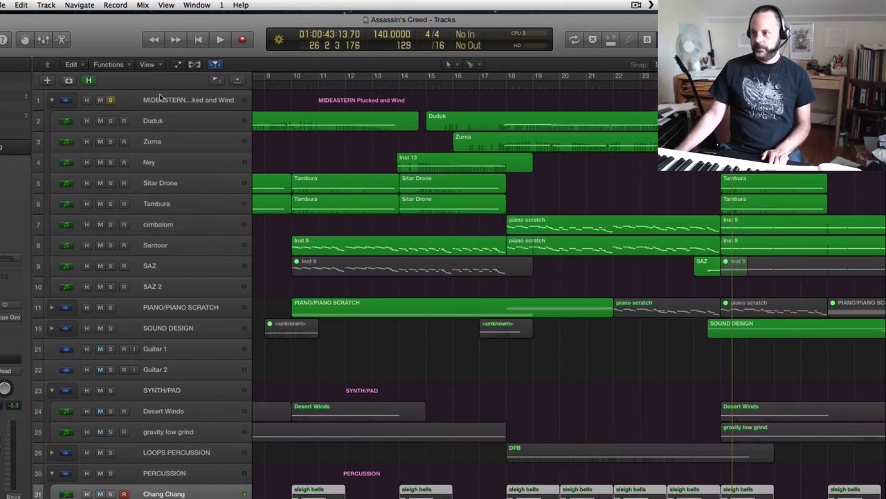
left_click(493, 87)
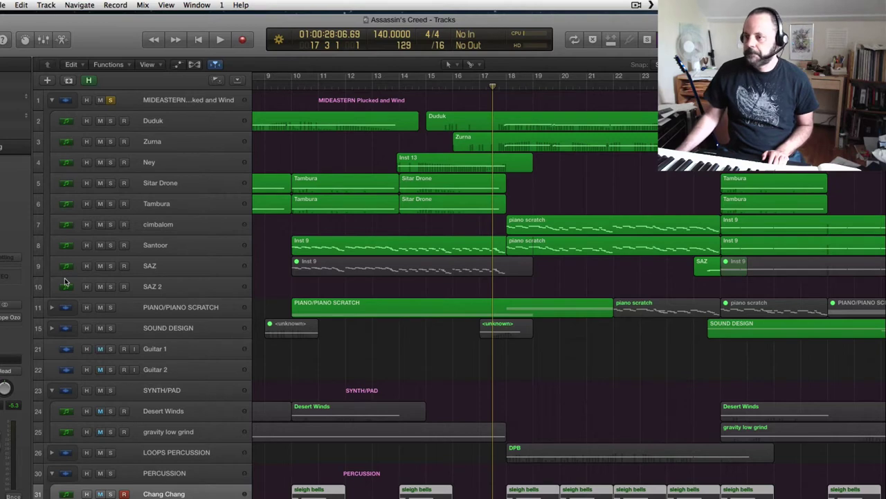
key("space")
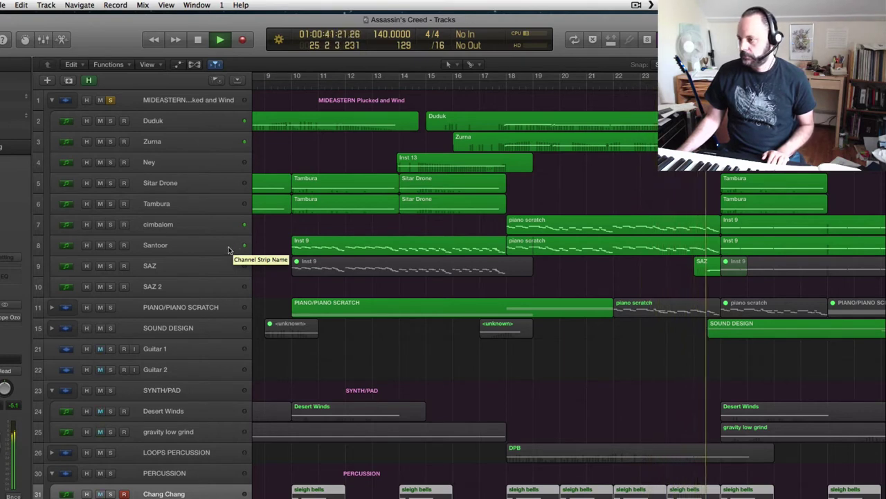
key("space")
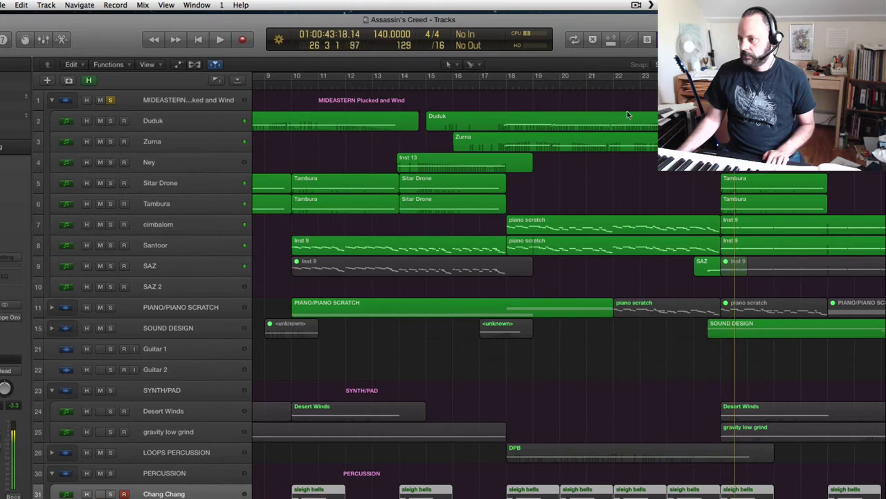
Solo the SAZ track in place of the MIDEASTERN stack, play it from bar 25 into bar 26, and clear its solo
key("comma")
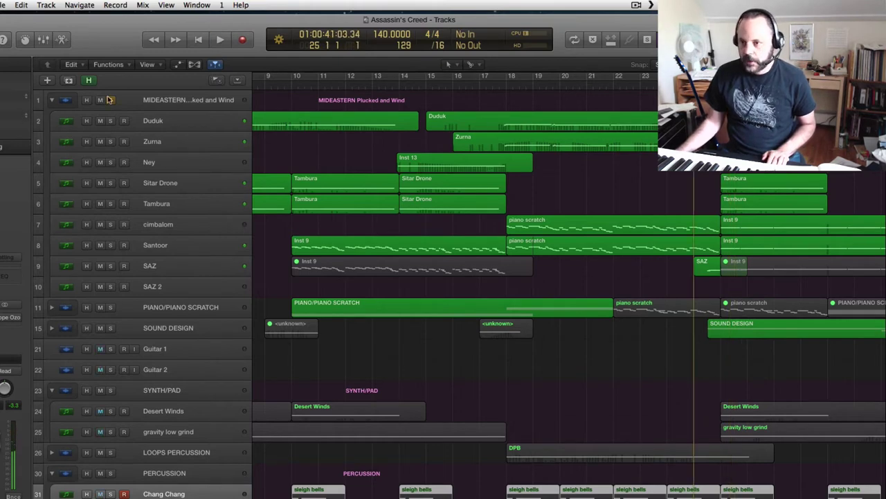
left_click(110, 100)
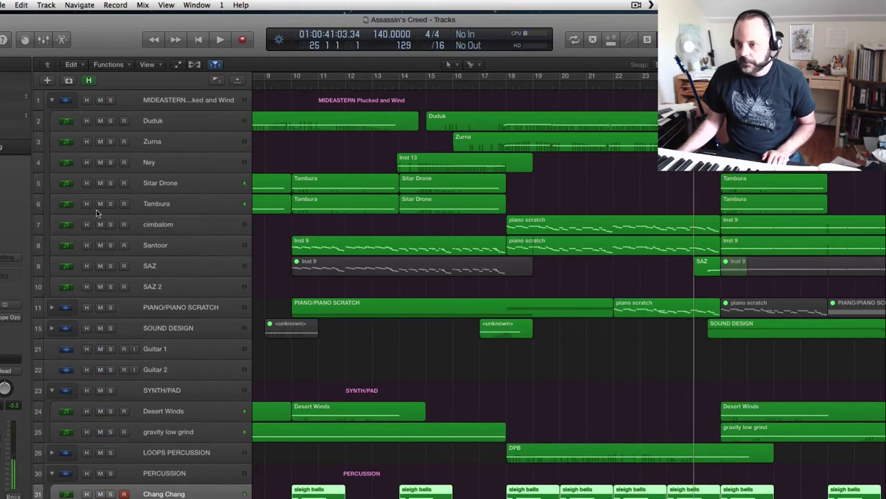
left_click(109, 266)
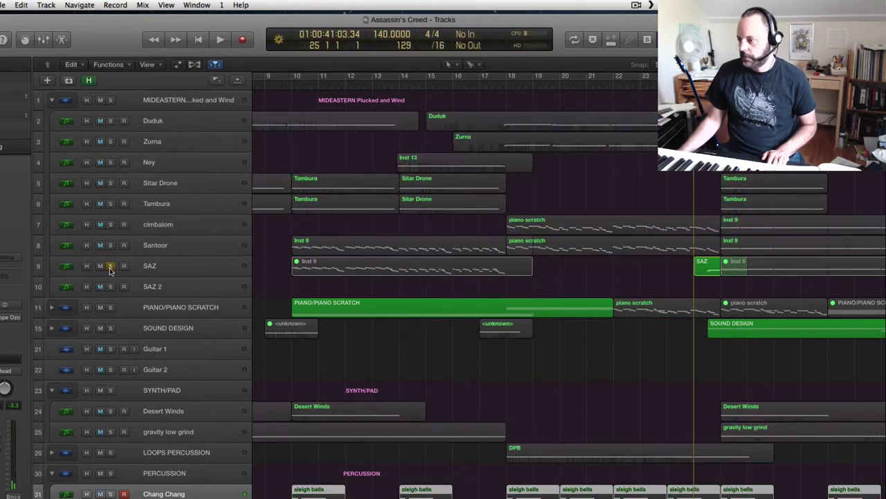
key("space")
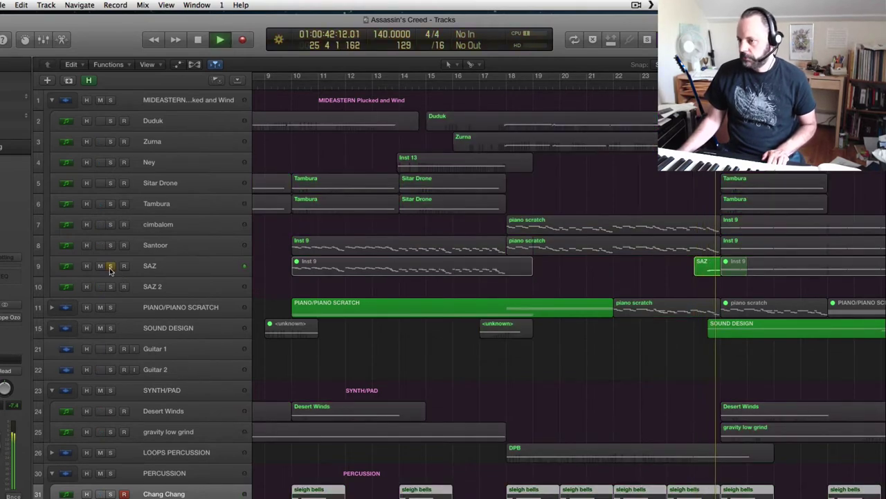
key("space")
left_click(109, 265)
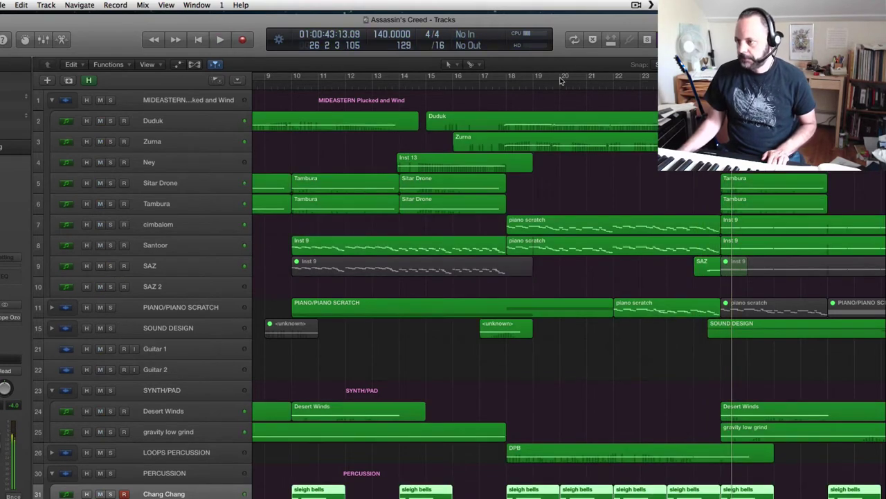
Solo the STRINGS stack and play it from beat 4 of bar 17 into bar 26
left_click(497, 89)
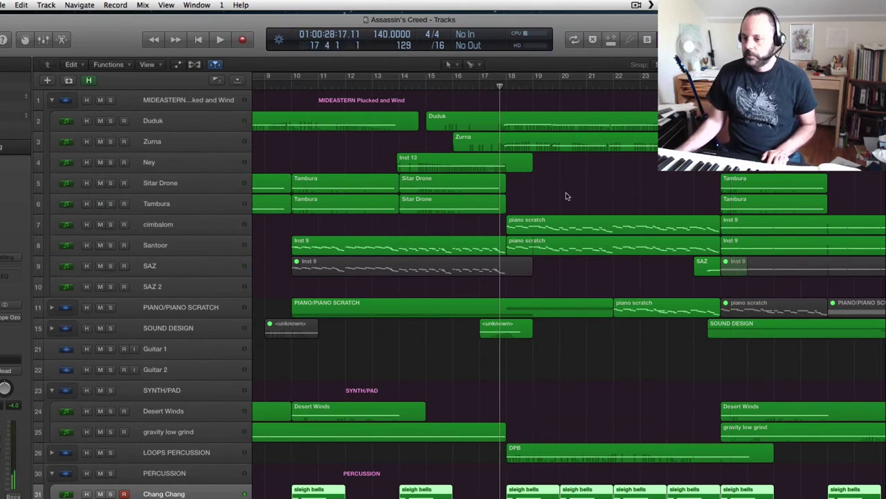
scroll(558, 328, "down", 3)
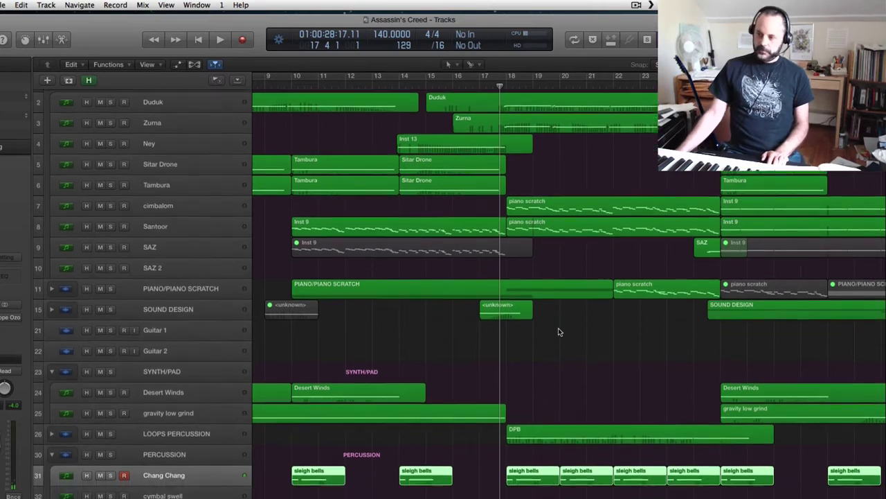
scroll(557, 333, "down", 5)
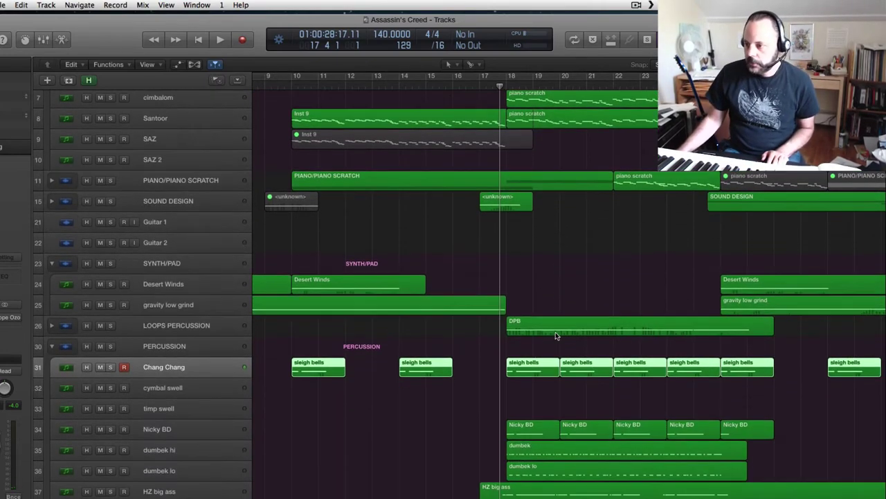
scroll(552, 337, "down", 3)
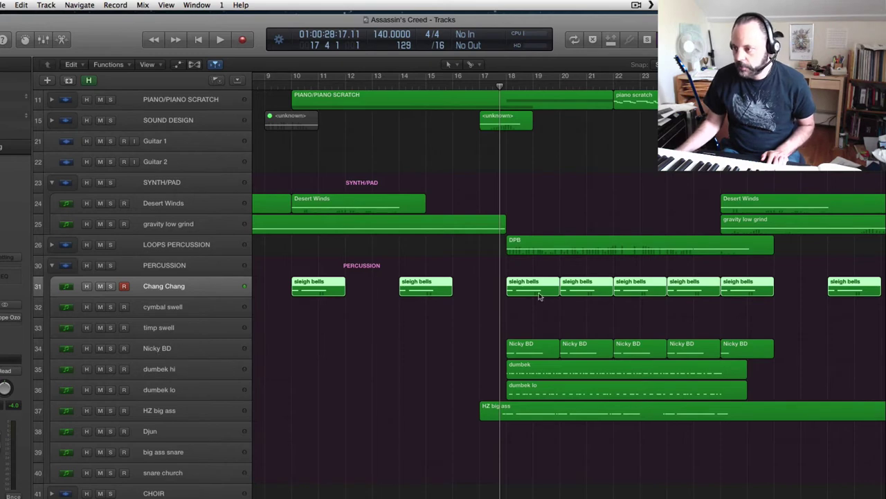
scroll(509, 408, "down", 20)
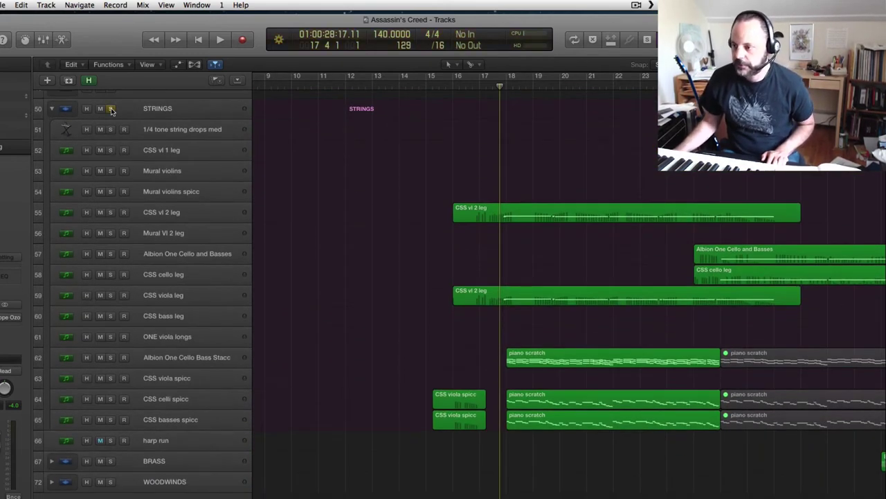
key("space")
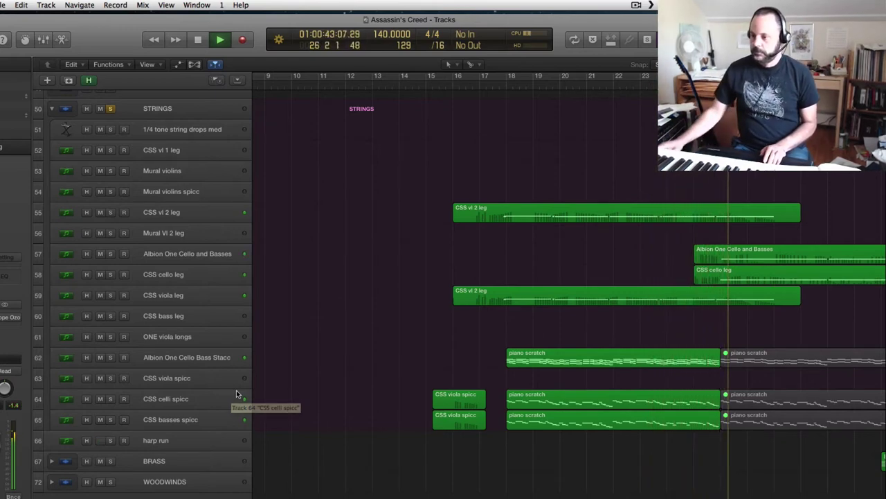
key("space")
Return the playhead to beat 4 of bar 17 with the STRINGS stack still soloed
left_click(494, 88)
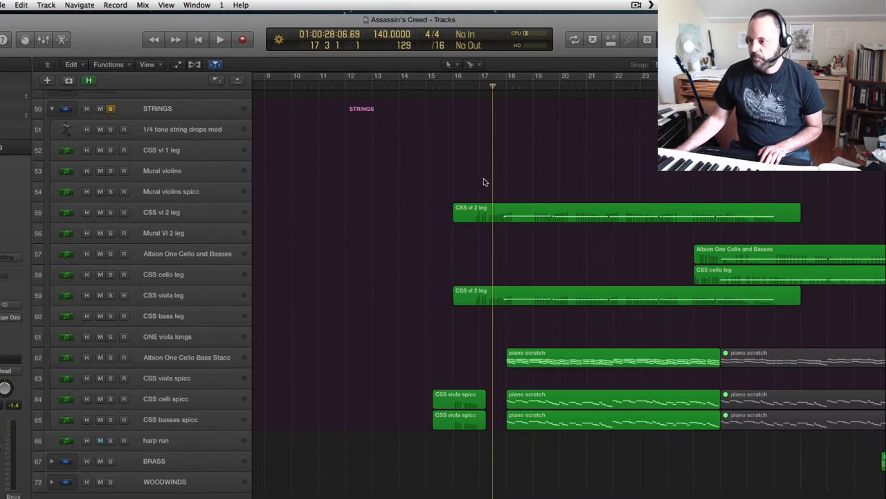
key("ctrl+m")
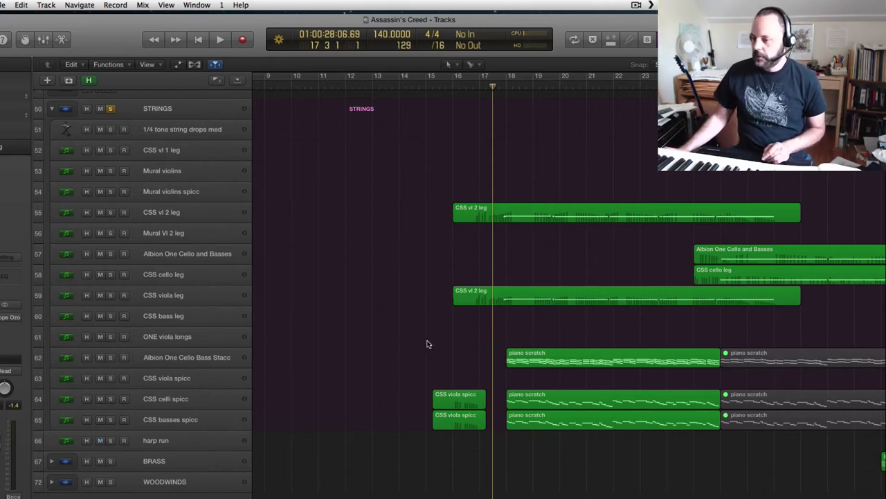
left_click_drag(495, 89, 499, 87)
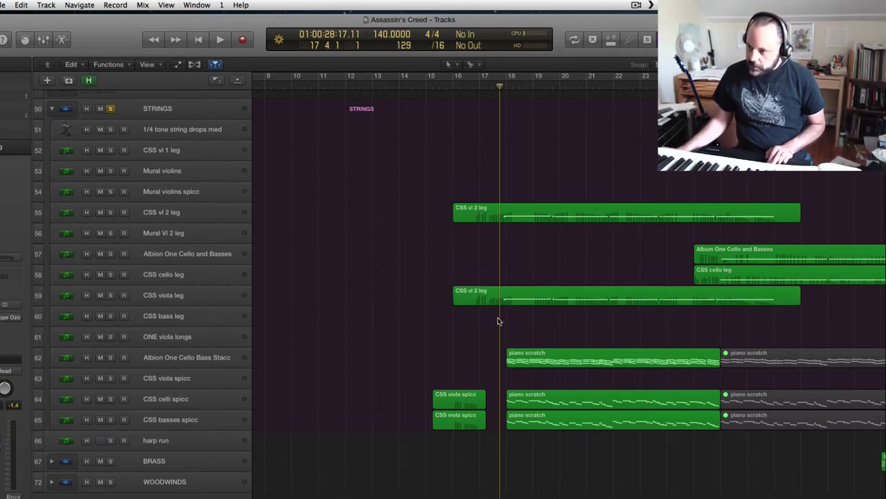
Solo the Albion One Cello Bass Stacc, CSS celli spicc and CSS basses spicc tracks, play them into bar 26, and clear all string solos
left_click(110, 358)
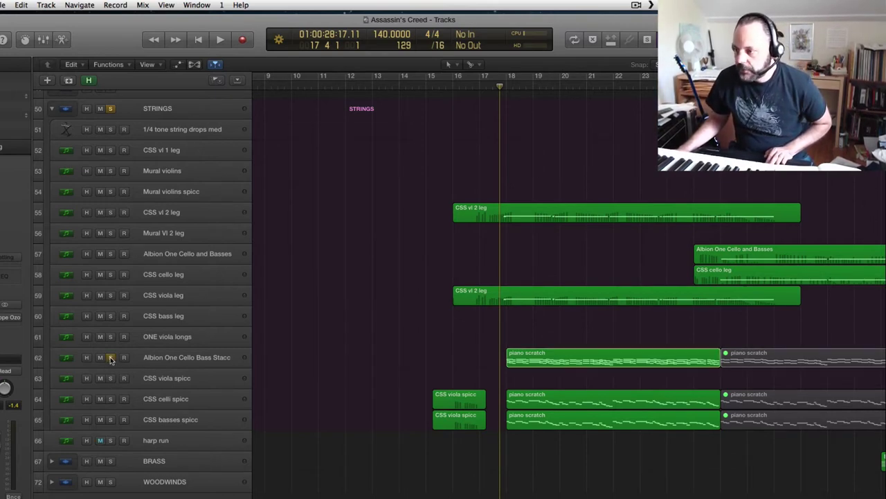
left_click(110, 399)
left_click(110, 419)
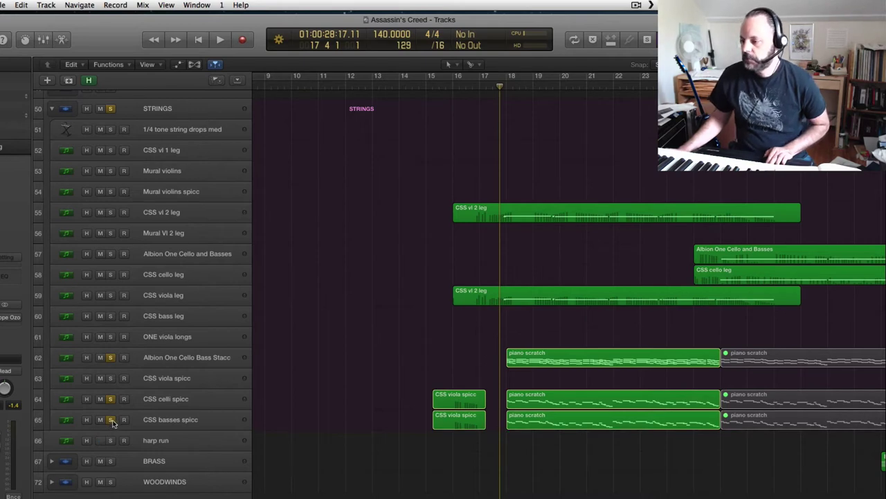
key("space")
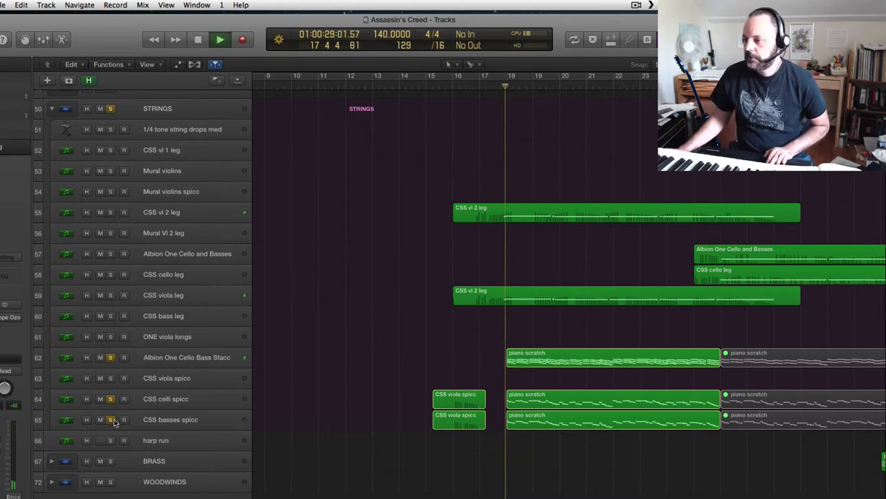
left_click(110, 109)
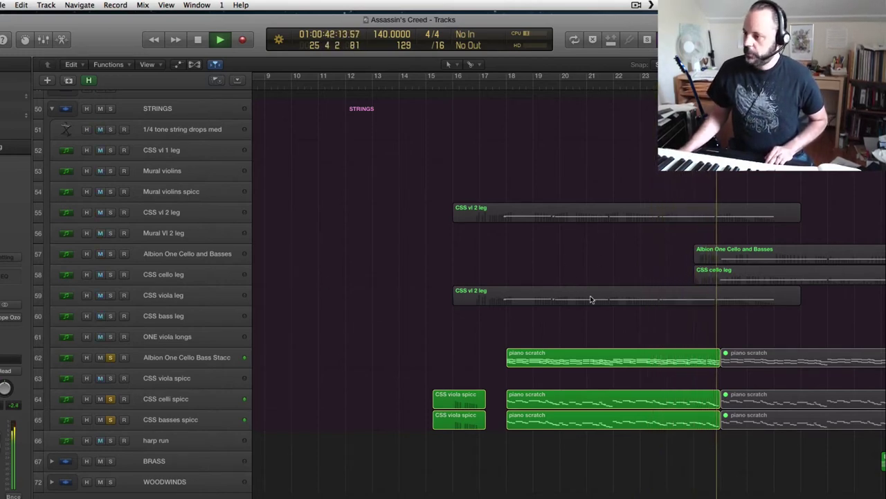
key("space")
left_click(111, 357)
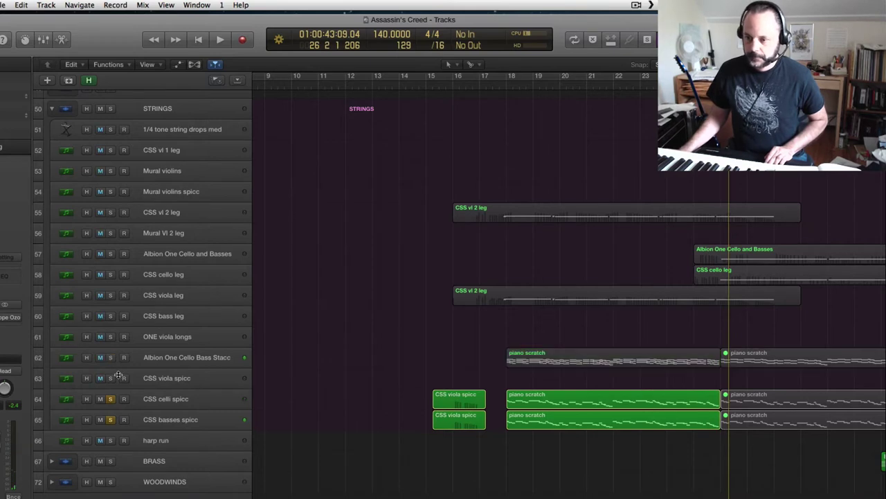
left_click(111, 399)
left_click(111, 419)
Expand the LOOPS PERCUSSION stack, solo its DPB track and play it from beat 4 of bar 17 into bar 26
scroll(509, 243, "up", 8)
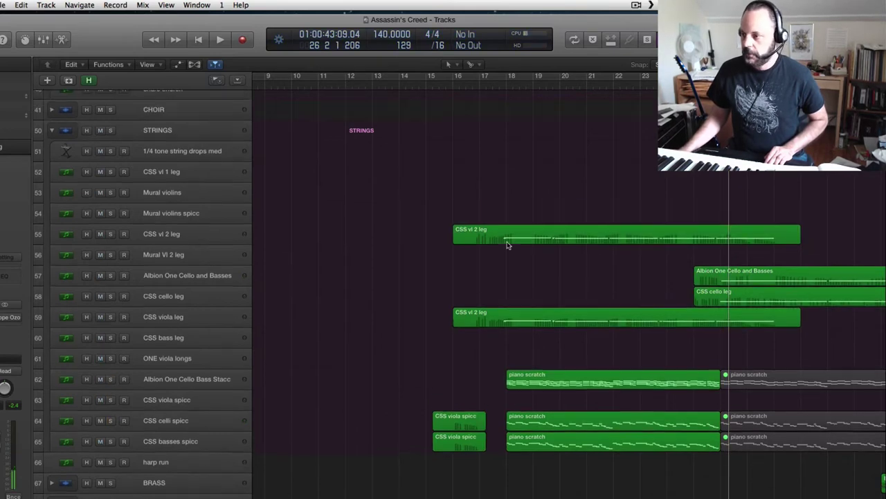
scroll(508, 246, "up", 10)
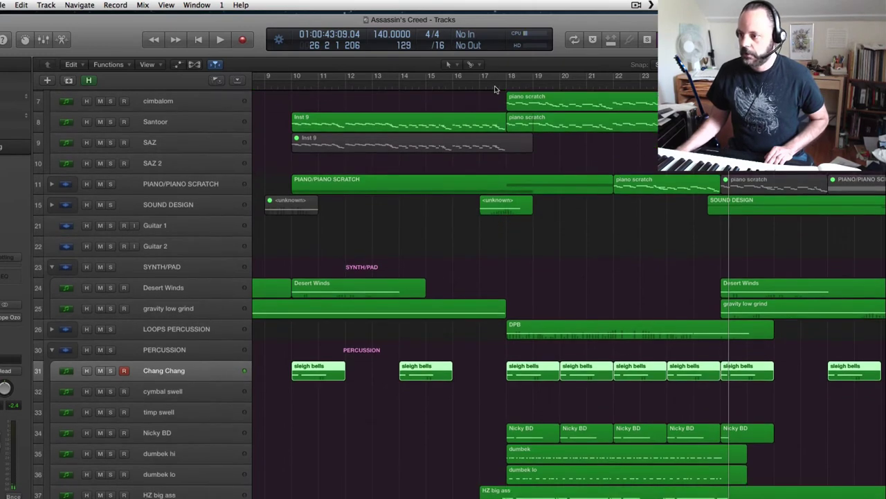
left_click(494, 87)
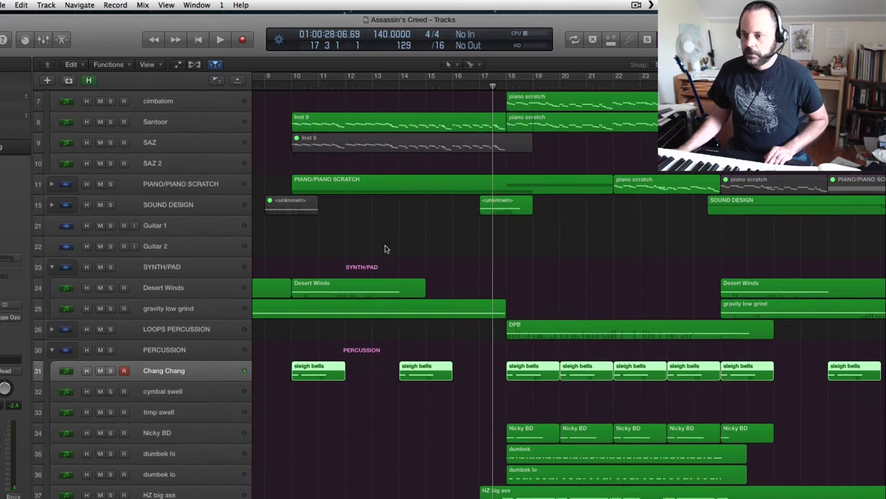
left_click(51, 330)
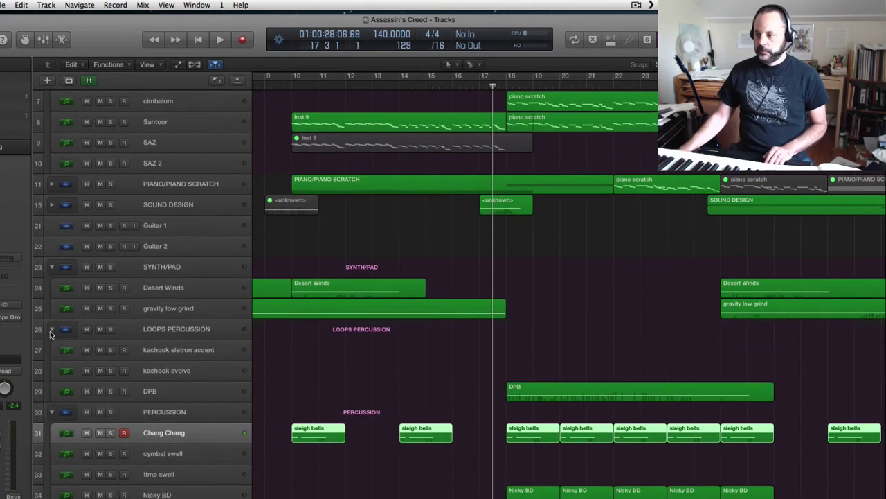
scroll(416, 343, "down", 3)
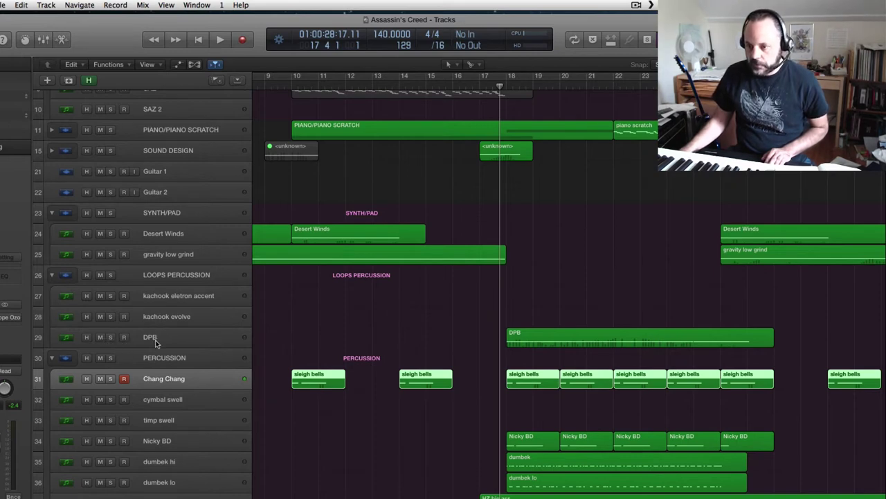
left_click(110, 338)
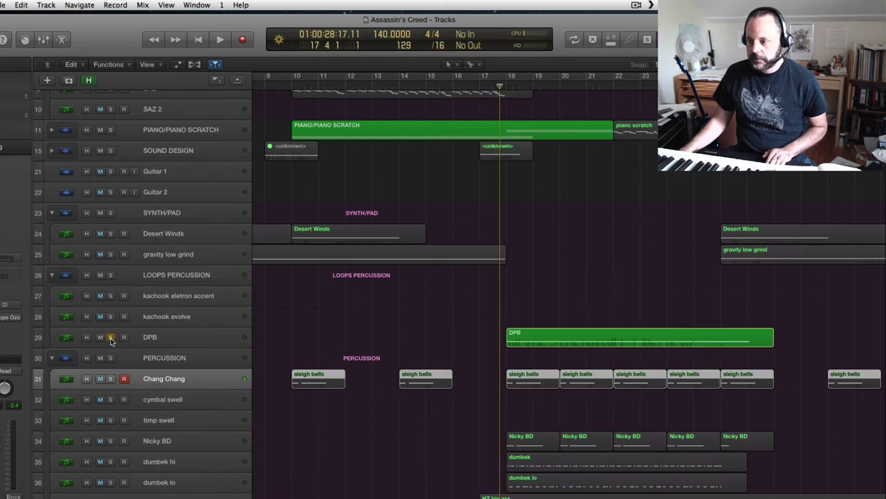
key("space")
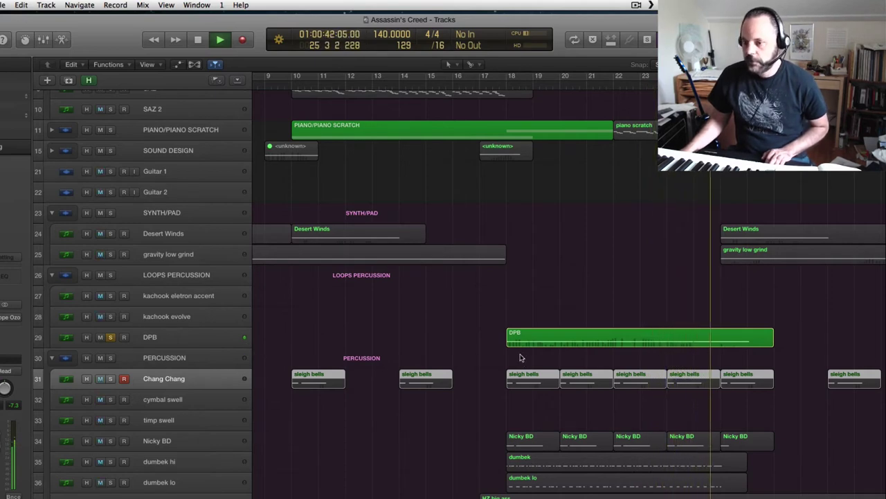
key("space")
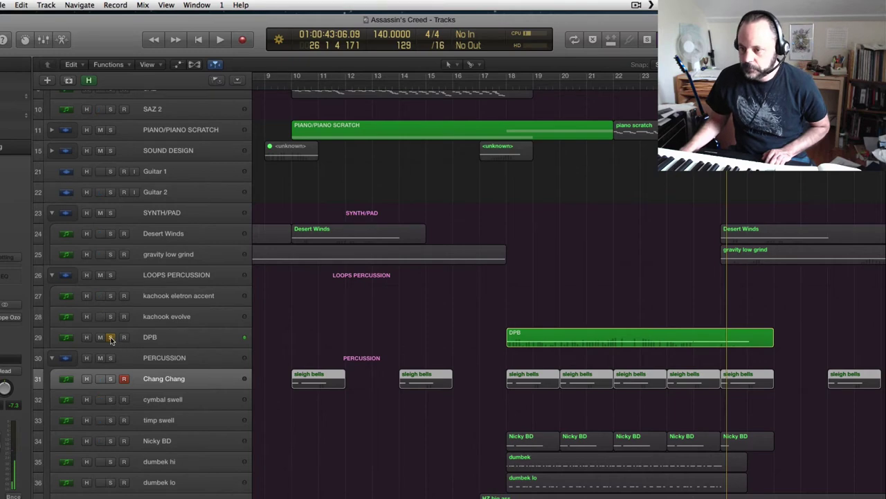
Add the PERCUSSION stack to the soloed DPB track and play both from bar 17 into bar 27
left_click(110, 338)
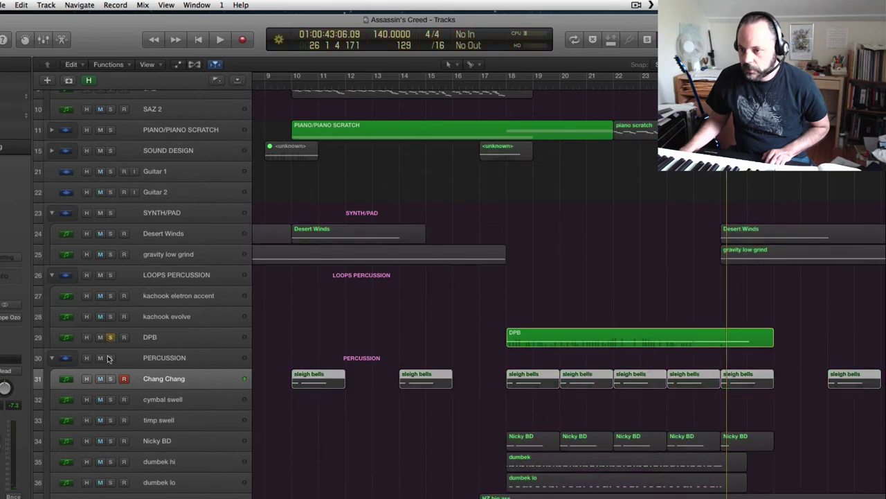
left_click(110, 358)
scroll(533, 243, "down", 4)
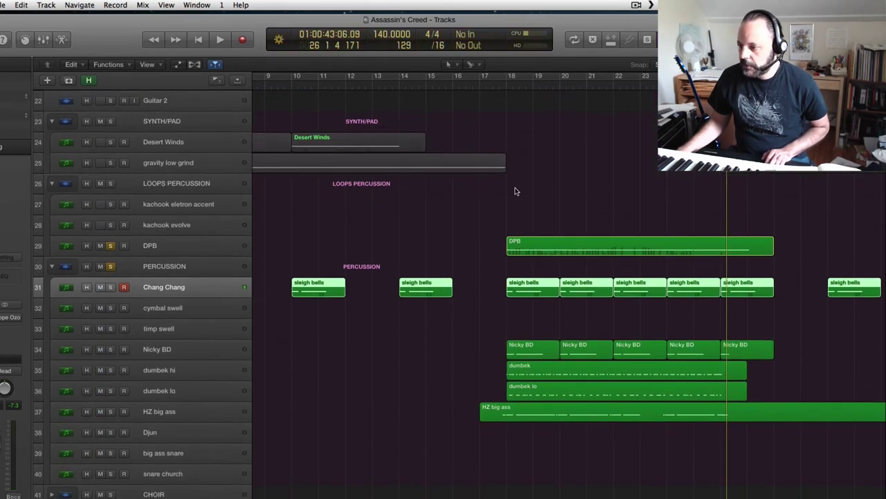
double_click(490, 77)
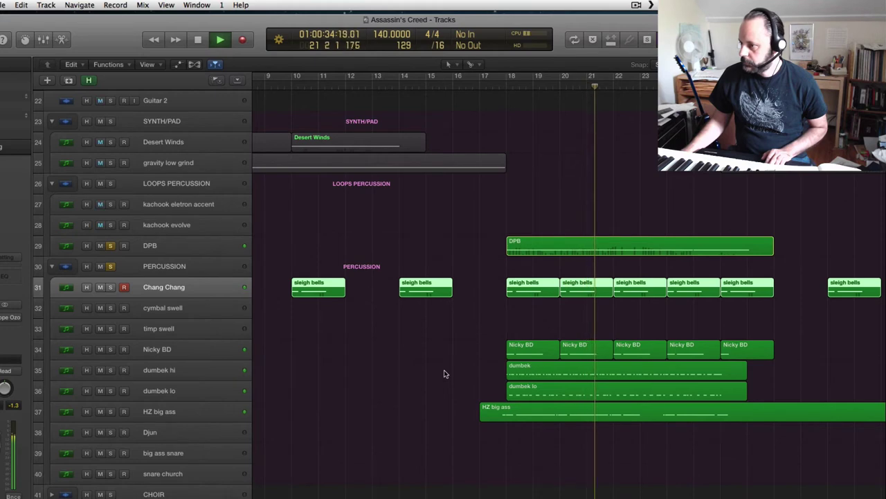
scroll(441, 374, "up", 1)
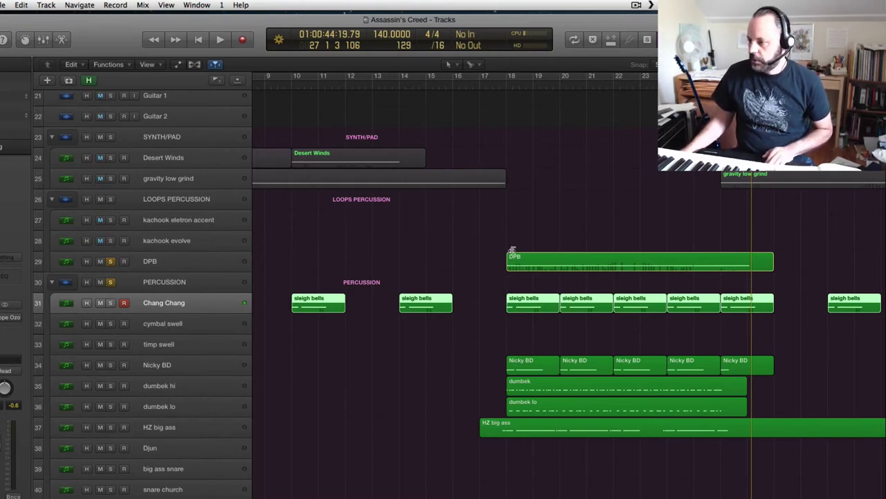
Return the playhead to beat 4 of bar 17 and clear the solos on the DPB track and the PERCUSSION stack
left_click(505, 84)
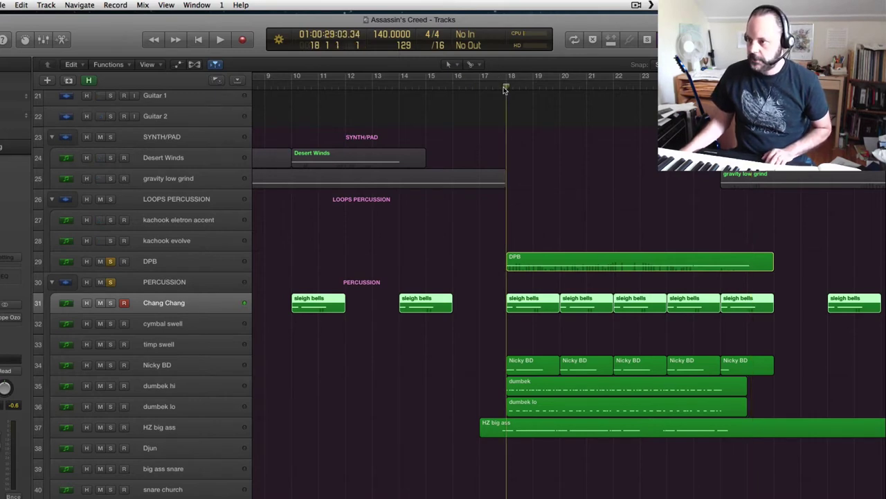
left_click_drag(505, 89, 499, 87)
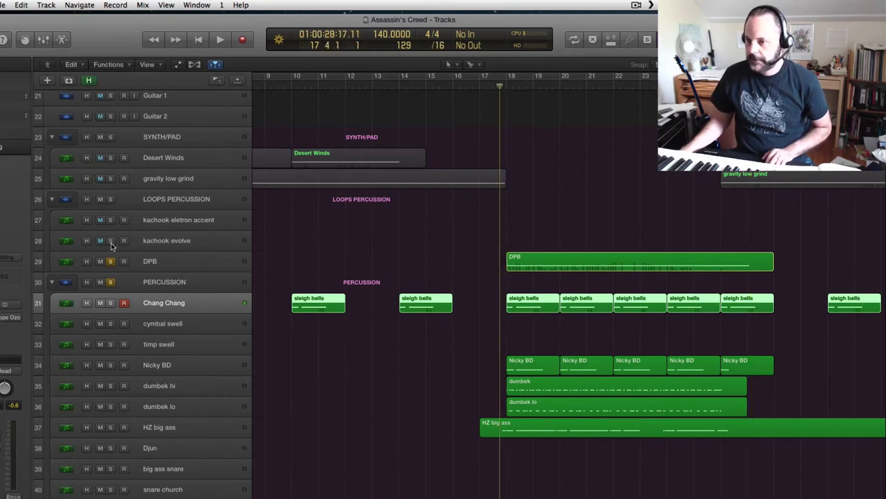
left_click(110, 282)
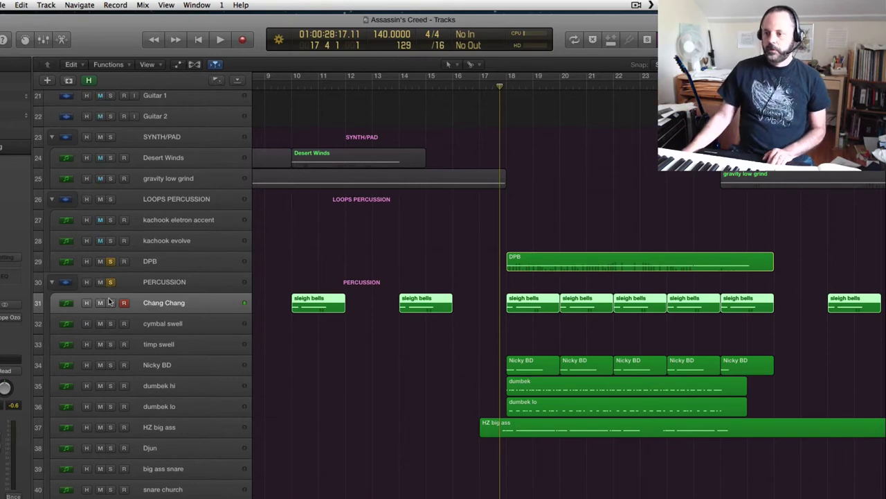
left_click(110, 264)
left_click(110, 283)
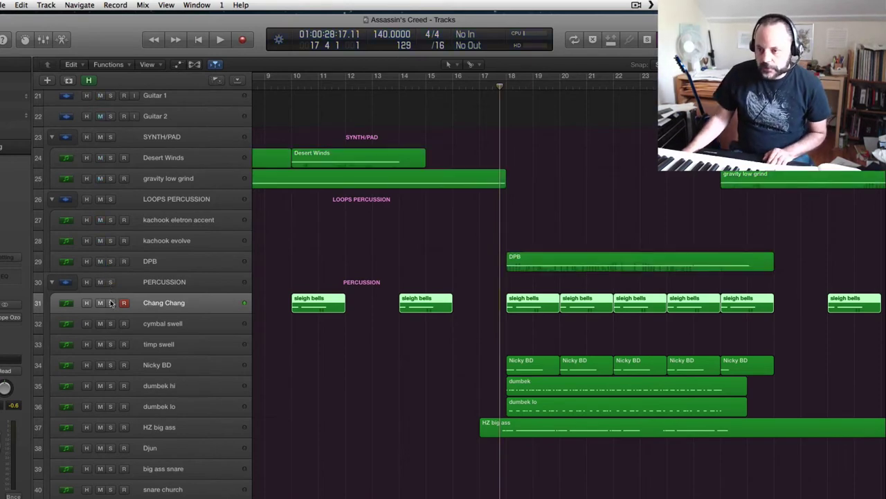
Solo the Chang Chang track, play its sleigh bells from beat 4 of bar 17 into bar 20, and clear its solo
left_click(110, 303)
key("space")
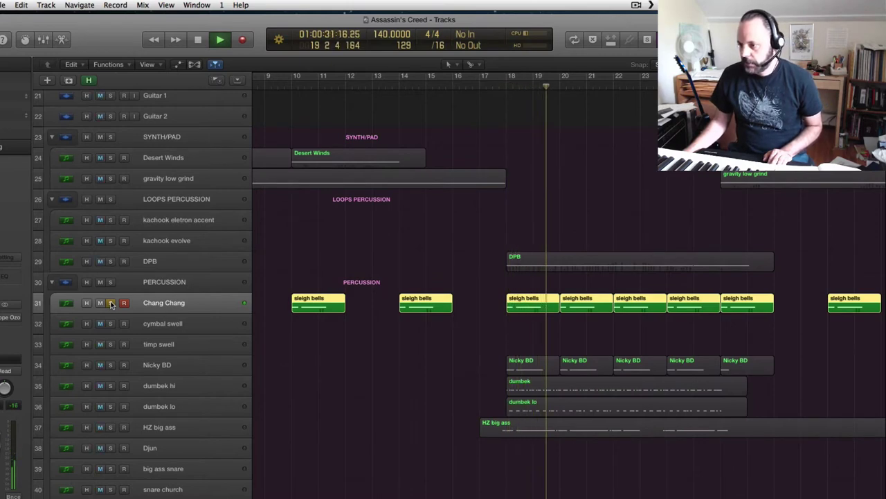
key("space")
left_click(110, 303)
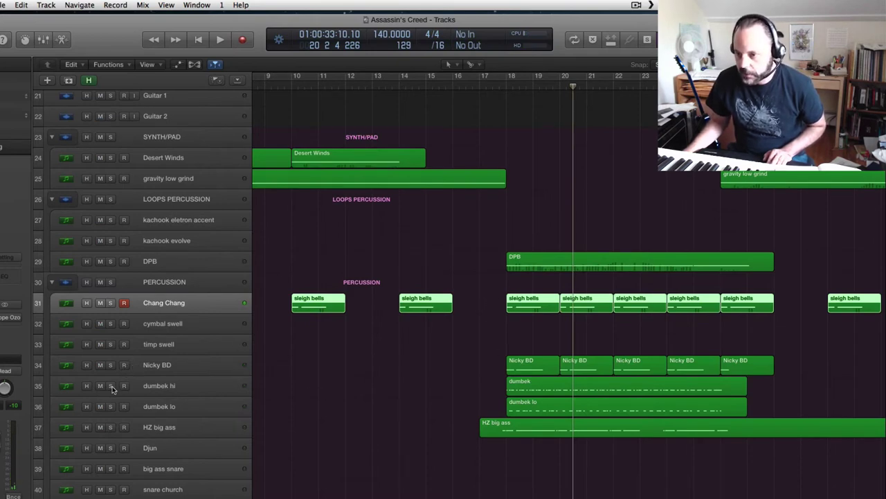
Solo only the dumbek lo track and play it from bar 17 into bar 26
left_click(111, 386)
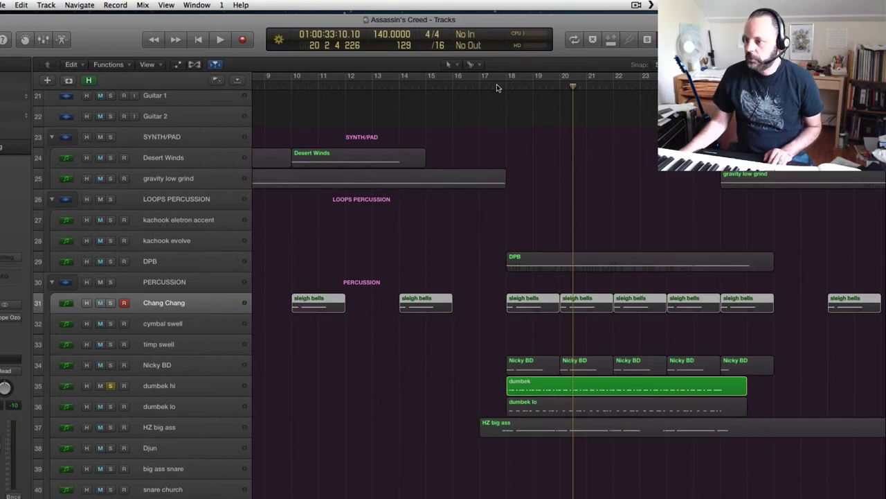
left_click(110, 386)
left_click(111, 407)
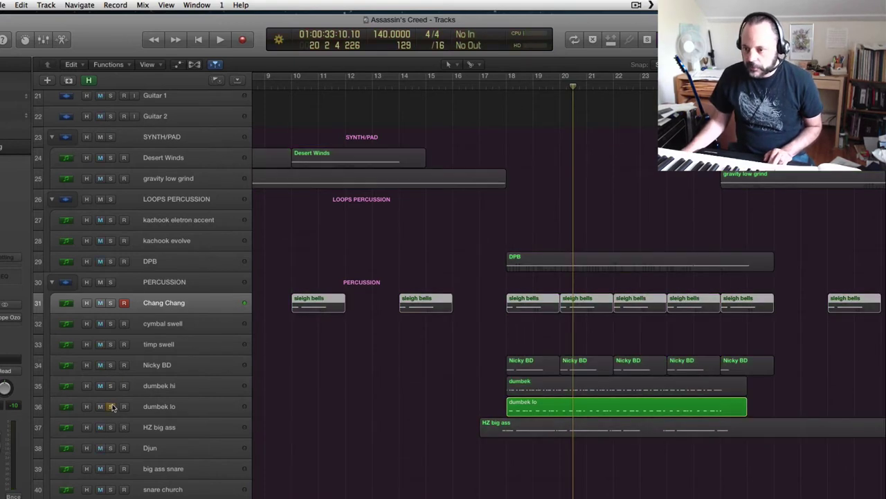
left_click(496, 88)
key("space")
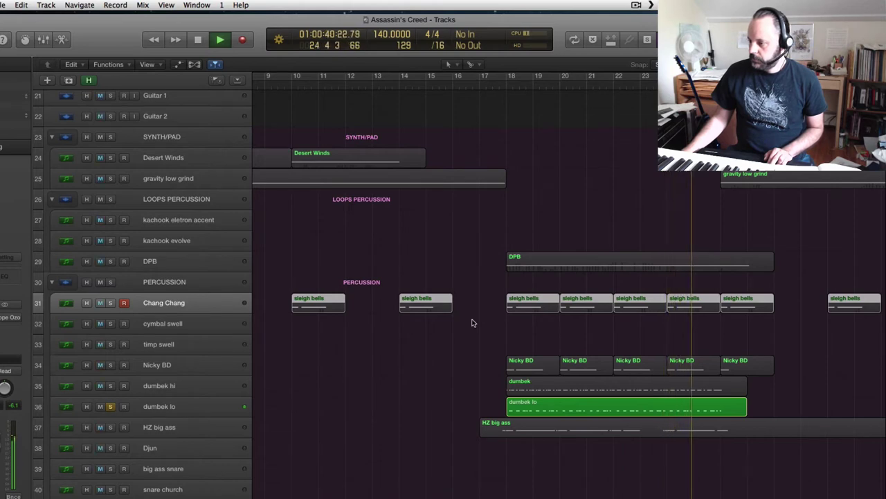
key("space")
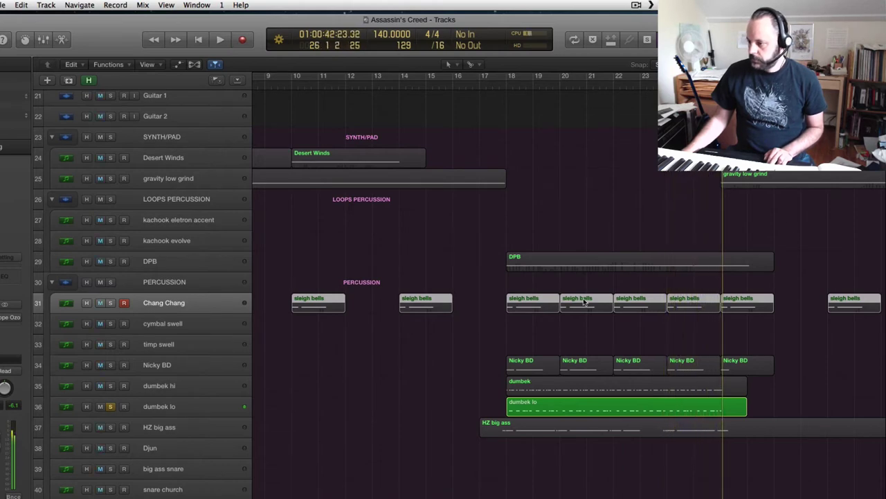
Solo dumbek hi together with dumbek lo and play both from beat 4 of bar 17 into bar 26
left_click(497, 88)
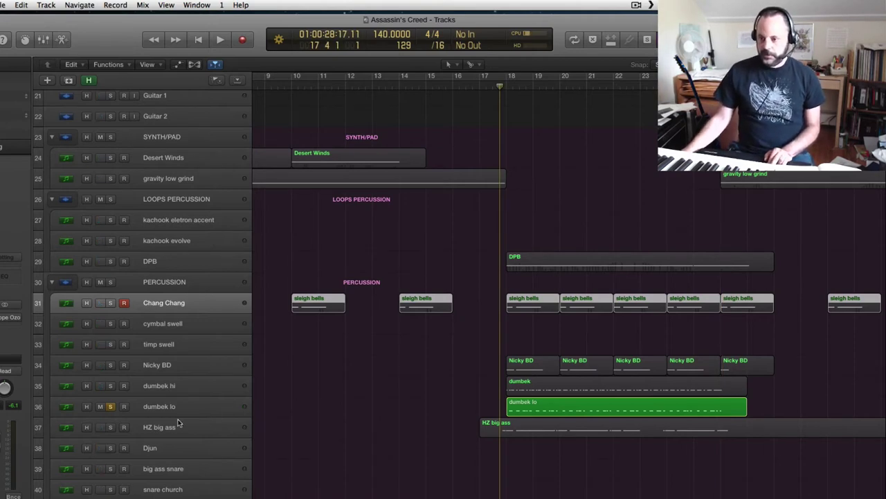
left_click(110, 387)
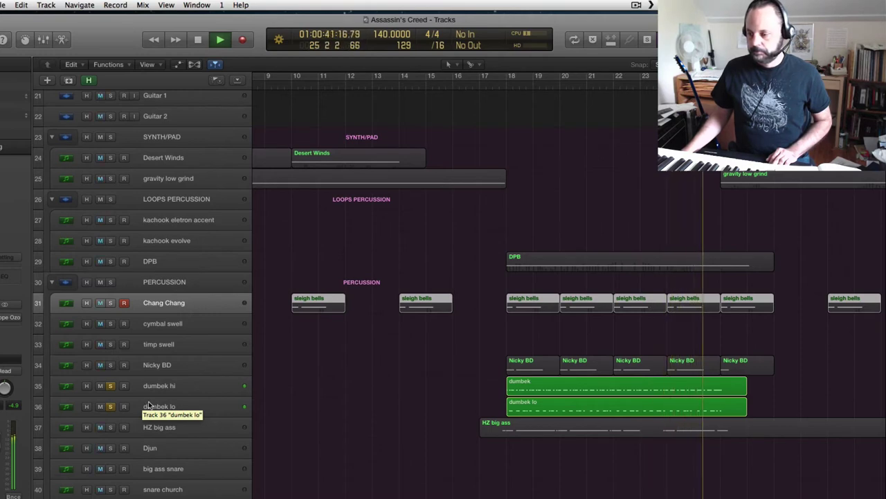
key("space")
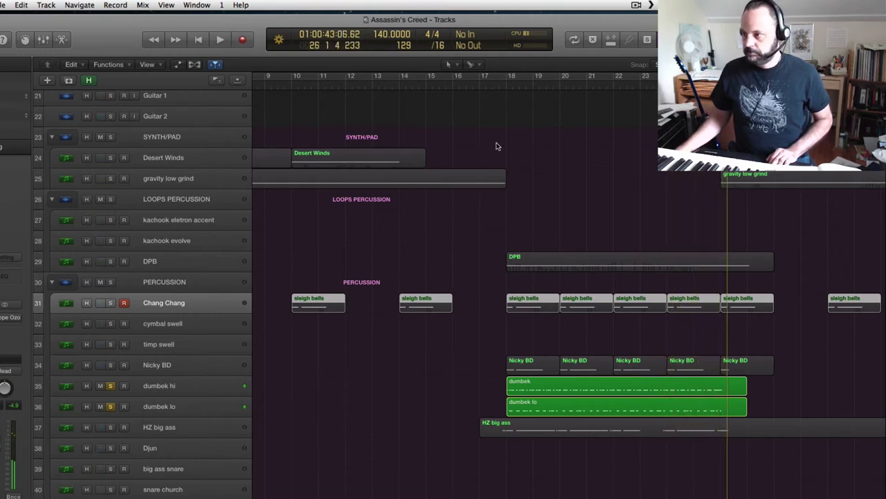
Return the playhead to beat 3 of bar 17 and select the dumbek hi track followed by the dumbek lo track
left_click(494, 88)
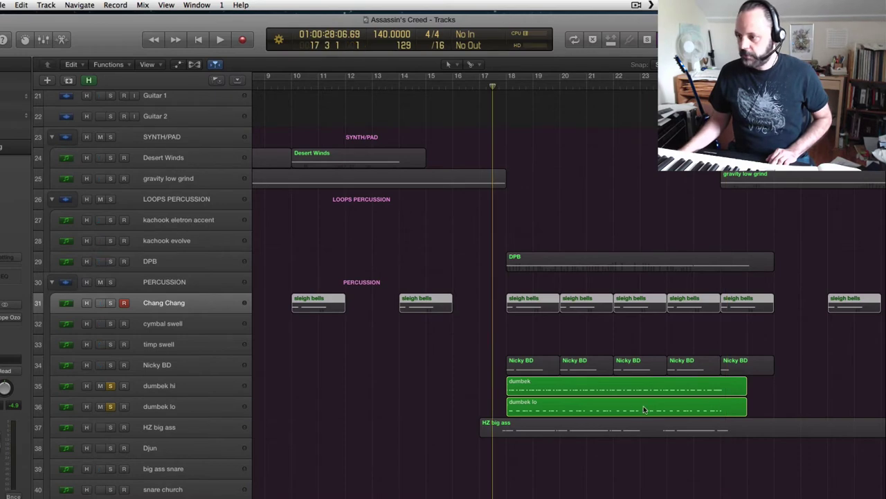
left_click(185, 388)
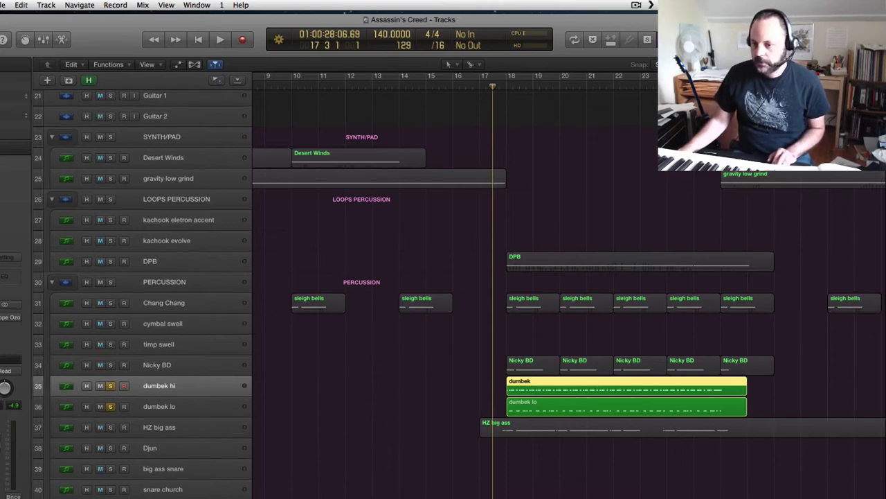
left_click(159, 408)
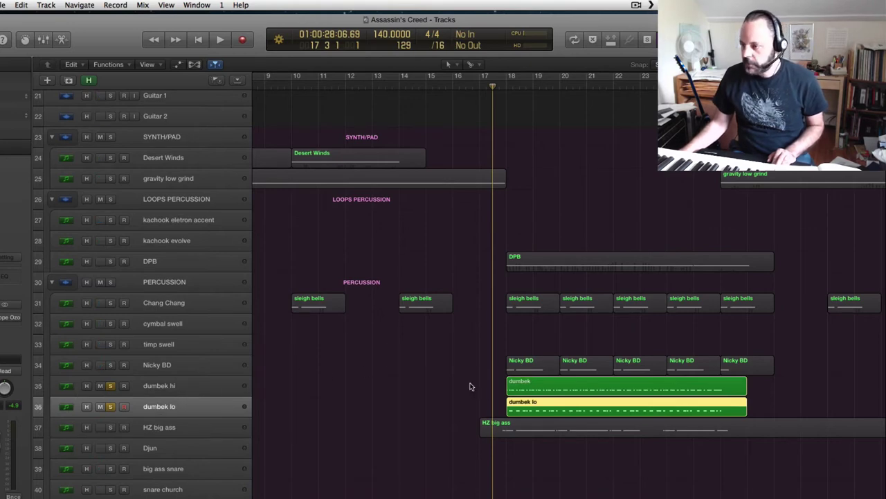
Clear the solos on both dumbek tracks and select the Nicky BD track
left_click(111, 408)
left_click(110, 386)
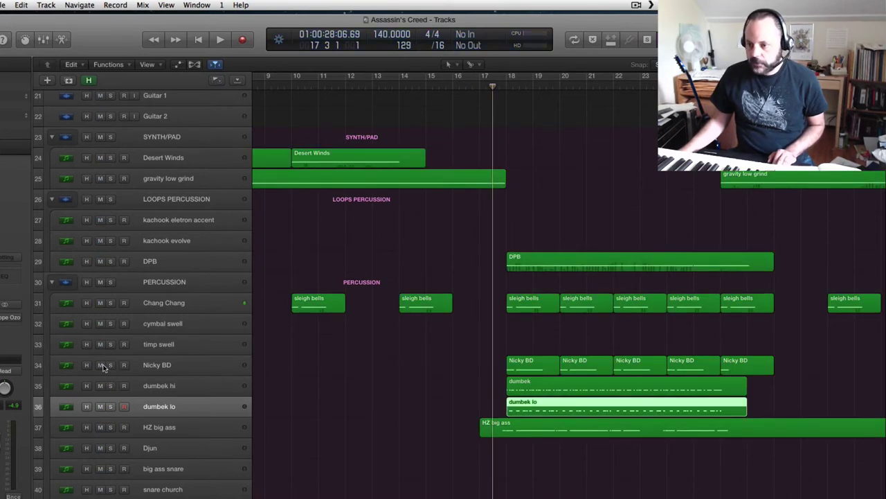
left_click(172, 367)
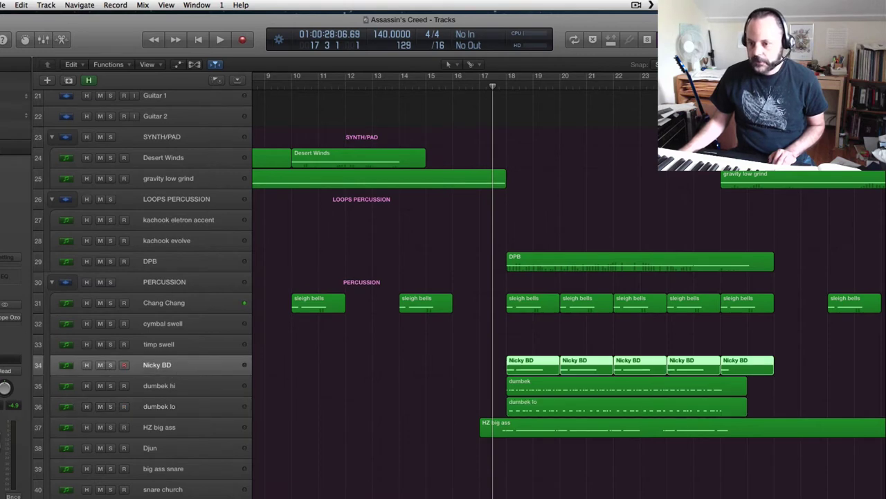
View the Nicky BD kick instrument and move the playhead to beat 4 of bar 17
key("v")
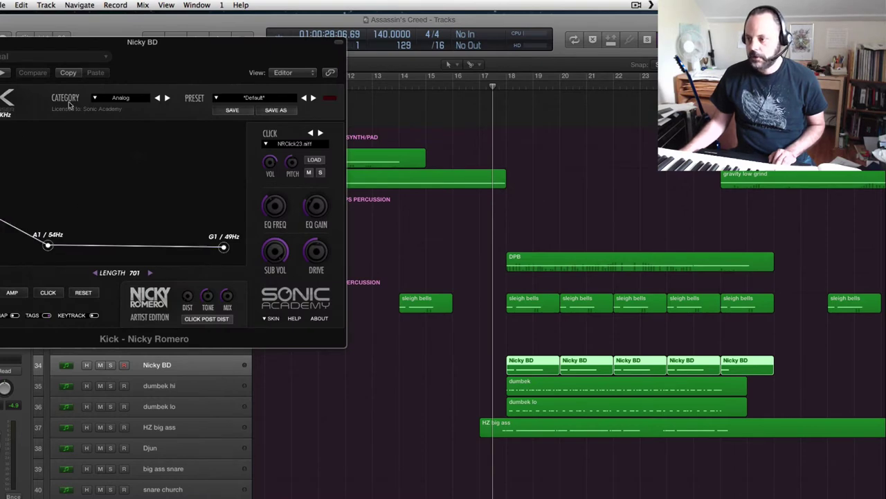
key("v")
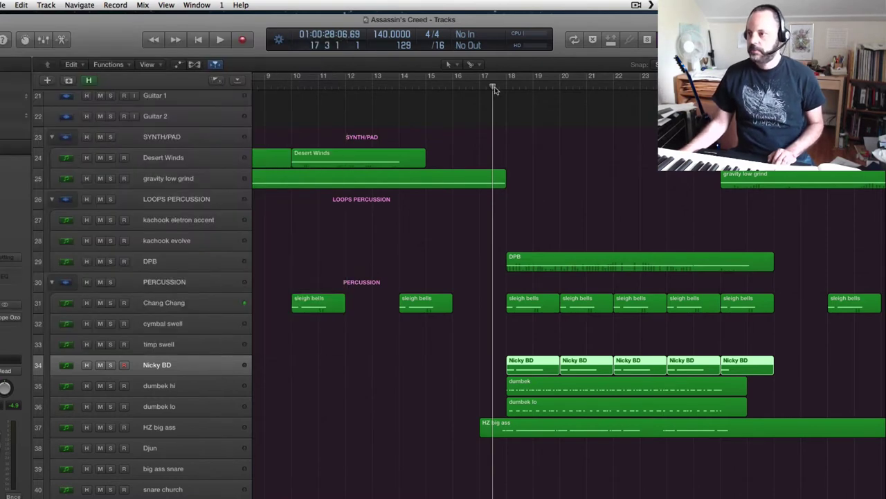
left_click_drag(493, 88, 500, 88)
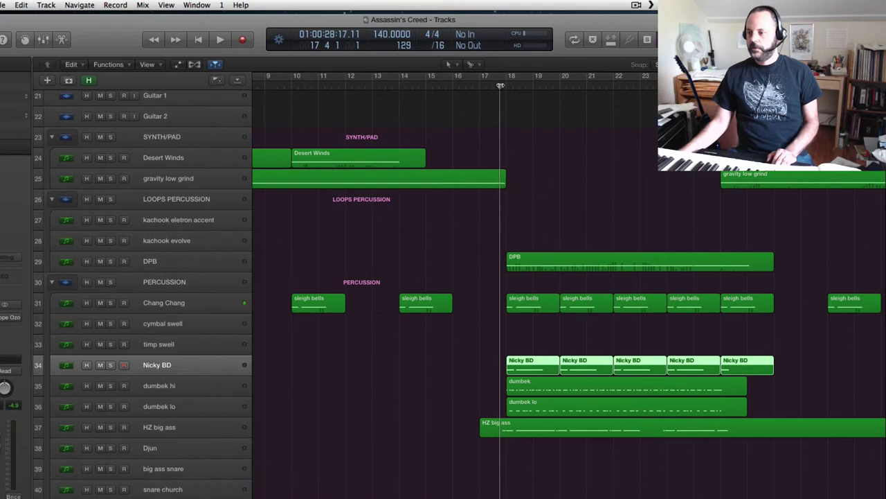
Solo and record-enable the Nicky BD track while playing it into bar 23, and clear its solo
left_click(110, 365)
key("space")
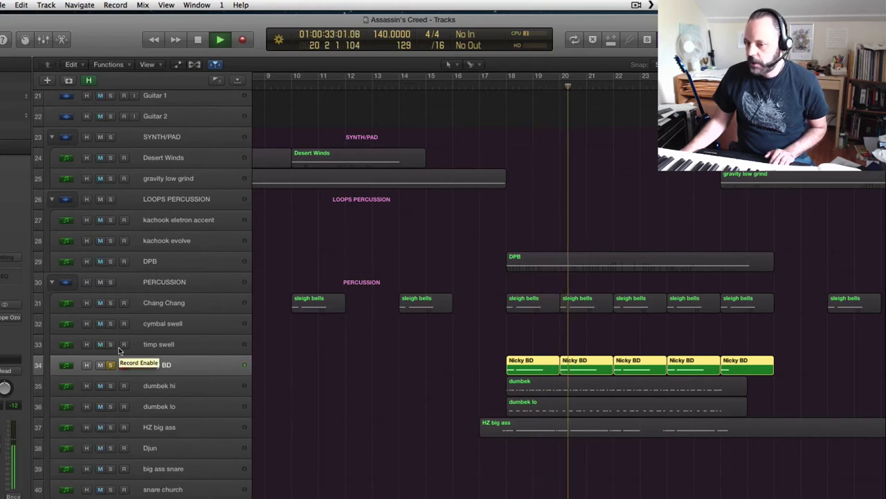
left_click(124, 364)
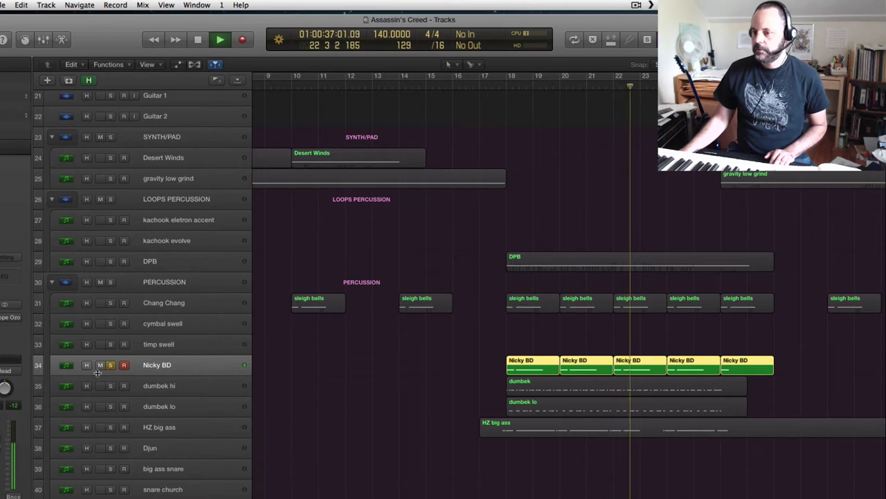
key("space")
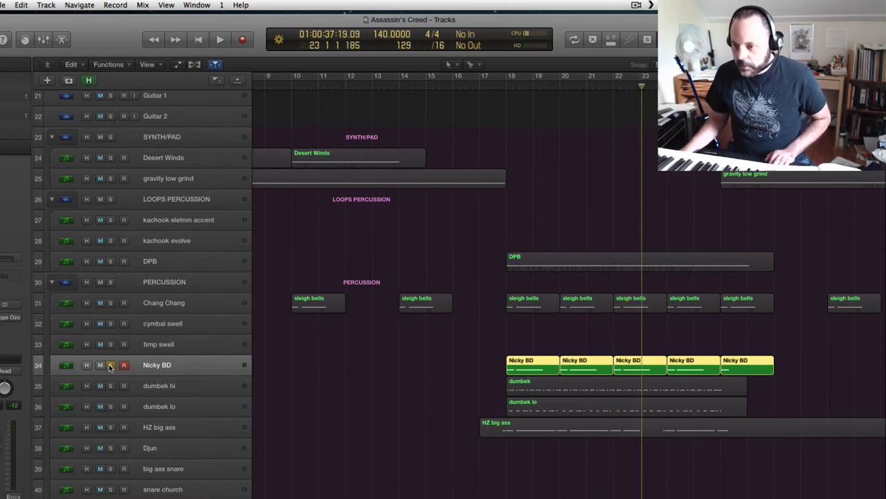
left_click(110, 365)
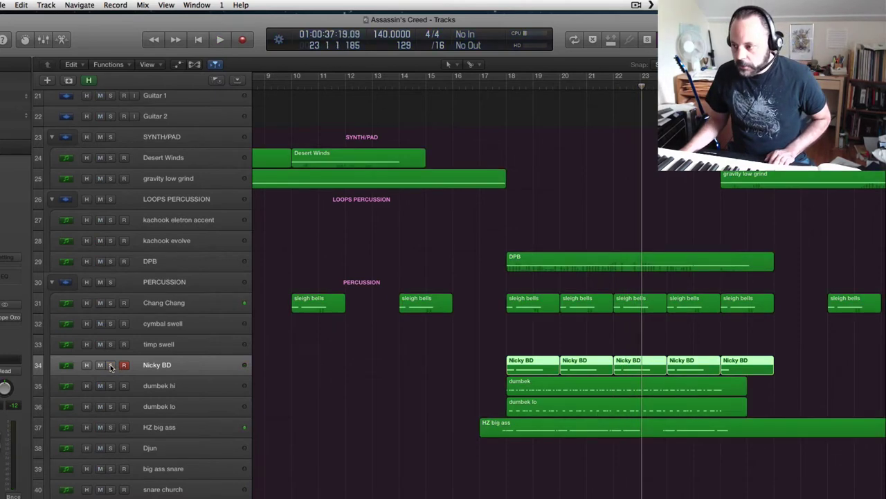
Solo and select the HZ big ass track and view its Taiko Hits instrument
left_click(110, 428)
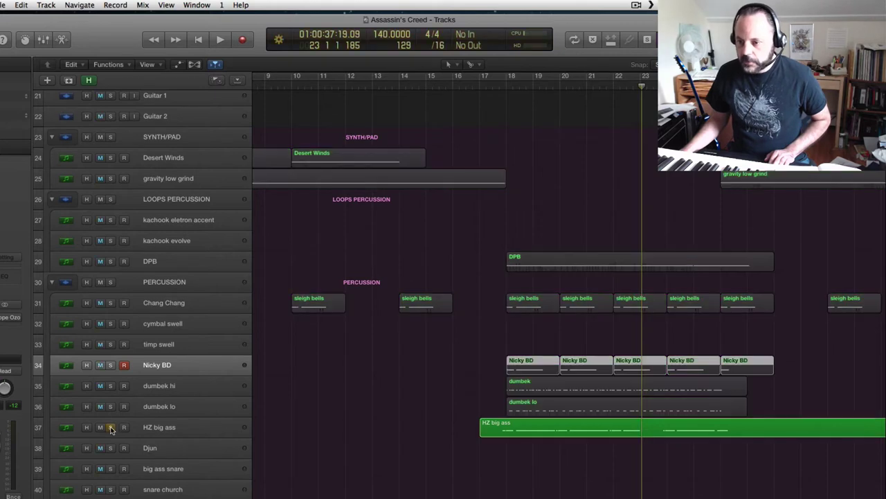
left_click(175, 430)
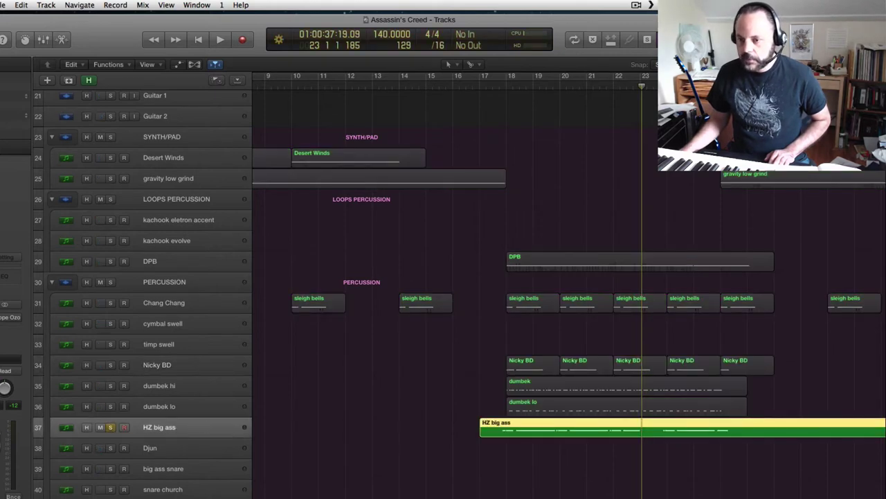
left_click(2, 304)
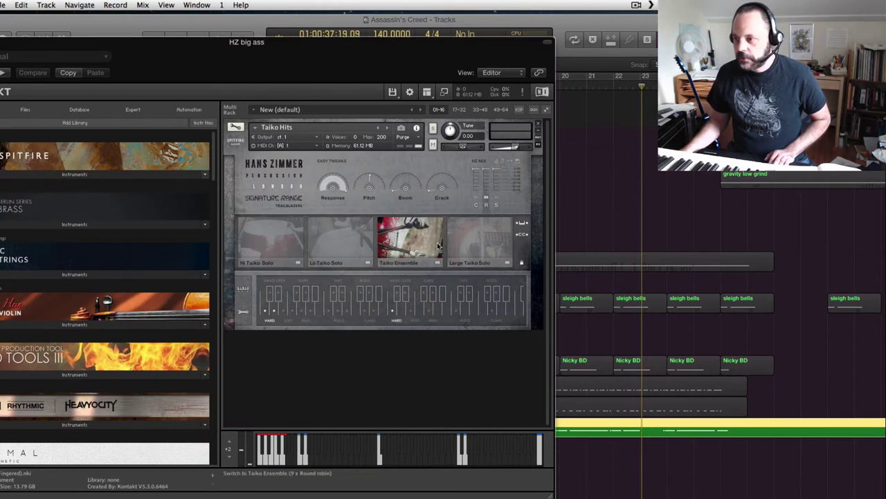
key("super+w")
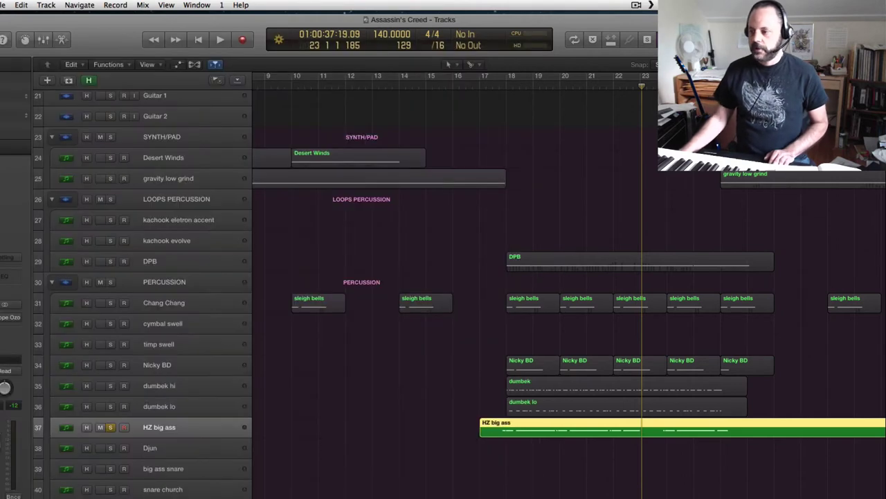
Play the soloed HZ big ass track from beat 3 of bar 17 into bar 22
left_click(493, 86)
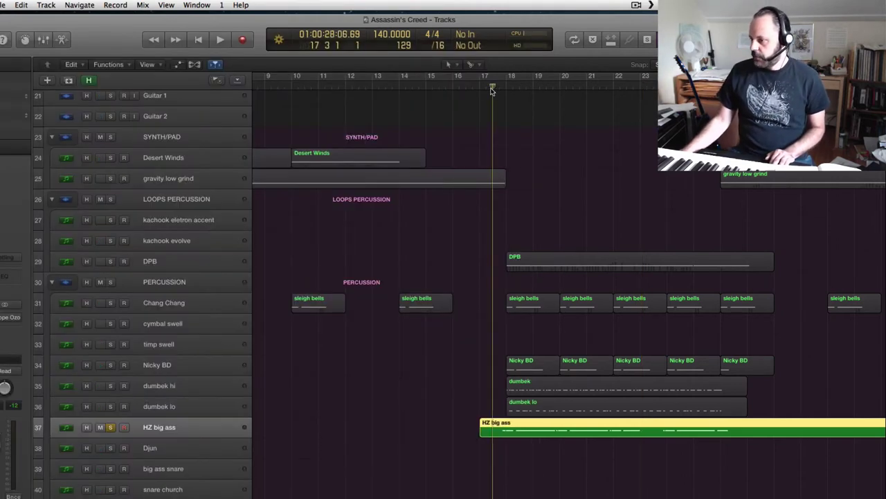
key("space")
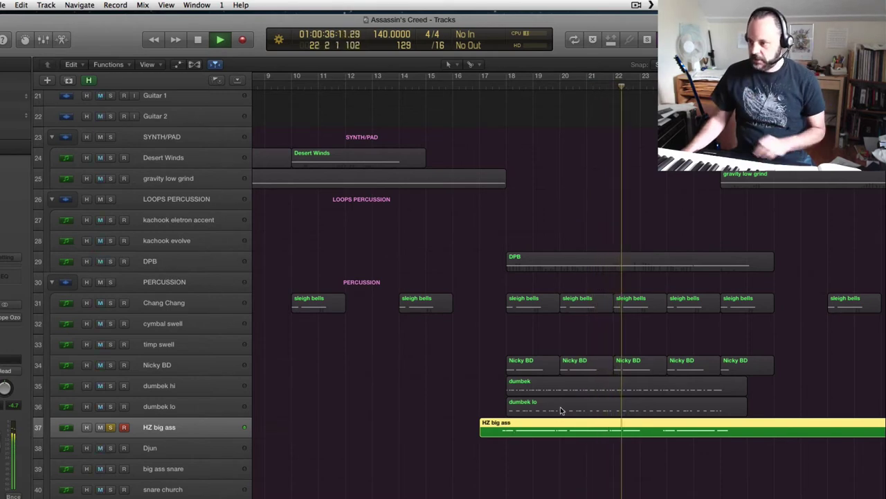
key("space")
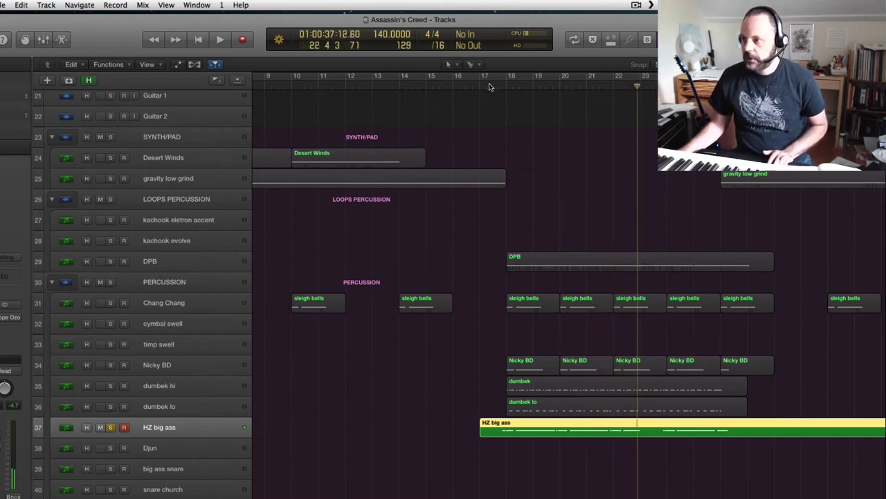
Solo Nicky BD together with HZ big ass and play both from beat 3 of bar 17 into bar 23
left_click(490, 87)
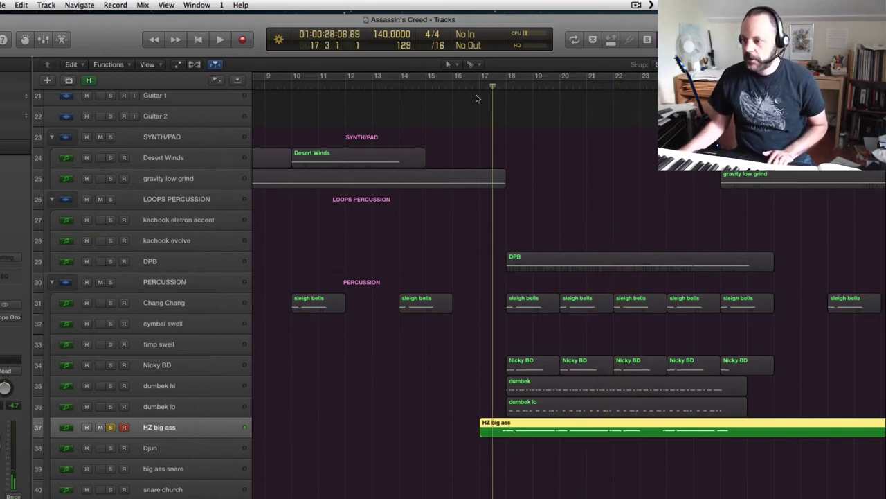
left_click(110, 365)
key("space")
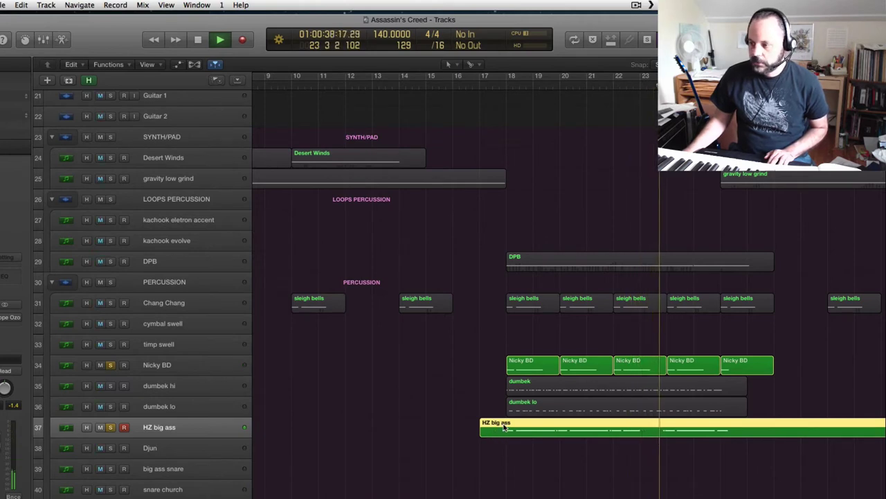
key("space")
Replace the Nicky BD and HZ big ass solos with the PERCUSSION stack and play it from beat 3 of bar 17
left_click(488, 83)
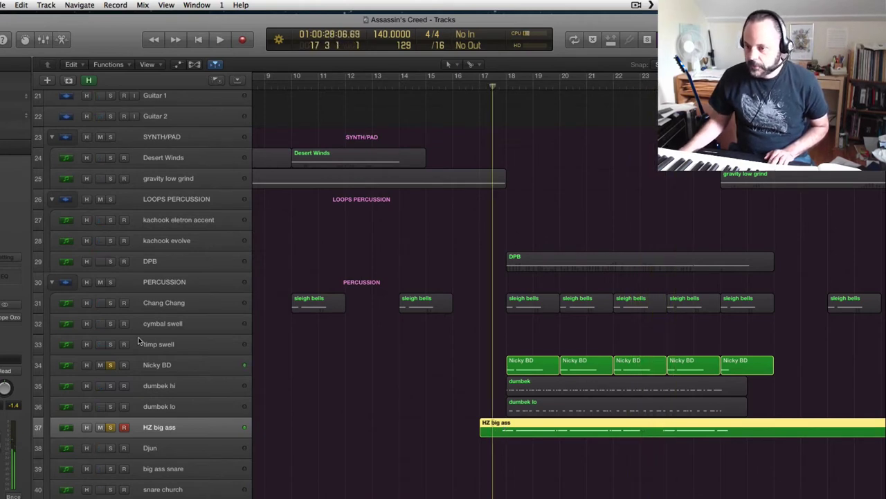
left_click(108, 367)
left_click(110, 427)
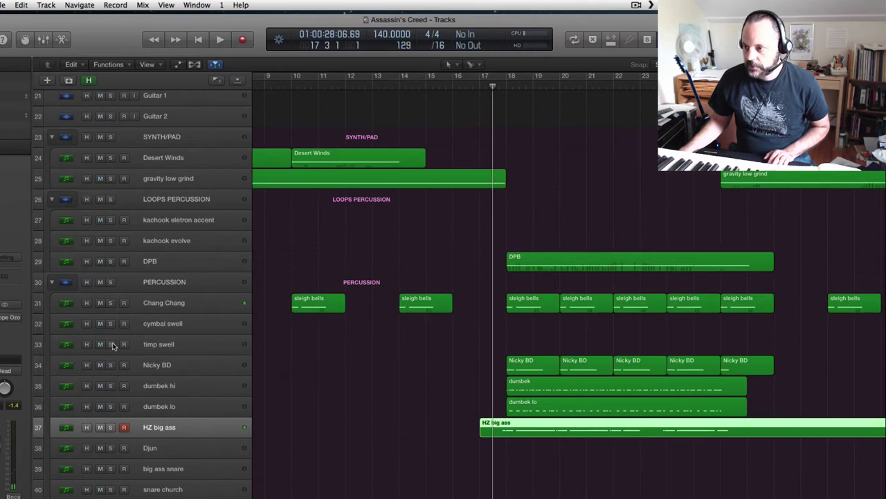
left_click(110, 282)
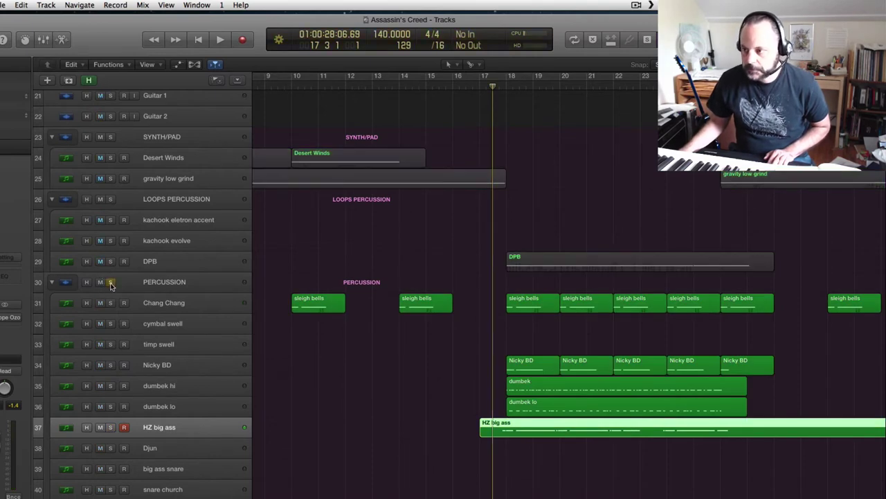
key("space")
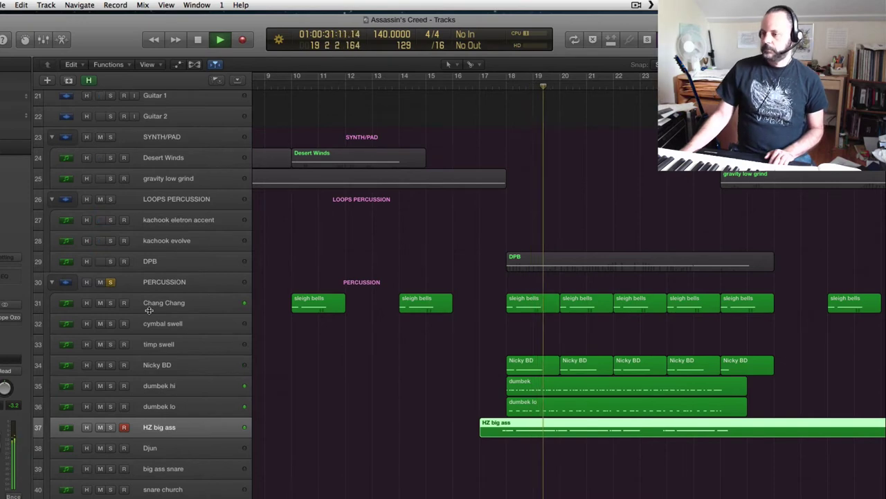
Solo DPB together with the PERCUSSION stack and play both from bar 17 into bar 26
left_click(110, 261)
key("space")
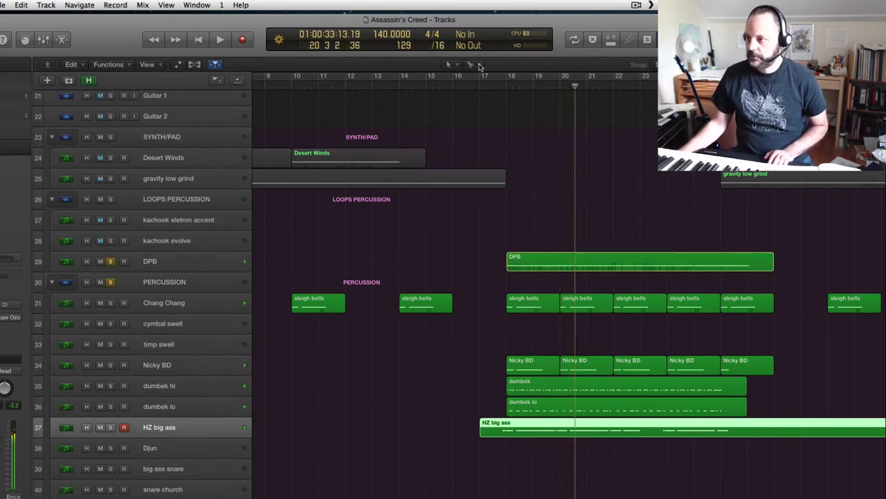
left_click(495, 85)
key("space")
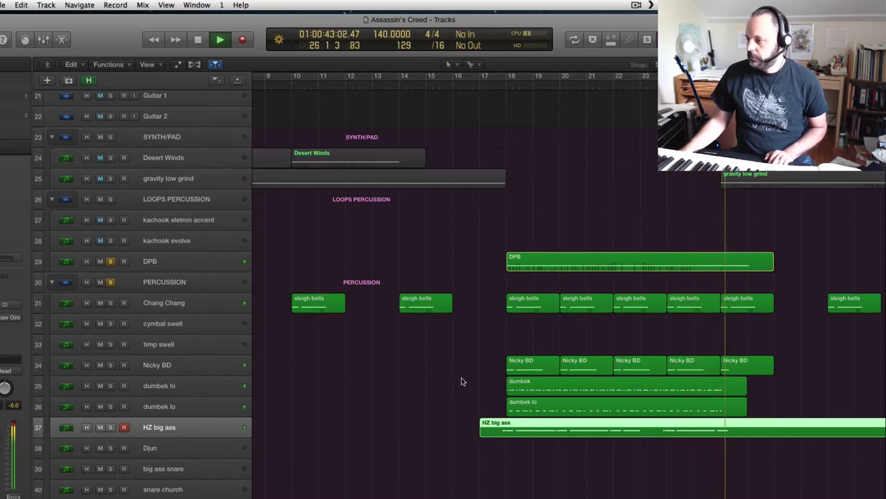
key("space")
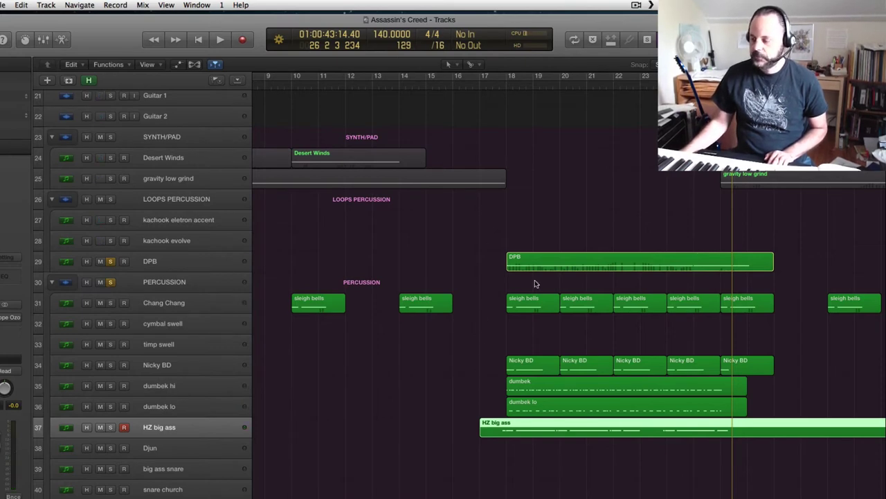
Clear the PERCUSSION and DPB solos and play the full arrangement from bar 16 into bar 26
left_click(109, 282)
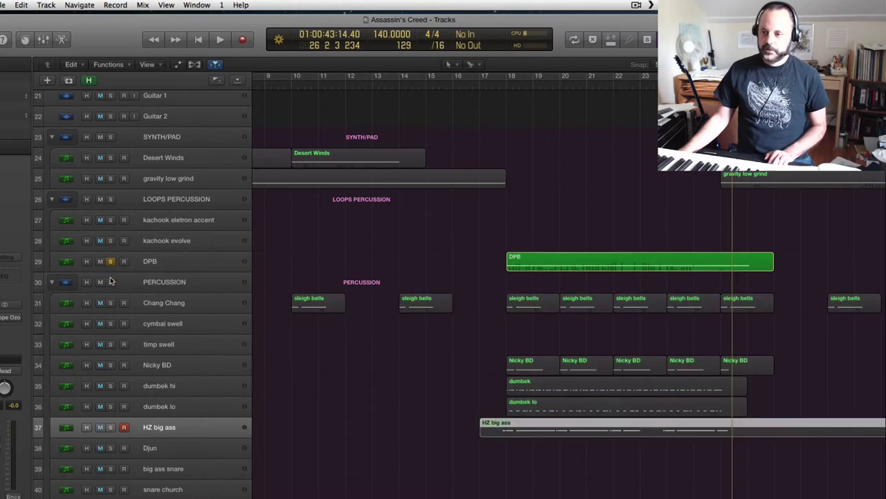
left_click(111, 261)
scroll(346, 263, "up", 8)
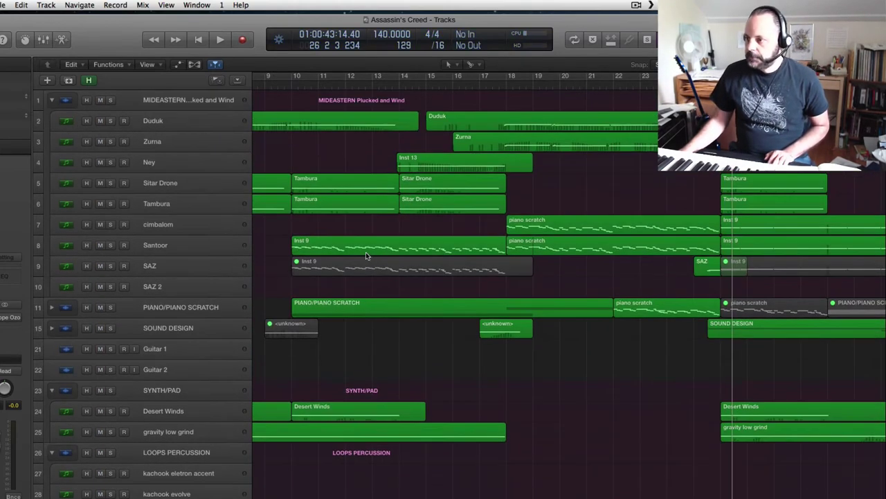
left_click(494, 84)
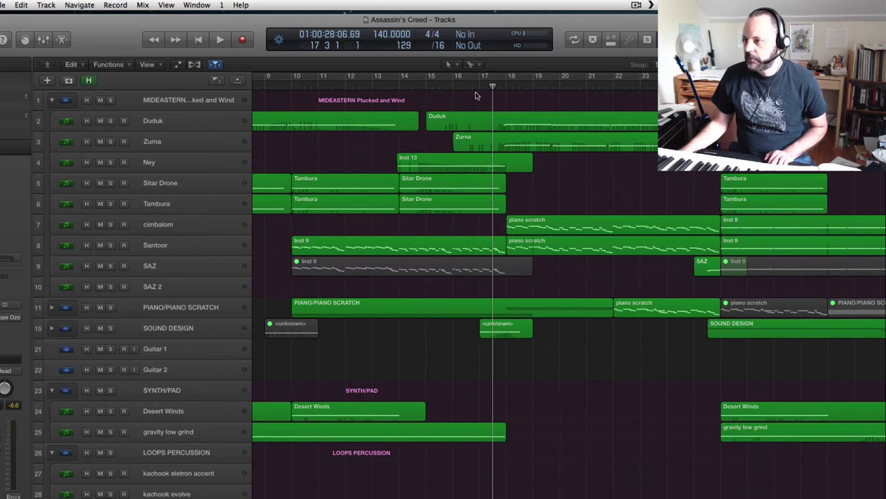
left_click(472, 86)
key("space")
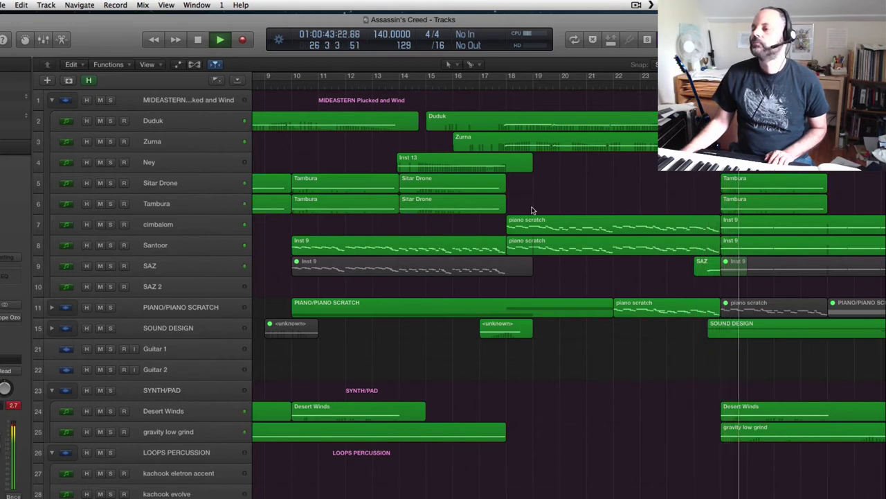
key("space")
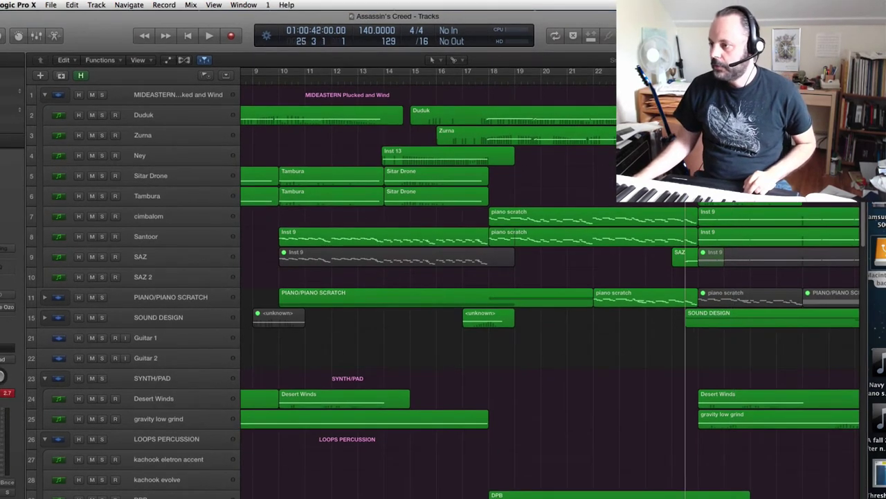
Play the full arrangement from beat 2 of bar 25 into bar 34
left_click_drag(685, 72, 679, 72)
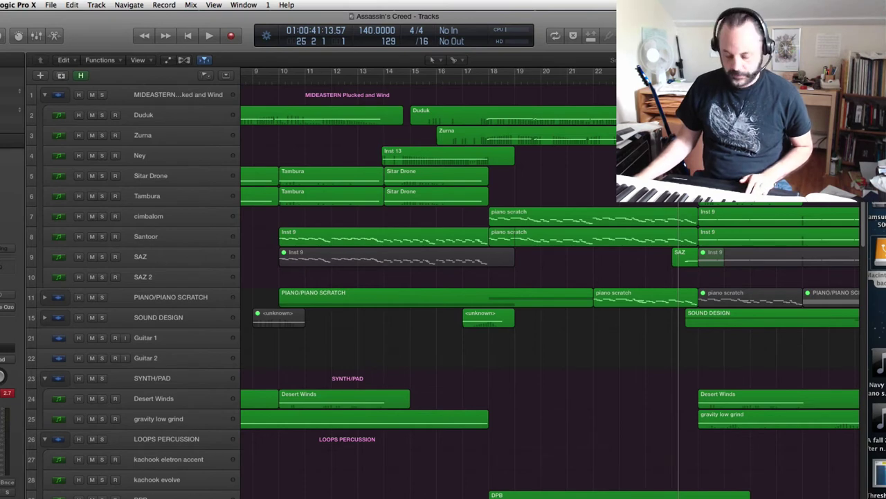
key("space")
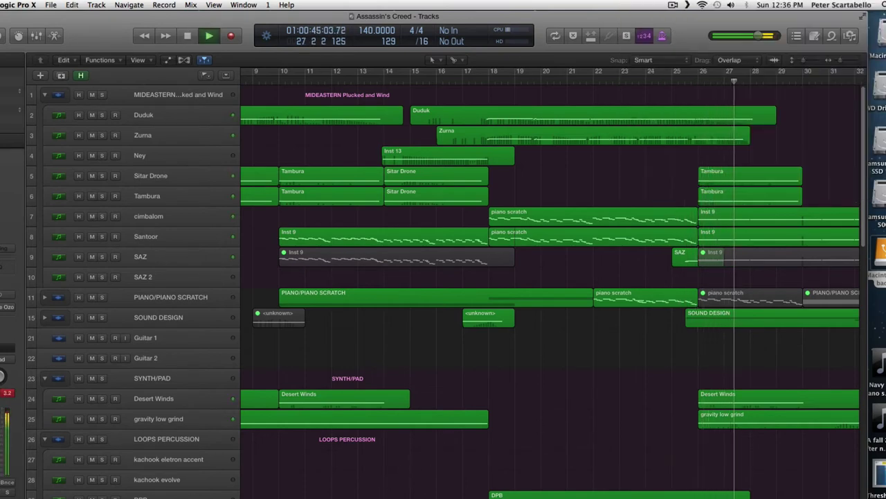
scroll(409, 494, "right", 10)
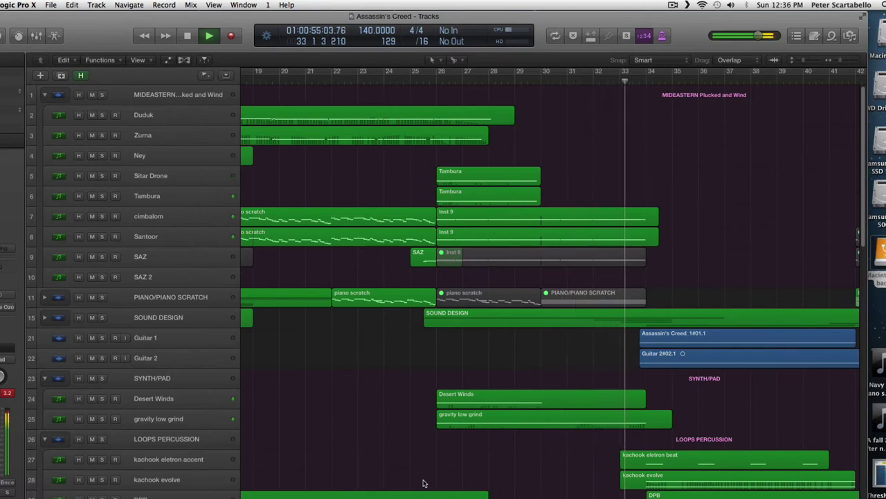
key("space")
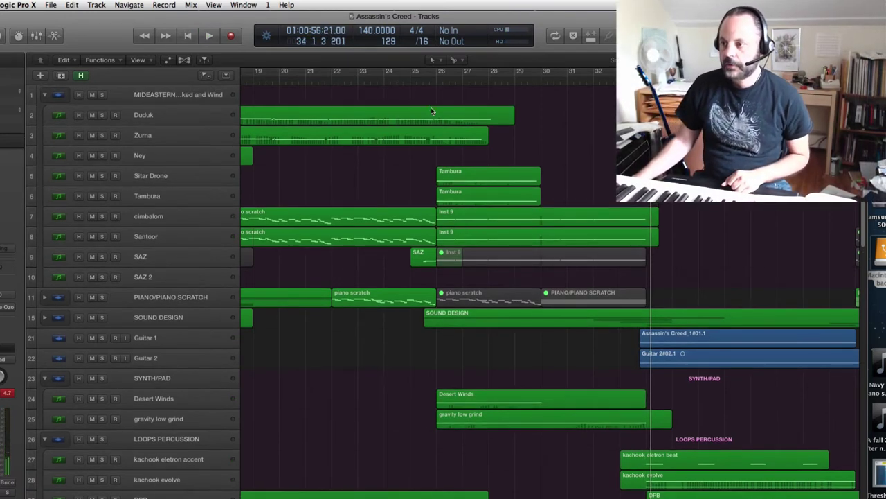
Move the playhead to the start of bar 26 with cycling off and select the cimbalom track
left_click(425, 74)
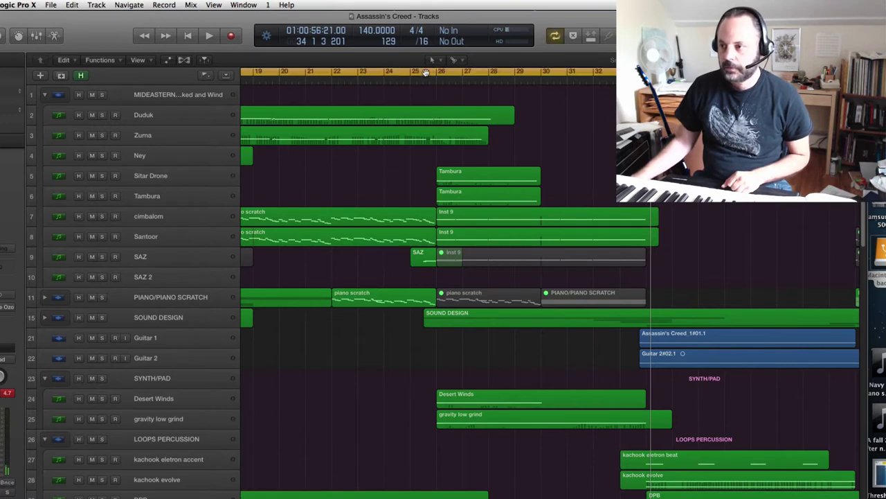
left_click(426, 73)
left_click(432, 82)
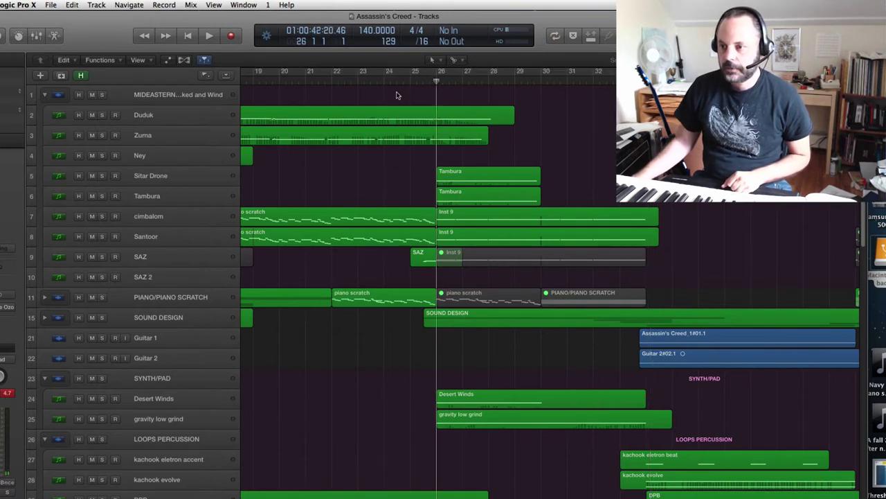
left_click(166, 217)
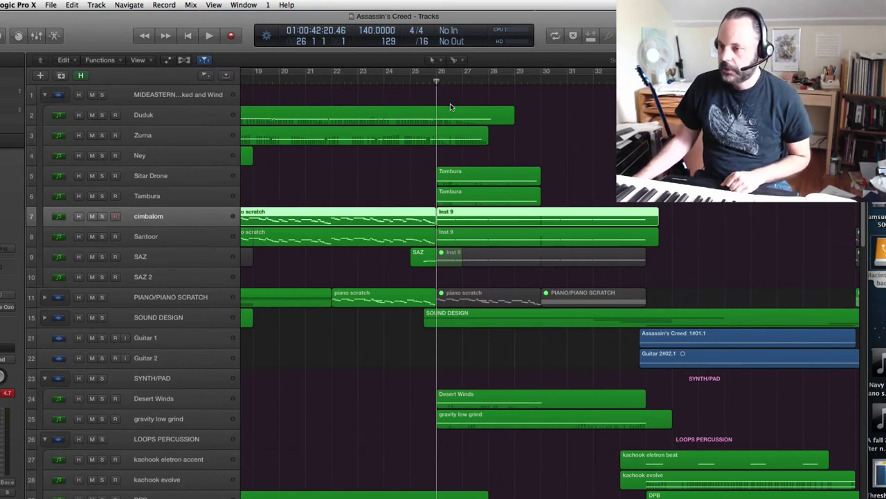
Solo cimbalom and Santoor and play them together from bar 26 into bar 33
left_click(102, 216)
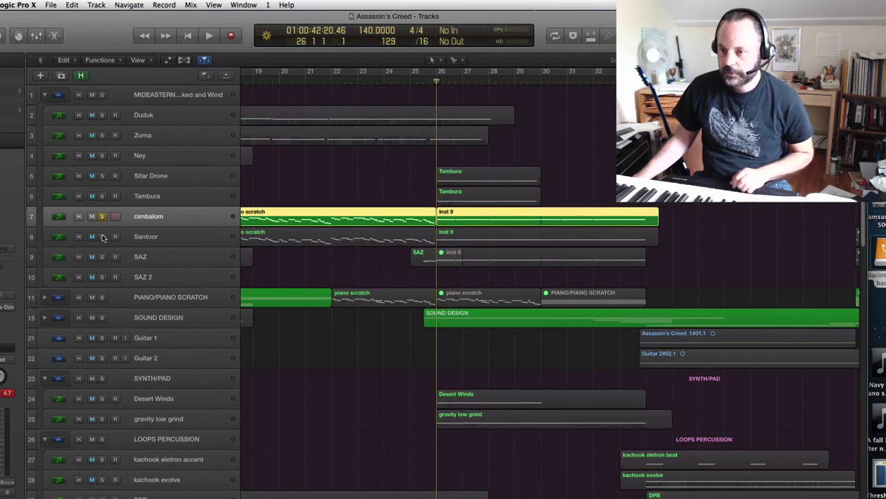
left_click(102, 237)
key("space")
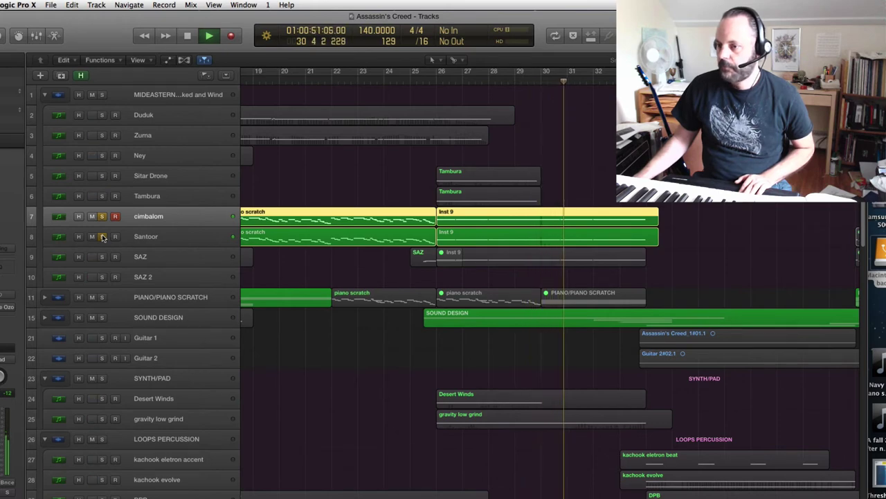
left_click(102, 237)
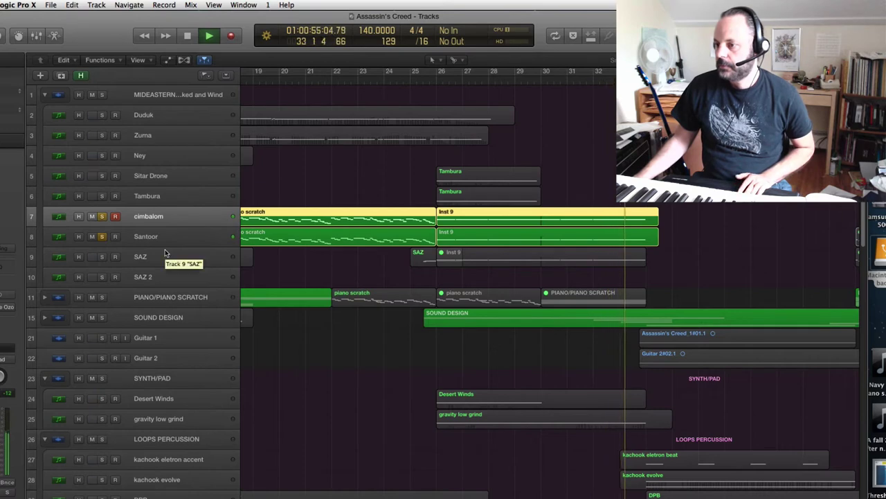
key("space")
Add SAZ to the soloed cimbalom and Santoor and play the three tracks into bar 27
left_click(101, 257)
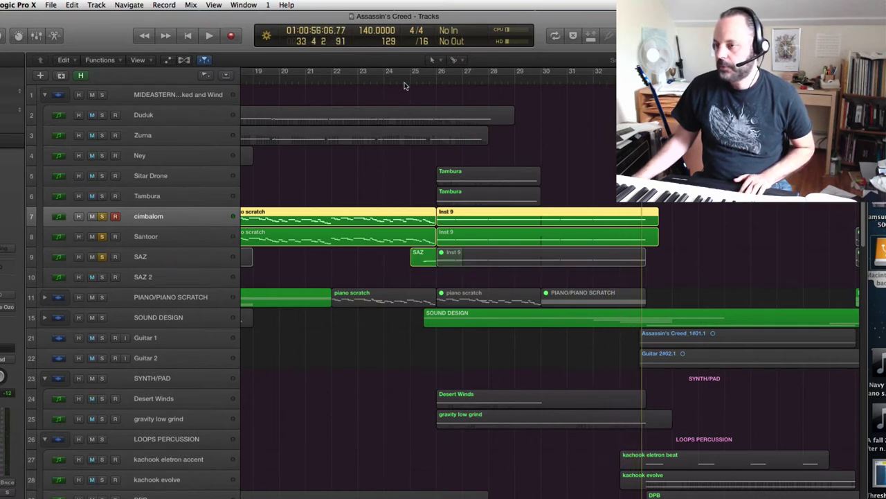
key("space")
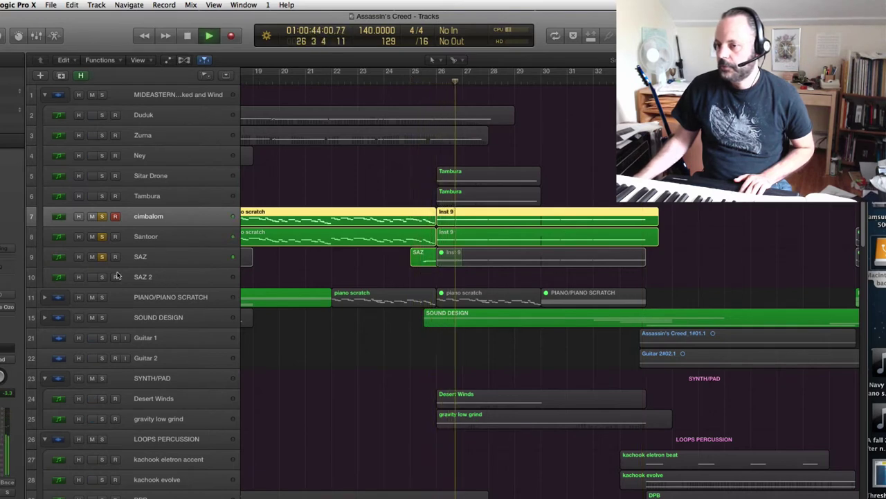
key("space")
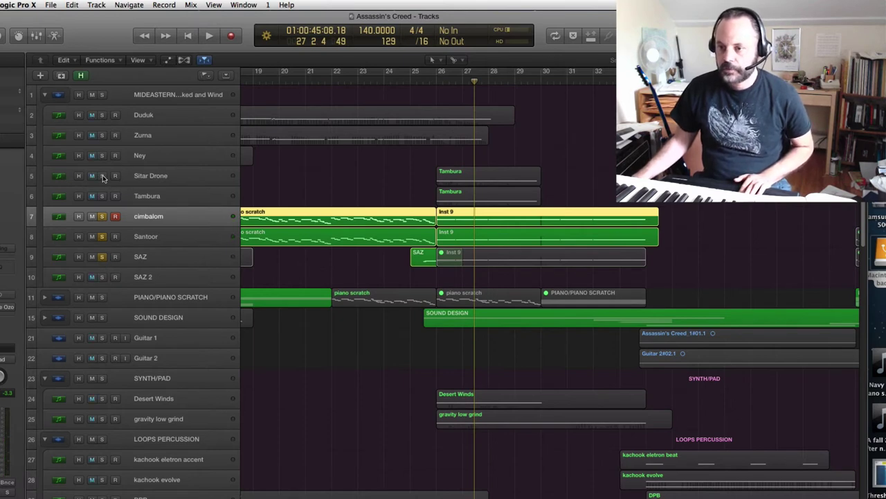
Add Sitar Drone and Tambura to the solos and play from beat 4 of bar 25 into bar 29
left_click(101, 176)
left_click(102, 196)
left_click(428, 78)
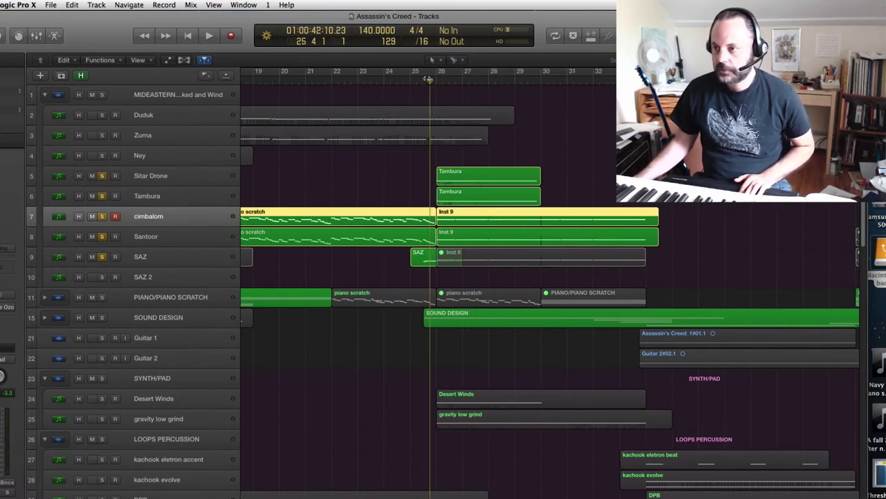
key("space")
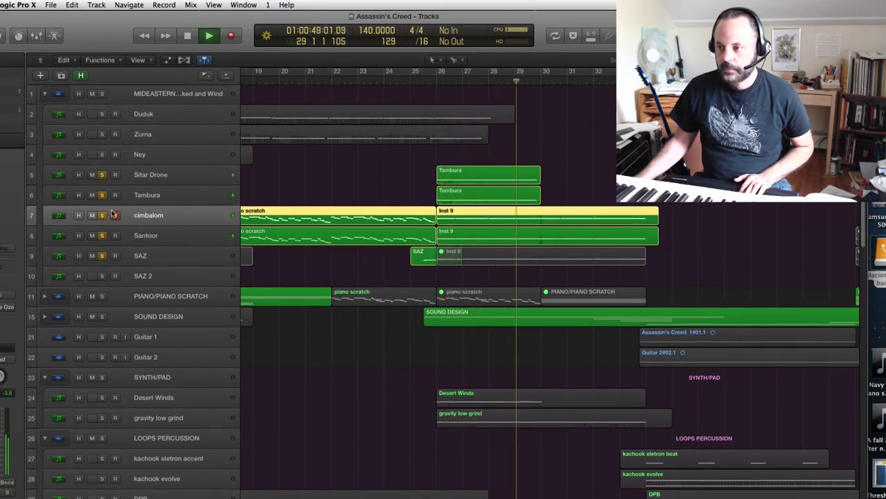
left_click(115, 215)
key("space")
Add Desert Winds and gravity low grind to the solos and start playback from beat 4 of bar 25
scroll(170, 239, "down", 10)
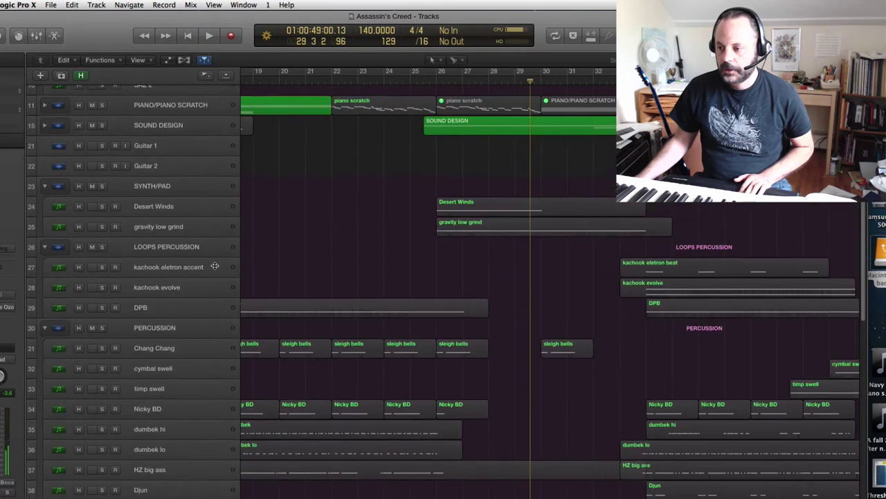
scroll(214, 263, "up", 2)
scroll(214, 260, "up", 8)
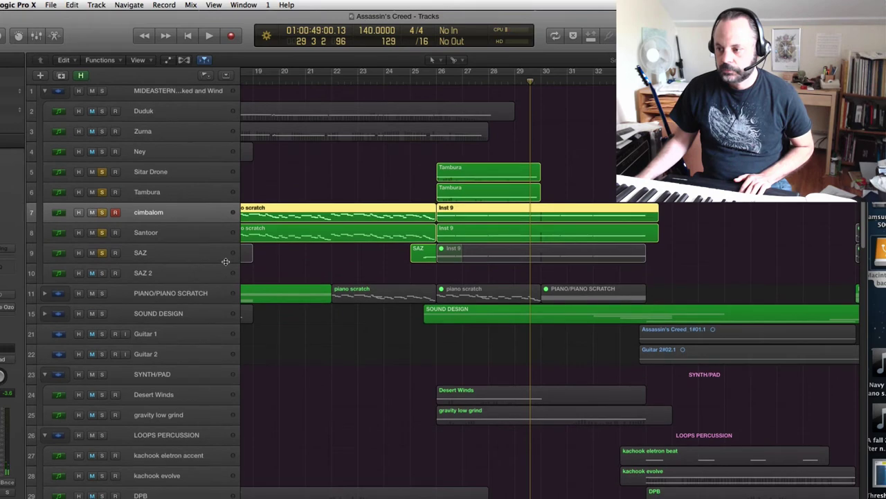
left_click(101, 394)
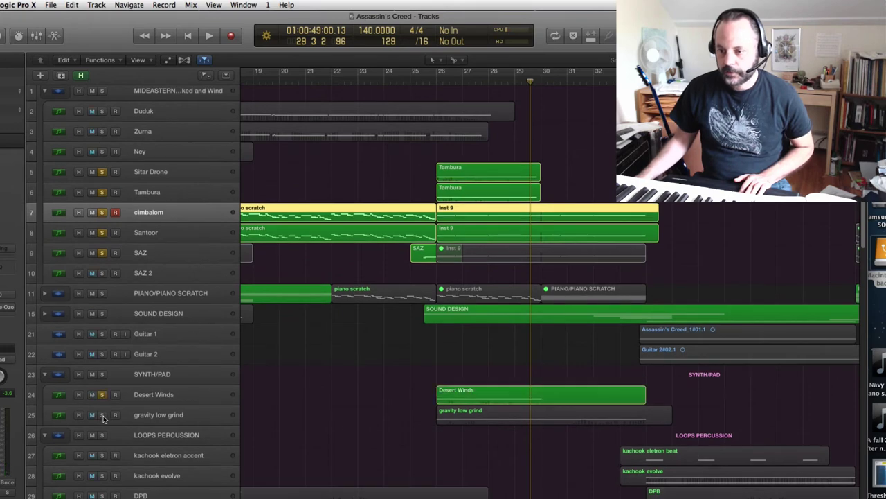
left_click(103, 414)
left_click(427, 83)
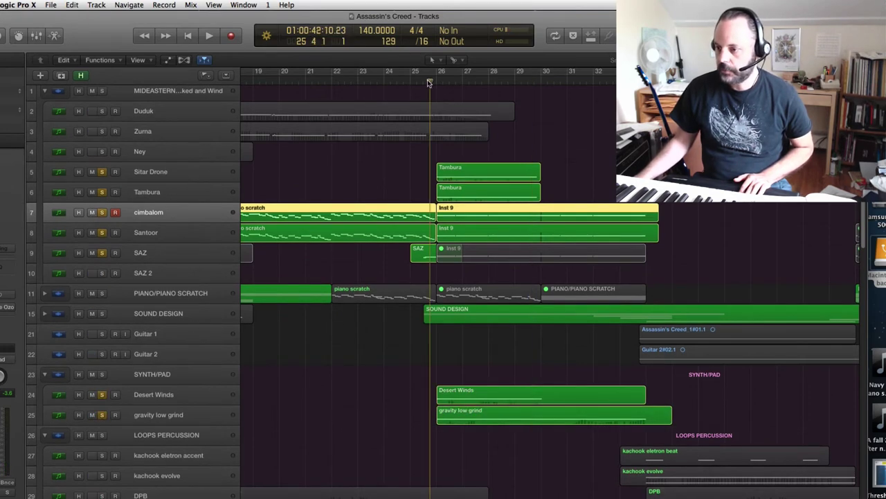
key("space")
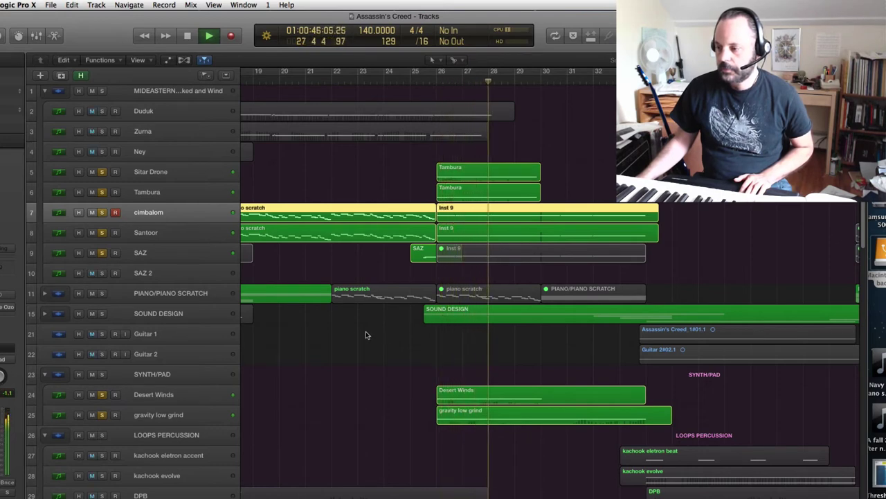
Clear every solo except gravity low grind during playback, stop at bar 34, and clear that solo too
left_click_drag(103, 395, 102, 178)
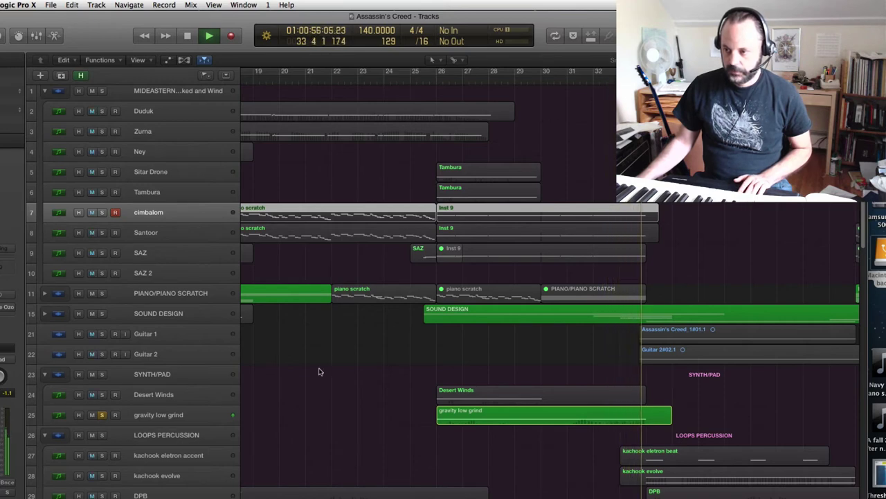
key("space")
left_click(101, 415)
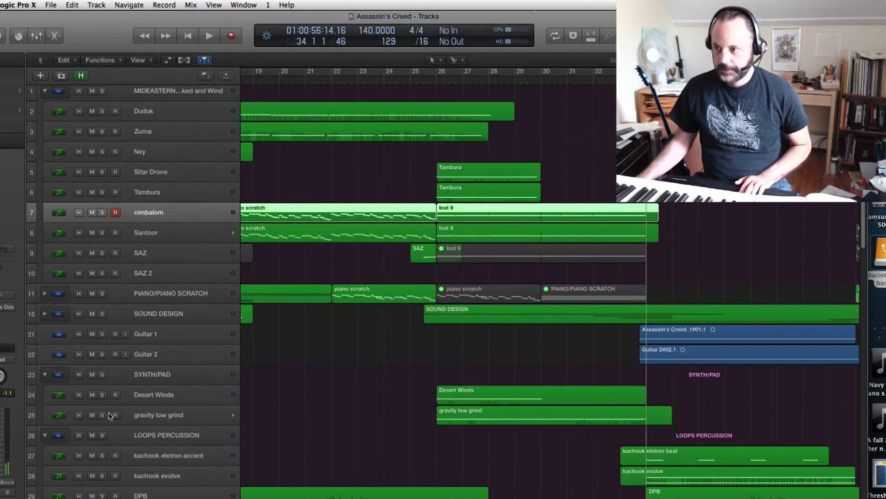
Expand the SOUND DESIGN stack, play it soloed from beat 4 of bar 25 into bar 36, and clear its solo
left_click(45, 314)
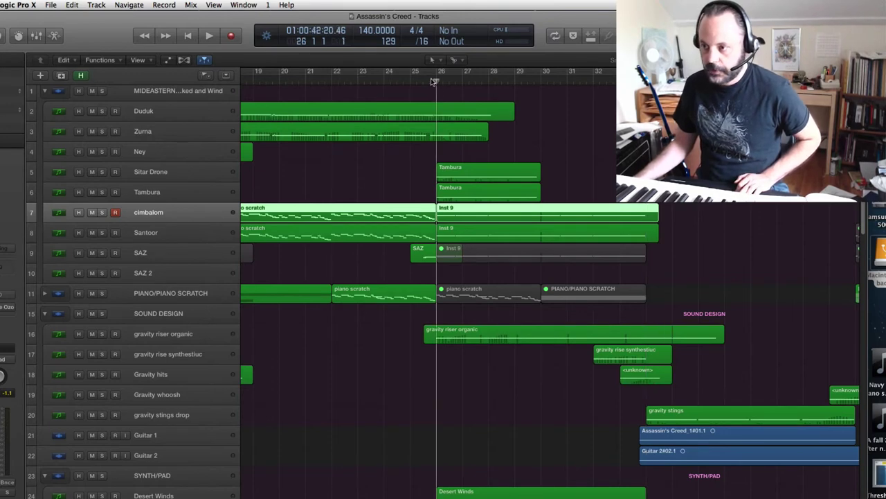
left_click_drag(436, 81, 432, 82)
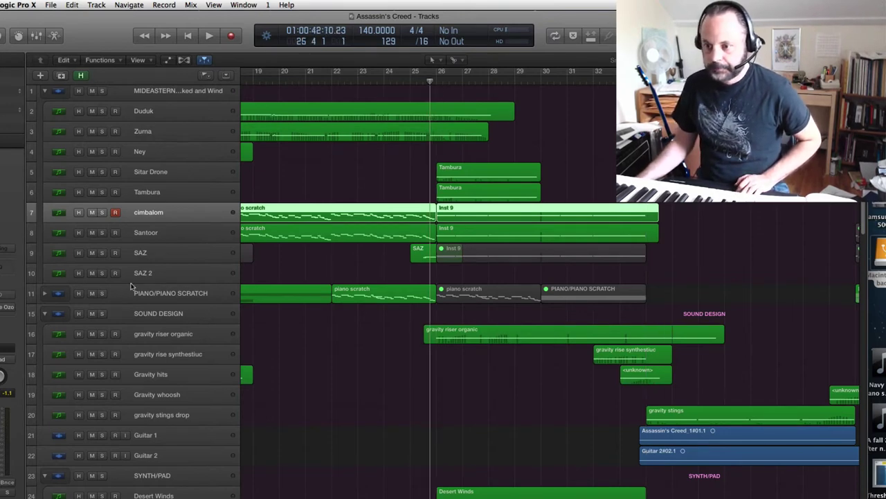
left_click(103, 313)
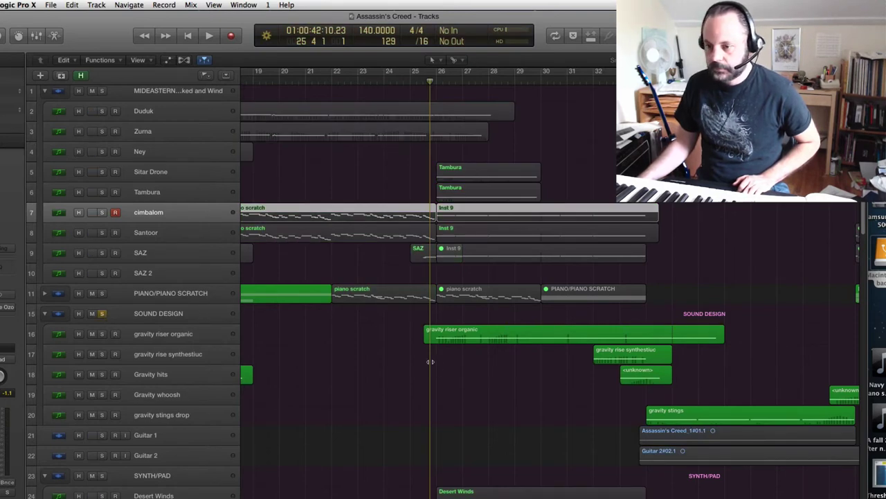
key("space")
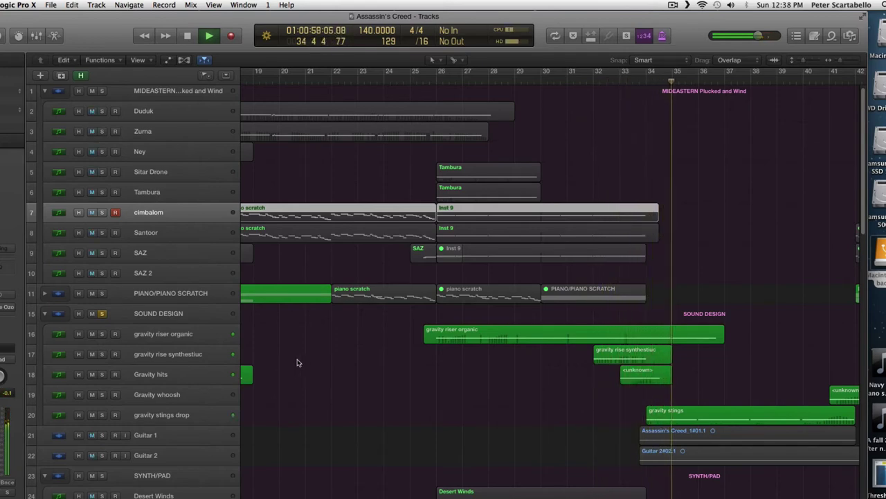
scroll(311, 361, "down", 2)
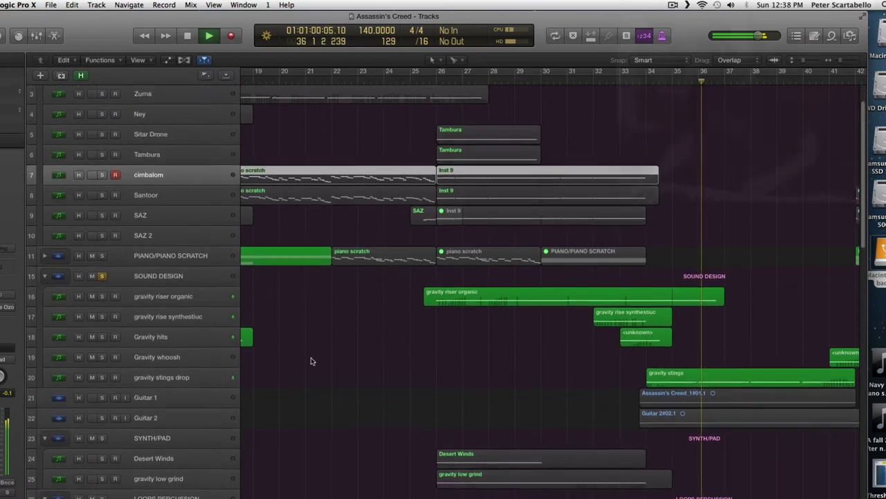
key("space")
left_click(92, 376, "alt")
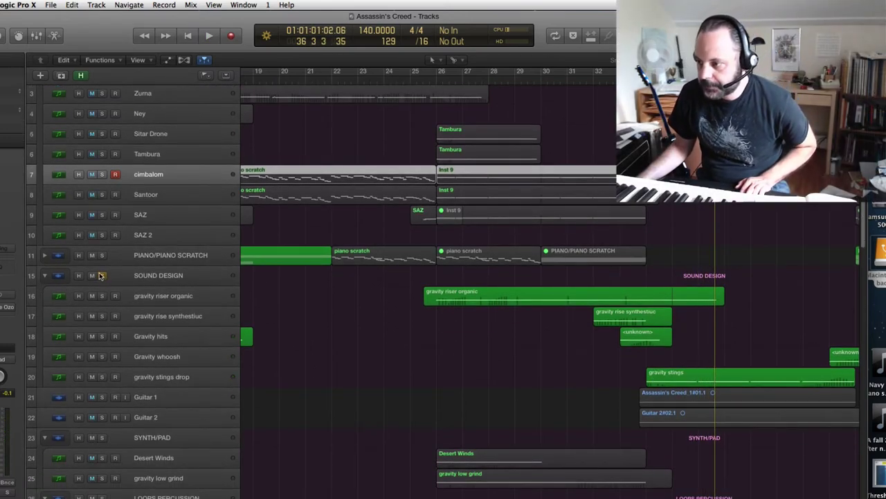
left_click(102, 276)
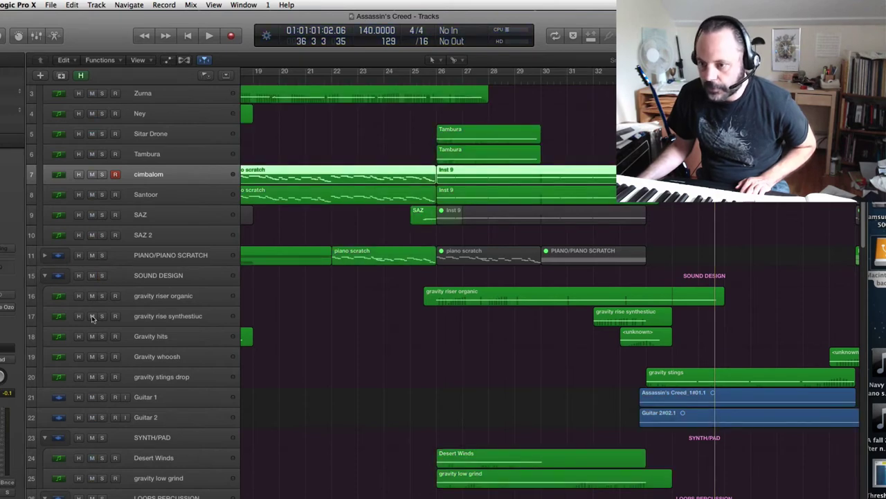
Solo gravity rise synthestiuc and play it from just before bar 32 into bar 34
left_click(102, 316)
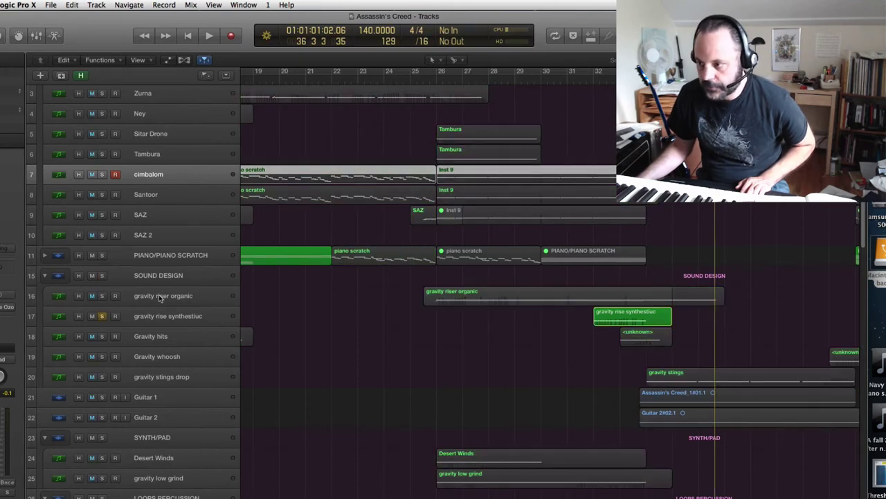
left_click(588, 81)
key("space")
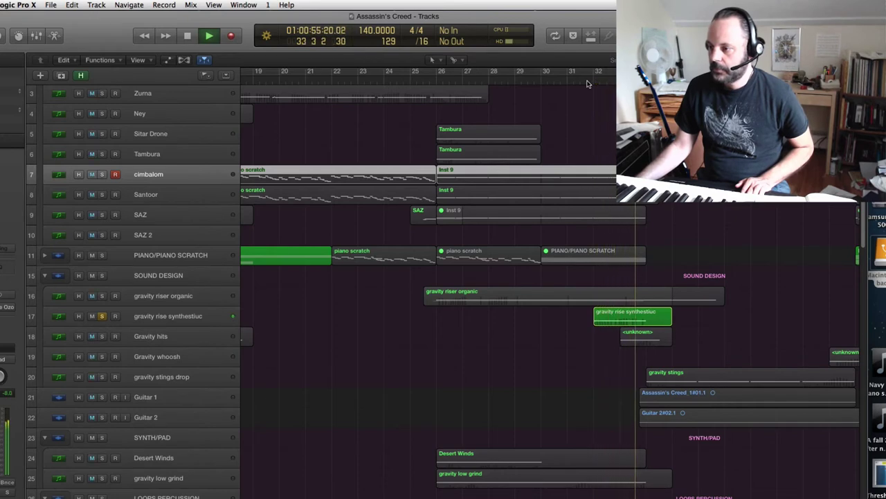
key("space")
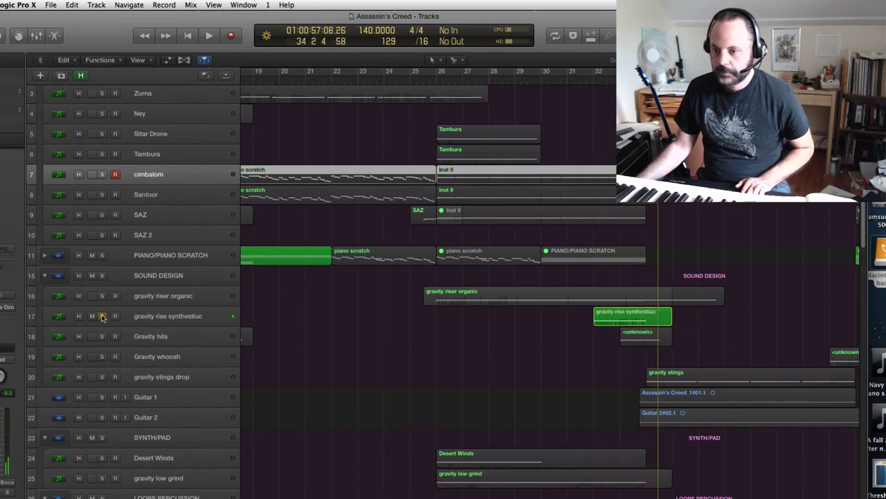
Solo Gravity hits together with gravity rise synthestiuc, play both from bar 31 into bar 35, and clear the solos
left_click(102, 316)
left_click(102, 316)
left_click(103, 337)
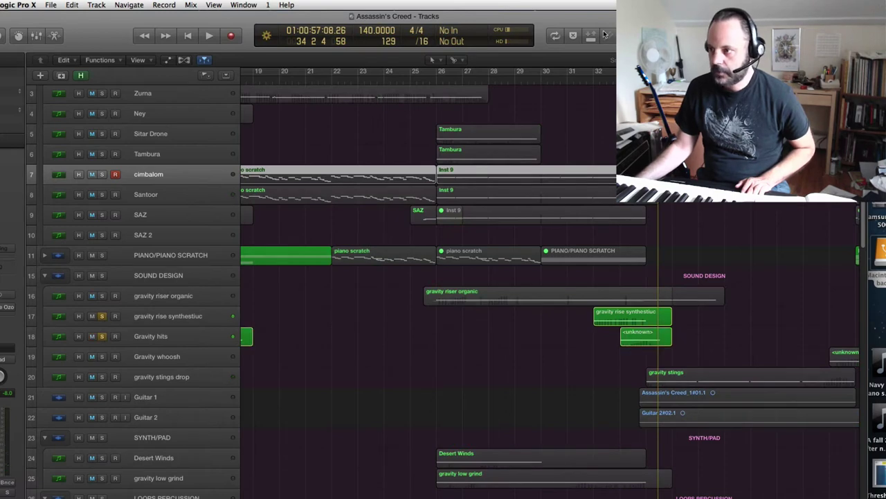
left_click(581, 82)
key("space")
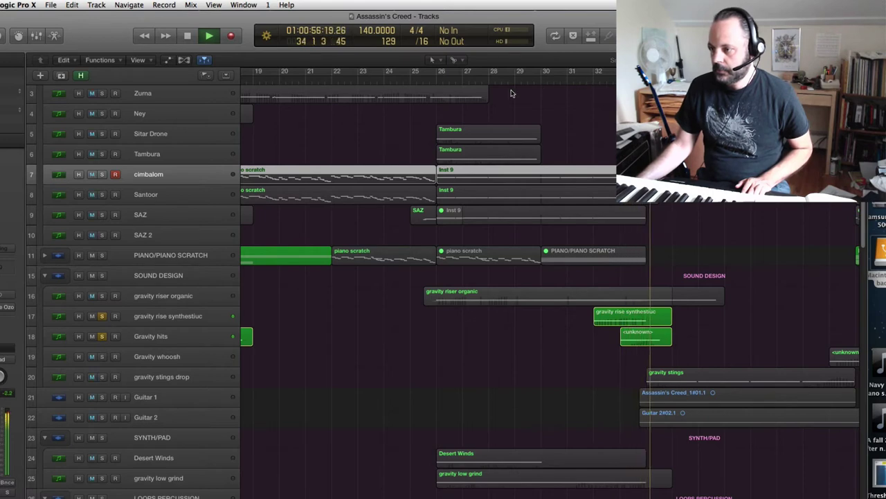
key("space")
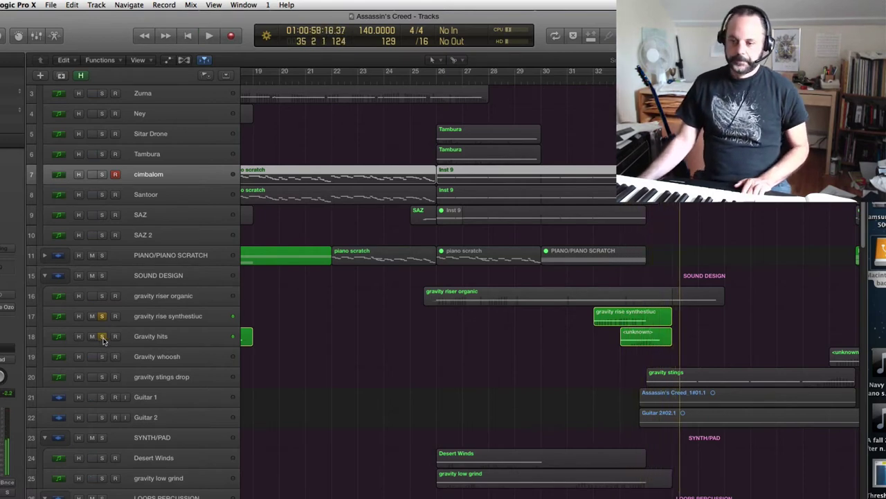
left_click(101, 336)
left_click(101, 316)
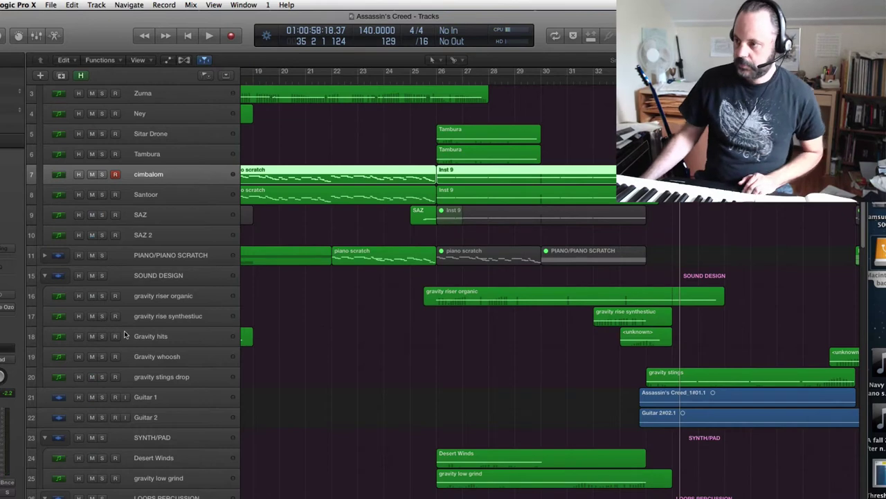
Play the full arrangement from just before bar 34 into bar 42, following the percussion and string tracks during playback
scroll(381, 284, "up", 2)
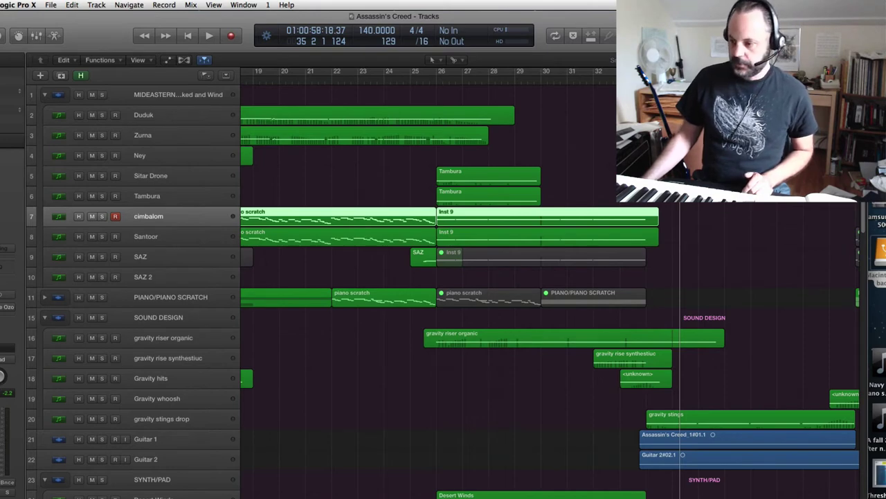
scroll(551, 284, "right", 5)
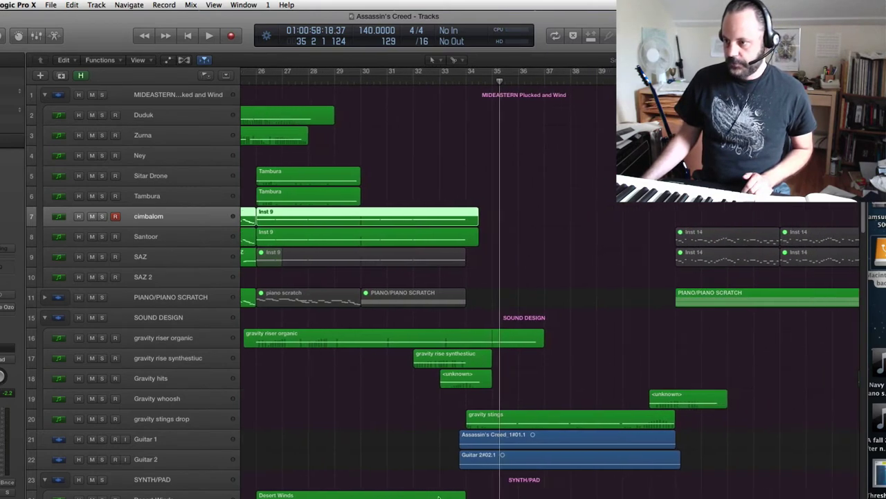
scroll(408, 400, "left", 1)
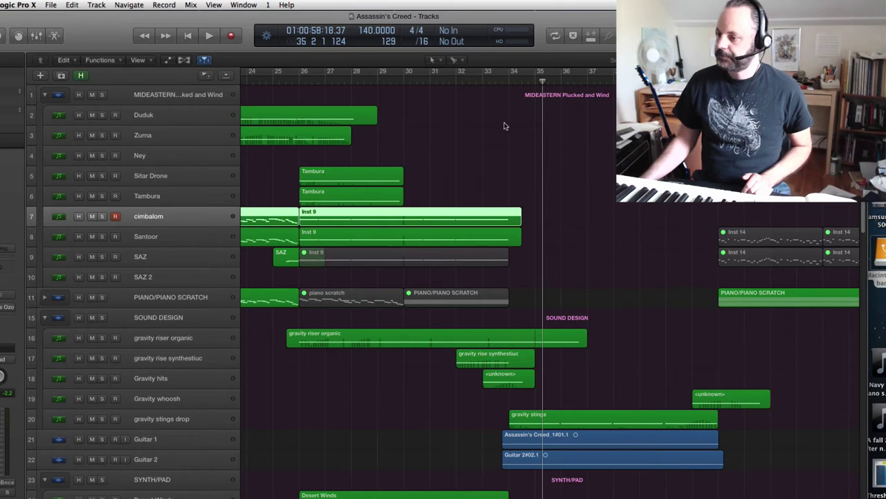
left_click(508, 82)
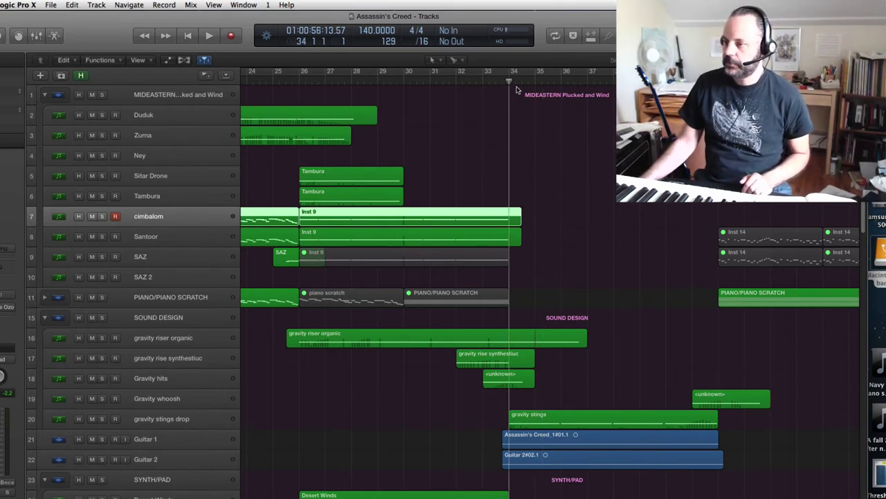
left_click_drag(508, 82, 497, 82)
key("space")
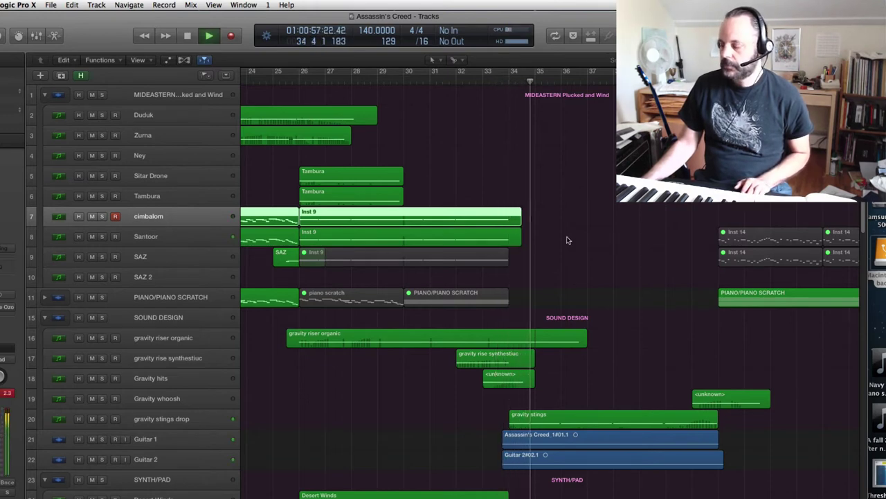
scroll(568, 236, "down", 10)
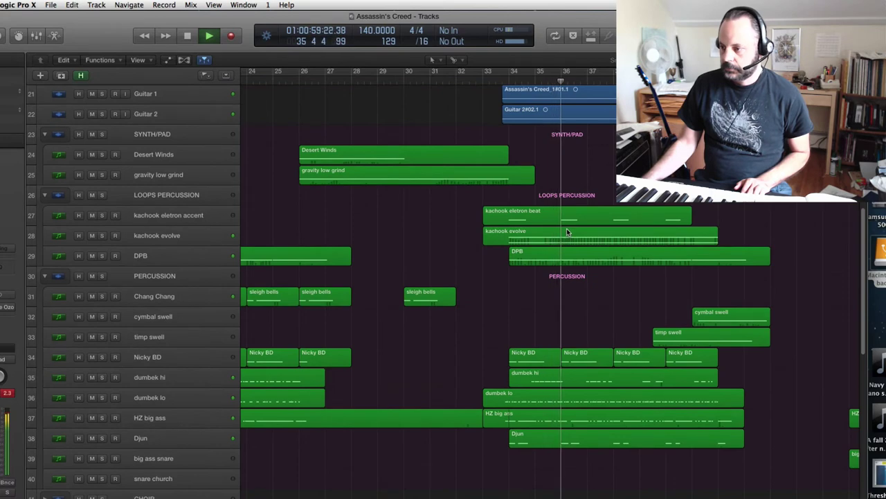
scroll(566, 231, "up", 2)
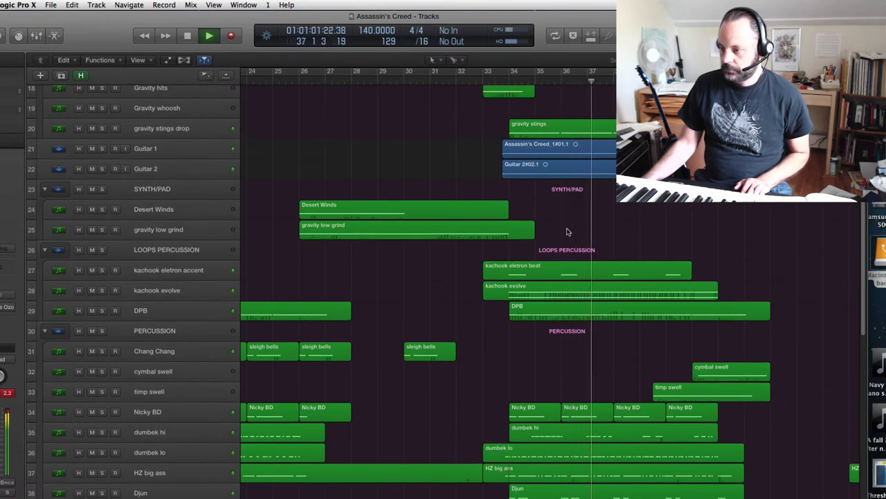
scroll(567, 231, "down", 3)
scroll(566, 230, "down", 4)
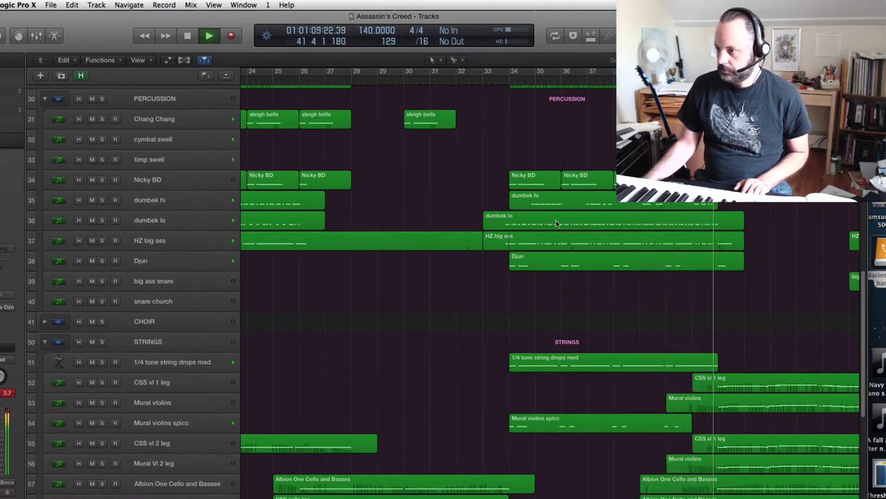
key("space")
Select the 1/4 tone string drops med track, reveal its channel strip, and inspect its EXS24 sampler instrument before closing it
scroll(560, 223, "up", 3)
scroll(559, 223, "up", 10)
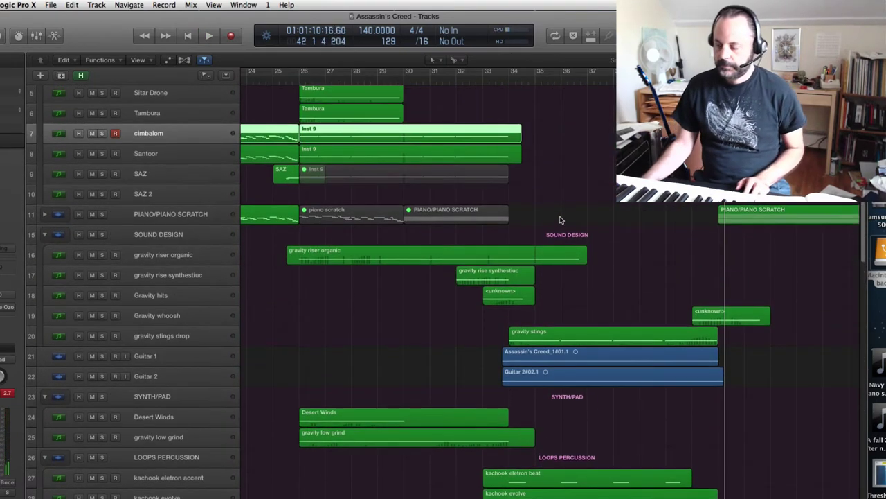
scroll(561, 221, "down", 4)
scroll(557, 218, "down", 6)
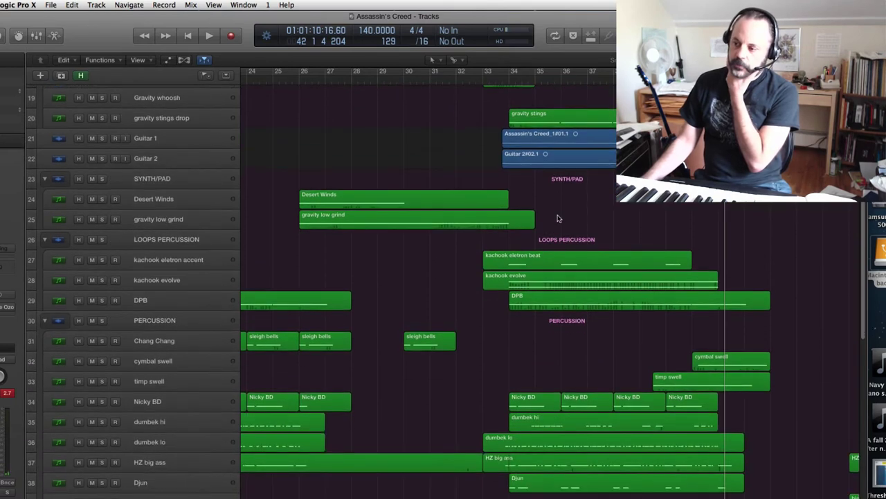
scroll(558, 219, "down", 1)
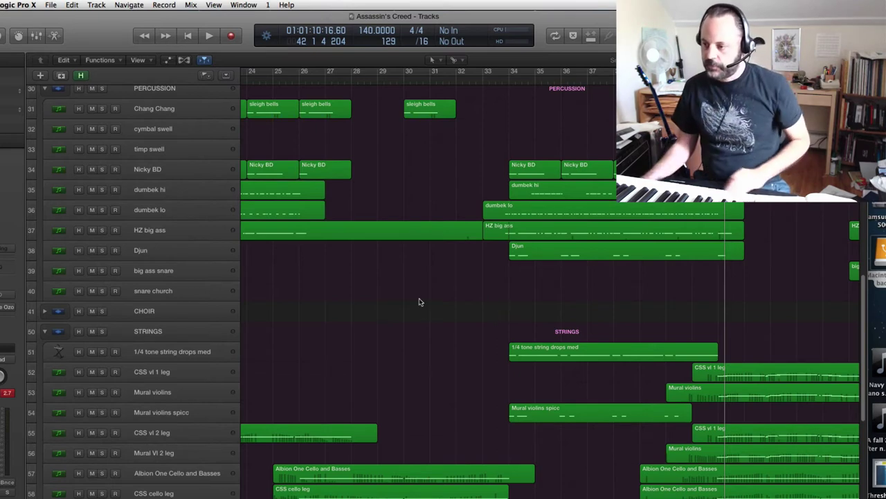
left_click(159, 351)
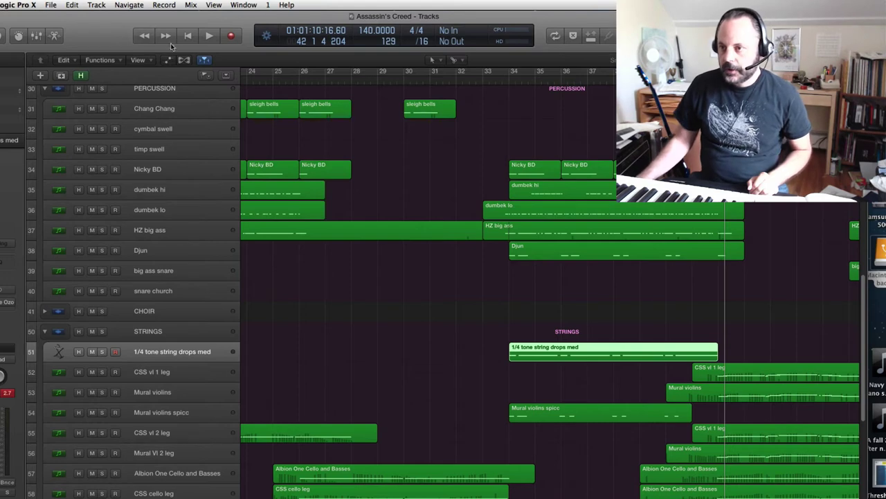
left_click_drag(139, 24, 203, 17)
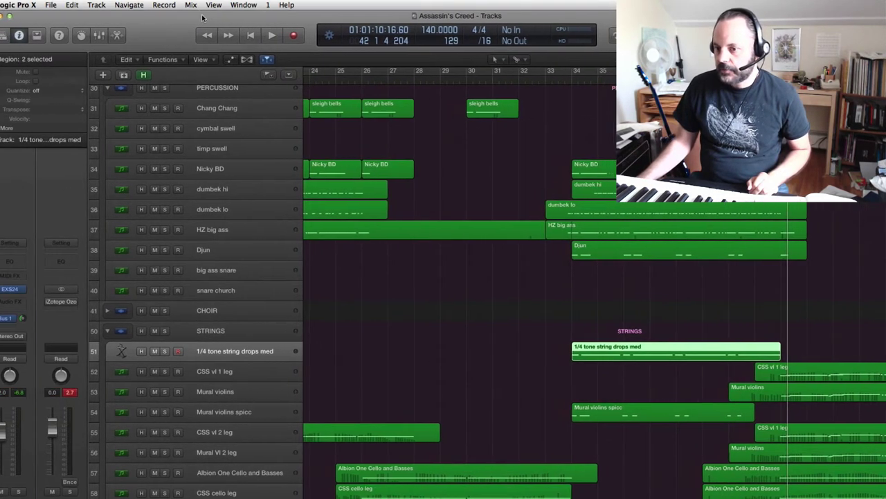
left_click(12, 291)
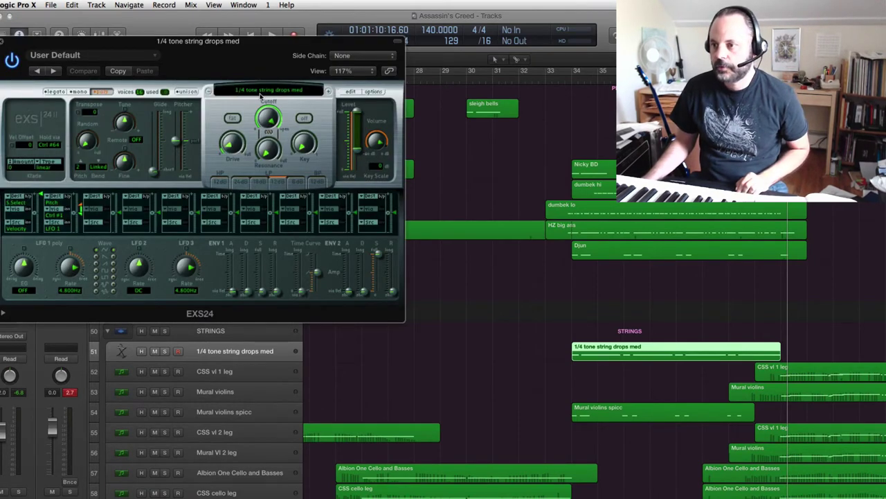
left_click(3, 43)
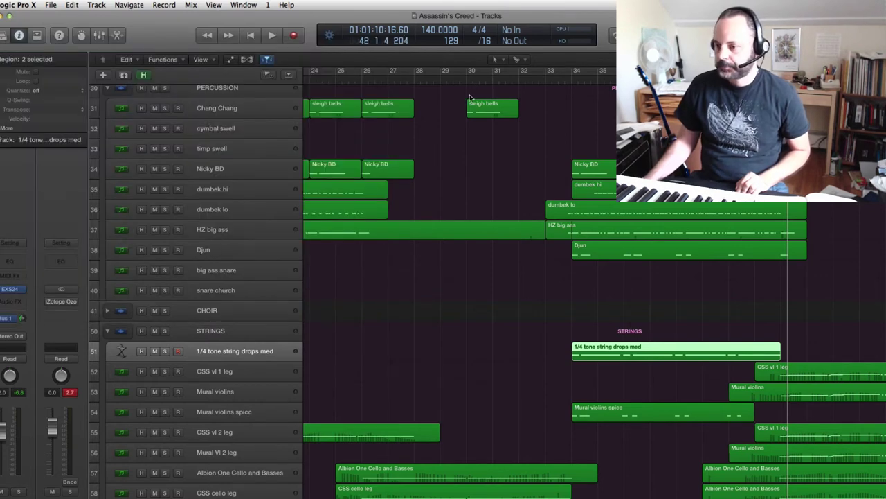
Record-enable 1/4 tone string drops med to audition it live, and inspect the ValhallaVintageVerb reverb on its Bus 1 send
left_click(177, 352)
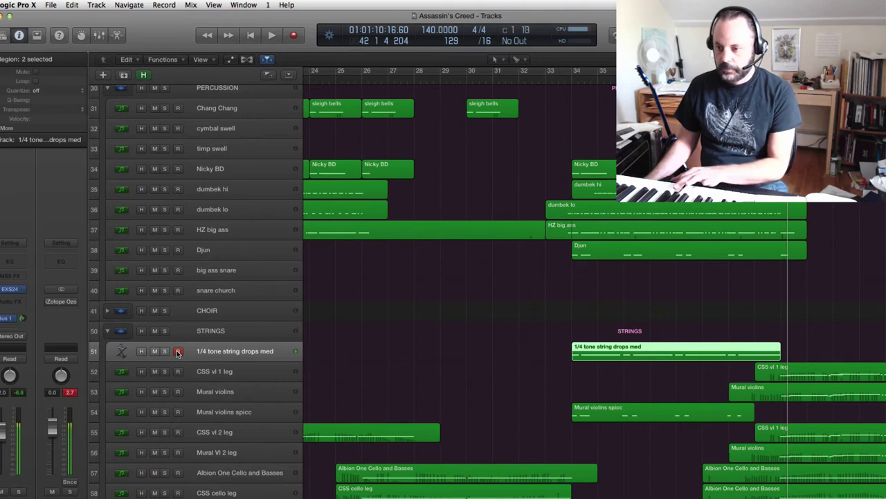
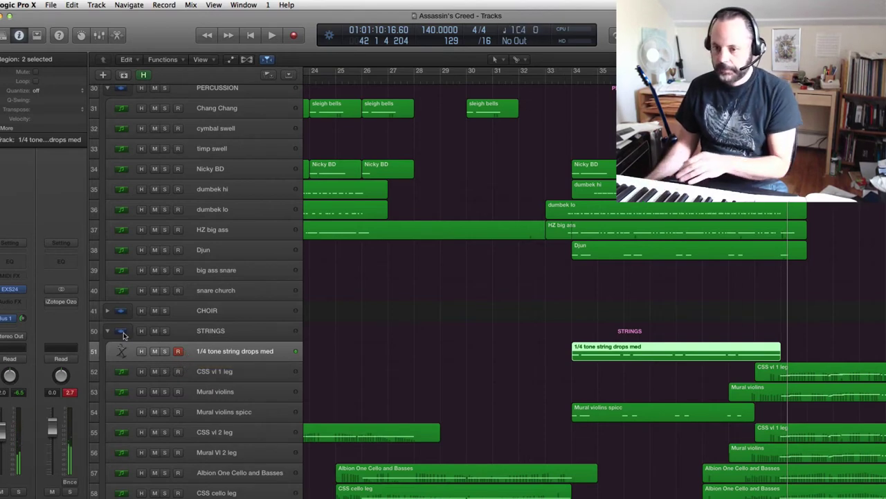
left_click(6, 320)
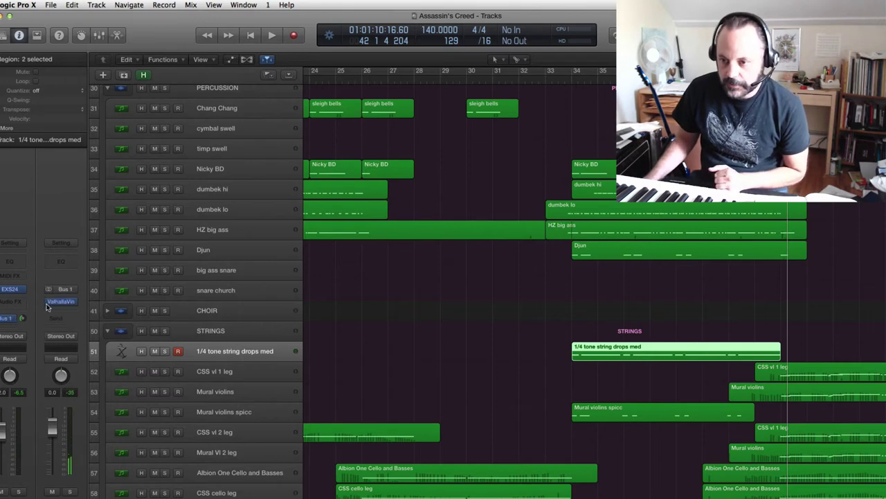
left_click(61, 304)
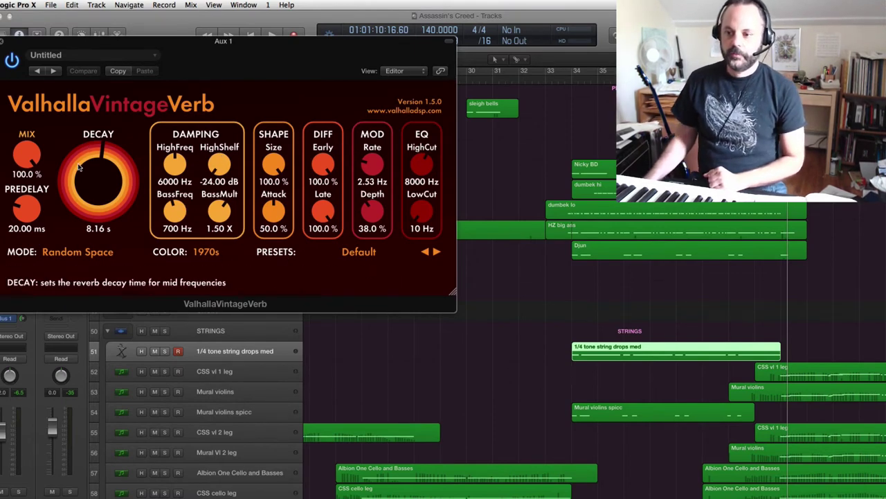
left_click(2, 43)
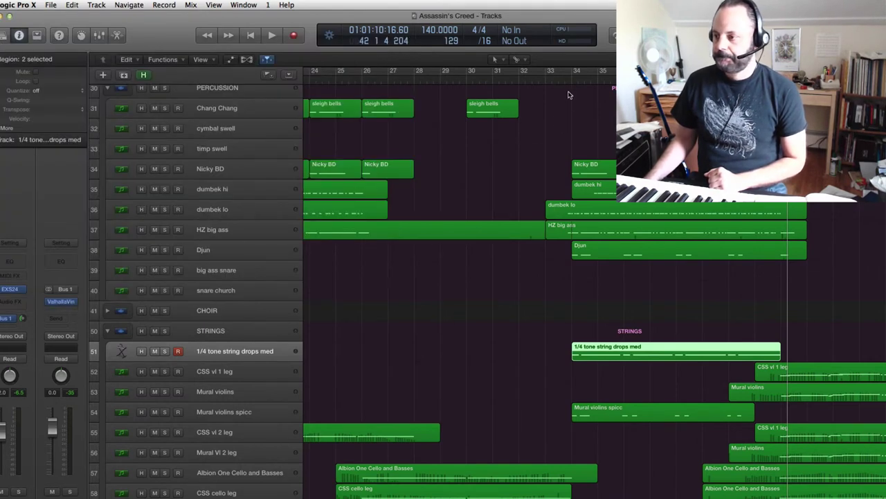
Solo 1/4 tone string drops med and Mural violins spicc, and play them from beat 4 of bar 33 into bar 39
left_click(565, 83)
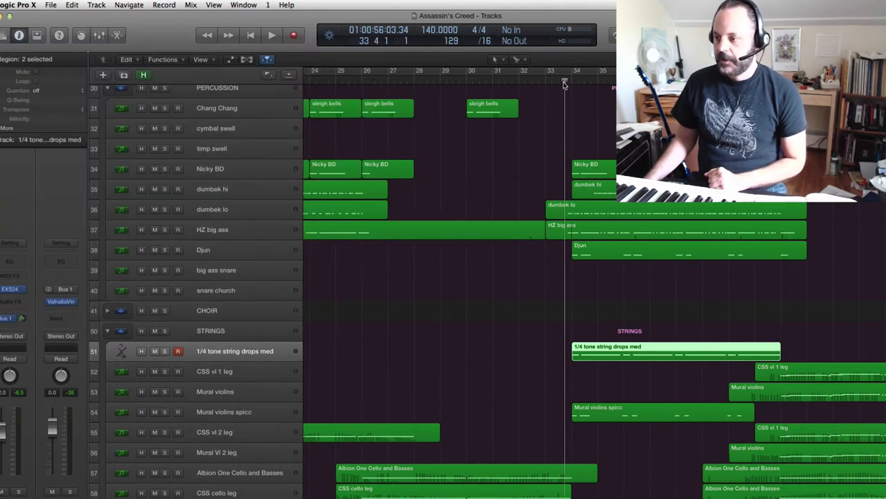
left_click(164, 351)
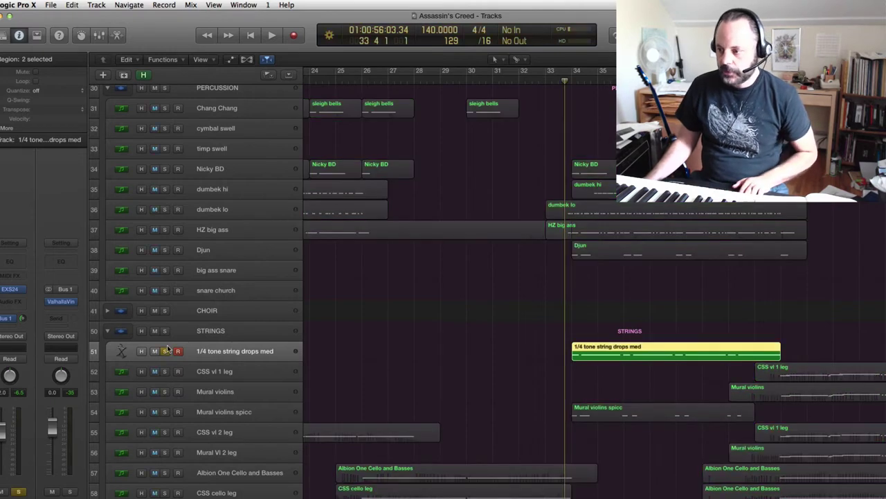
left_click(164, 412)
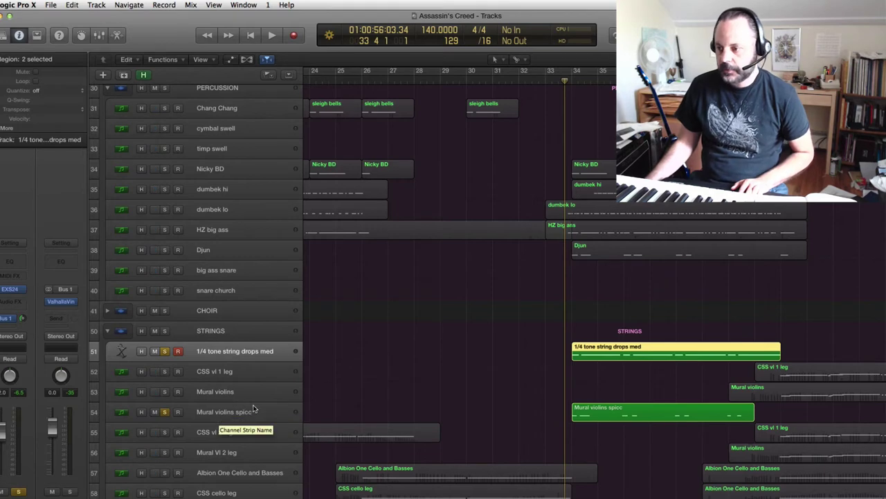
key("space")
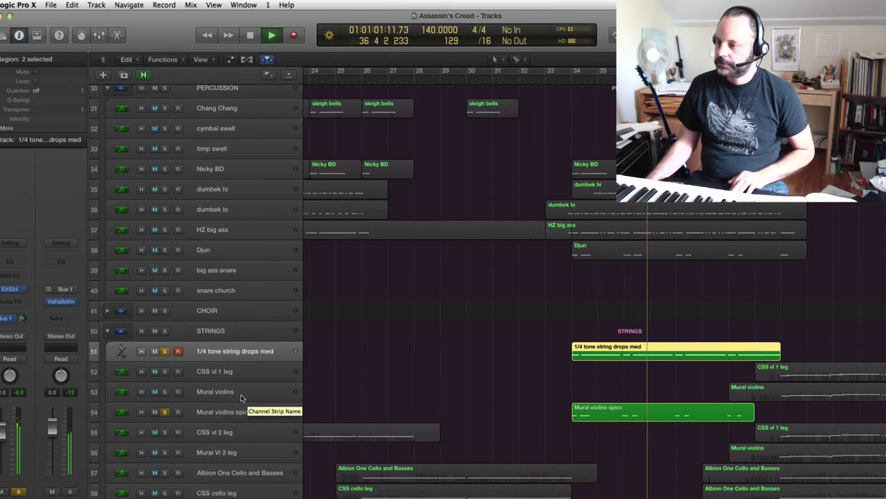
scroll(278, 369, "down", 5)
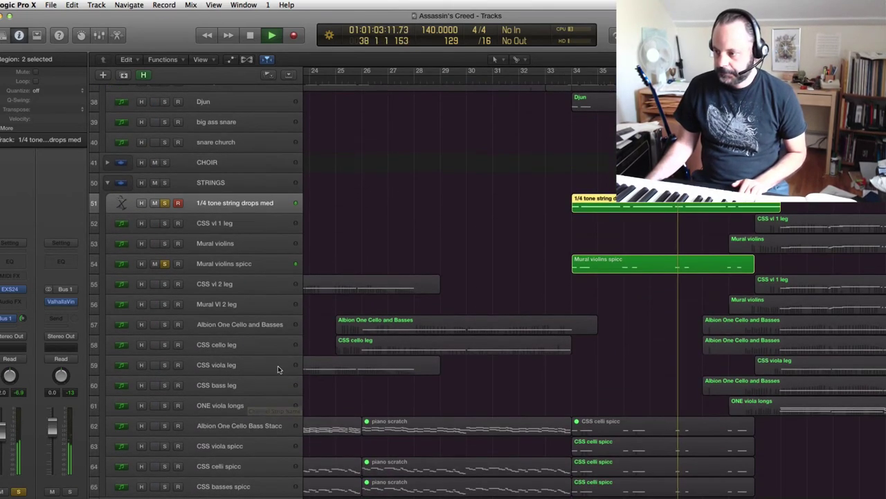
scroll(278, 369, "down", 3)
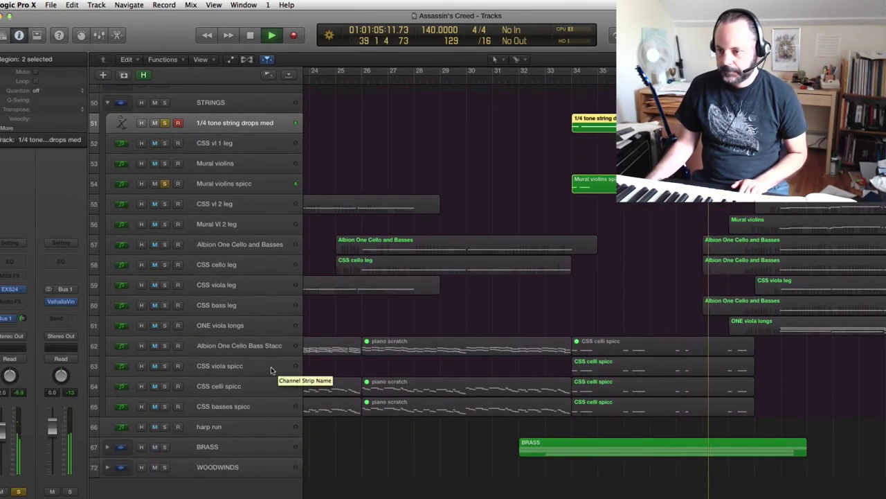
key("space")
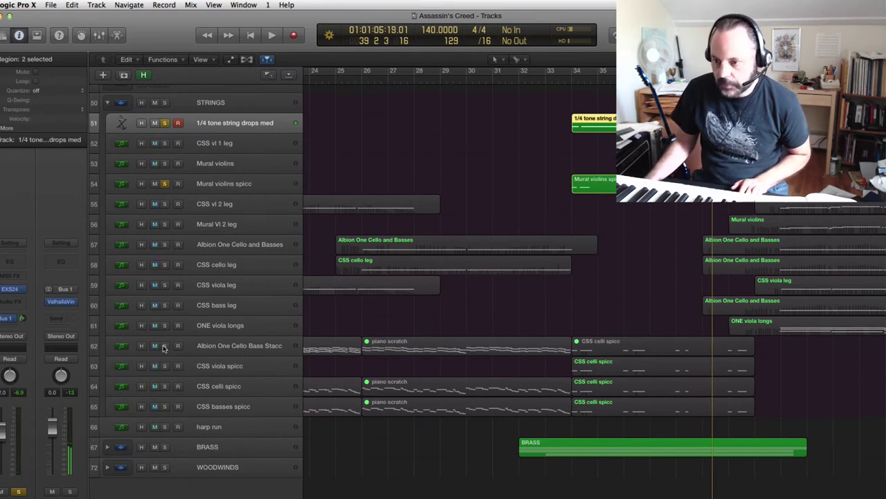
Add solos on the four tracks from Albion One Cello Bass Stacc to CSS basses spicc, and play from beat 4 of bar 33 into bar 40
left_click_drag(164, 346, 166, 414)
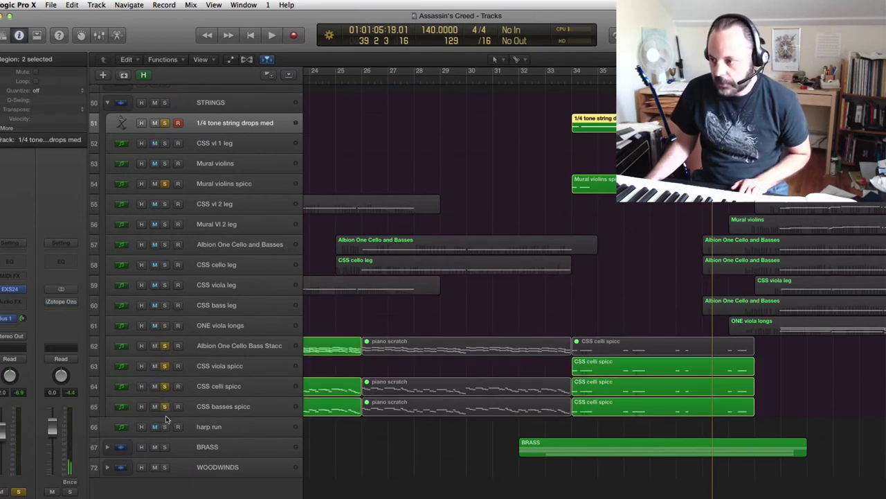
left_click(564, 82)
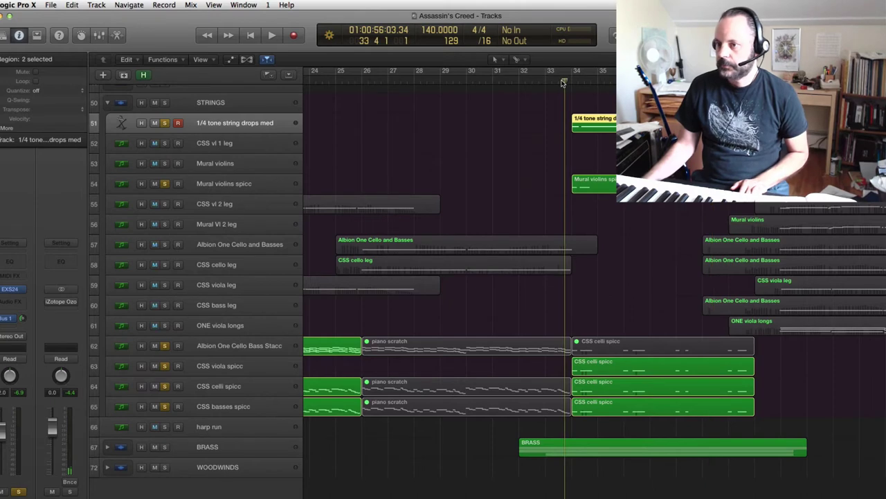
key("space")
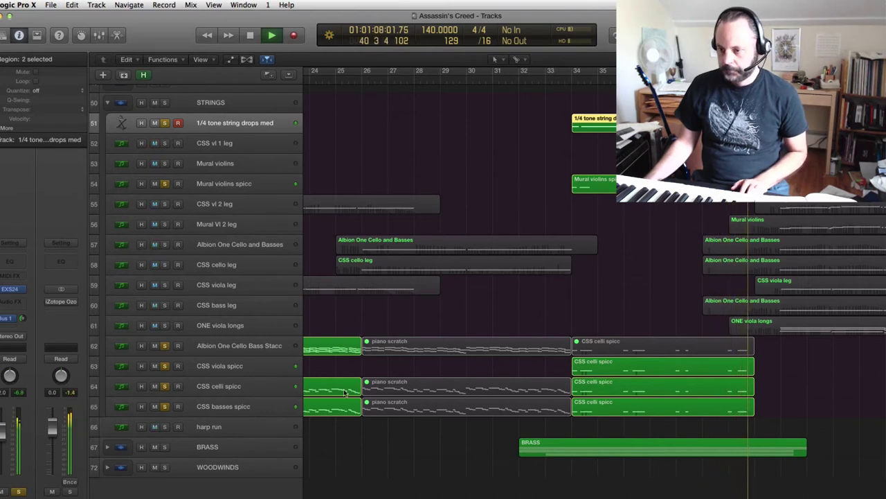
key("space")
Expand the BRASS stack and solo tenor bones, nasty bones and regular bones together with the soloed strings
scroll(326, 363, "up", 4)
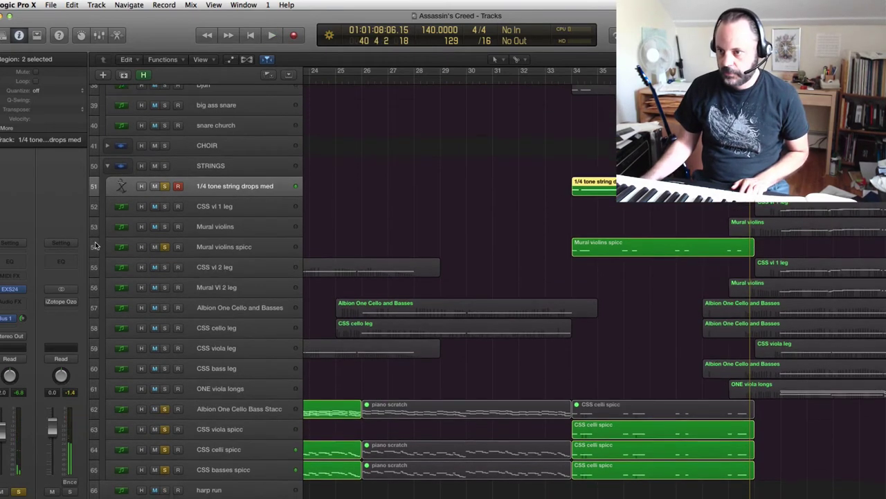
scroll(103, 250, "down", 3)
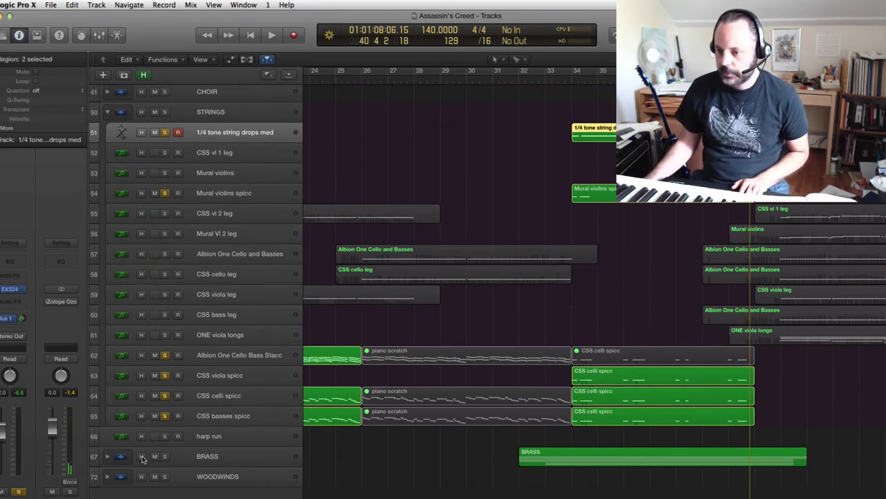
left_click(107, 455)
scroll(273, 358, "down", 4)
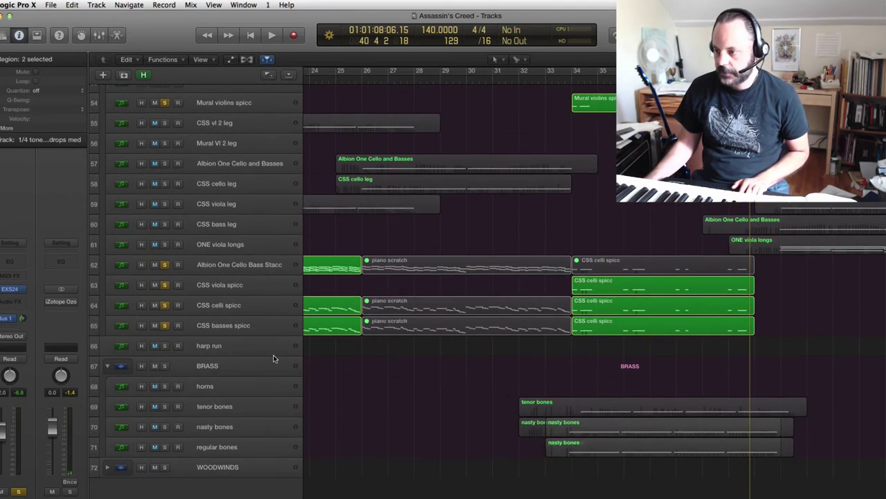
left_click(164, 407)
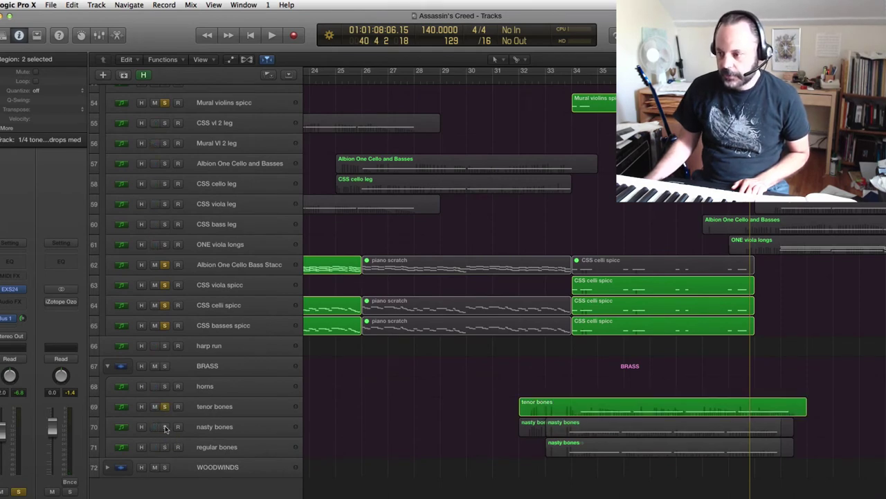
left_click(165, 427)
left_click(165, 447)
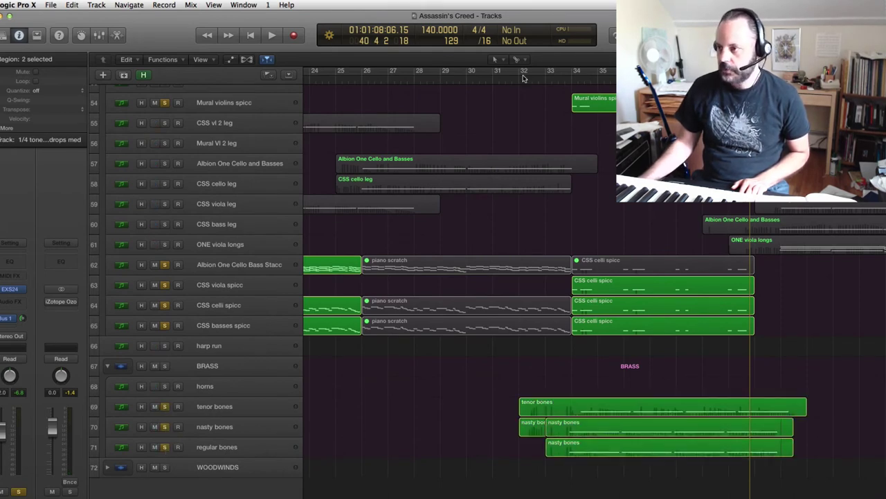
Clear the solos on the string tracks and play the three soloed bones tracks from bar 33 into bar 40
left_click(546, 82)
scroll(212, 290, "up", 5)
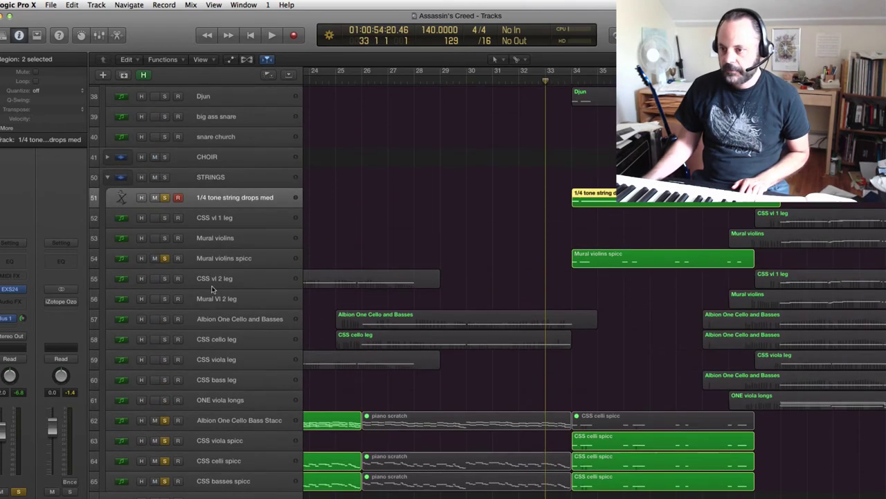
left_click(165, 197)
left_click(165, 258)
scroll(164, 356, "down", 2)
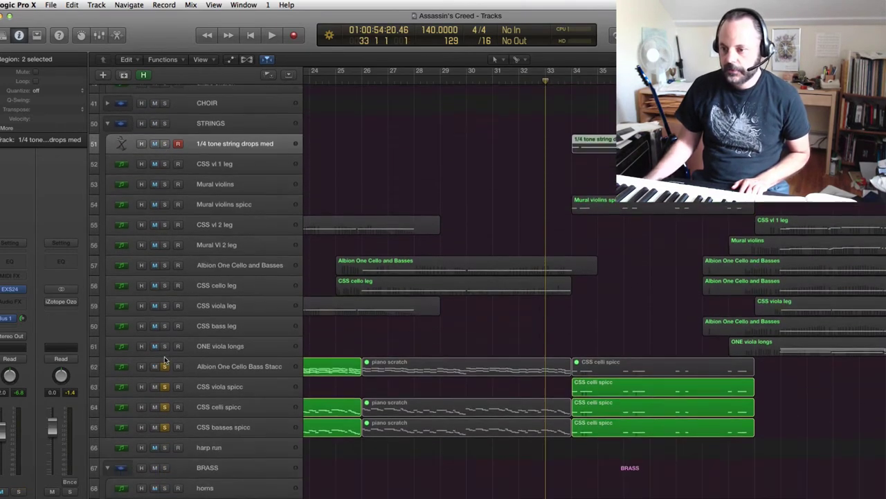
scroll(163, 354, "down", 3)
left_click_drag(164, 305, 161, 370)
scroll(261, 331, "down", 2)
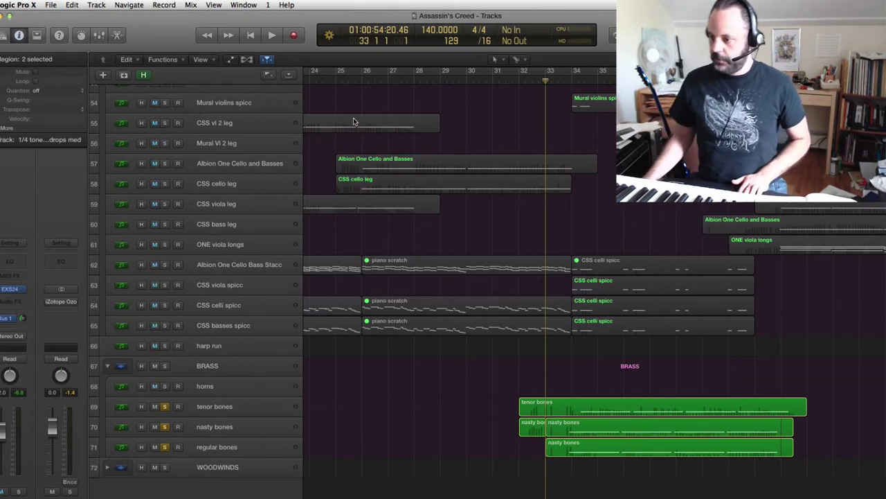
key("space")
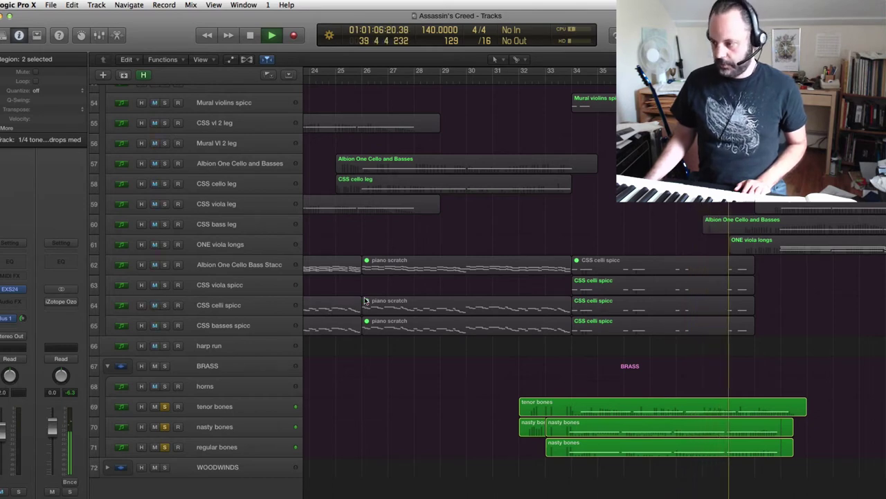
key("space")
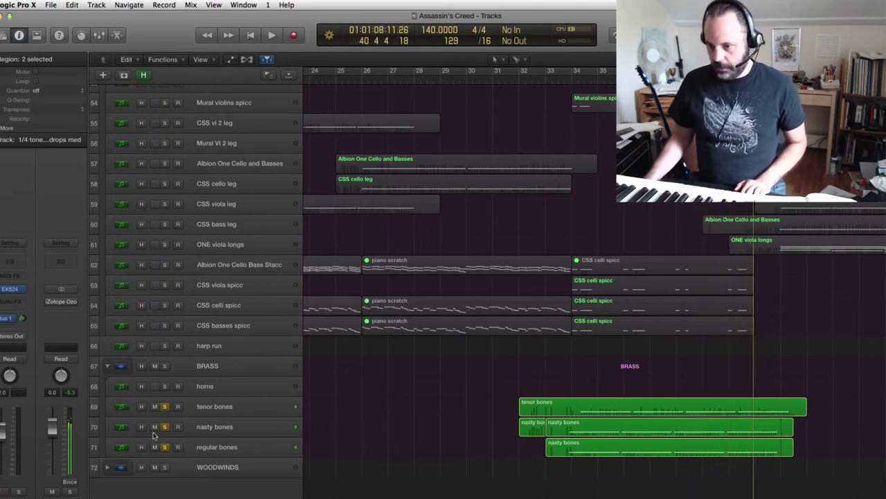
Unsolo regular bones, open the tenor bones region's pitch bend curve in the Piano Roll, and play it from beat 2 of bar 34 into bar 36
left_click(164, 447)
double_click(594, 410)
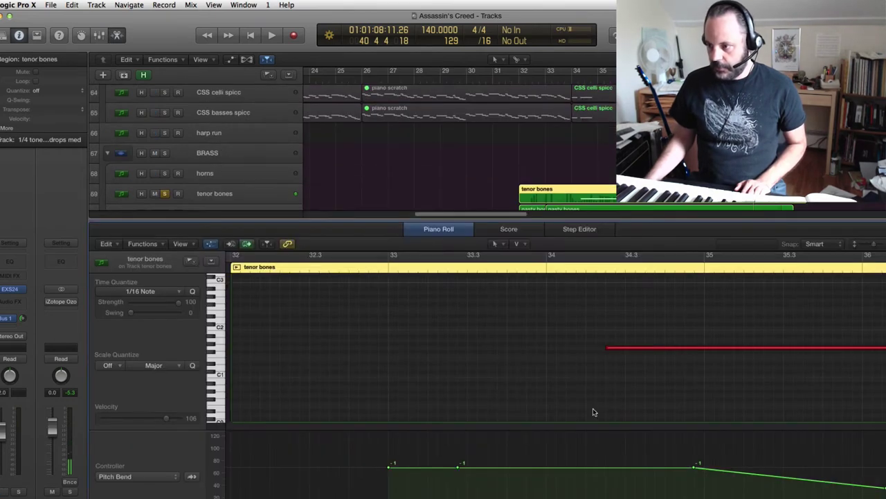
scroll(554, 374, "right", 10)
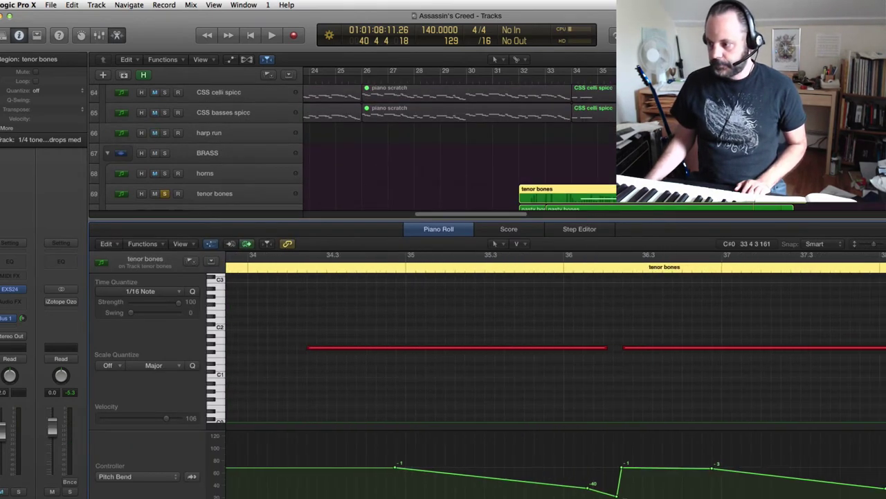
scroll(554, 374, "left", 7)
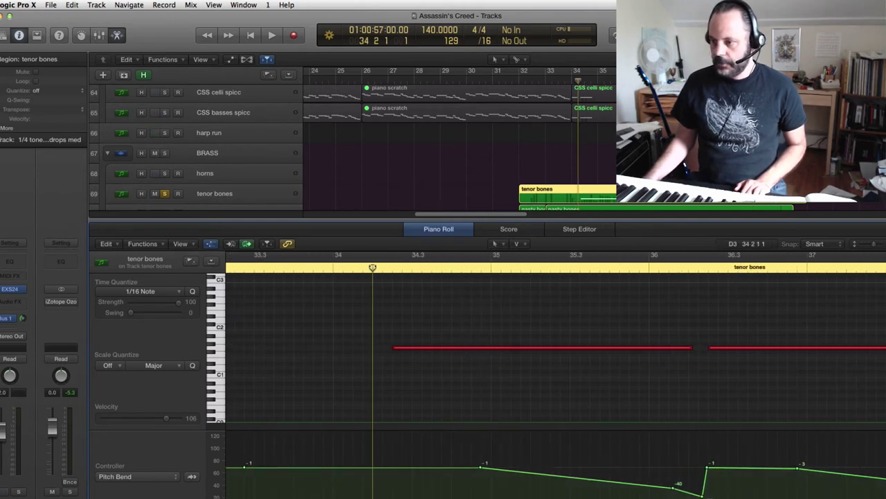
key("space")
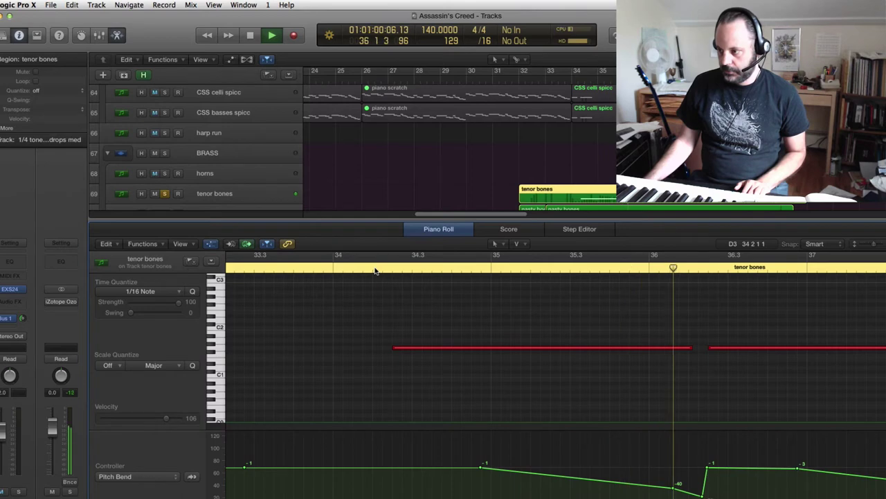
key("space")
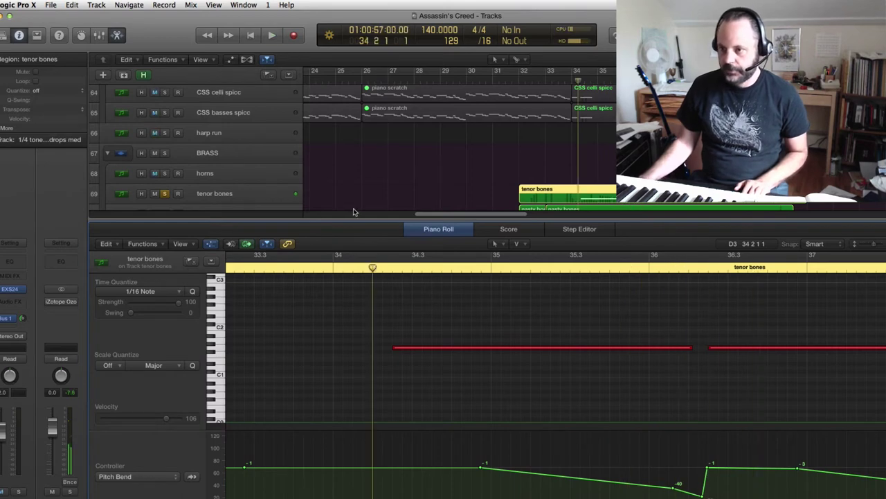
Unsolo nasty bones and play tenor bones alone from beat 2 of bar 34 into bar 41, following its pitch bend in the Piano Roll
key("e")
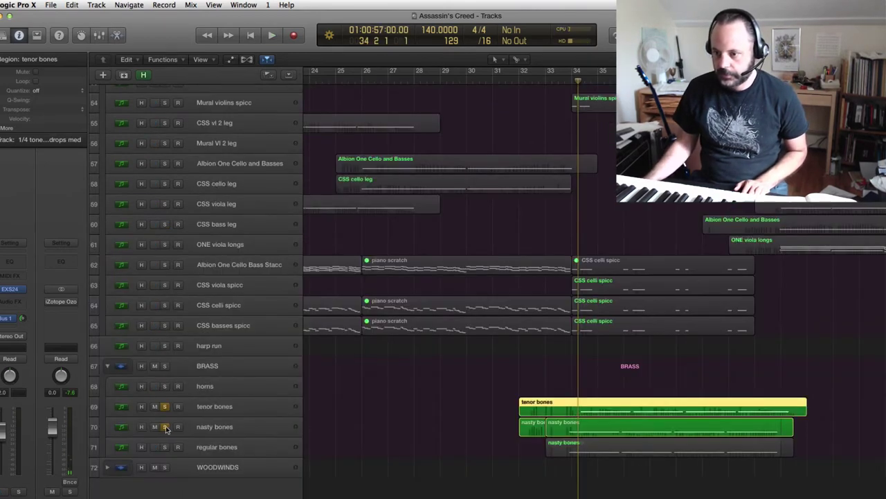
left_click(165, 426)
key("space")
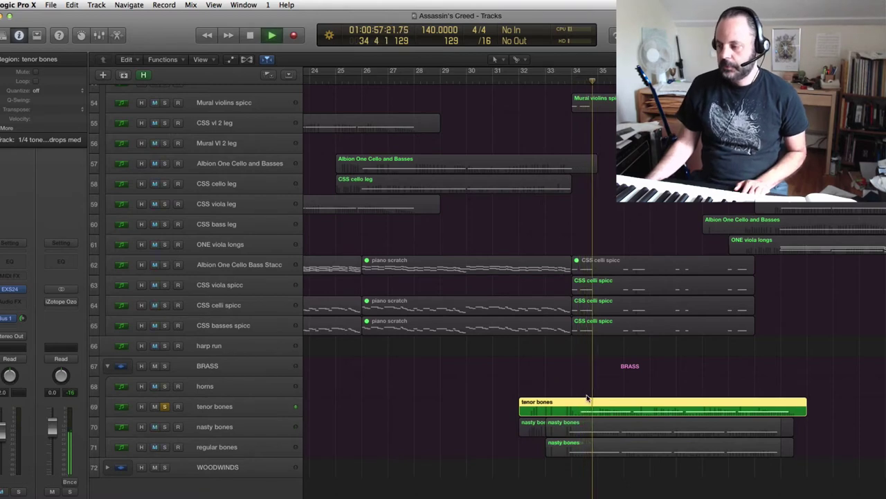
key("e")
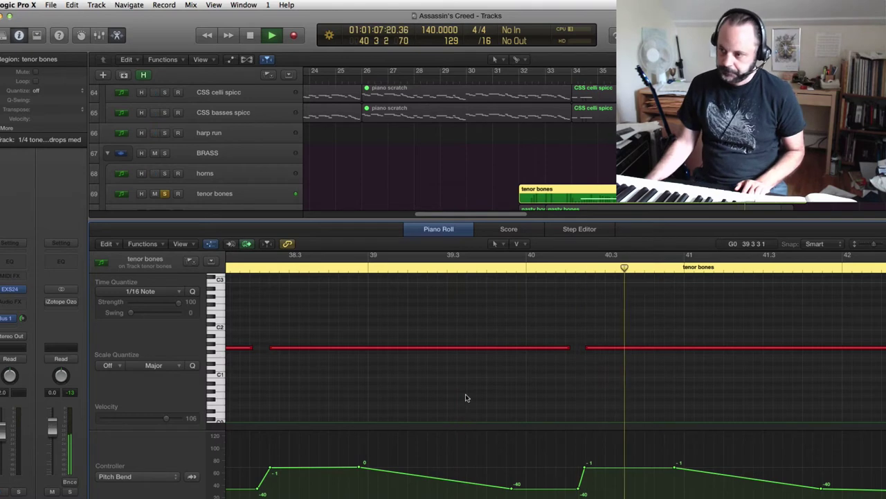
key("space")
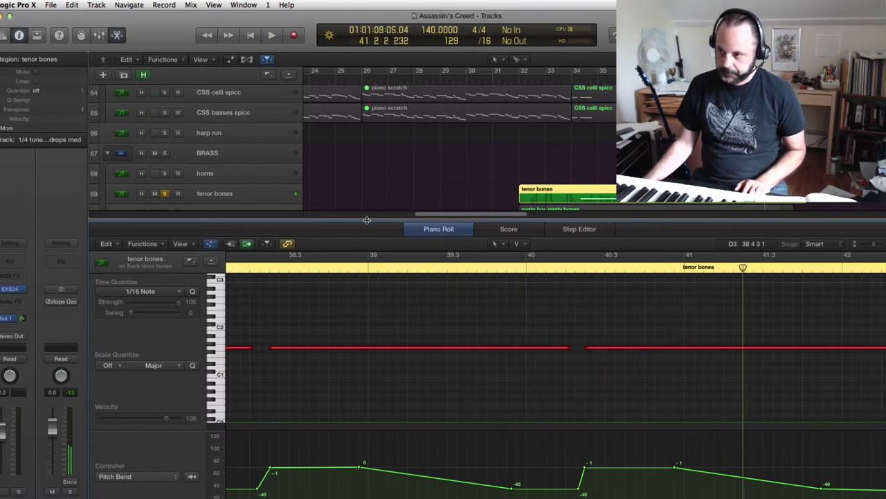
Close the Piano Roll and join the two nasty bones regions on the nasty bones track into one region
key("p")
left_click(596, 428)
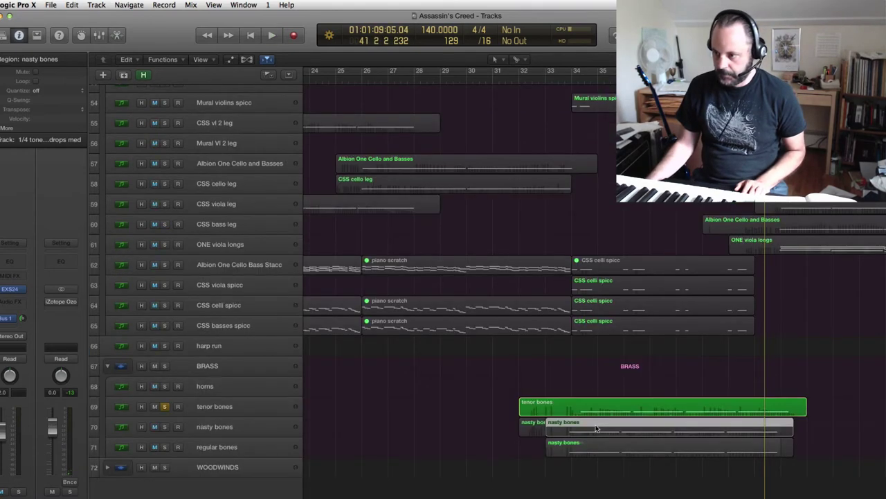
left_click_drag(496, 425, 577, 429)
right_click(580, 427)
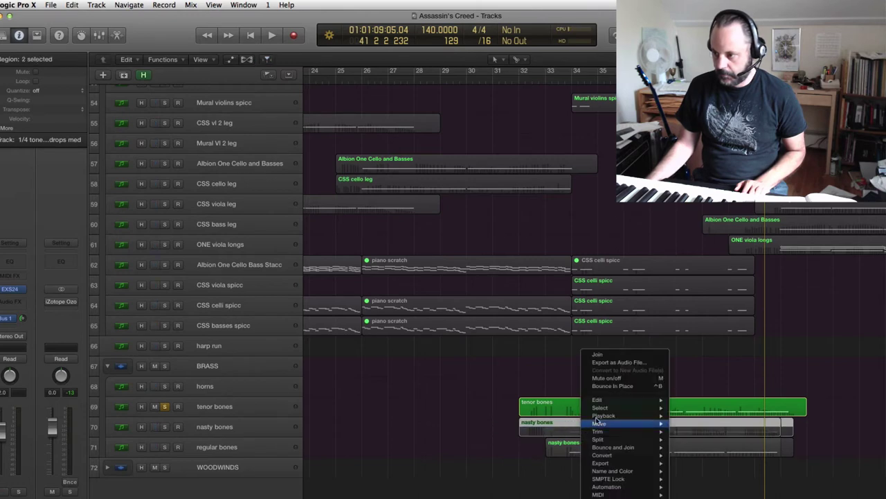
left_click(600, 355)
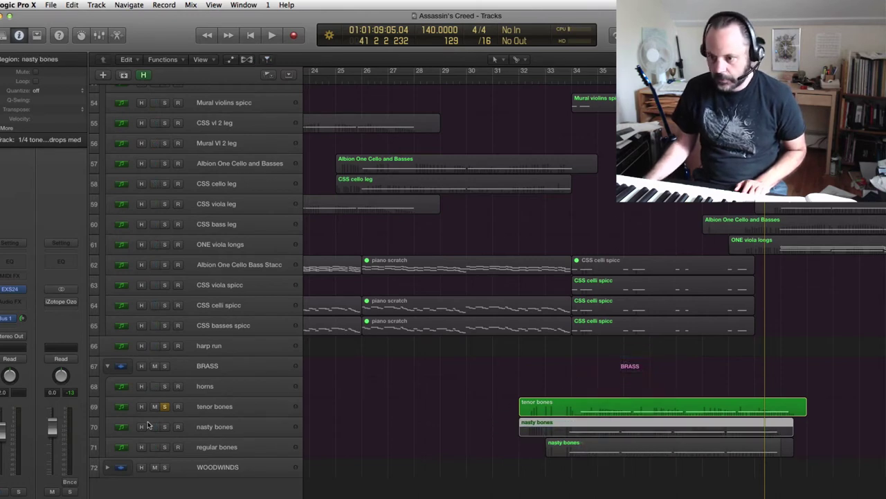
Solo nasty bones instead of tenor bones, play it from bar 33 into bar 36, and inspect its pitch bend curve in the Piano Roll
left_click(165, 427)
left_click(164, 407)
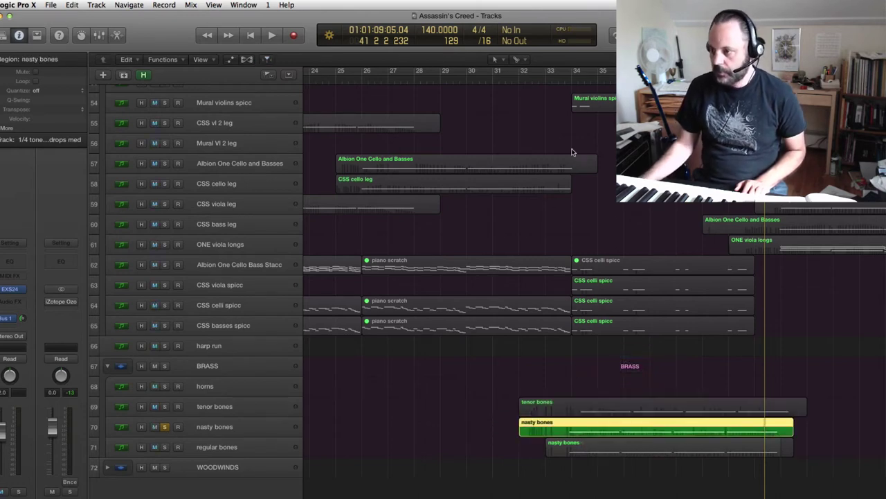
left_click(557, 81)
key("space")
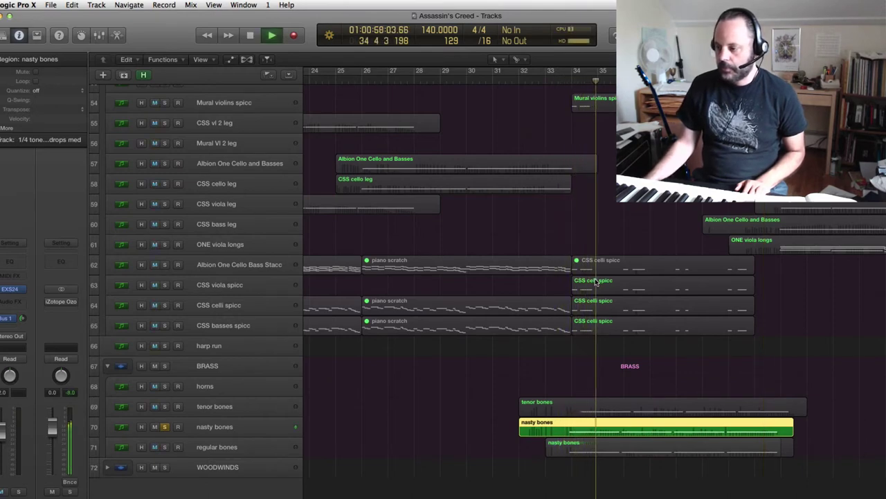
key("space")
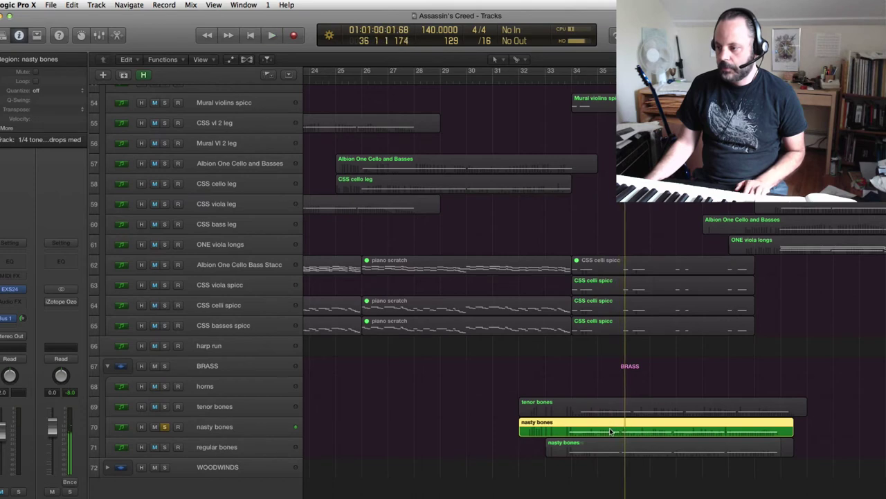
double_click(610, 429)
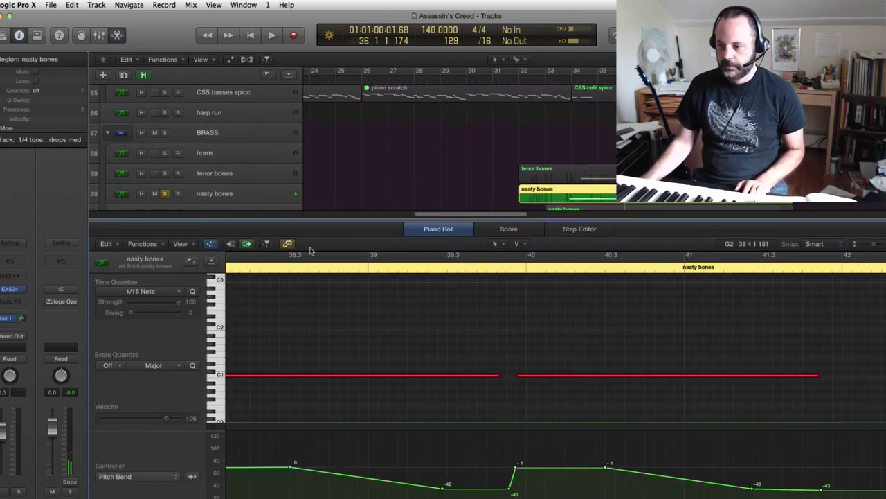
key("e")
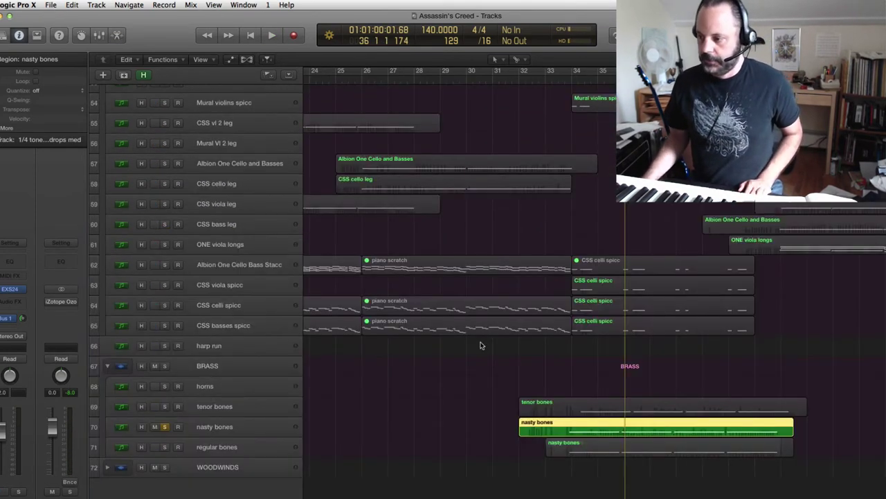
Solo tenor bones alongside nasty bones, select the nasty bones track, and play both from beat 3 of bar 33 into bar 41
left_click(164, 407)
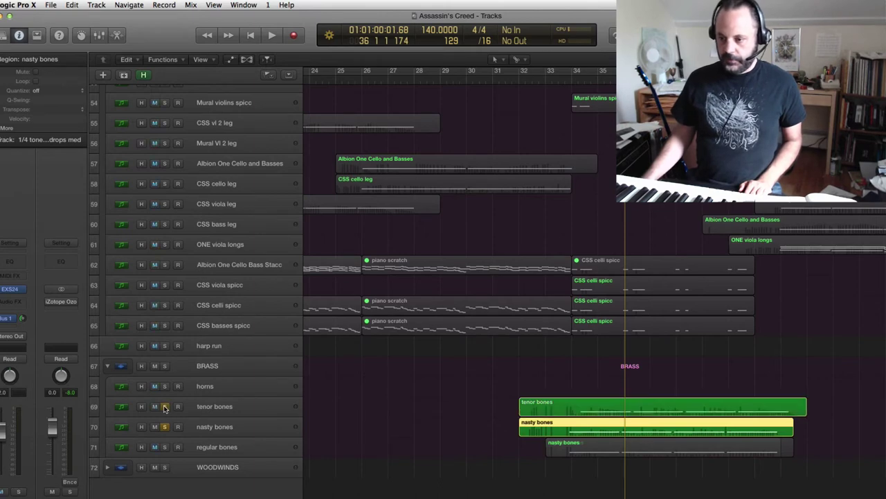
left_click(226, 429)
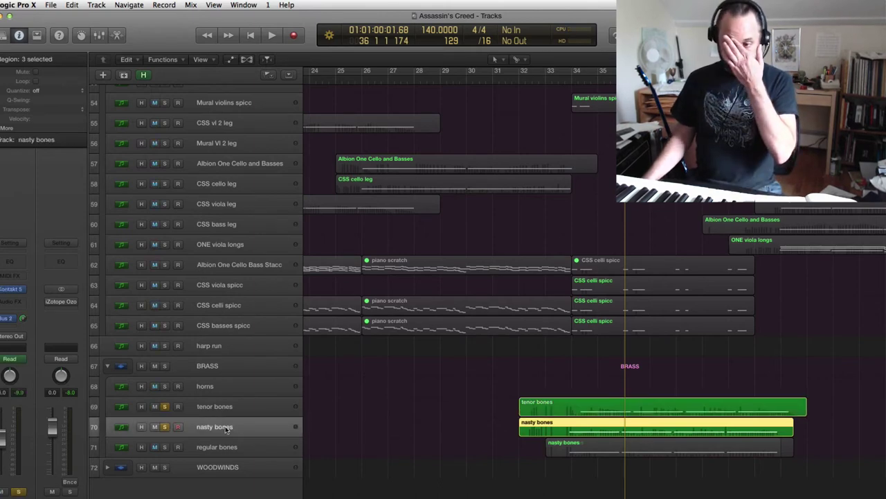
left_click(558, 82)
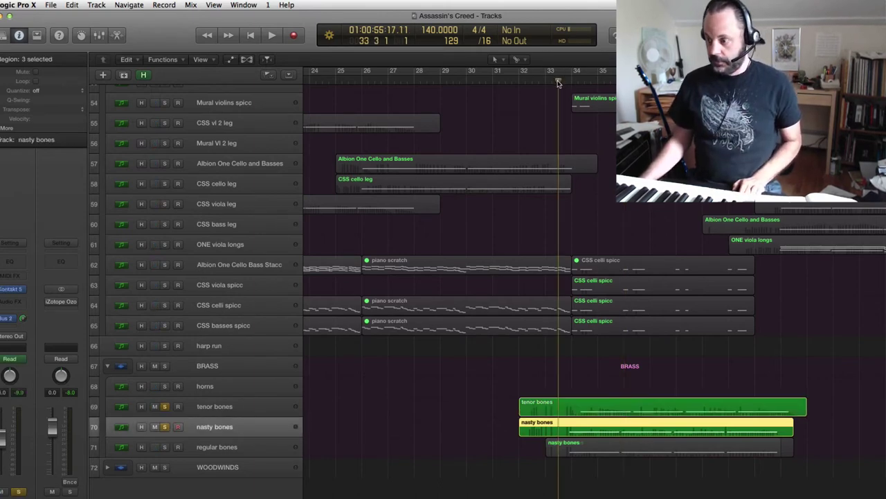
key("space")
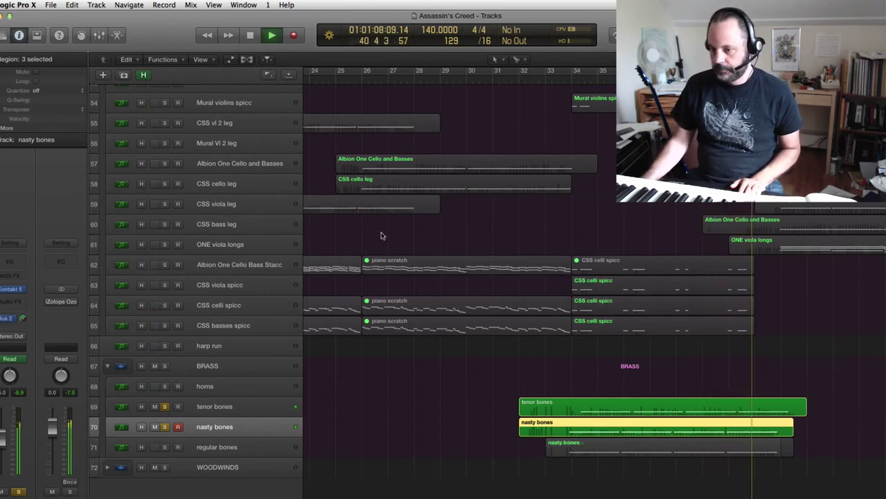
key("space")
Switch the solo from nasty bones and tenor bones to regular bones, and play it from bar 33 into bar 38
left_click(164, 426)
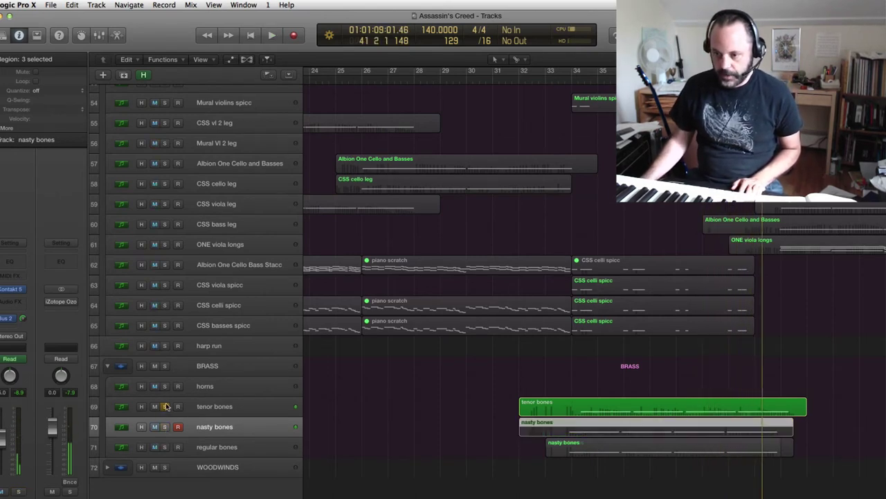
left_click(165, 407)
left_click(165, 446)
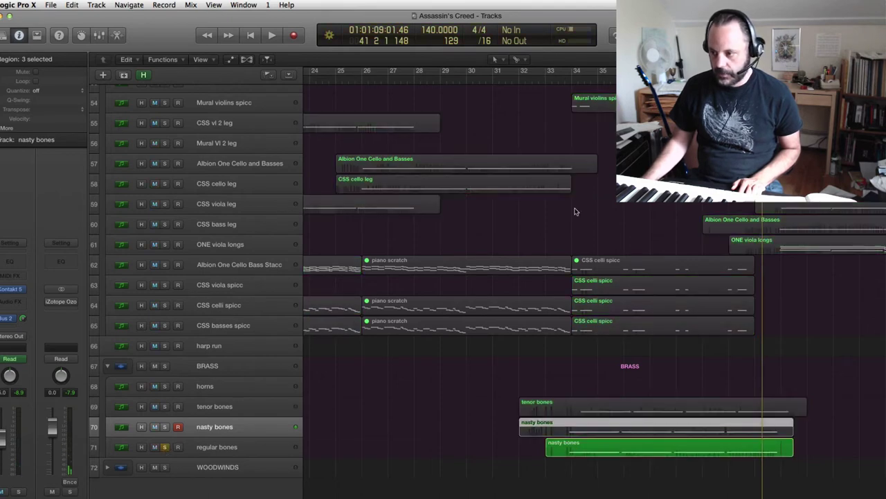
left_click(553, 86)
key("space")
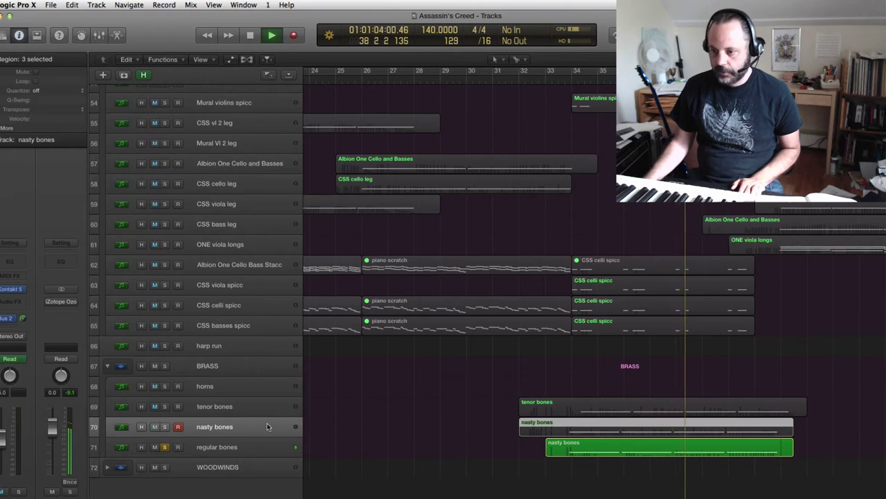
key("space")
Replace the regular bones solo with a solo on the whole BRASS stack, and play it from bar 32 into bar 41
left_click(164, 446)
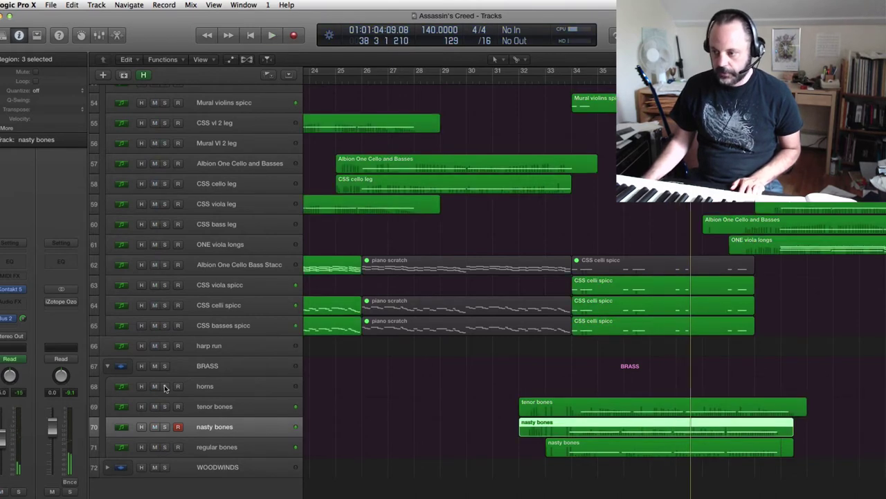
left_click(165, 386)
left_click(165, 386)
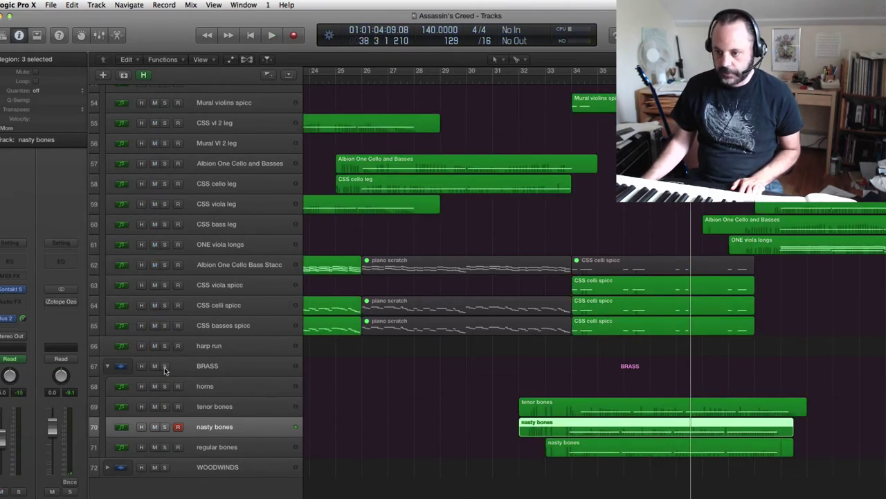
left_click(165, 366)
left_click(537, 81)
key("space")
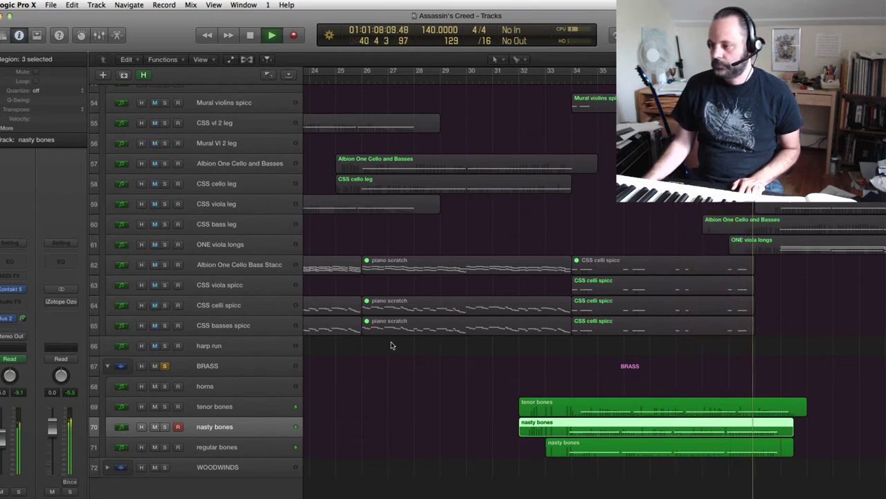
key("space")
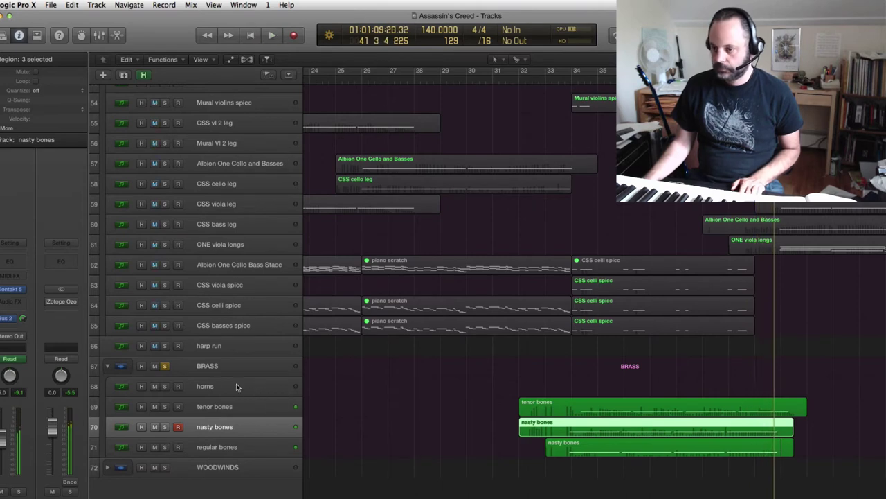
Clear the solo on the BRASS stack
left_click(164, 367)
scroll(171, 367, "up", 3)
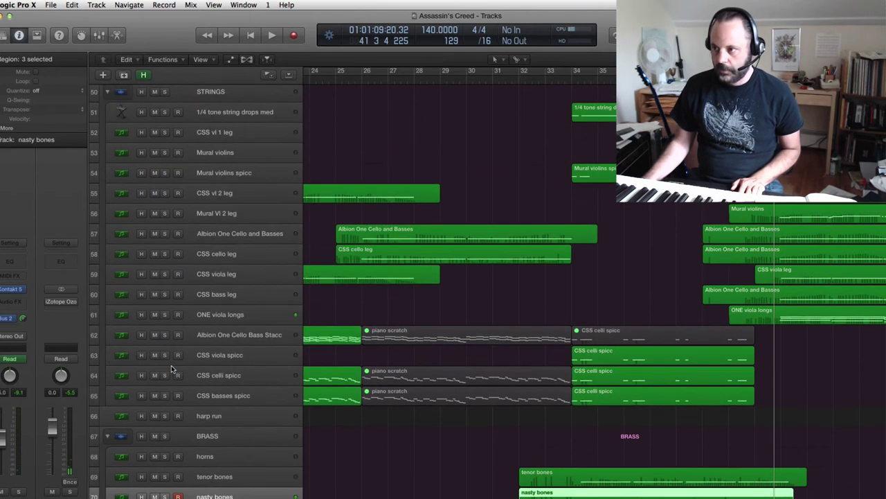
scroll(171, 367, "down", 3)
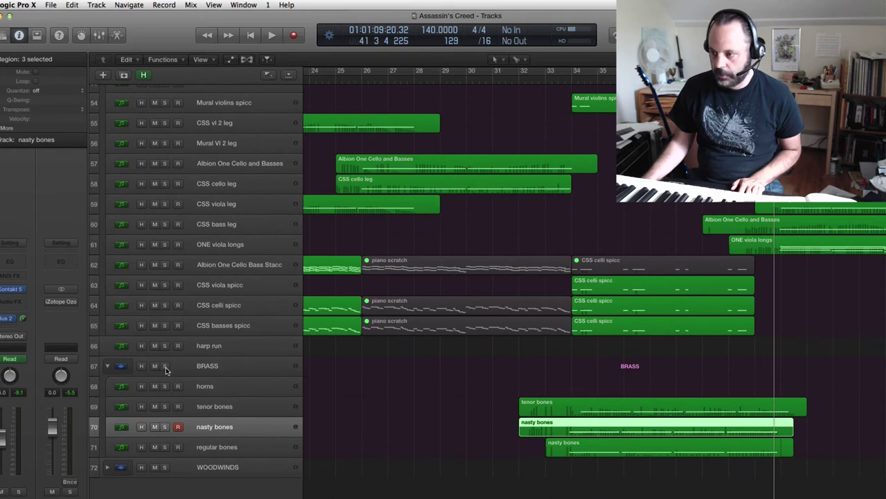
left_click(166, 367)
left_click(165, 367)
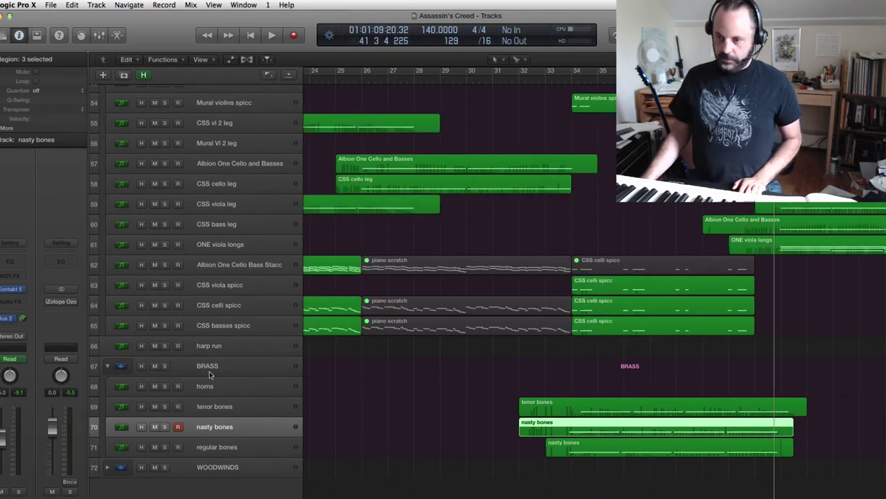
Solo the Guitar 1 and Guitar 2 tracks and play them from beat 3 of bar 33 into bar 42
scroll(361, 346, "up", 20)
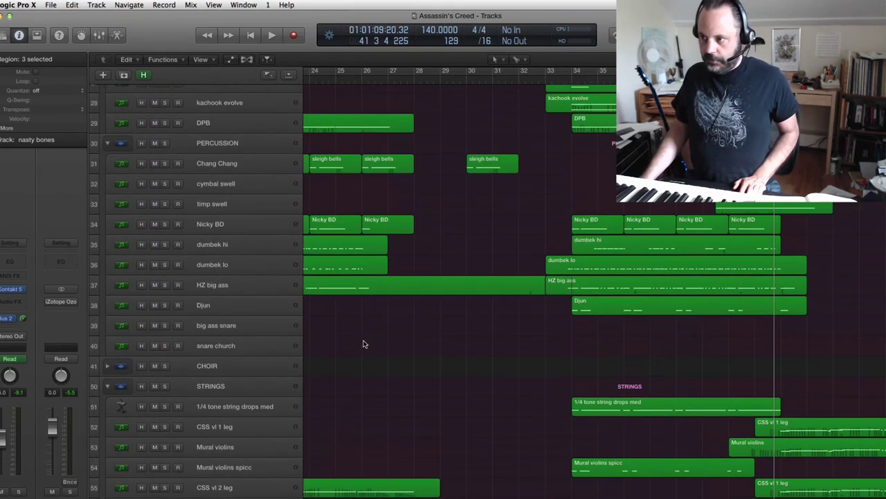
scroll(363, 344, "up", 2)
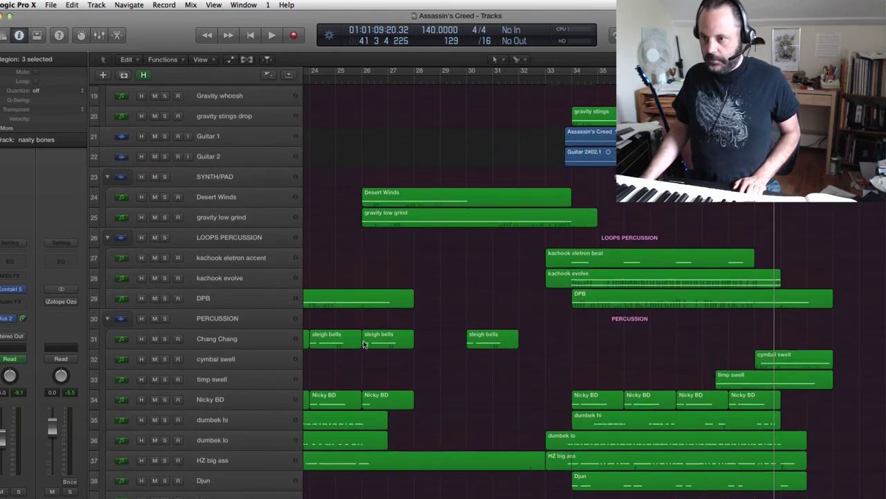
scroll(364, 344, "up", 5)
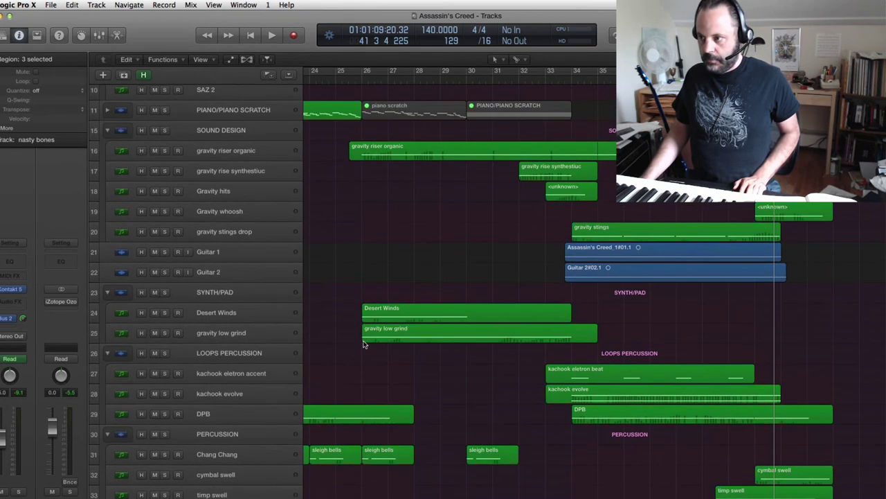
left_click(165, 251)
left_click(165, 272)
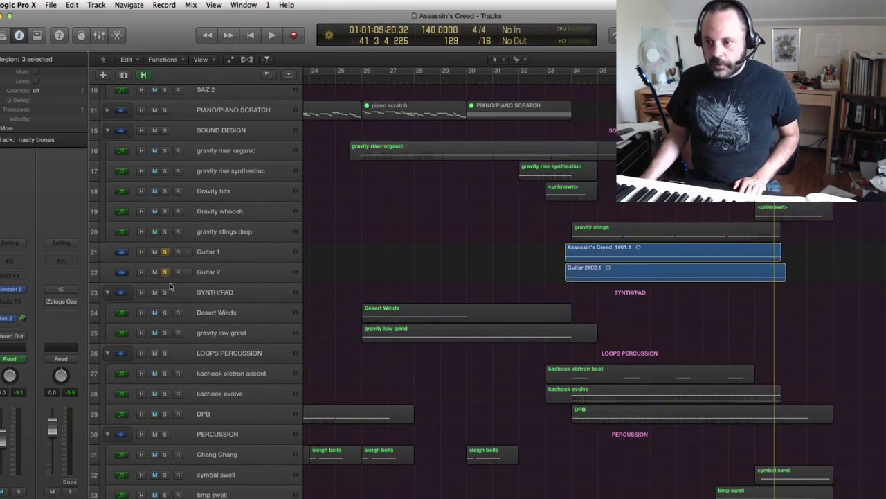
left_click(560, 82)
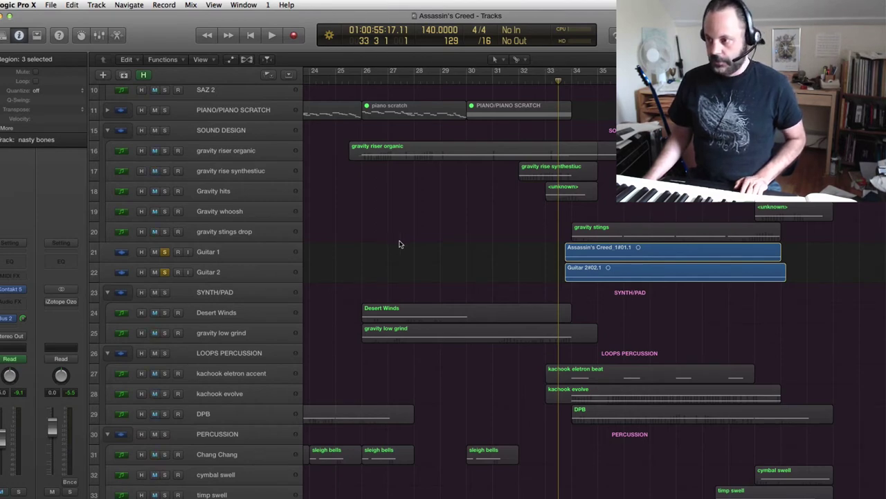
key("space")
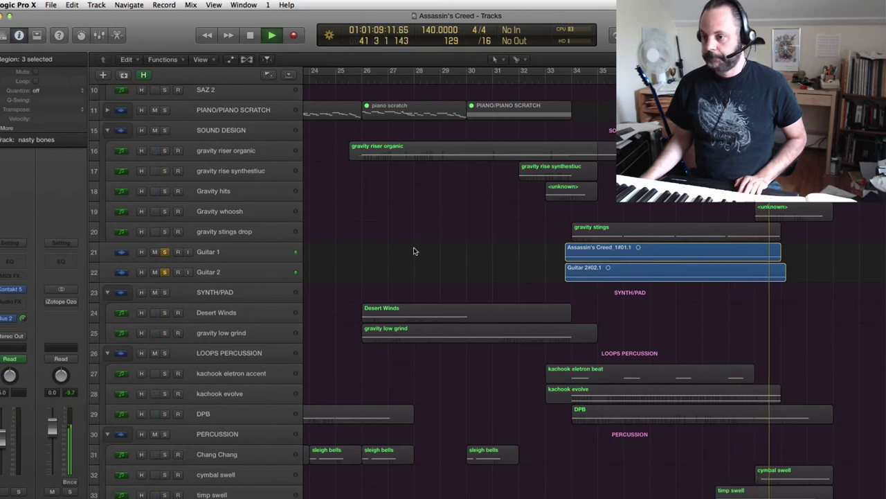
key("space")
Add a solo on the BRASS stack and play it together with both guitars from bar 33 into bar 41
scroll(421, 255, "down", 5)
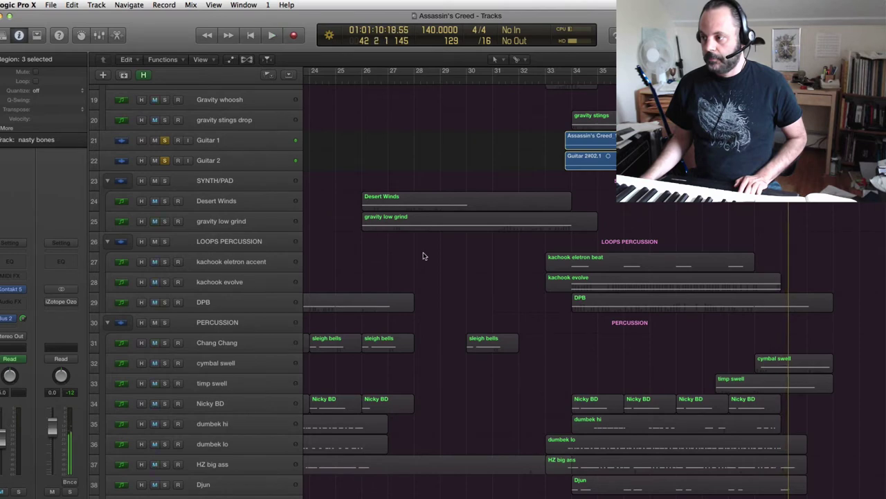
left_click(559, 76)
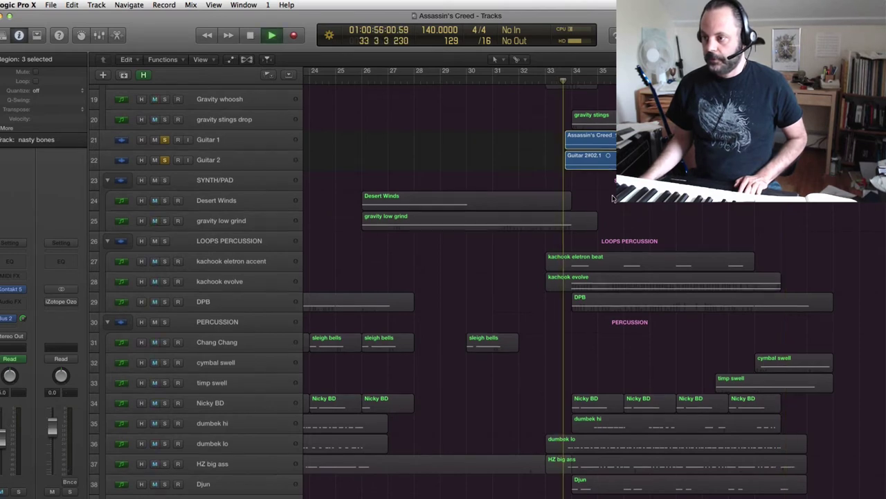
scroll(601, 197, "down", 5)
scroll(520, 205, "down", 20)
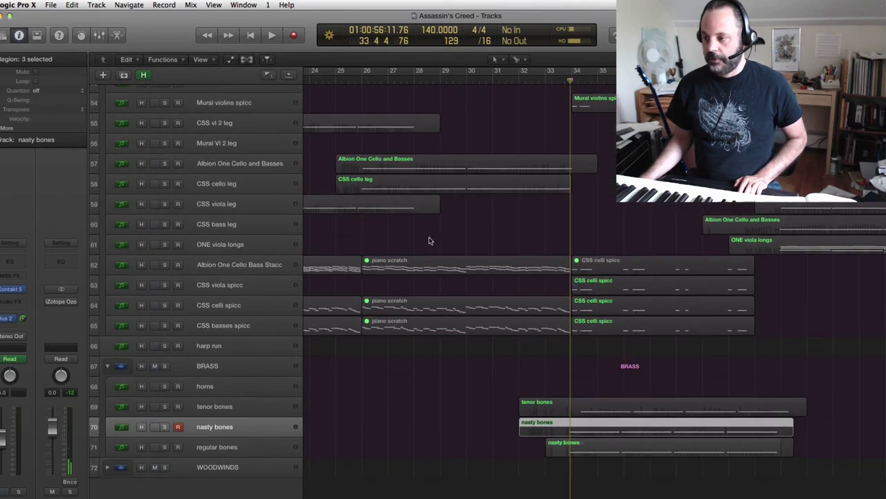
left_click(163, 369)
scroll(311, 356, "up", 20)
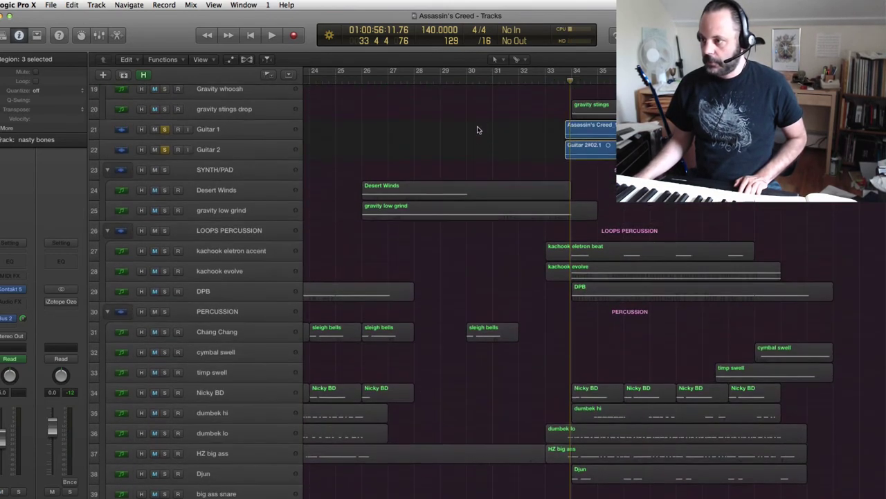
scroll(485, 118, "up", 5)
left_click(552, 85)
key("space")
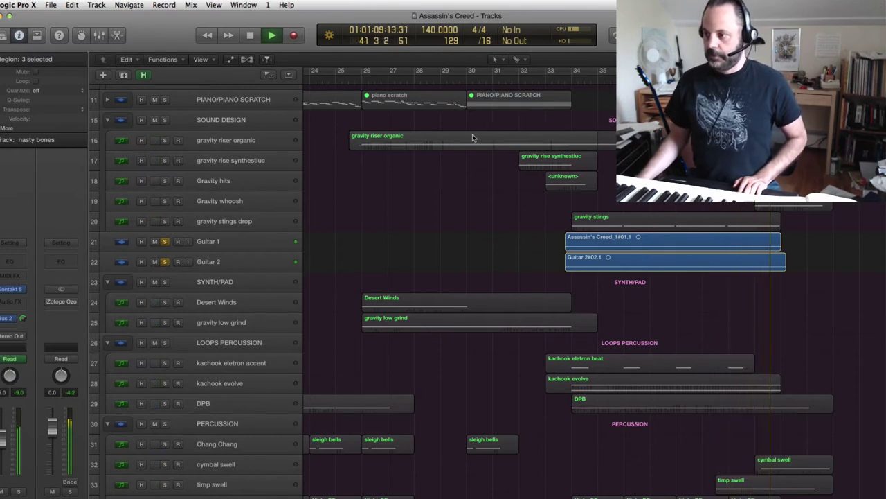
key("space")
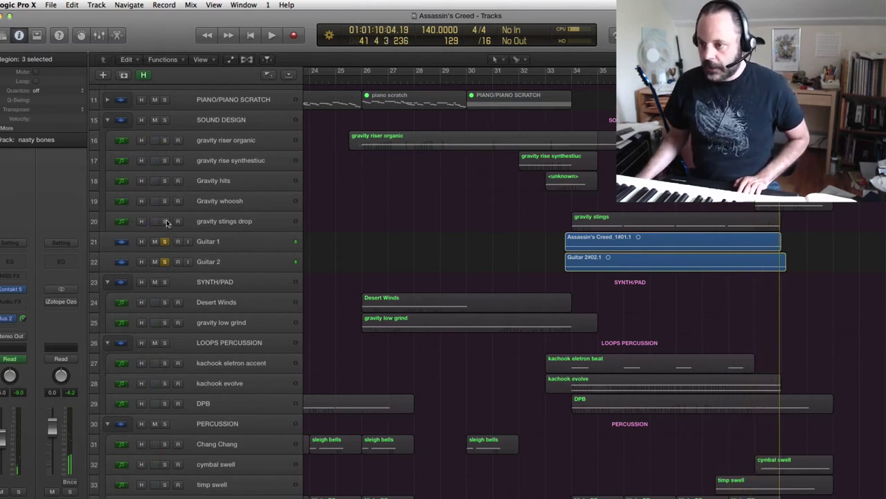
Switch the solo from Guitar 1 and Guitar 2 to gravity stings drop, and play from beat 3 of bar 33
left_click(165, 221)
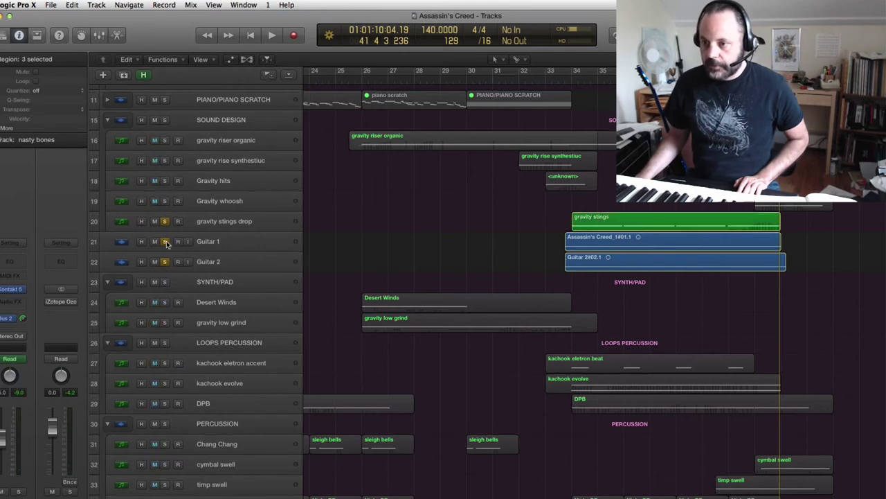
left_click(164, 241)
left_click(165, 262)
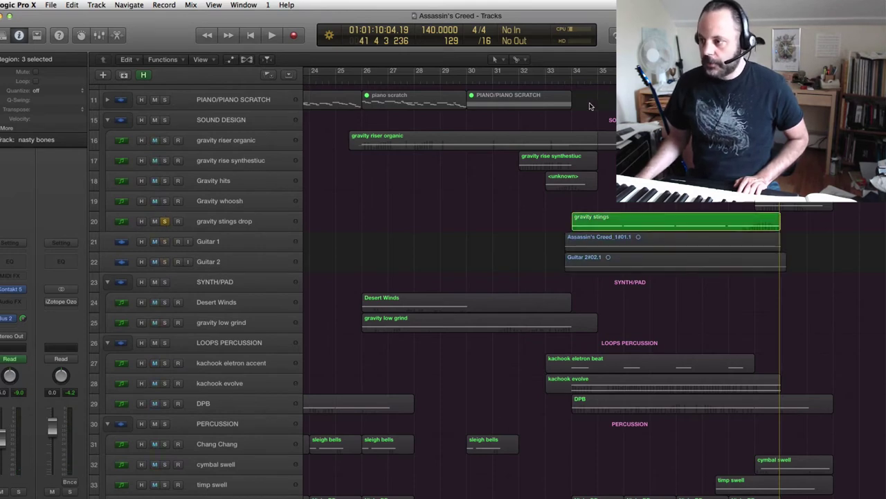
left_click(558, 83)
key("space")
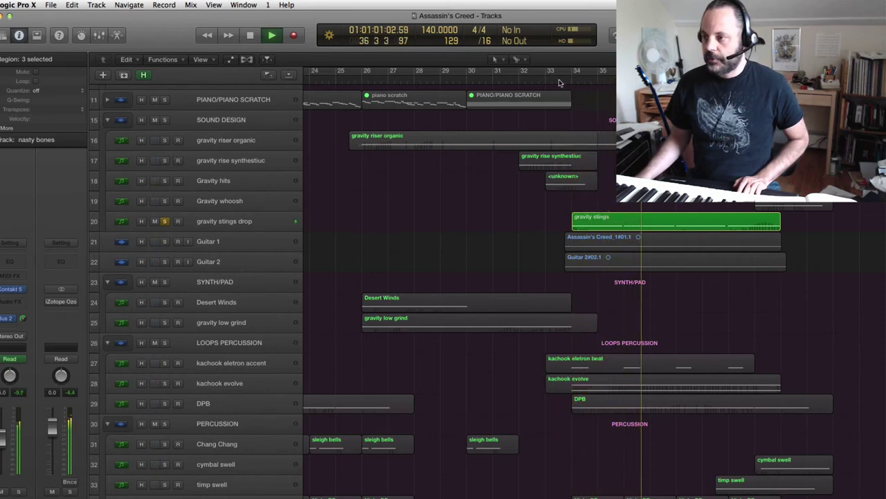
Add Guitar 1 and Guitar 2 back to the solo with gravity stings drop, and replay from beat 3 of bar 33 into bar 41
left_click(165, 242)
key("space")
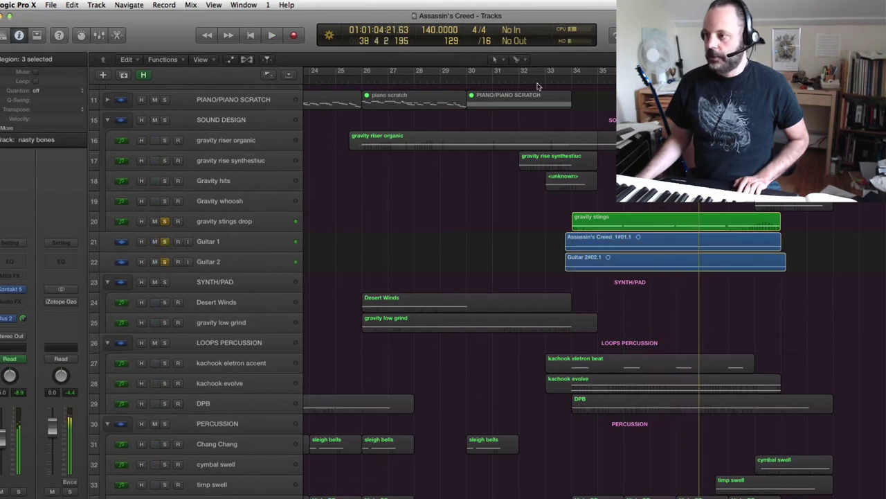
left_click(560, 83)
key("space")
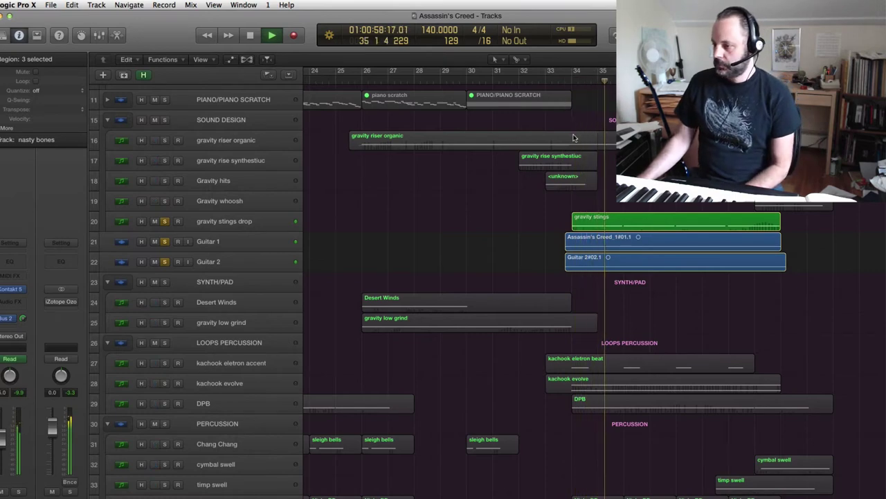
scroll(575, 142, "up", 5)
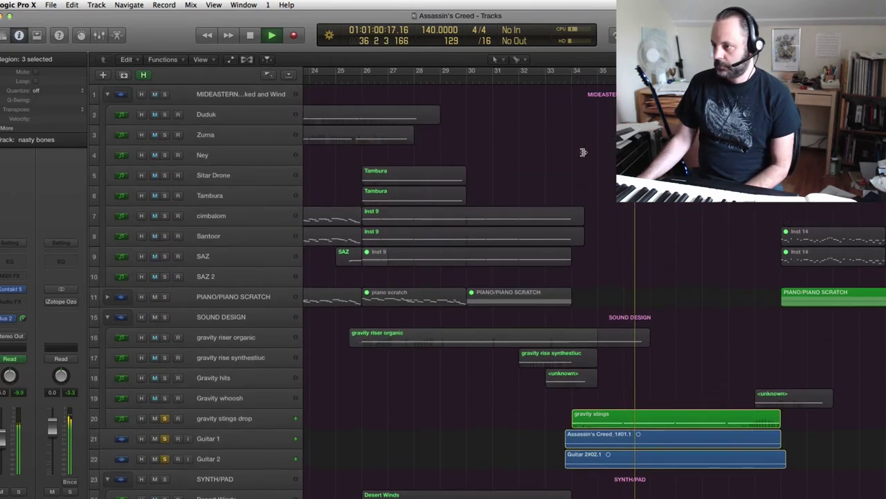
scroll(583, 153, "down", 3)
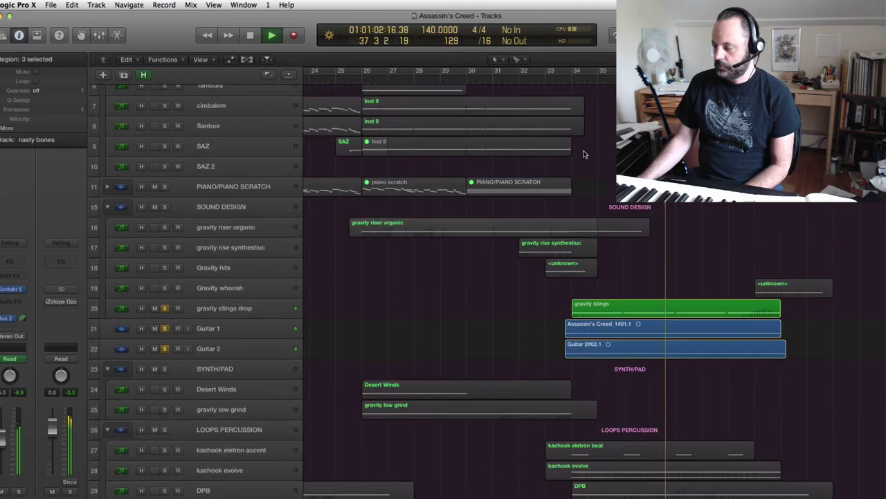
scroll(583, 153, "down", 2)
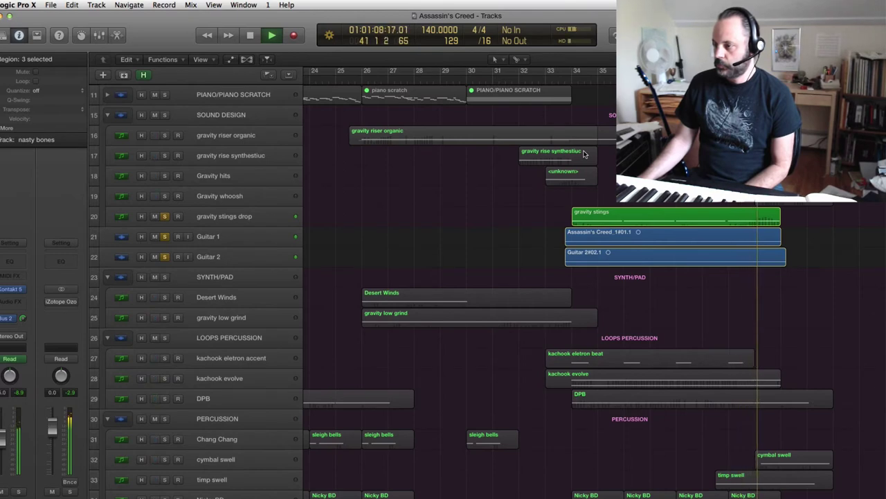
Add a solo on Gravity whoosh and replay the soloed layers from bar 41 to beat 4 of that bar
key("space")
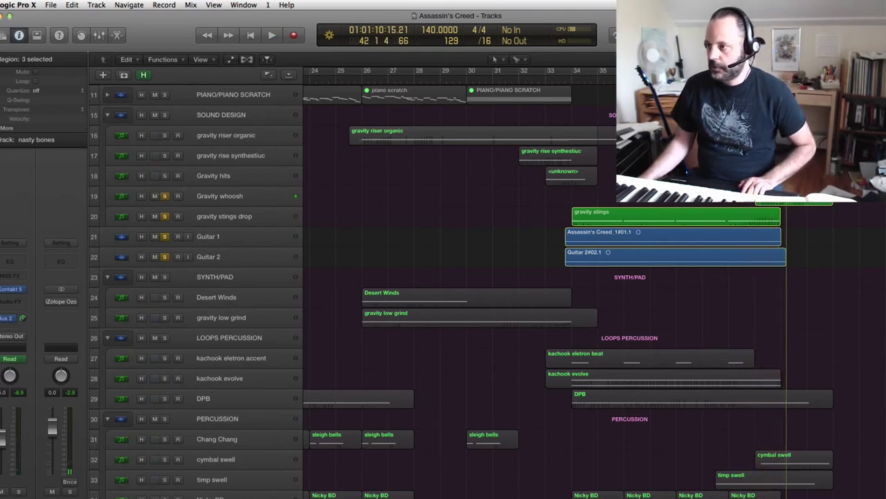
key("space")
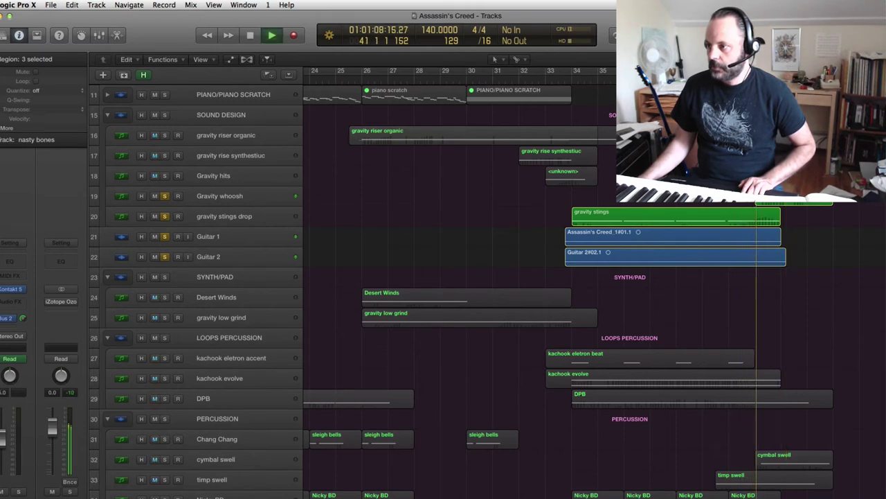
key("space")
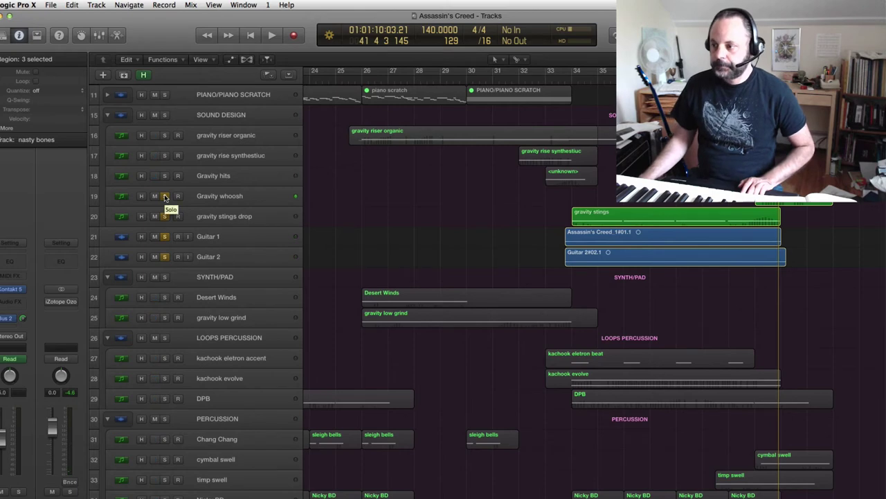
Turn off solo on the Gravity whoosh, gravity stings drop, Guitar 1, Guitar 2 and BRASS tracks
left_click_drag(165, 197, 165, 256)
scroll(351, 262, "down", 10)
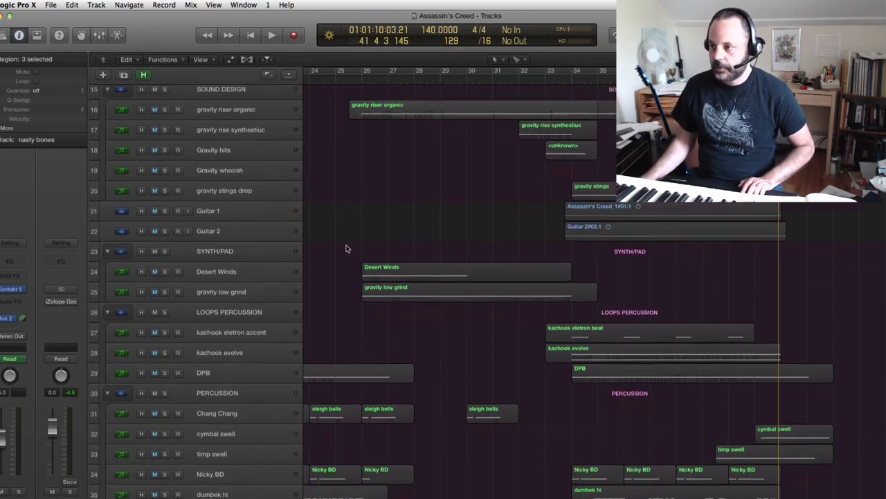
scroll(343, 311, "down", 6)
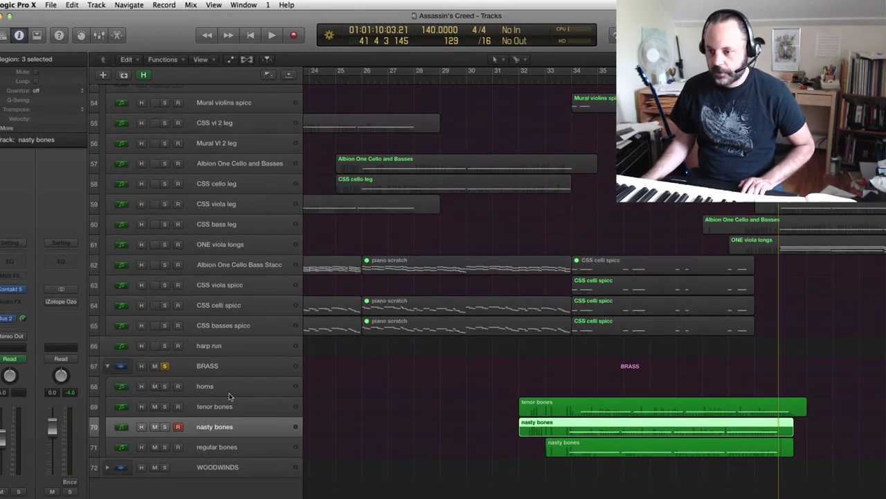
left_click(165, 367)
Audition the kachook eletron accent track alone in solo from bar 33, stop playback and unsolo it
scroll(276, 352, "up", 3)
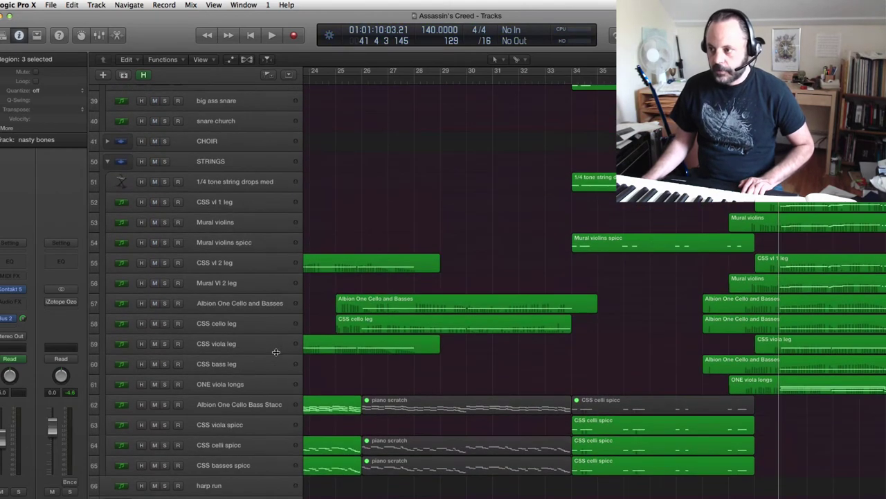
scroll(295, 352, "up", 5)
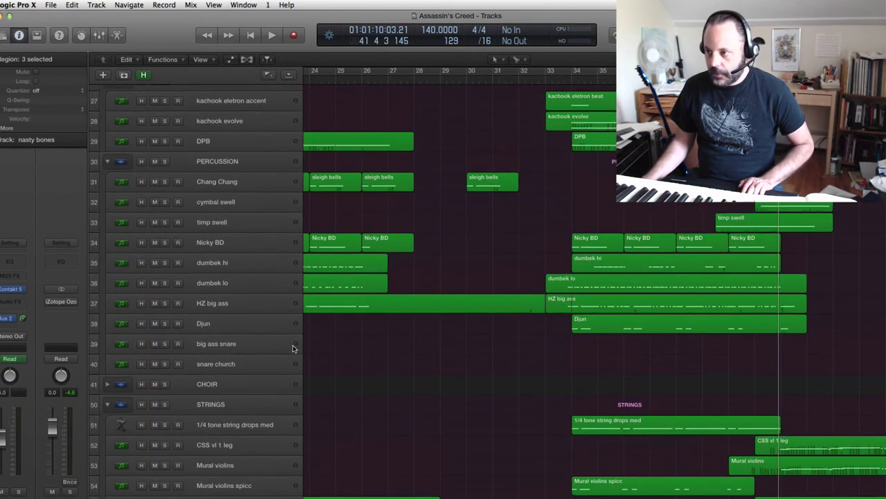
scroll(285, 346, "up", 2)
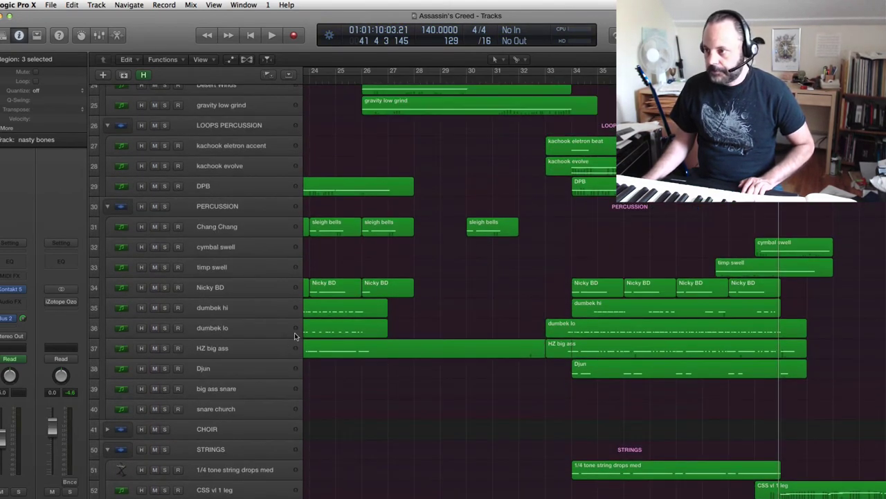
scroll(289, 318, "up", 3)
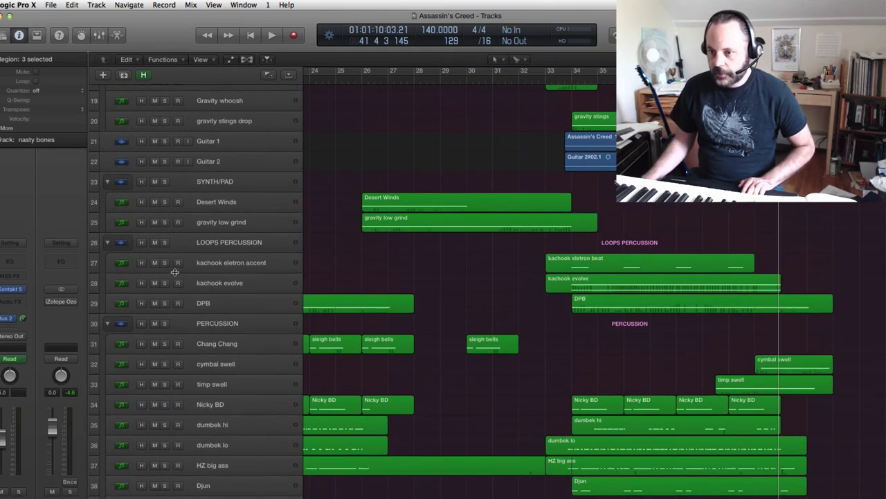
left_click(559, 82)
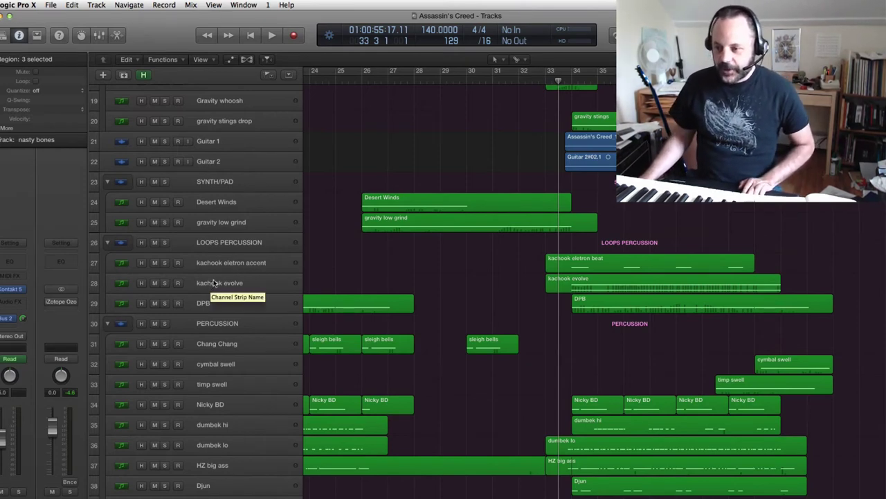
left_click(165, 263)
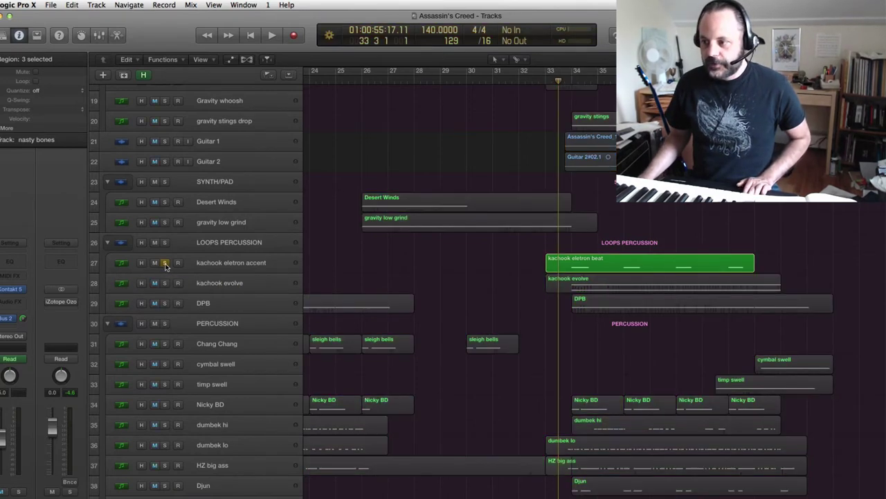
key("space")
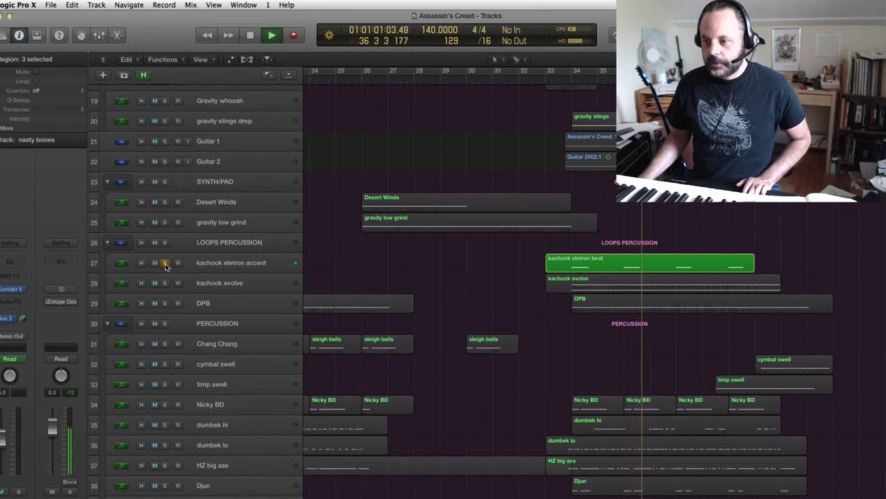
key("space")
left_click(164, 263)
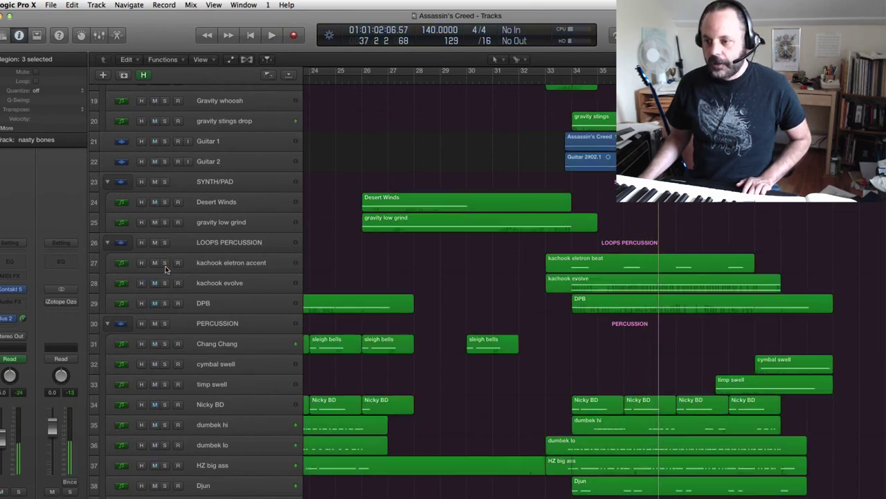
Solo the kachook evolve track, play it from bar 33 and stop playback
left_click(164, 282)
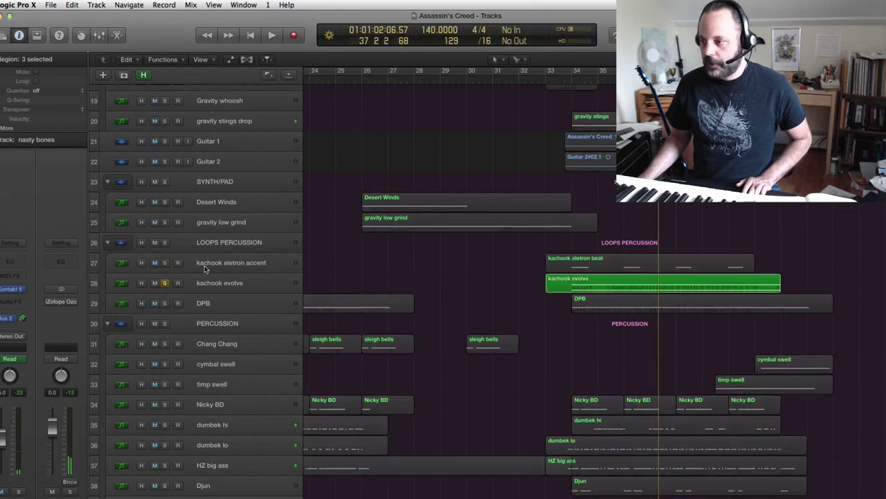
left_click(562, 82)
key("space")
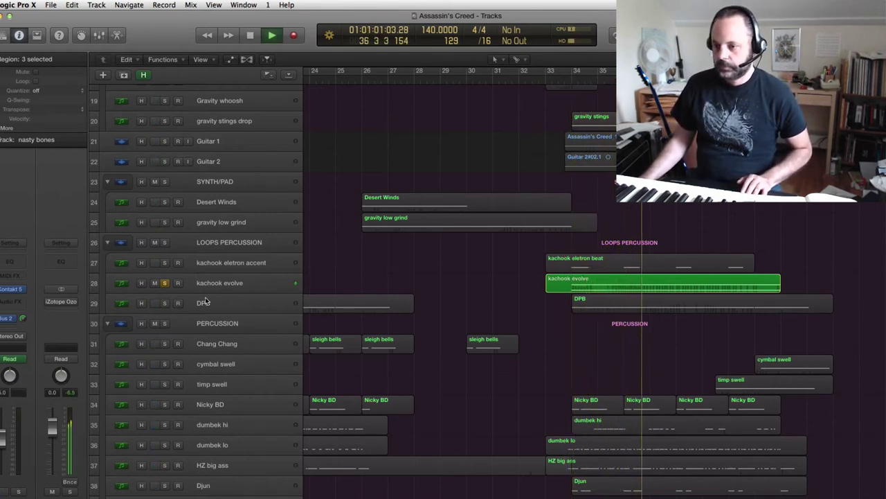
key("space")
Add the DPB track to the solo and play it together with kachook evolve from bar 33
left_click(165, 303)
left_click(560, 81)
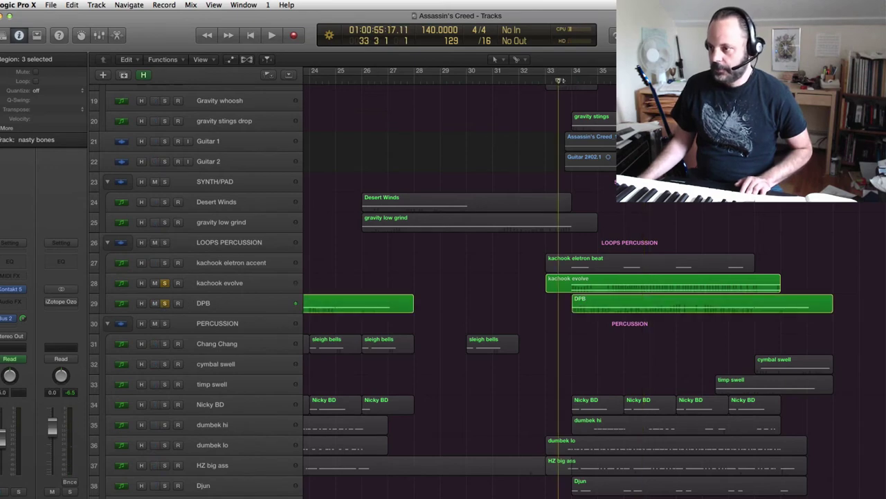
key("space")
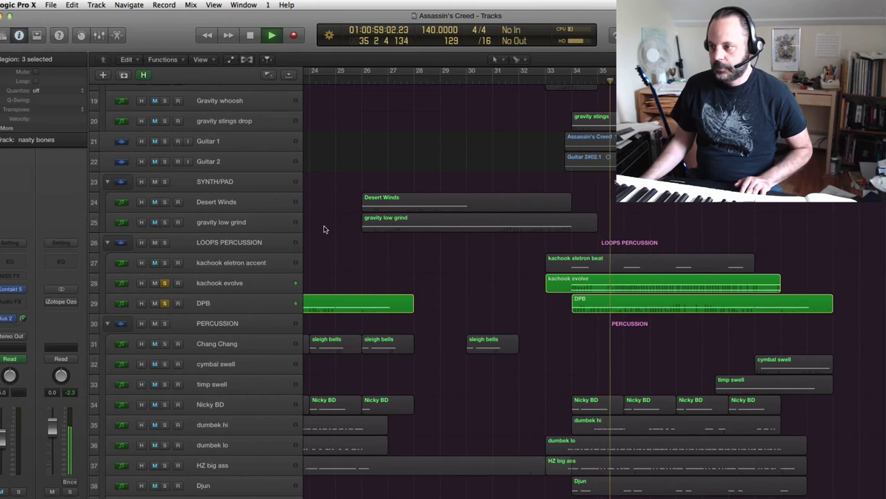
Add kachook eletron accent to the solo, play all three percussion loops again from bar 33, and stop playback
left_click(164, 262)
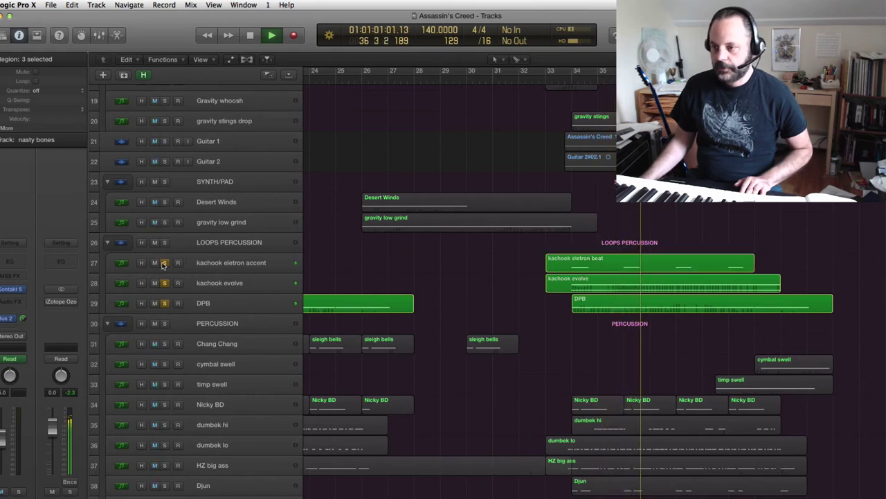
key("space")
left_click(559, 78)
key("space")
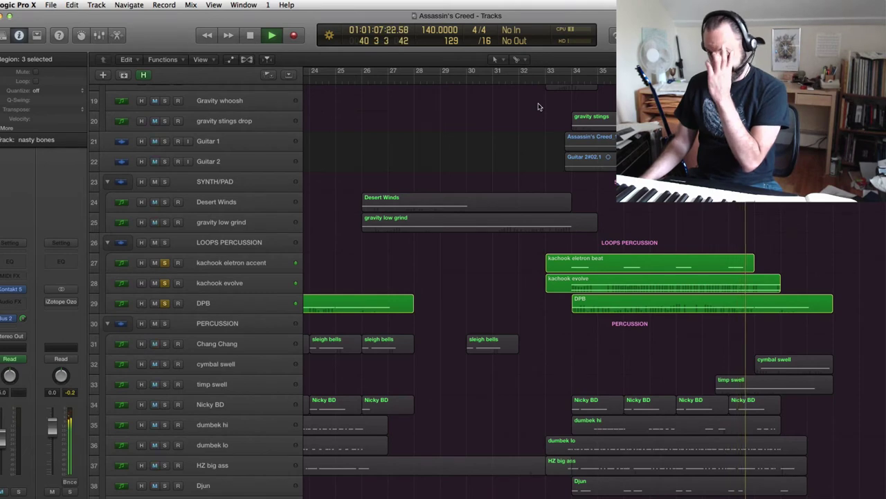
key("space")
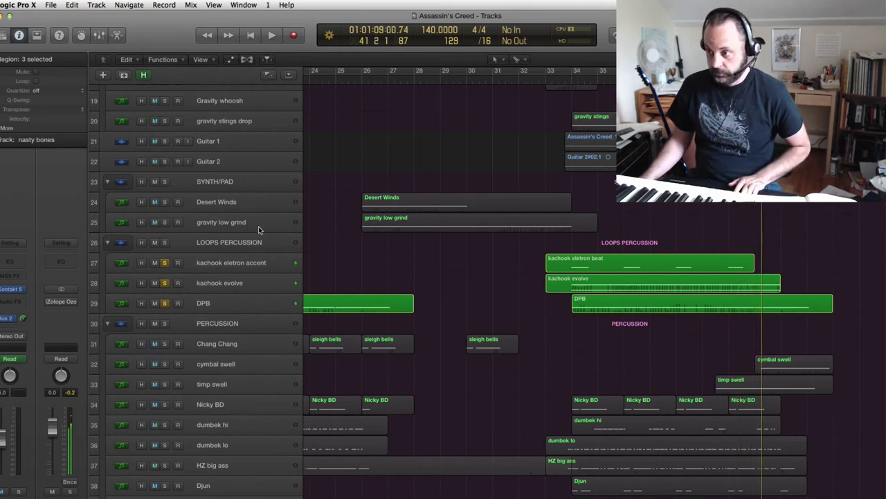
Turn off solo on the kachook eletron accent, kachook evolve and DPB tracks
left_click(164, 263)
left_click(164, 282)
left_click(164, 303)
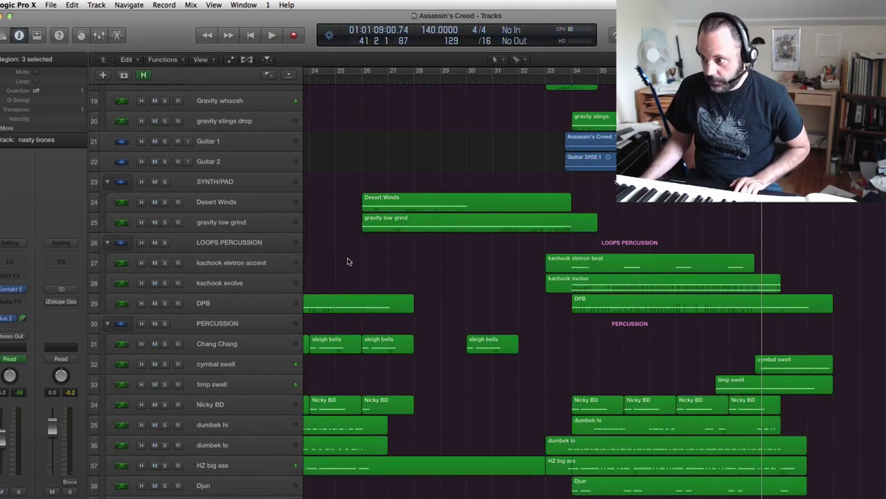
Solo the Djun, HZ big ass and Nicky BD percussion tracks, play them together from bar 33 and stop playback
scroll(353, 258, "down", 5)
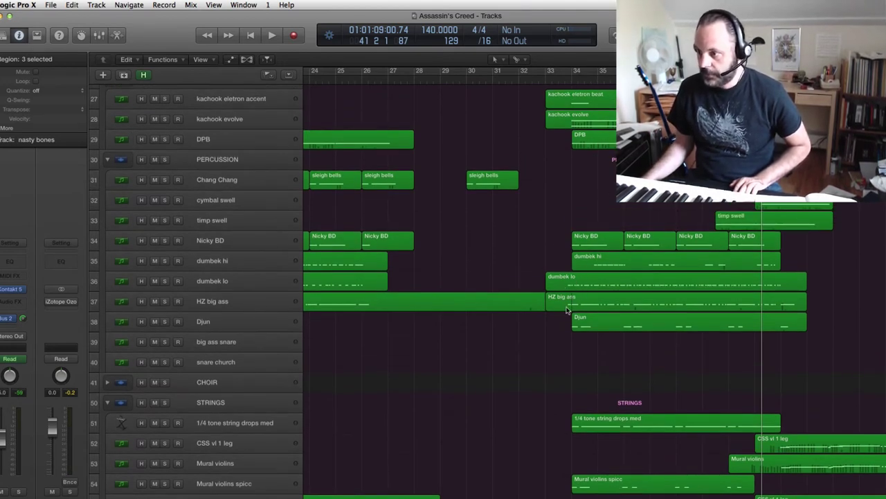
left_click(164, 321)
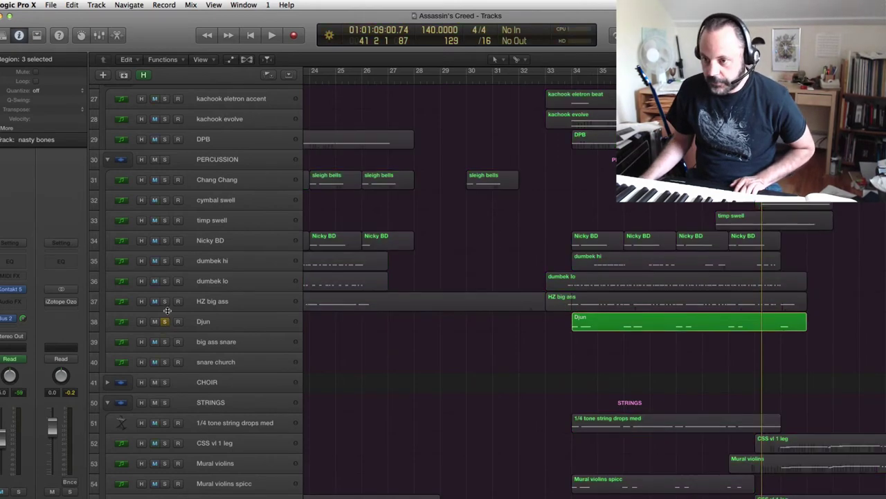
left_click(164, 301)
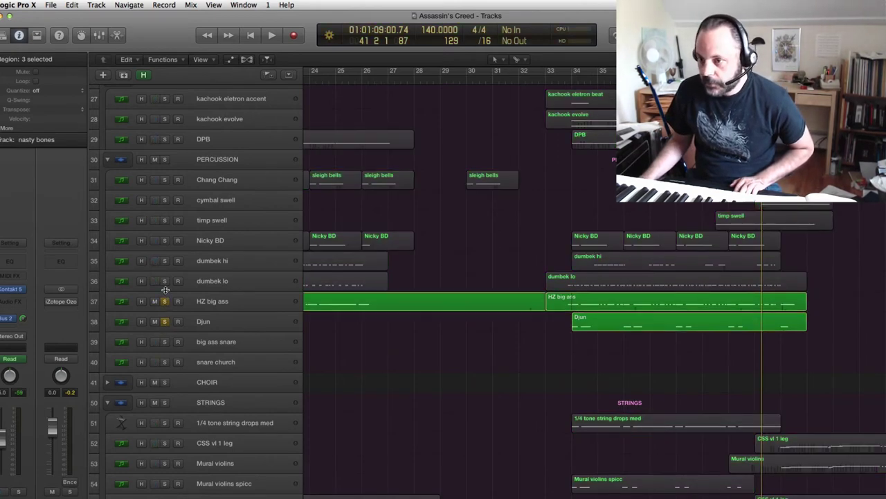
left_click(165, 241)
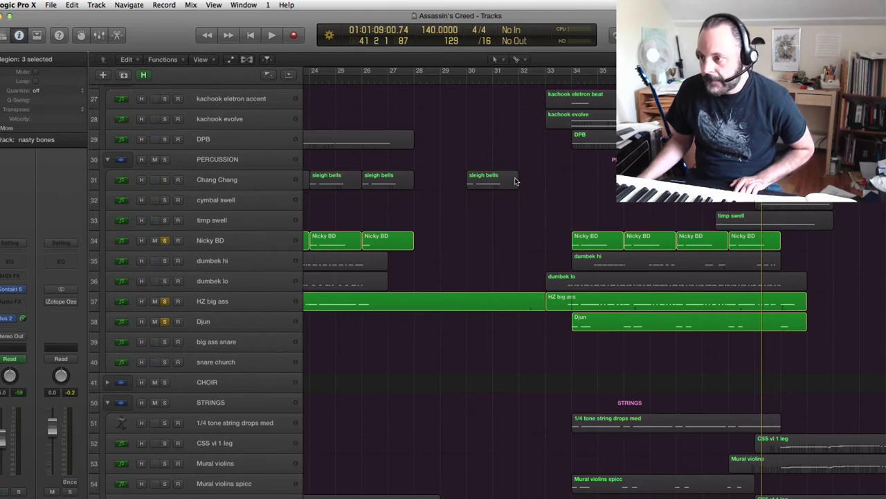
left_click(560, 81)
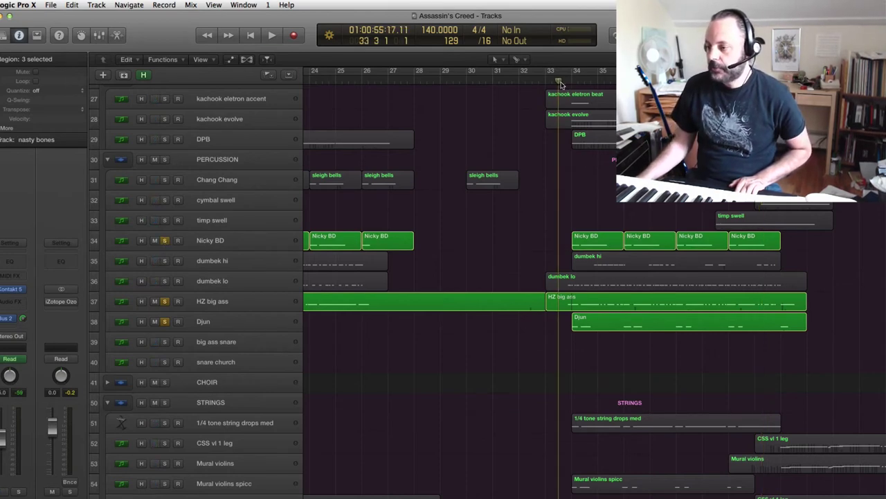
key("space")
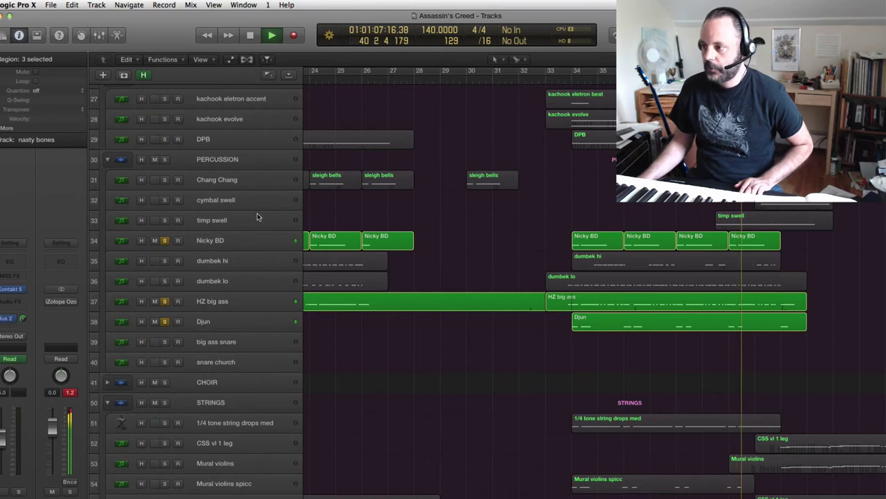
key("space")
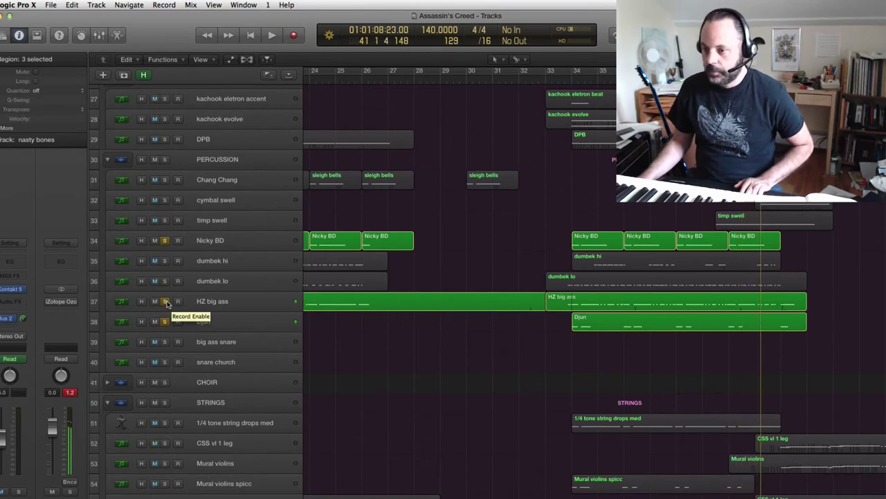
Turn off solo on the HZ big ass, Djun and Nicky BD tracks
left_click(165, 302)
left_click(165, 321)
left_click(165, 240)
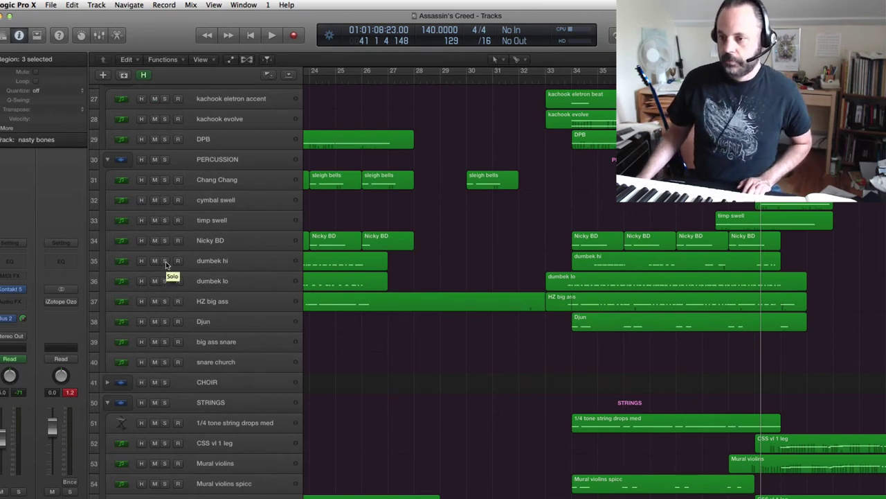
Solo the dumbek lo track, play it from bar 33 and stop playback
left_click(165, 281)
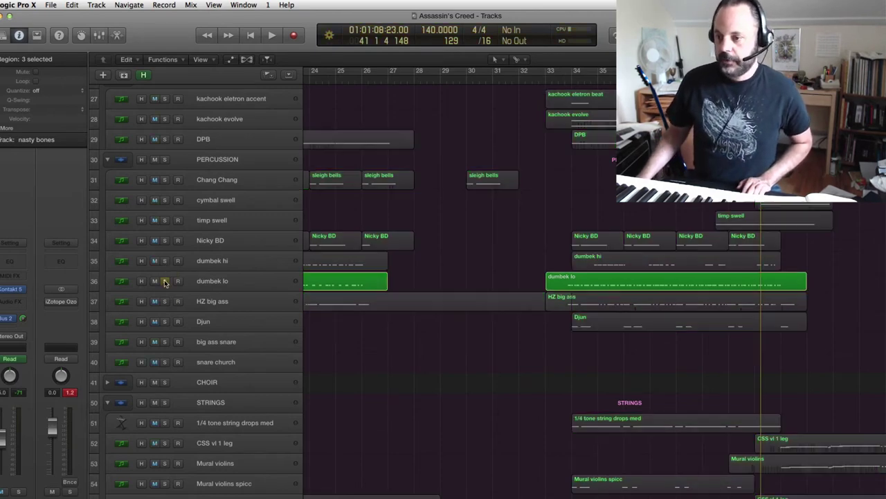
left_click(564, 81)
key("space")
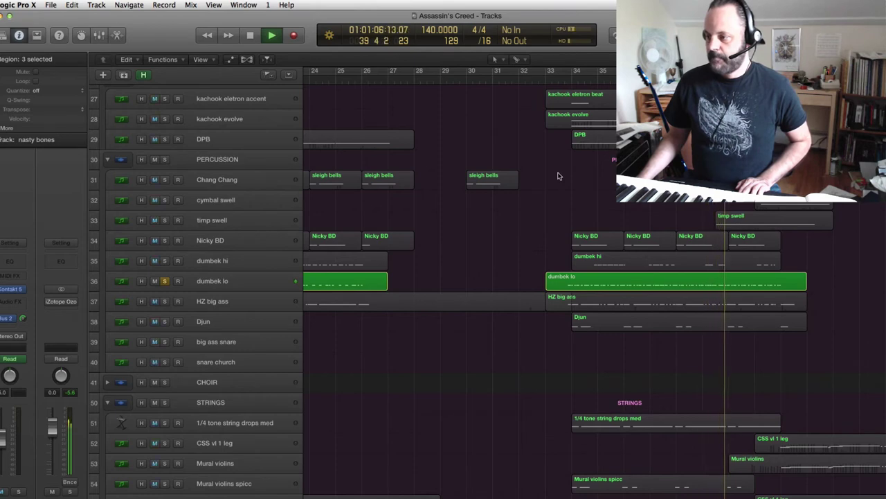
key("space")
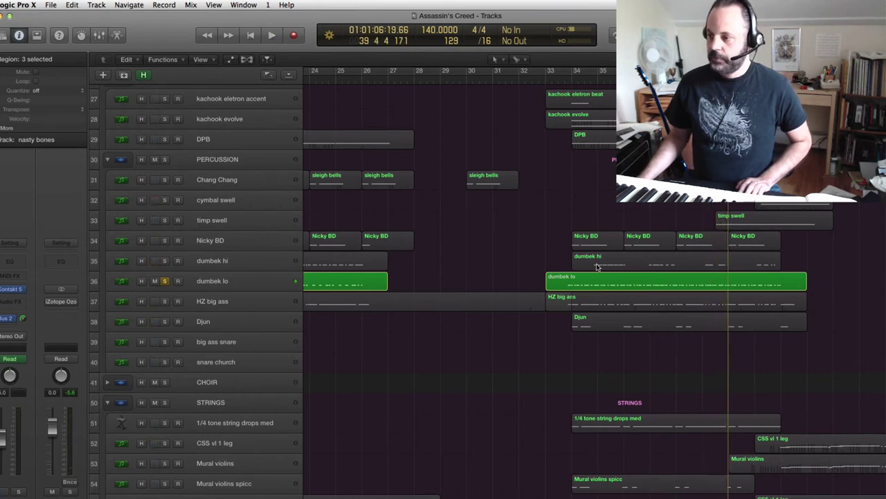
Solo dumbek hi, Djun and Nicky BD, unsolo dumbek lo, and play the combination from bar 33
left_click(165, 261)
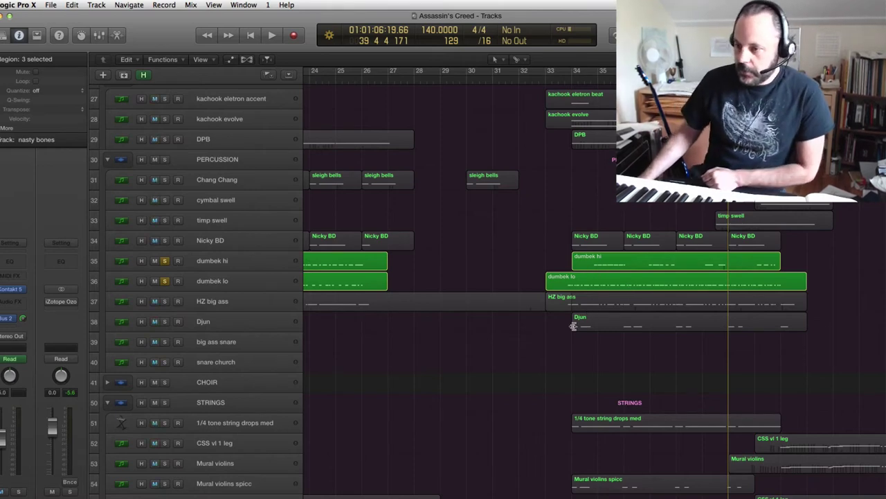
left_click(165, 323)
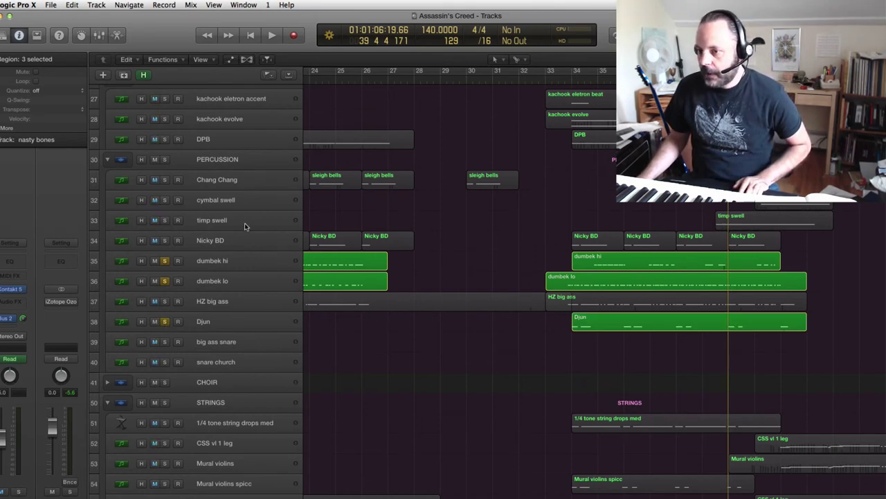
left_click(165, 240)
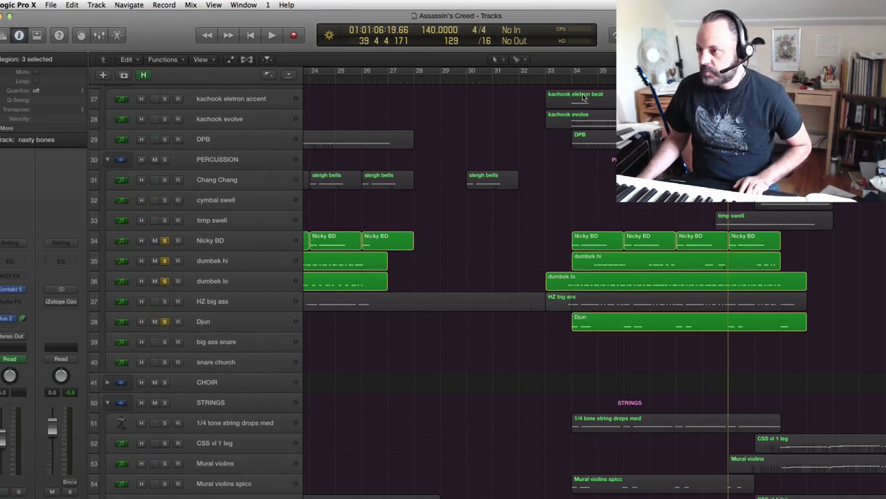
left_click(560, 82)
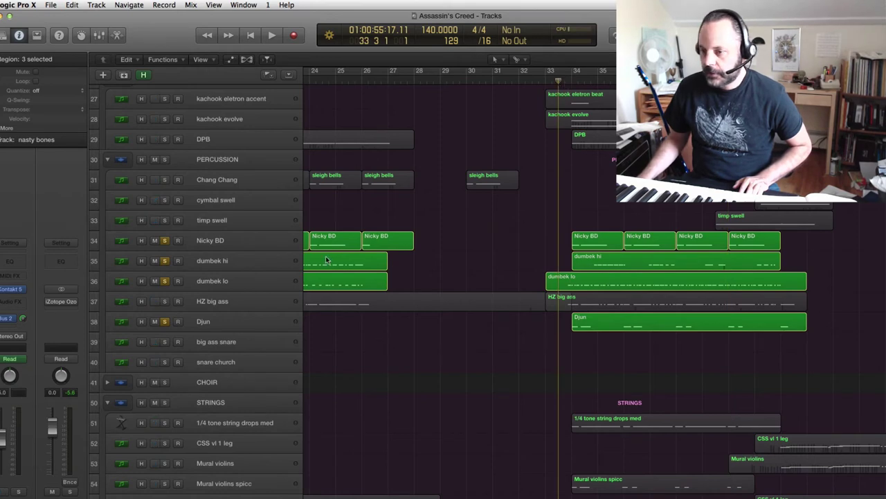
left_click(164, 281)
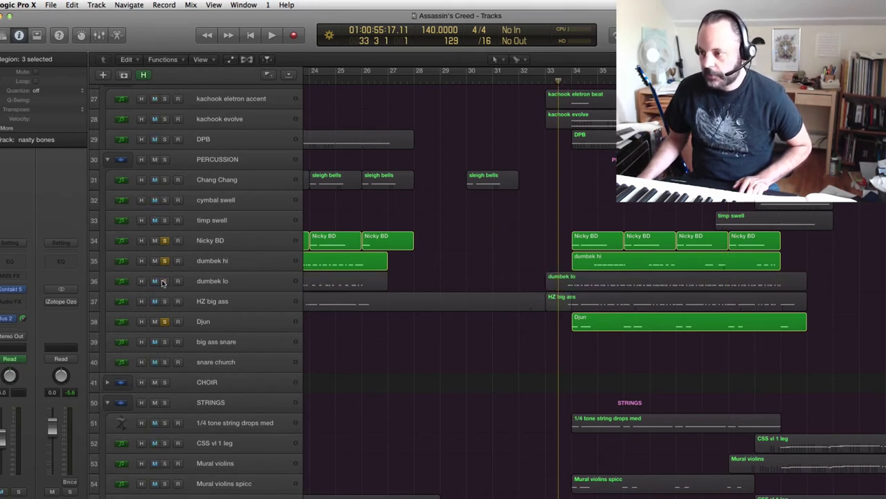
key("space")
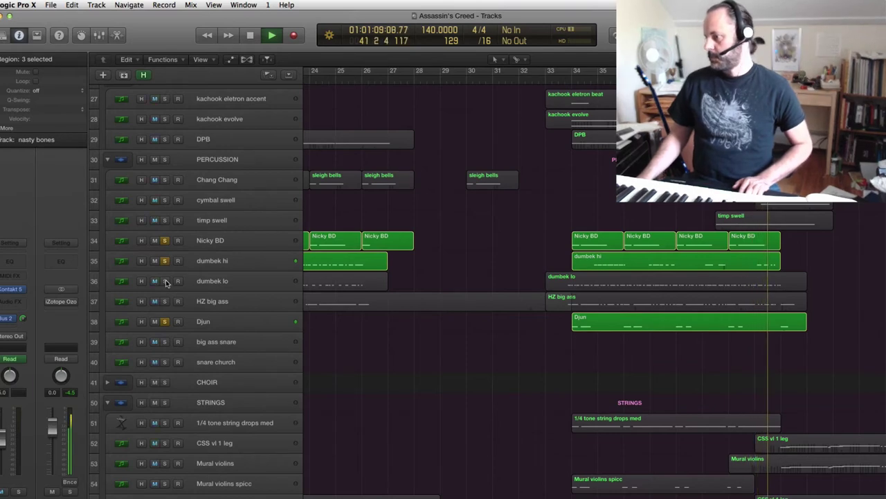
Stop playback, add dumbek lo and HZ big ass to the soloed percussion tracks, and play them together from bar 33
key("space")
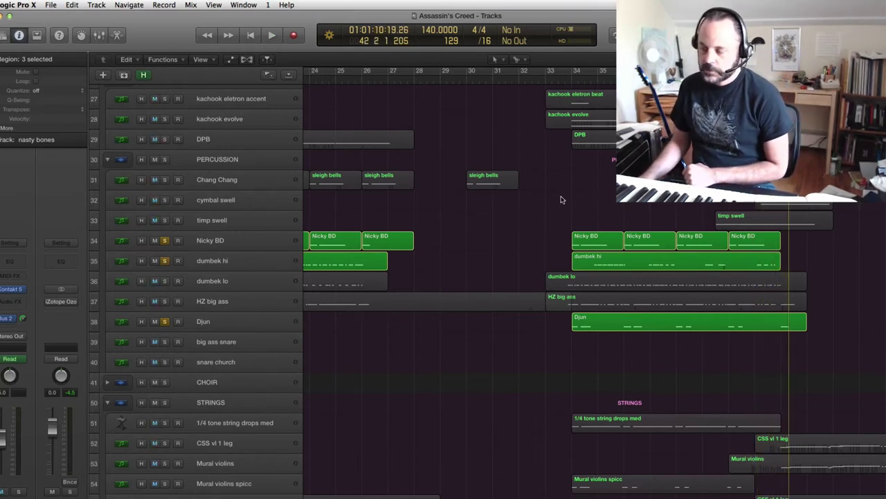
left_click(561, 83)
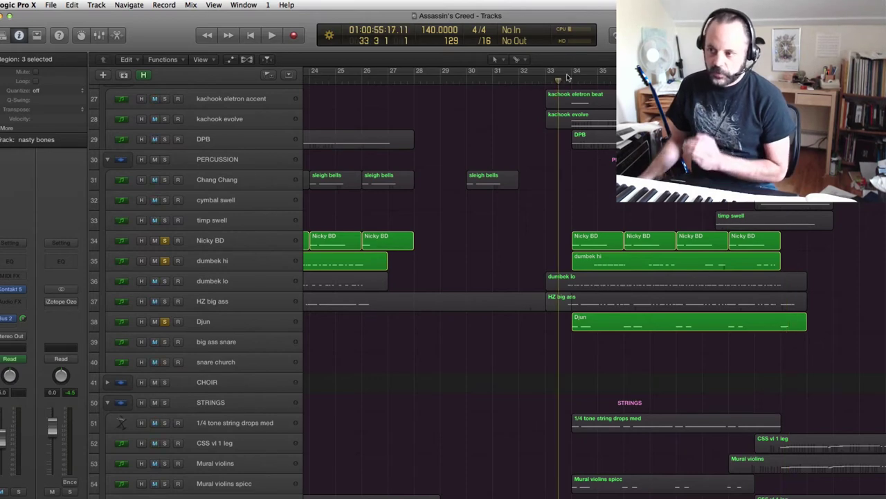
left_click(164, 281)
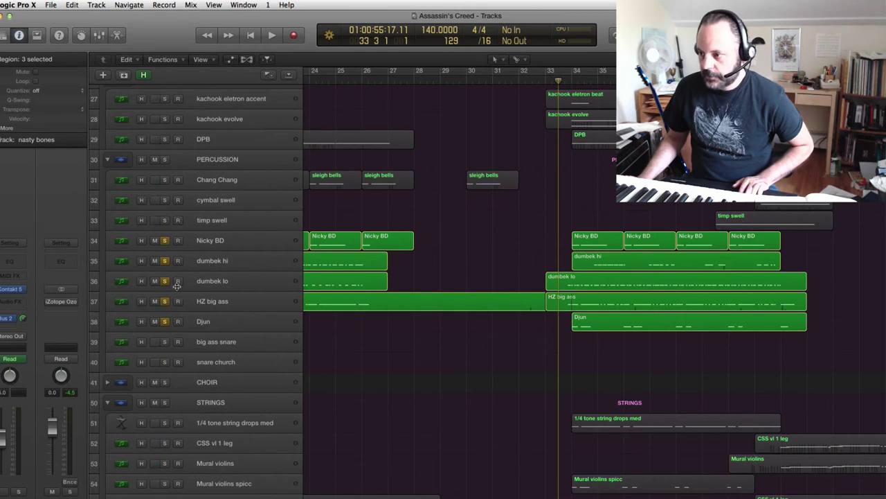
key("space")
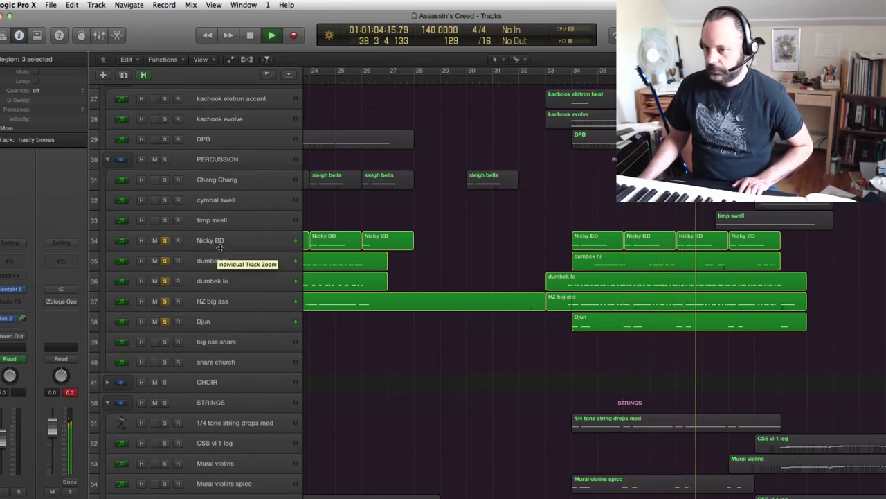
Select the dumbek hi, dumbek lo, Djun and HZ big ass tracks in turn to inspect their channel strips
left_click(226, 267)
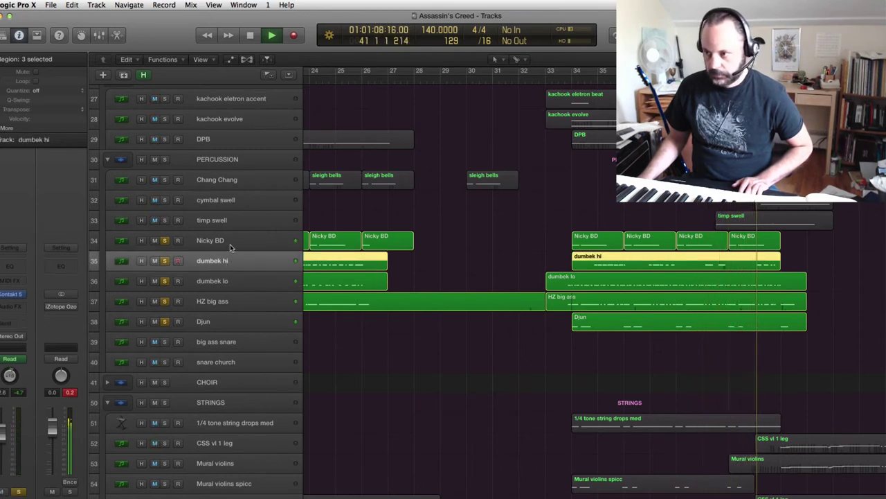
left_click(220, 281)
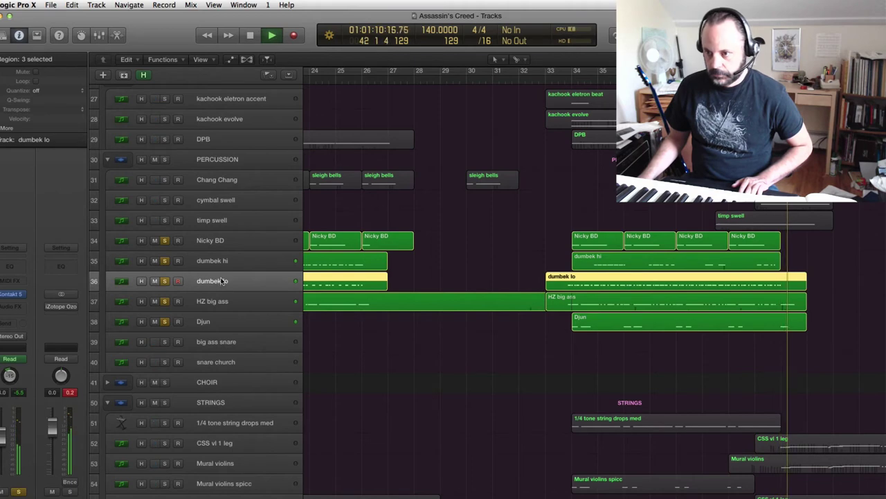
left_click(244, 267)
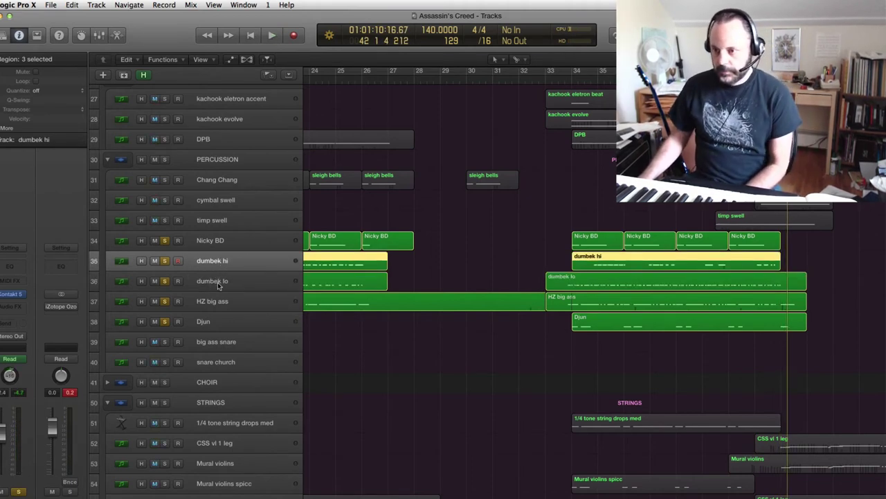
left_click(206, 322)
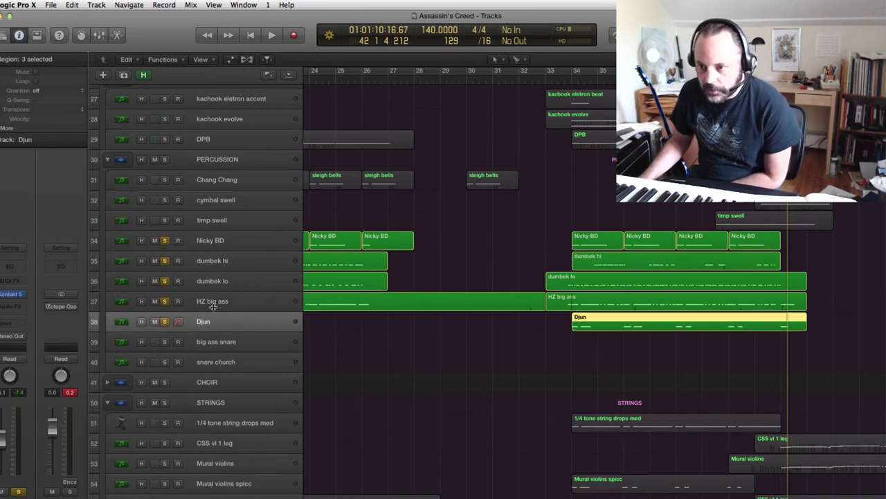
left_click(214, 306)
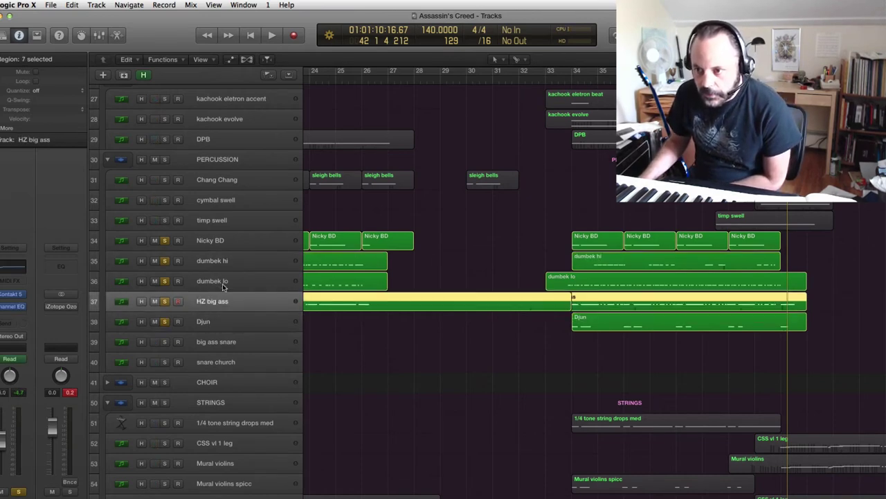
left_click(223, 287)
key("Up")
Inspect the Channel EQ on the HZ big ass track, close it, and select the Nicky BD track
left_click(228, 300)
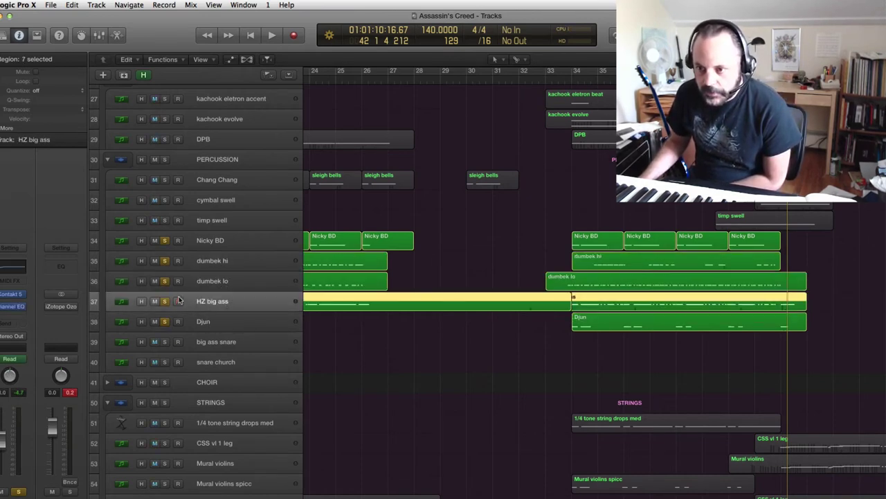
left_click(16, 269)
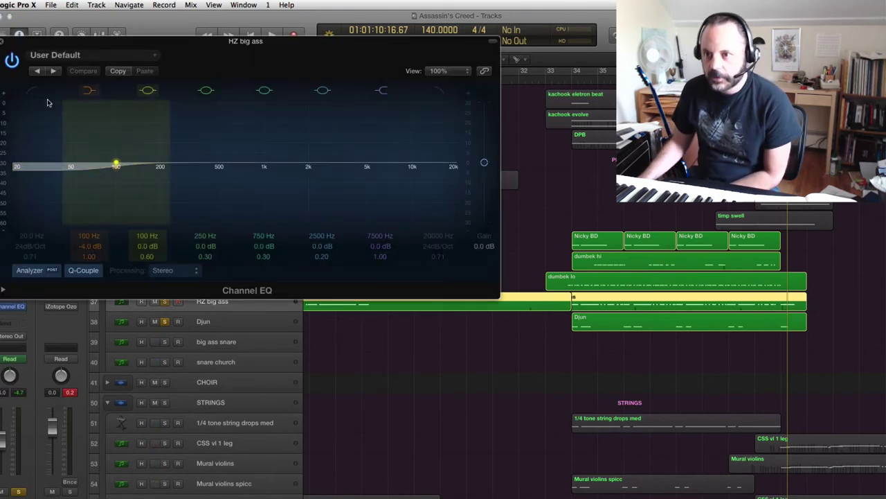
left_click(3, 42)
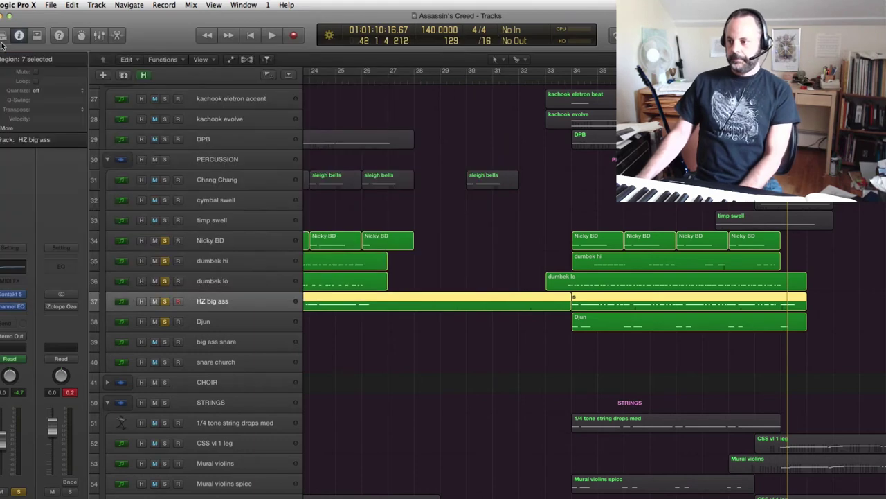
left_click(219, 242)
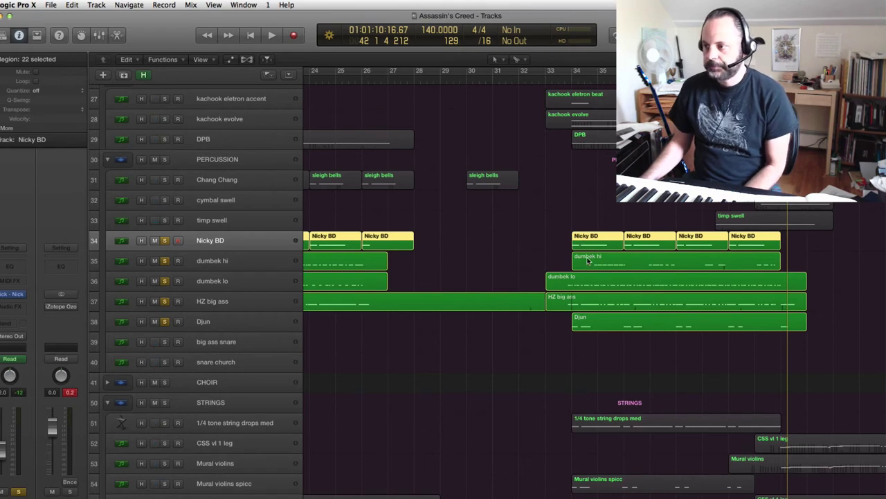
Add cymbal swell, timp swell and the LOOPS PERCUSSION folder to the solo group, play from bar 33 and stop playback
scroll(590, 259, "up", 2)
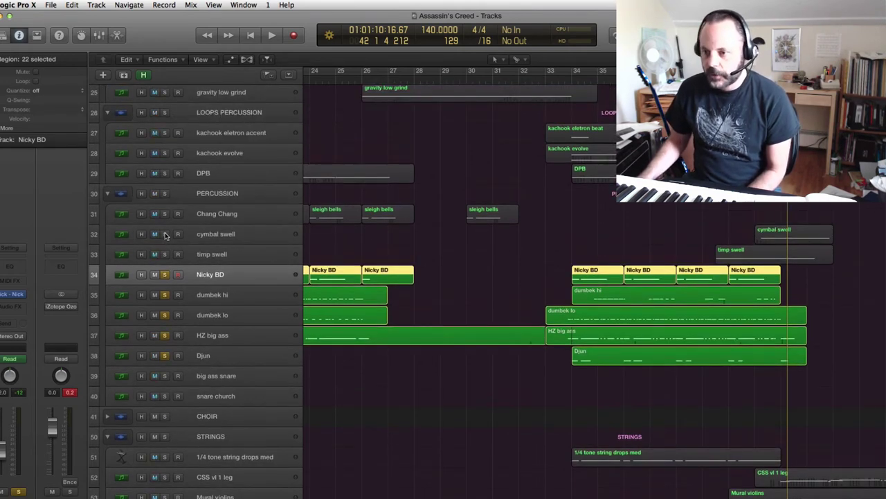
left_click_drag(165, 236, 164, 255)
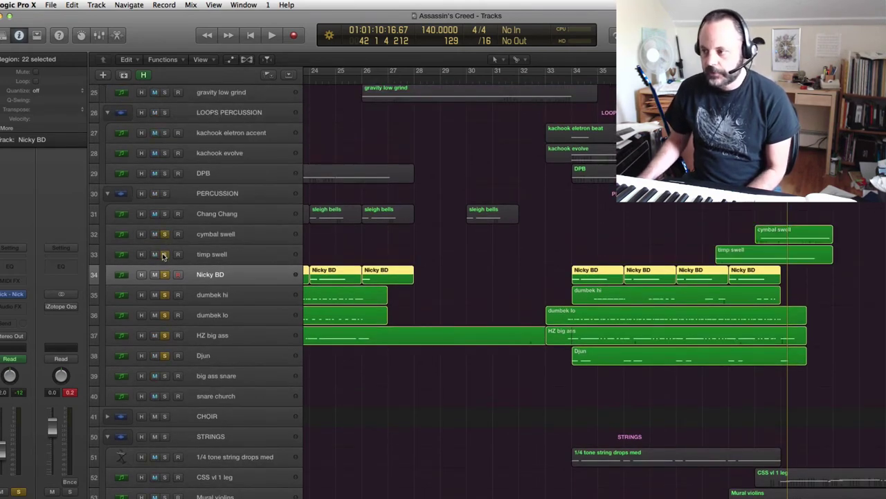
left_click(165, 112)
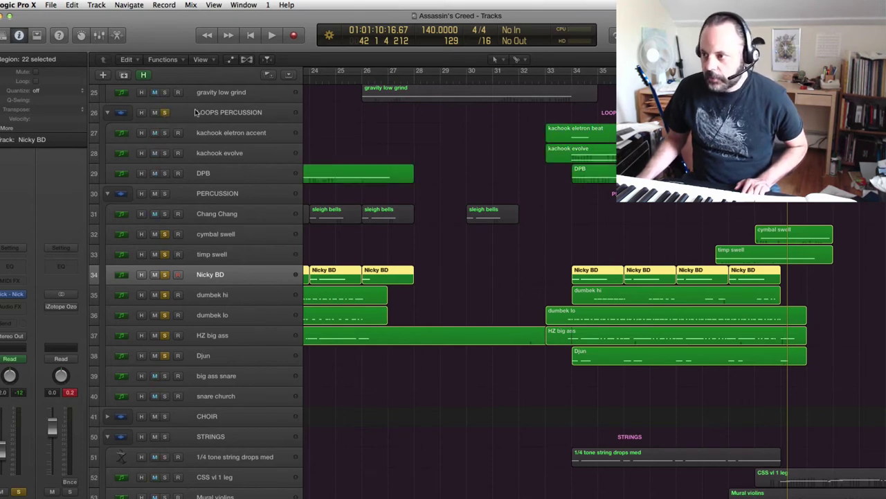
left_click(560, 81)
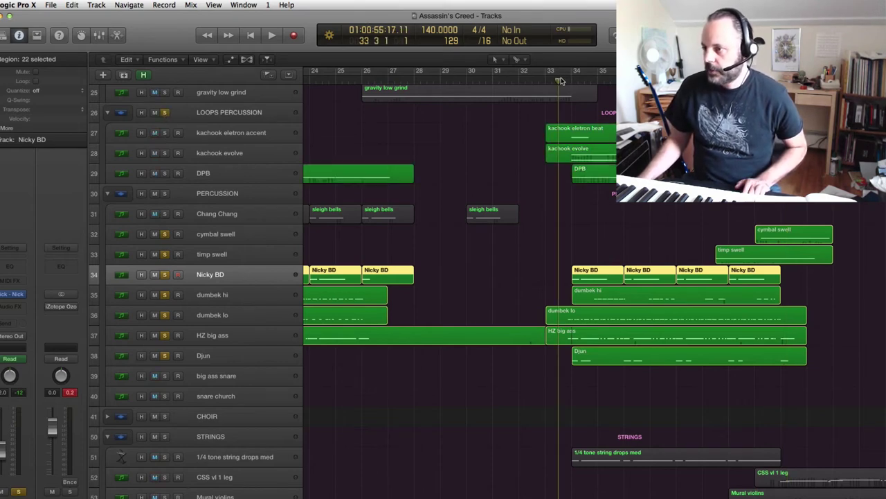
key("space")
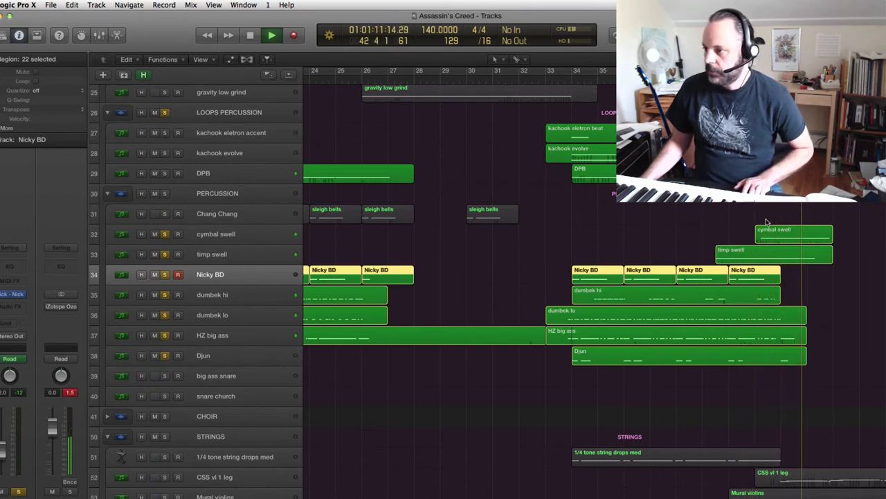
key("space")
Turn off solo on the loops folder and all percussion tracks, play the full mix from bar 33 and stop playback
left_click(564, 80)
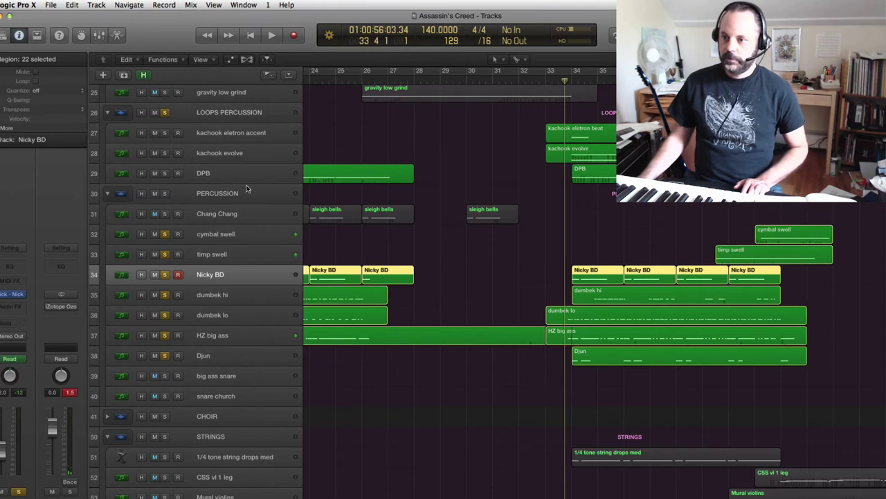
left_click_drag(164, 113, 166, 357)
key("space")
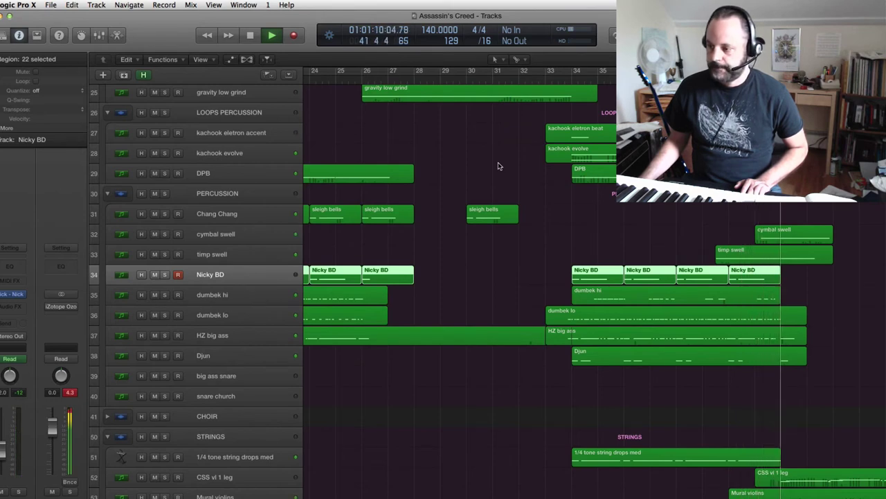
key("space")
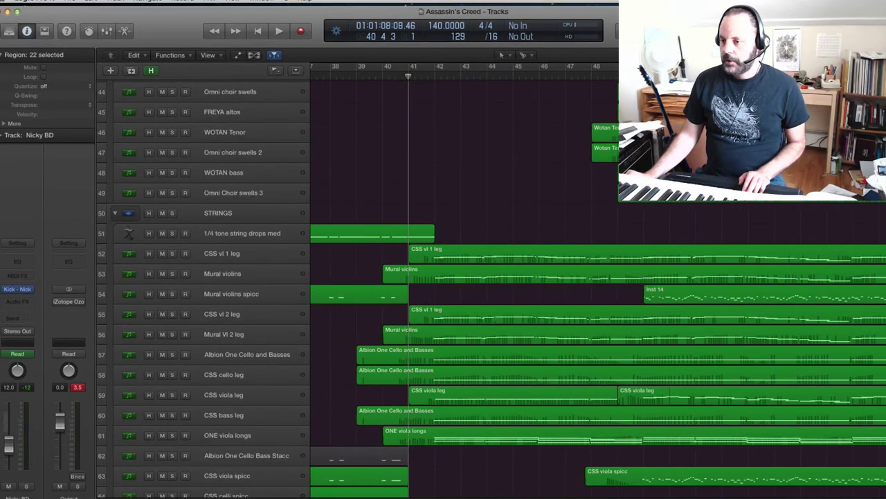
Play the full arrangement from bar 39 through the strings and choir section to bar 66, and stop playback
scroll(598, 277, "left", 2)
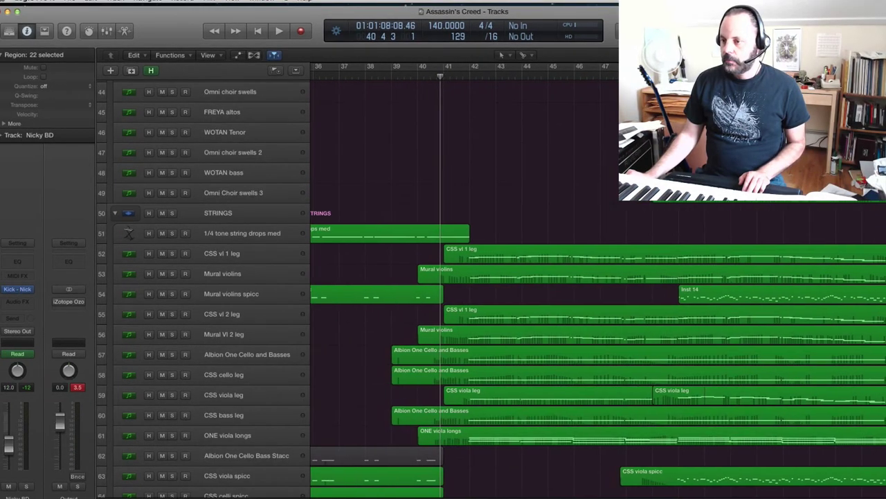
left_click(404, 76)
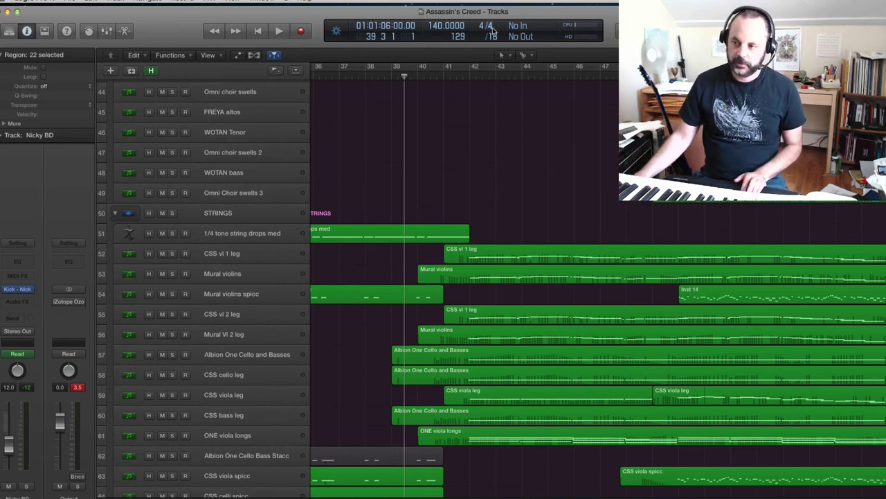
left_click(392, 78)
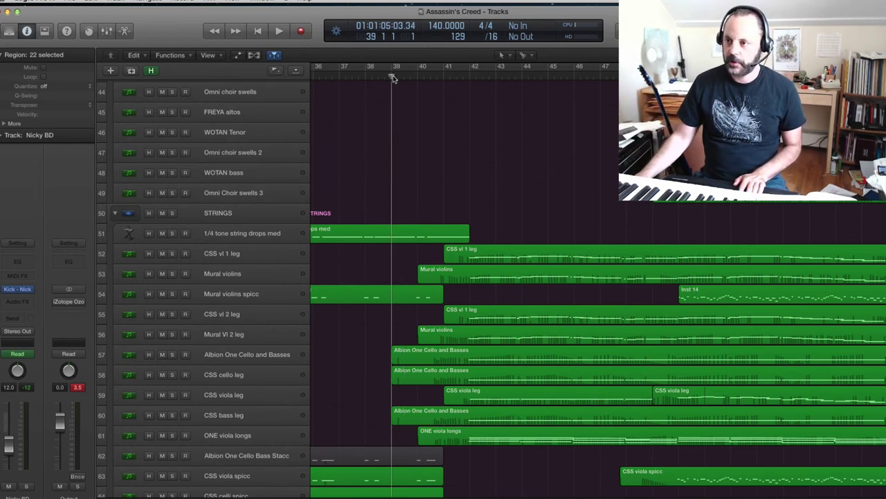
left_click(396, 77)
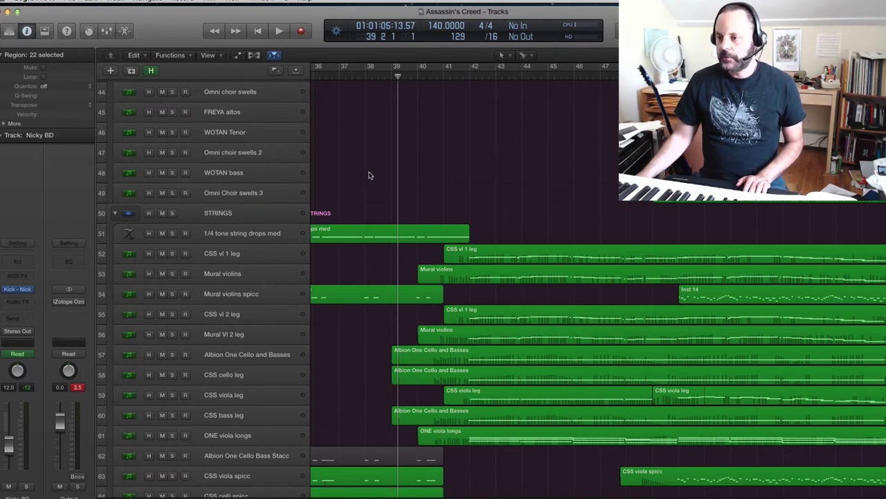
key("space")
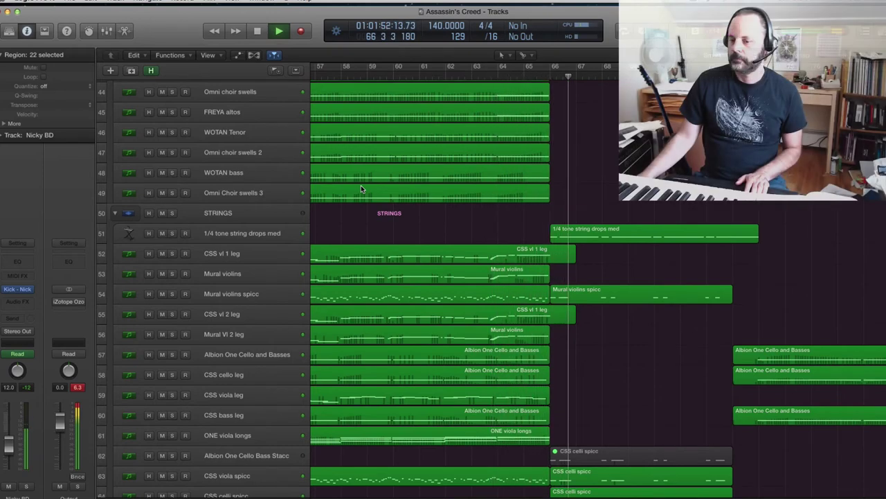
key("space")
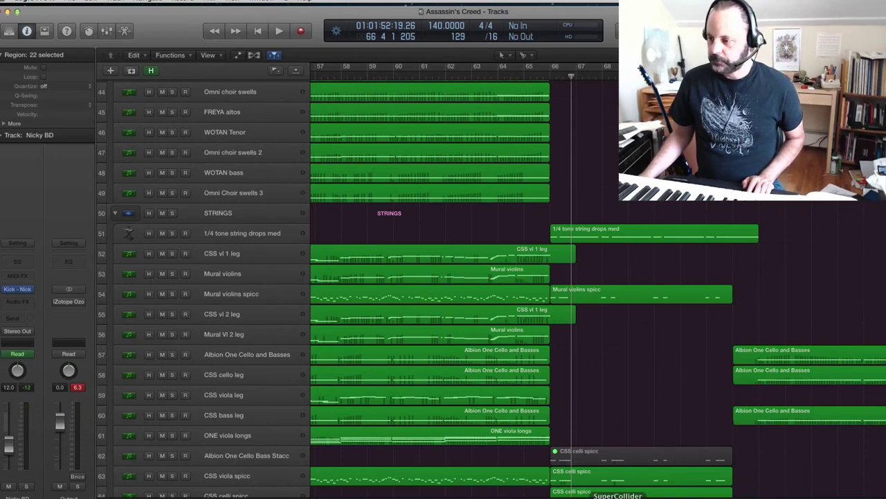
Solo the STRINGS folder, play it from bar 41 to the end of bar 65, and stop playback
scroll(599, 280, "left", 15)
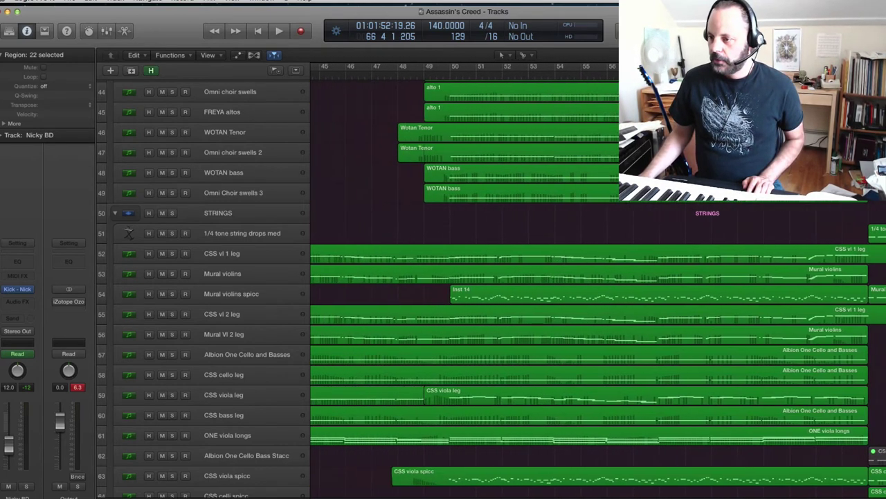
scroll(599, 281, "left", 5)
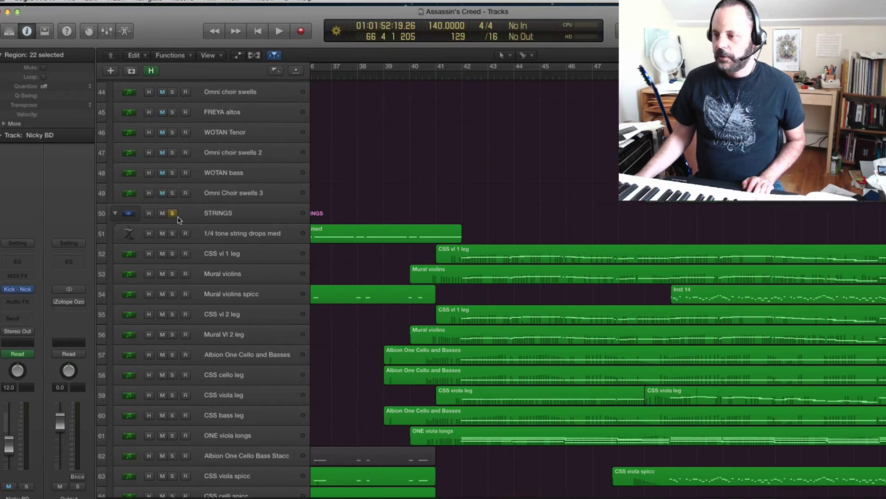
left_click(415, 79)
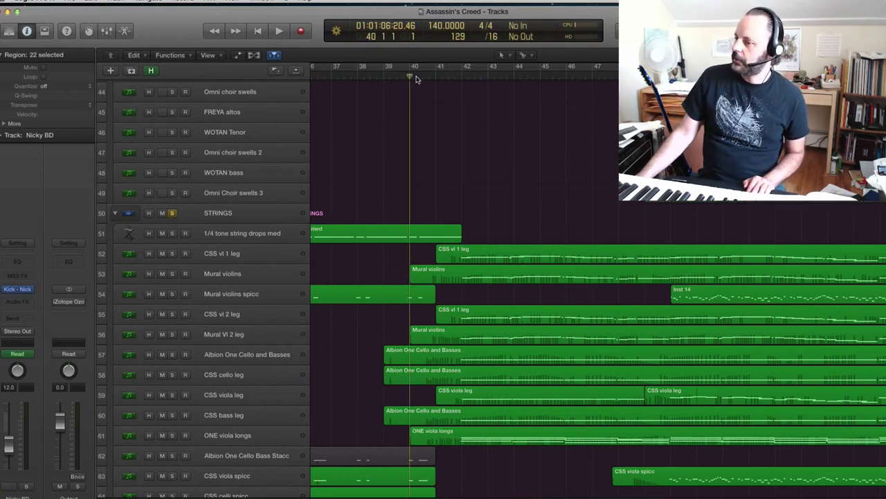
left_click_drag(410, 80, 409, 81)
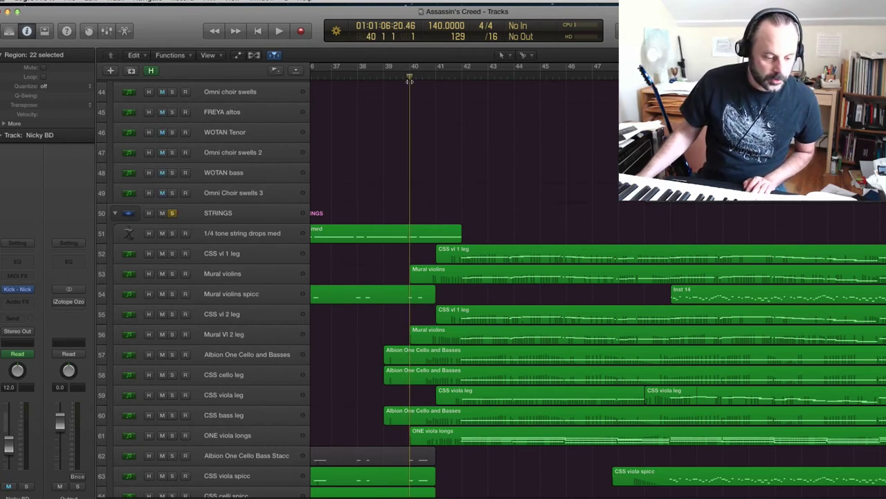
left_click_drag(410, 80, 451, 75)
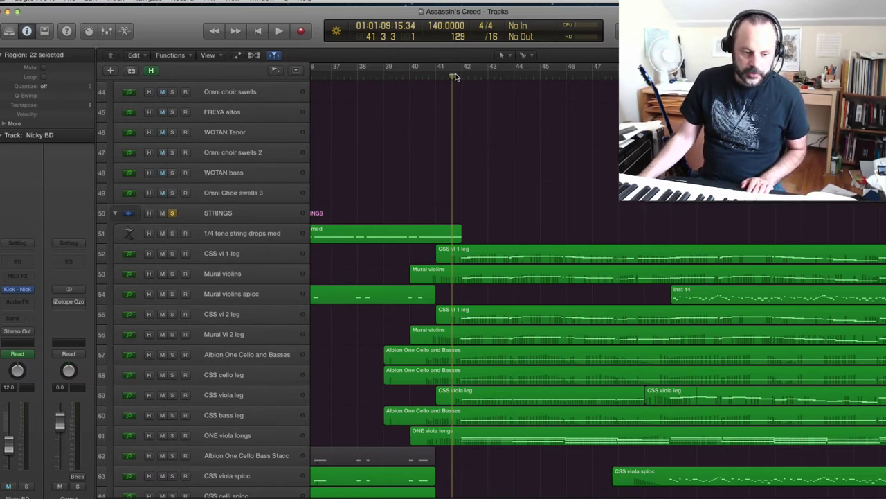
key("space")
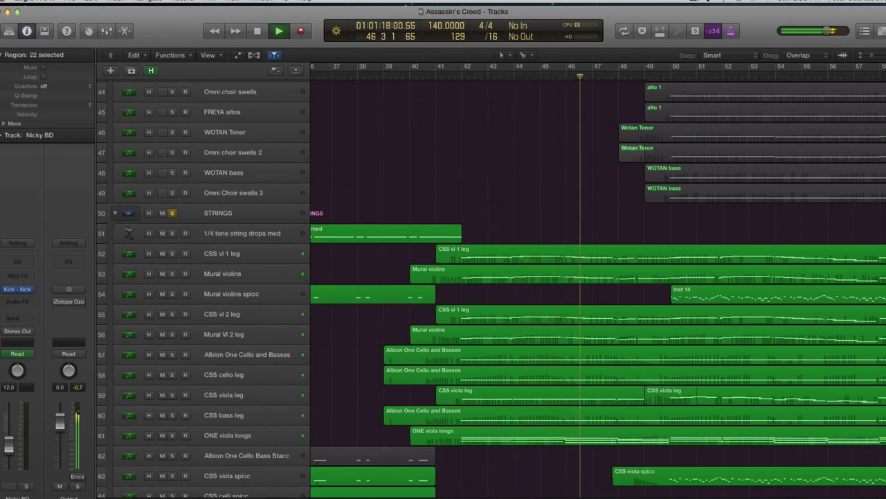
left_click_drag(536, 497, 553, 497)
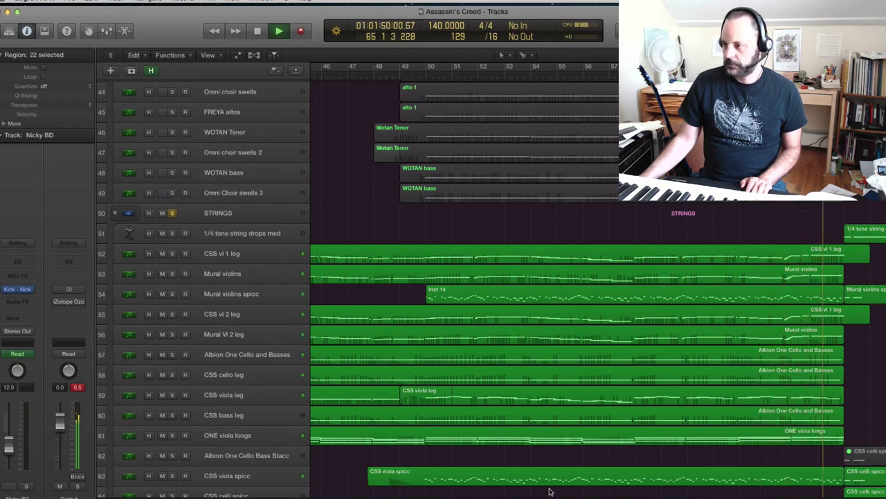
key("space")
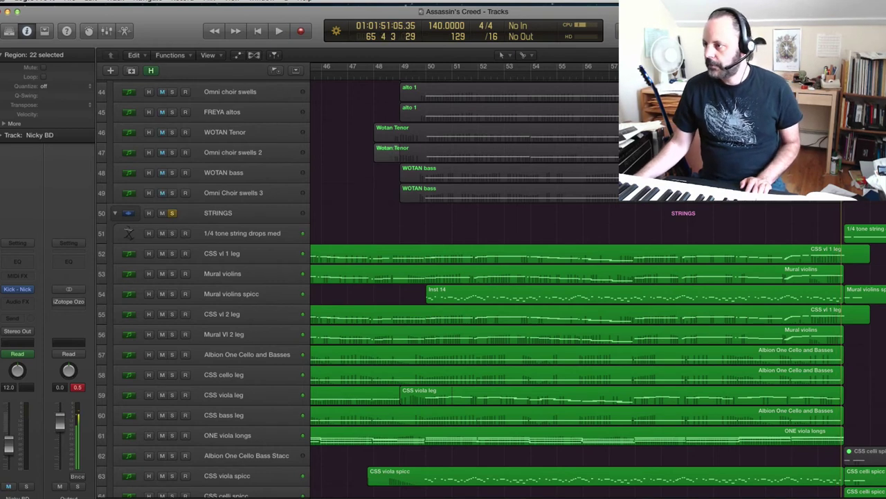
Play the closing bars of the soloed strings from about bar 65 into bar 66, and stop playback
key("space")
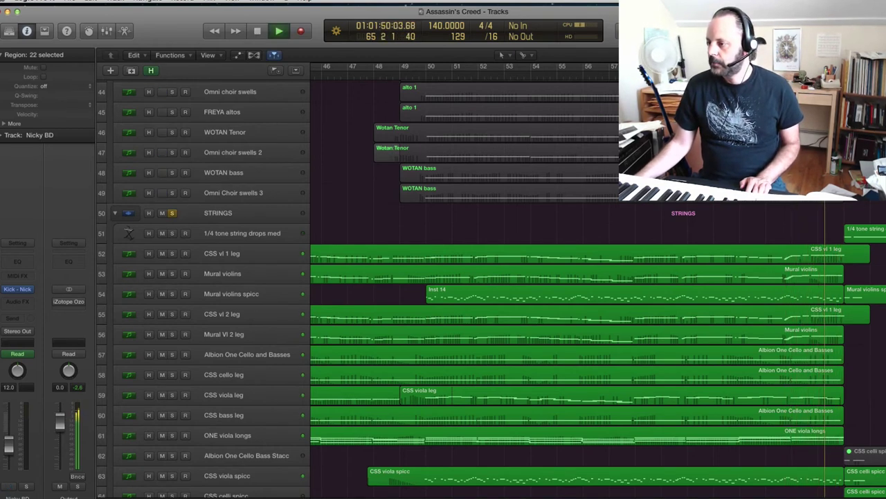
key("space")
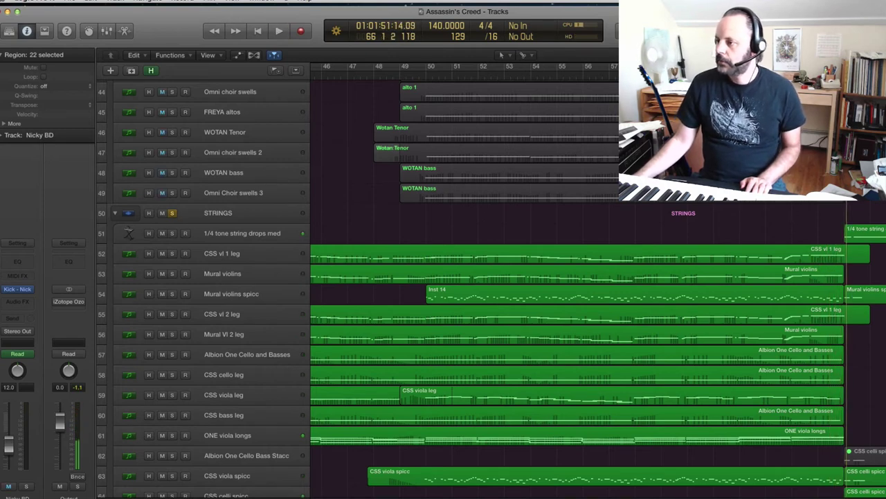
key("space")
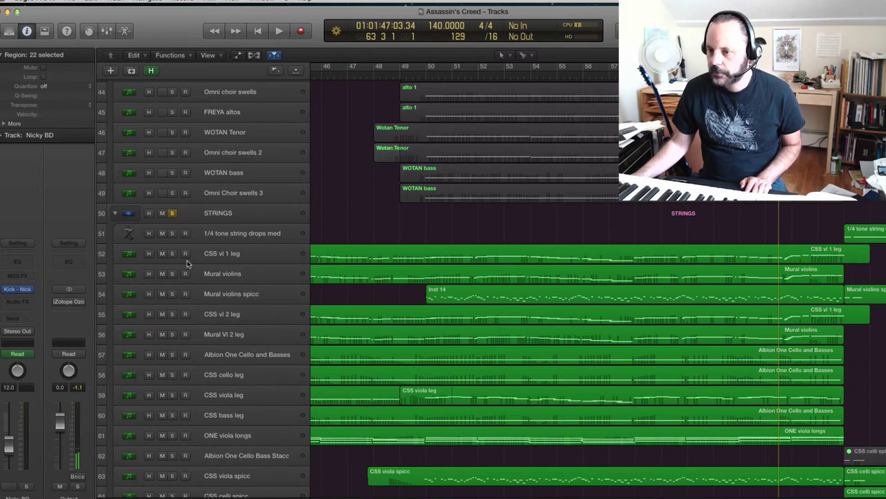
Solo CSS vl 1 leg in place of the STRINGS folder, play it from bar 63 to bar 65, and turn its solo off
left_click(172, 255)
key("space")
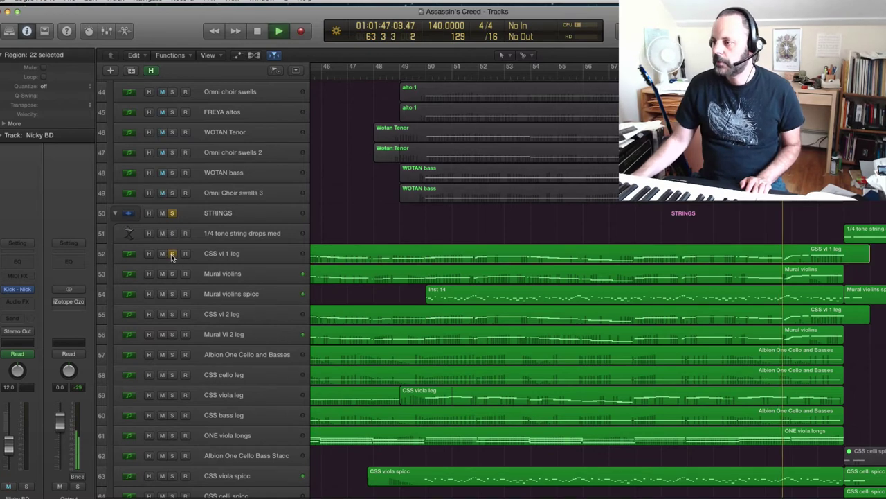
left_click(172, 214)
key("space")
key("space")
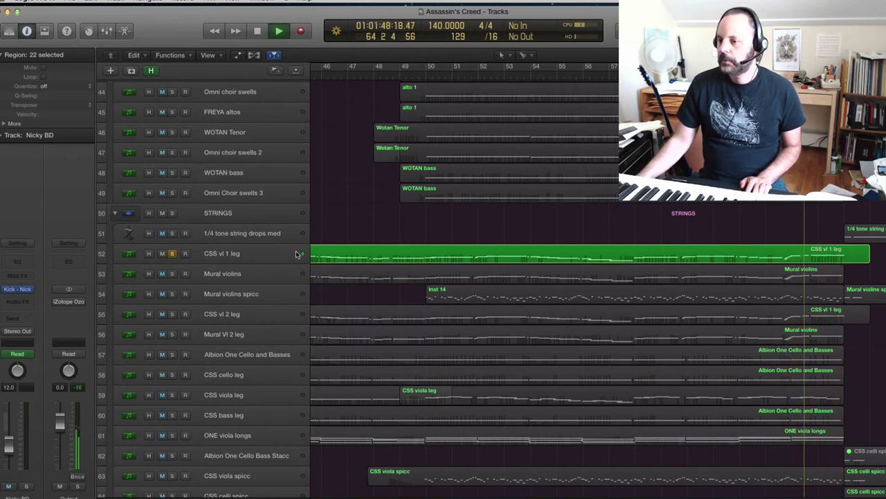
key("space")
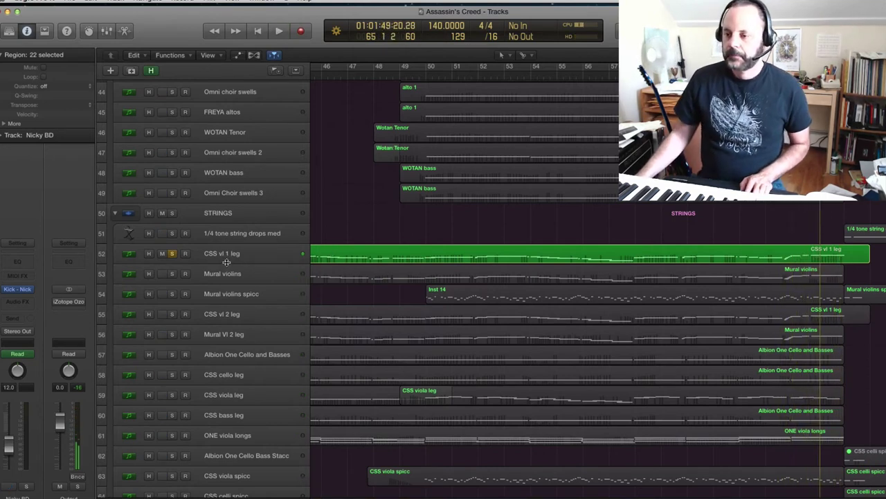
left_click(172, 254)
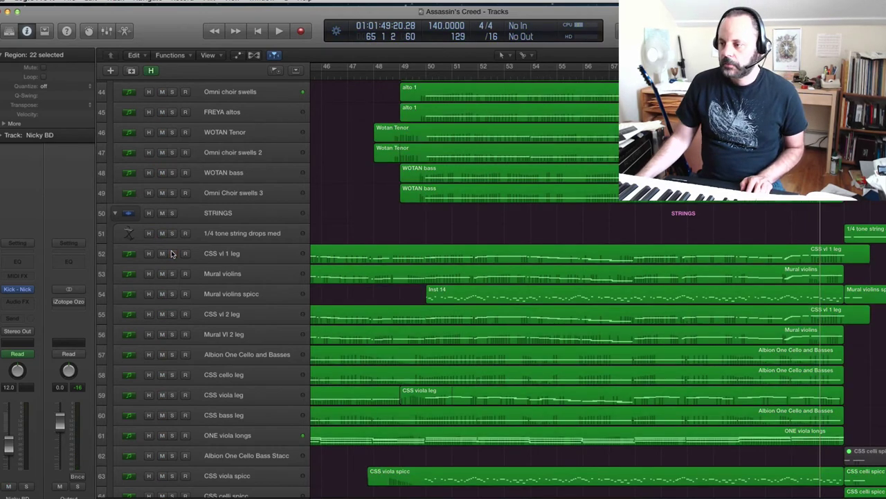
Solo Mural violins, play it from late bar 41 into bar 44, turn its solo off and stop playback
scroll(546, 493, "left", 10)
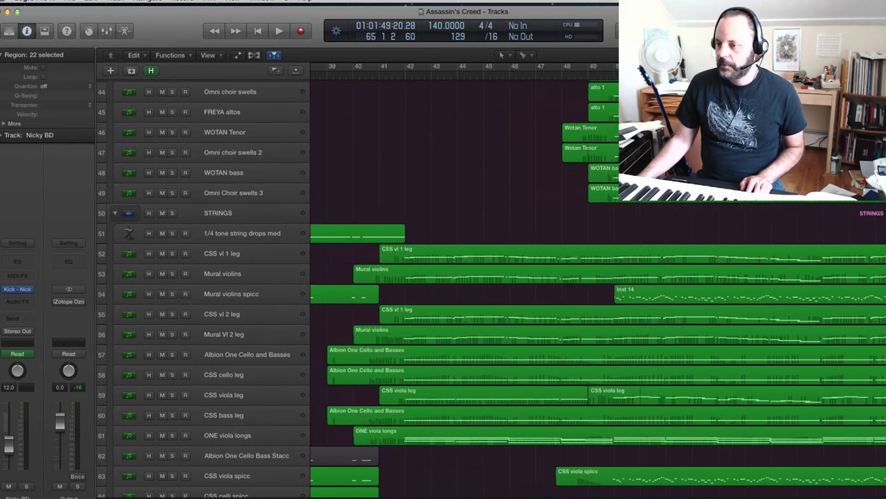
left_click(478, 78)
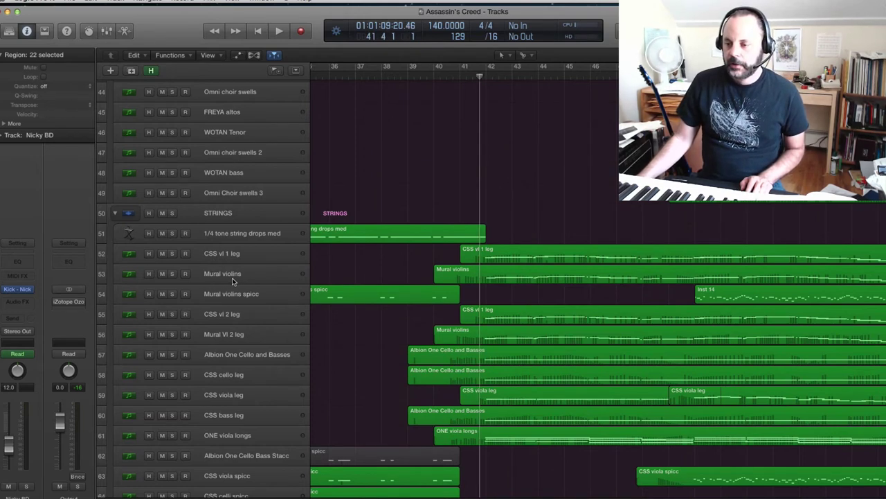
left_click(172, 274)
key("space")
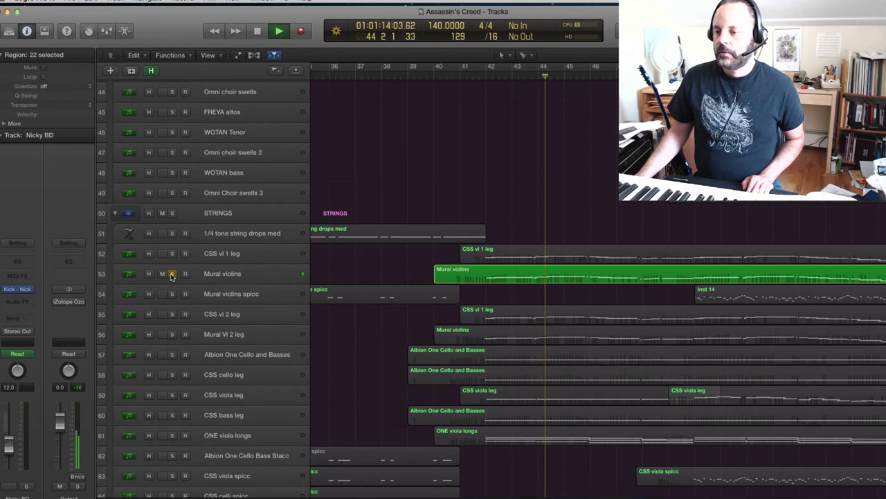
left_click(172, 274)
key("space")
Solo CSS vl 1 leg, play from bar 41, add Mural violins to the solo during playback, and stop in bar 46
left_click(173, 254)
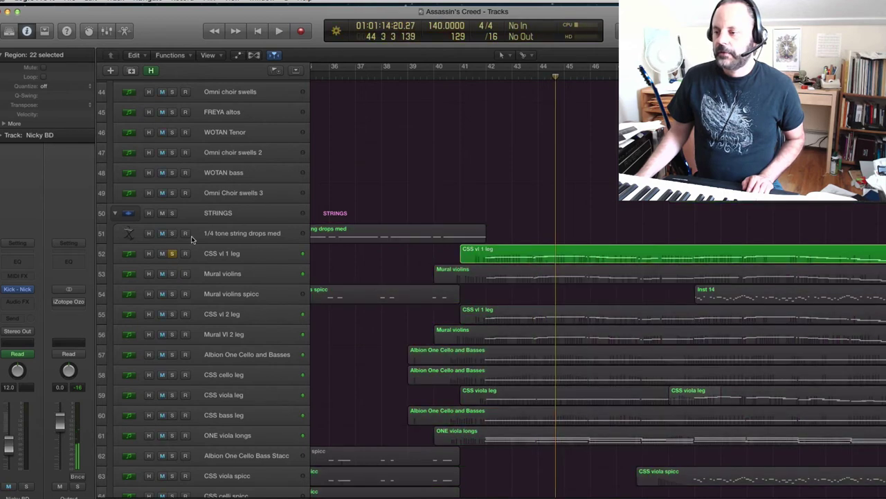
left_click(474, 76)
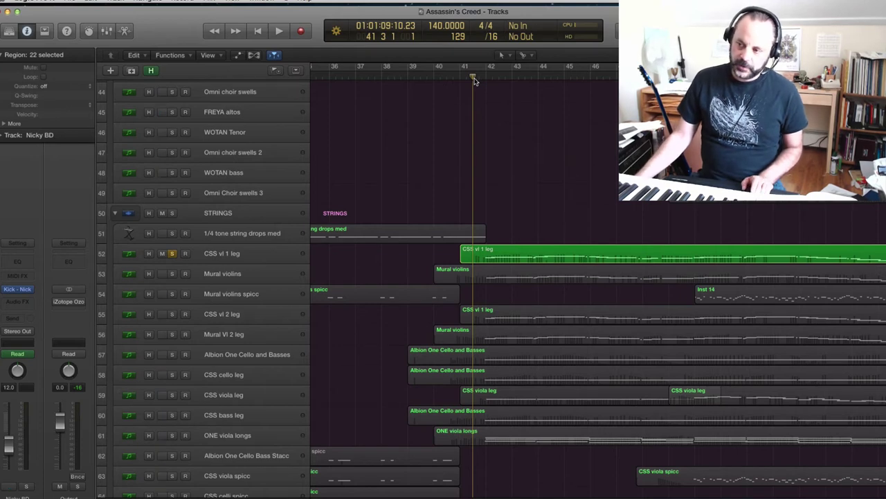
key("space")
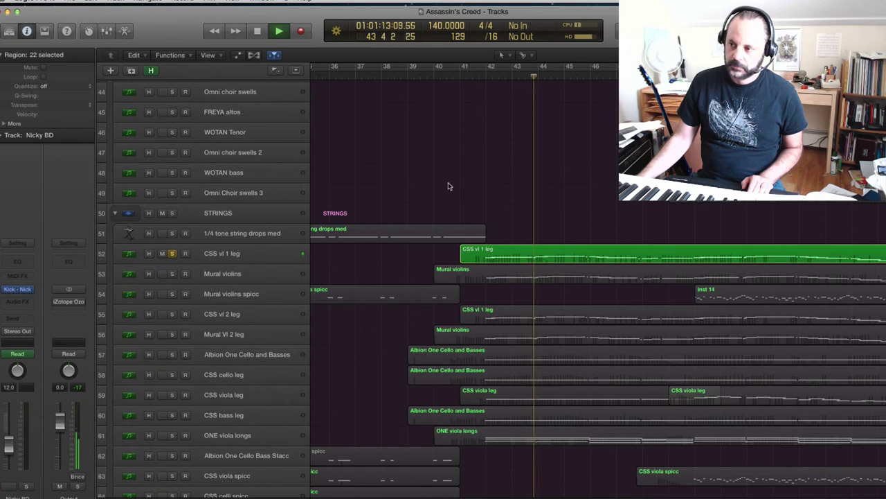
left_click(172, 273)
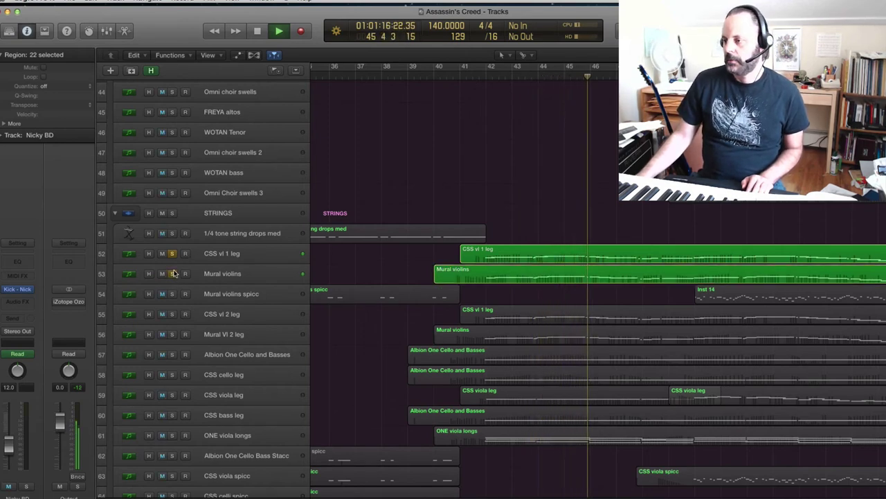
key("space")
Add CSS vl 2 leg and Mural Vl 2 leg to the soloed first violins, play from bar 46 past bar 54, and stop
left_click(172, 273)
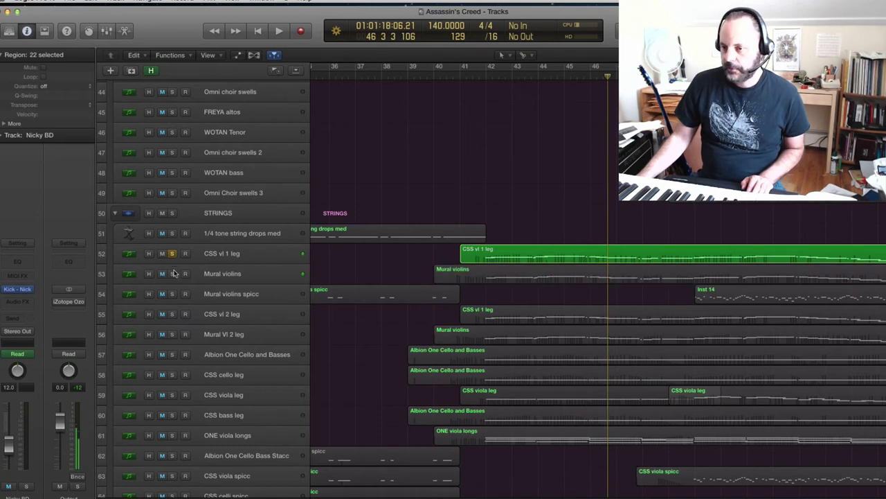
left_click(172, 274)
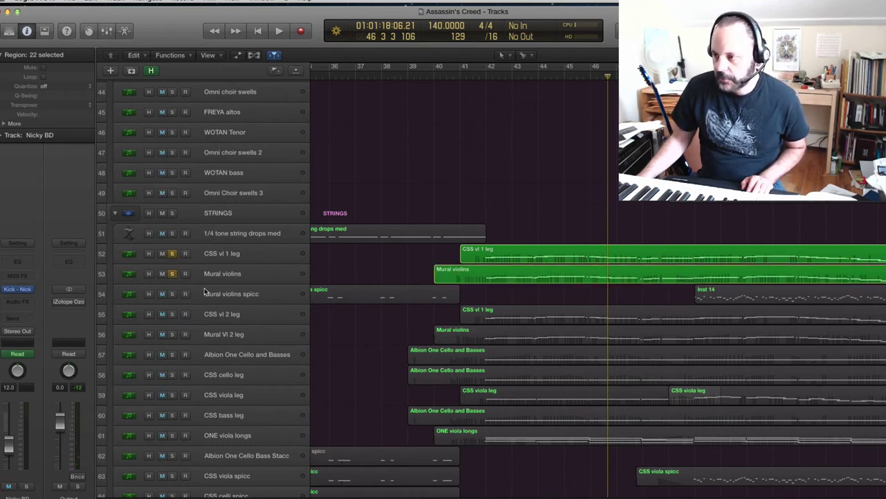
left_click(173, 315)
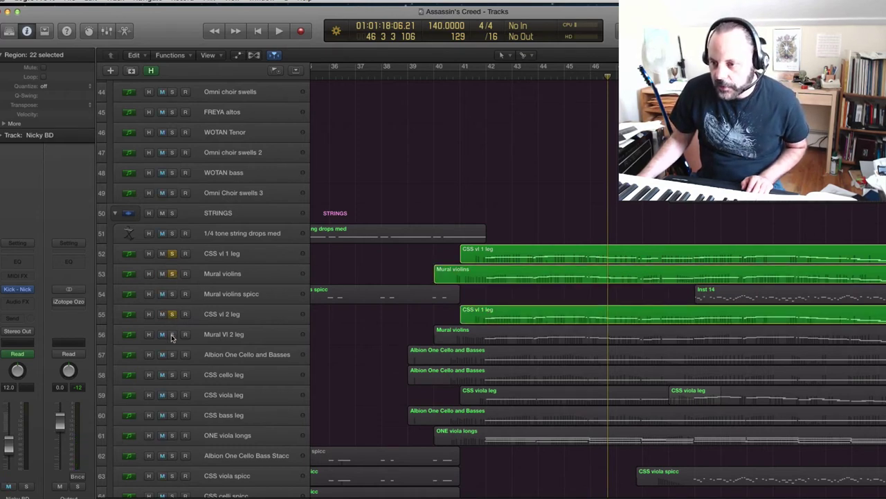
left_click(173, 334)
key("space")
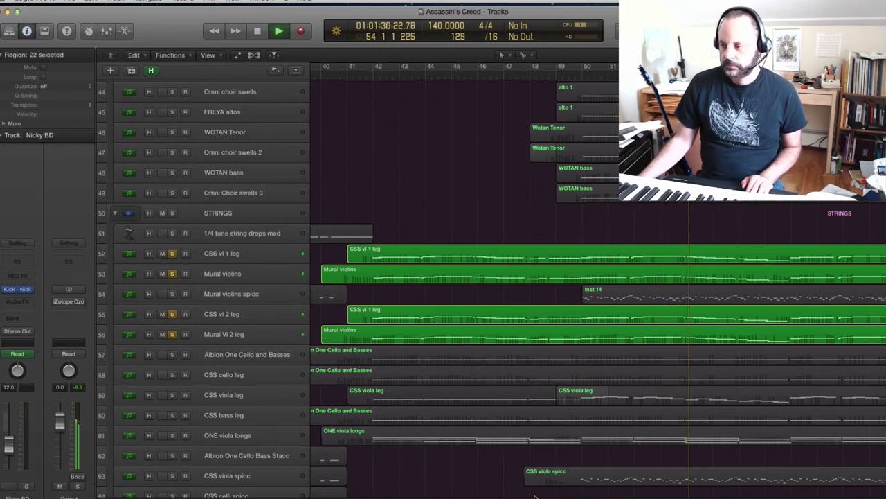
key("space")
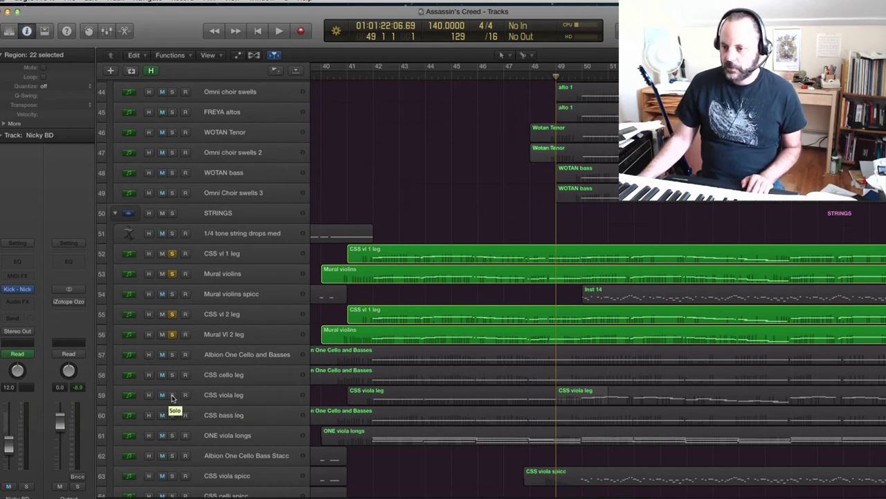
Add CSS viola leg to the soloed violins, play from bar 47 into bar 53, and stop playback
left_click(173, 395)
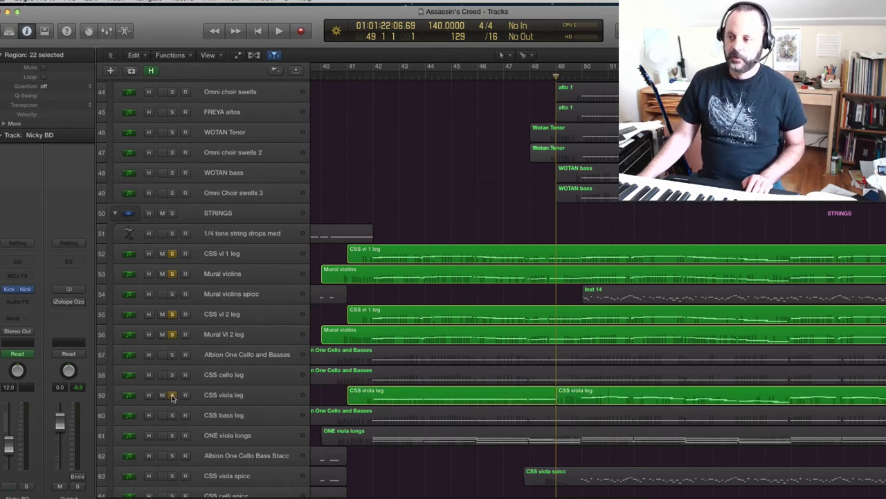
left_click(497, 76)
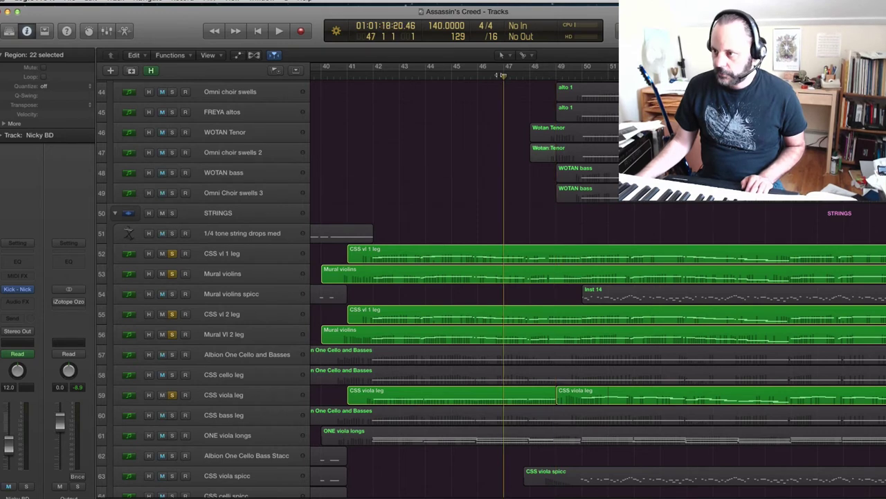
key("space")
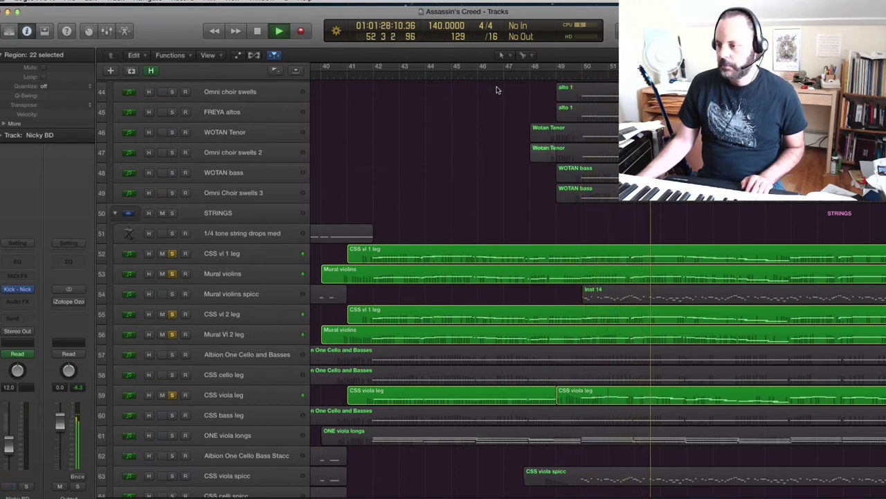
key("space")
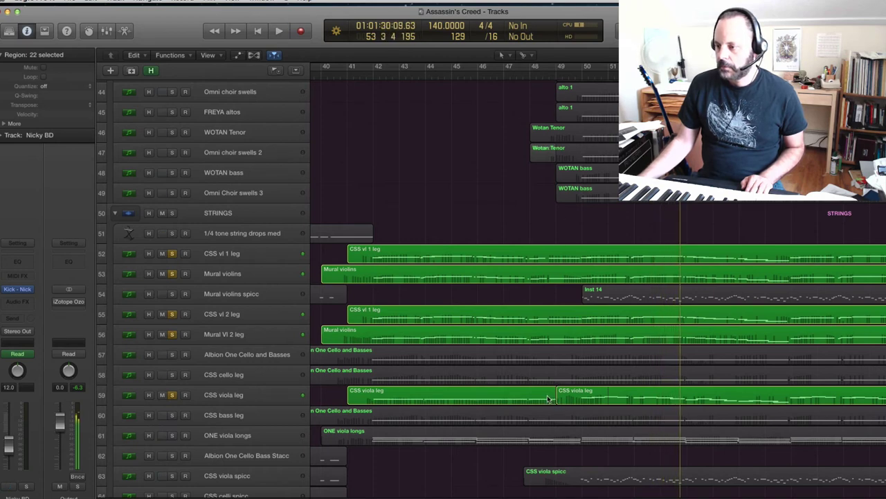
Join the two CSS viola leg regions into a single region
left_click(548, 398)
left_click(625, 395, "shift")
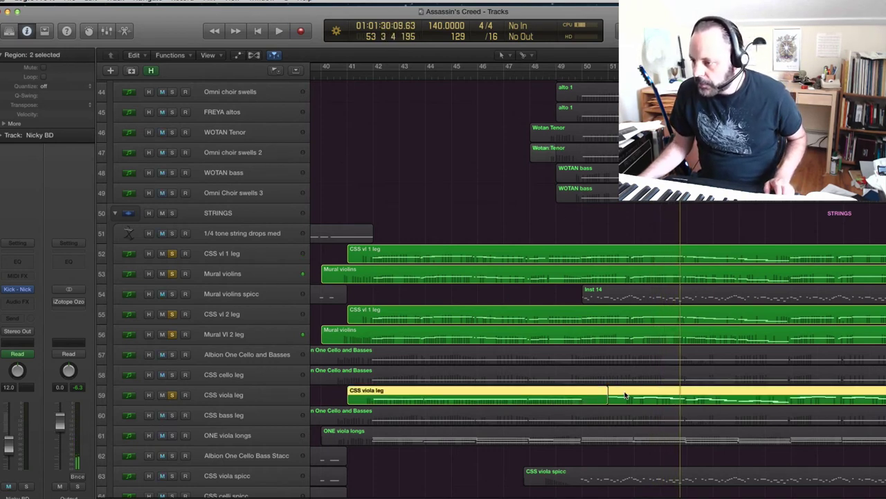
right_click(625, 395)
left_click(658, 349)
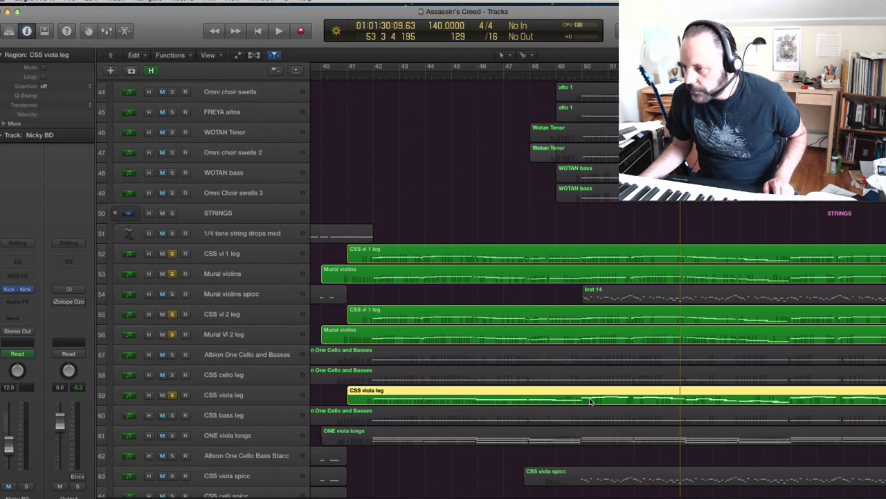
Open the joined CSS viola leg region in the Piano Roll and play its notes from late bar 41, then from bar 49
double_click(590, 400)
left_click(375, 264)
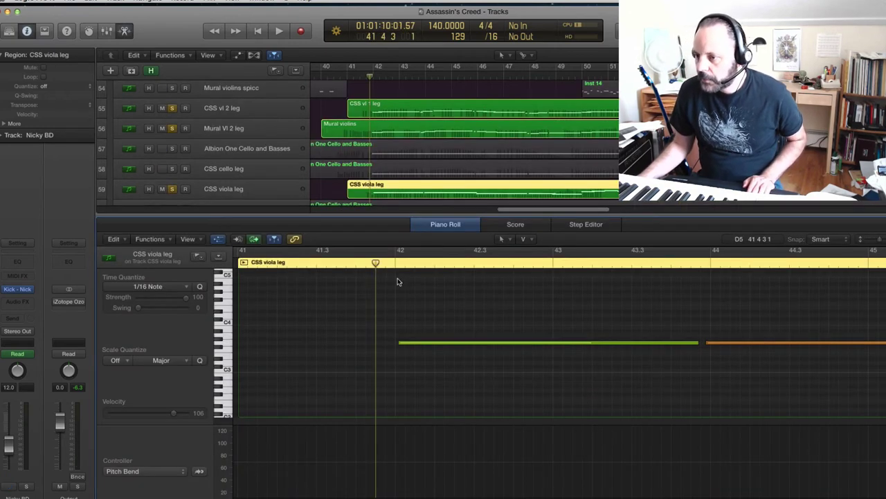
key("space")
key("space")
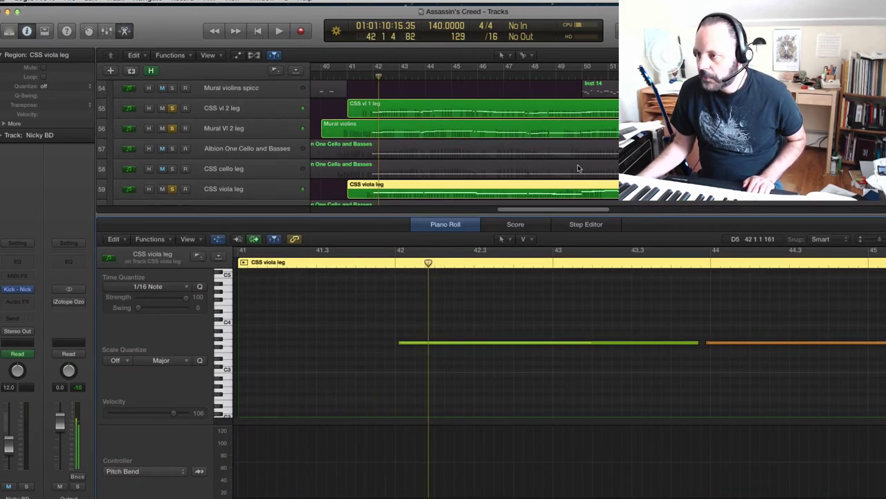
left_click(562, 78)
key("space")
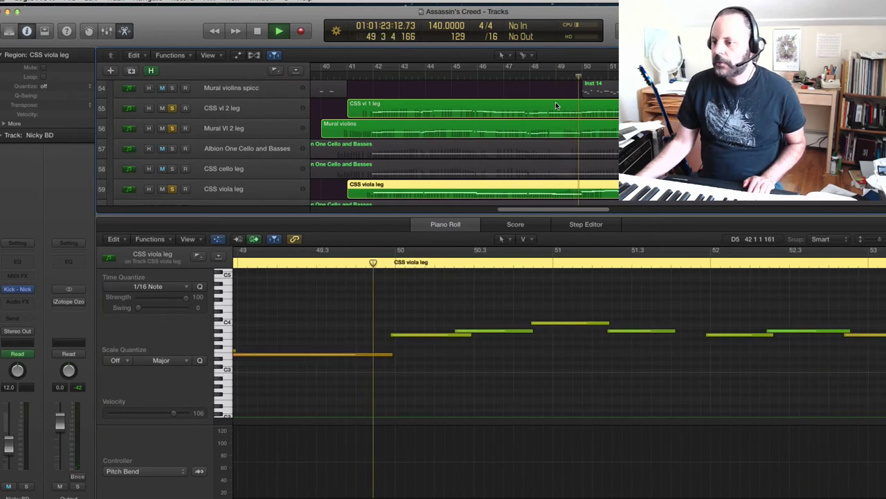
Close the Piano Roll, let the soloed violins and violas play on into bar 66, and stop playback
double_click(466, 222)
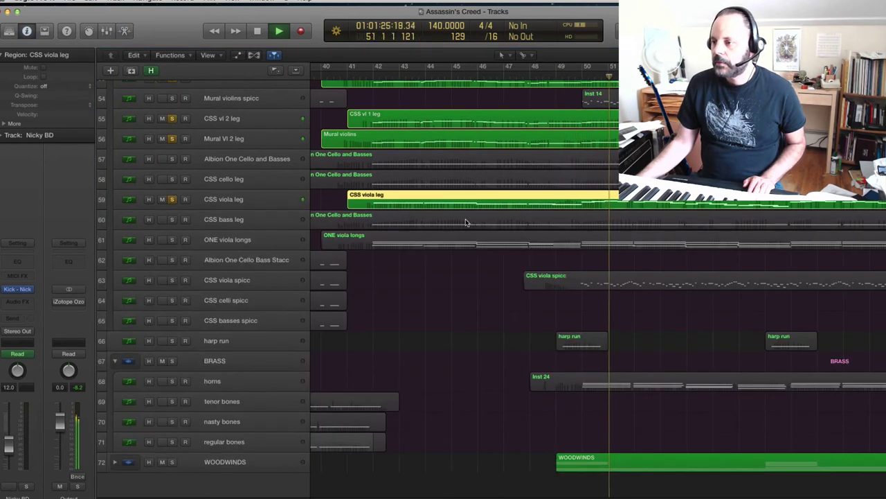
scroll(372, 283, "up", 2)
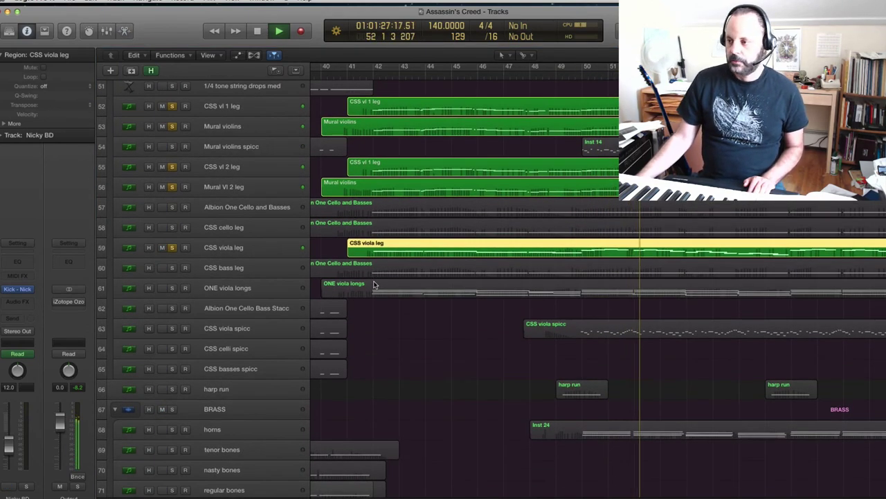
scroll(373, 283, "up", 1)
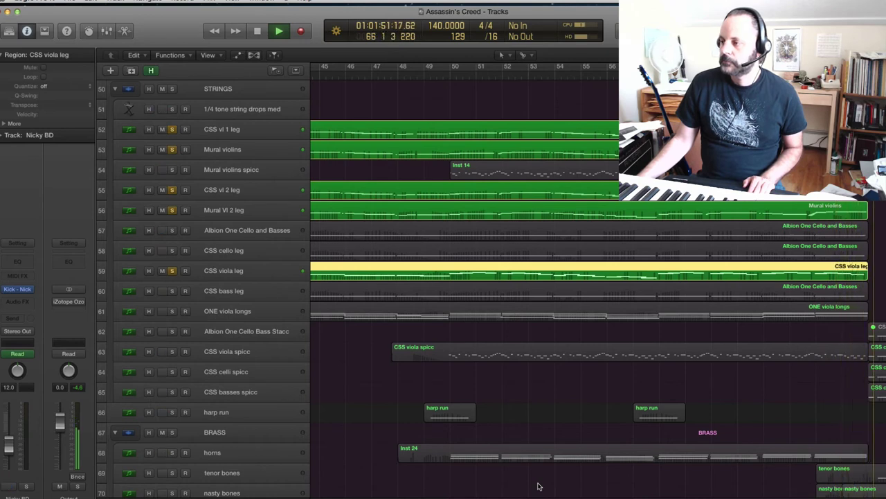
key("space")
Turn off solo on the CSS viola, CSS violin and Mural violin legato tracks, and solo Mural violins spicc
scroll(598, 277, "left", 10)
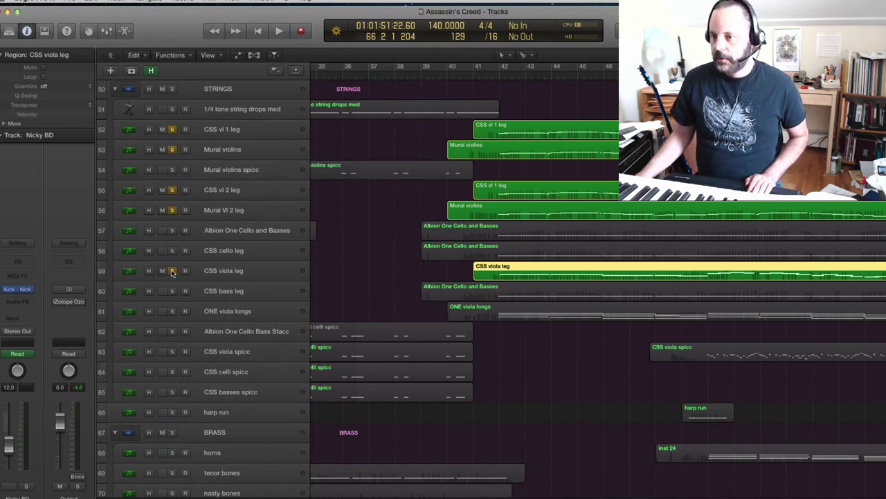
left_click(172, 271)
left_click(172, 209)
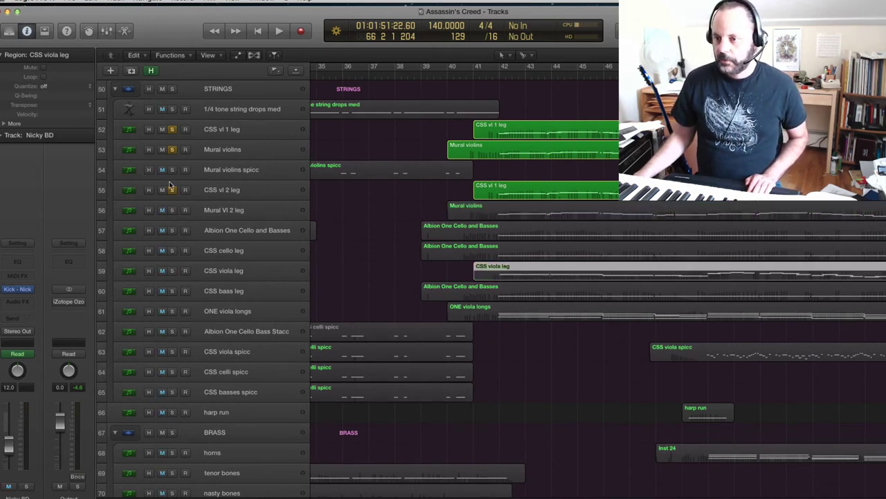
left_click(172, 190)
left_click(172, 149)
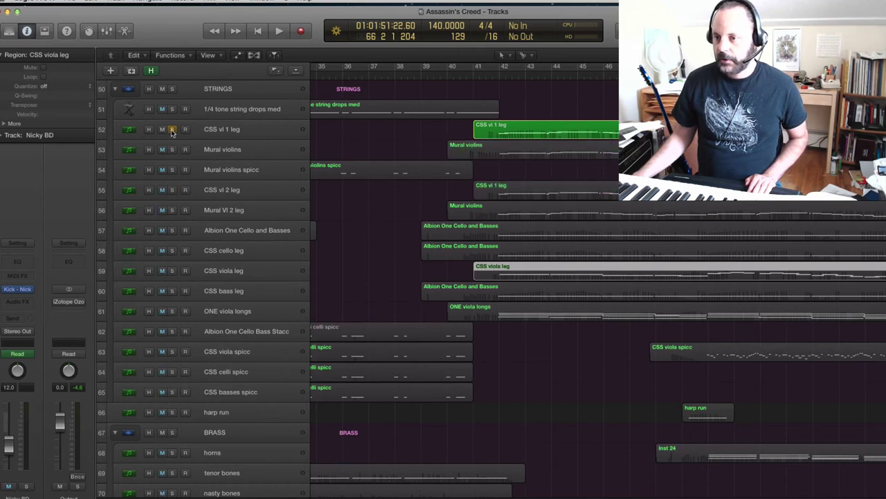
left_click(171, 130)
left_click(172, 169)
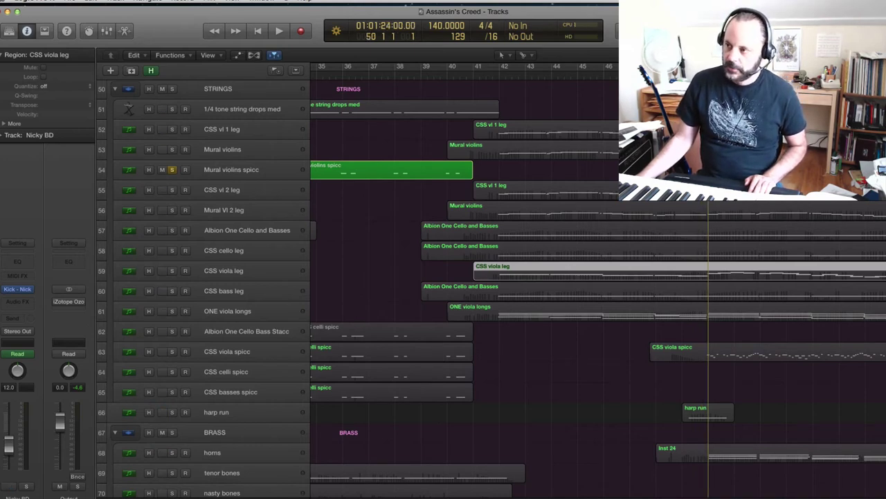
Play the soloed Mural violins spicc from just before bar 50 and add the CSS viola spicc track to the solo
key("comma")
key("comma")
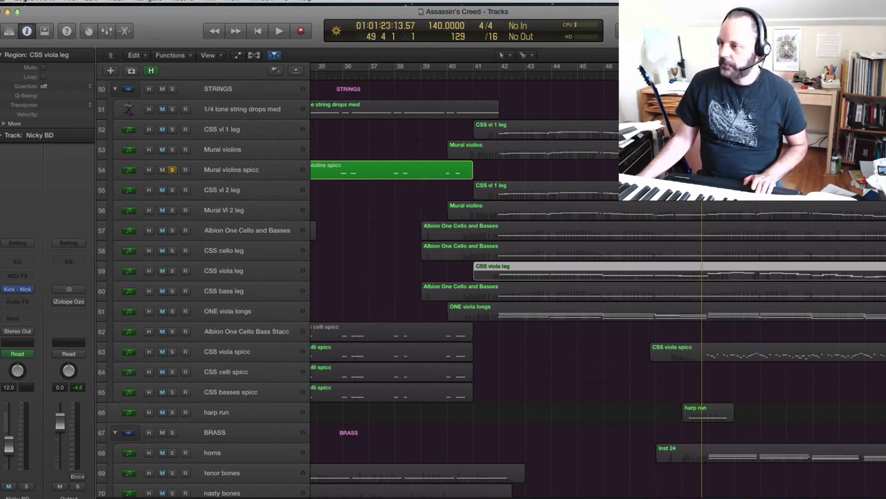
key("space")
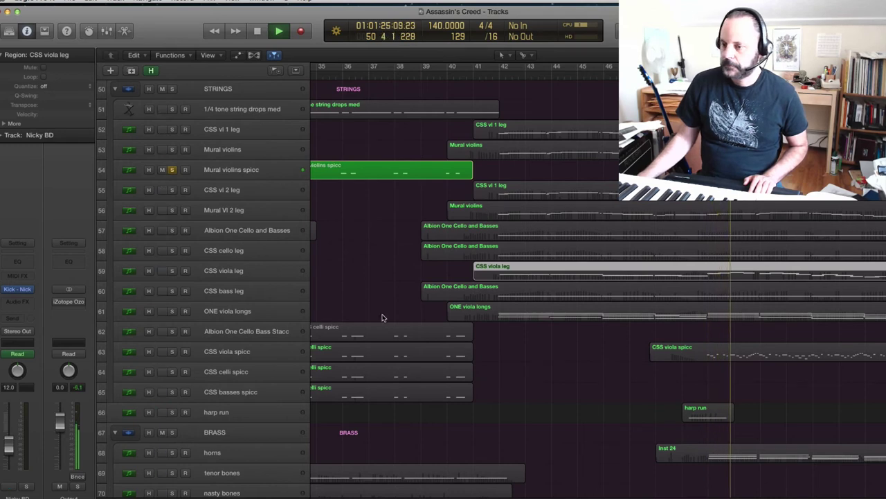
left_click(172, 352)
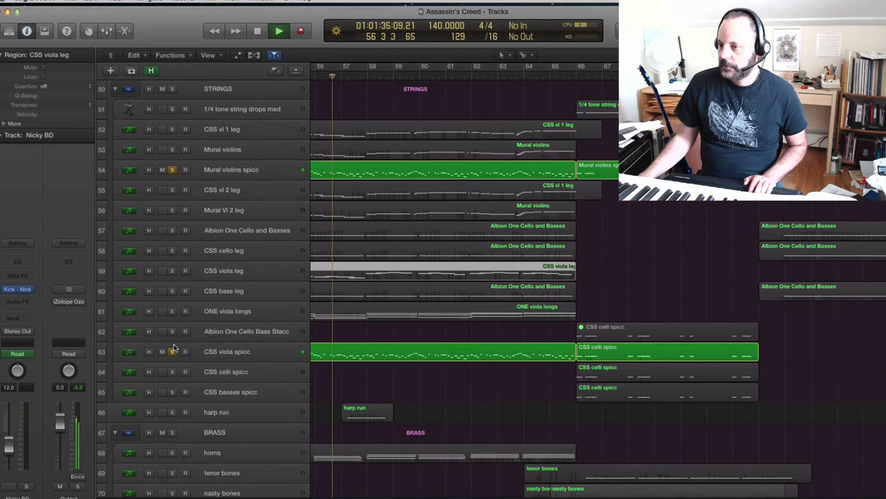
Toggle the CSS viola spicc solo for comparison, and turn off solo on both CSS viola spicc and Mural violins spicc during playback
left_click(173, 352)
left_click(173, 353)
left_click(172, 352)
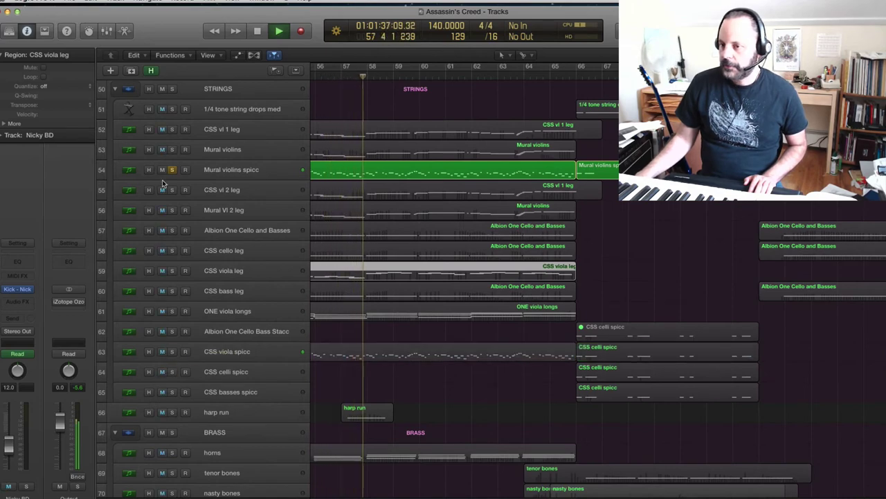
left_click(172, 170)
Audition the cimbalom track in solo up to bar 65, turn its solo off and stop playback
scroll(247, 214, "up", 3)
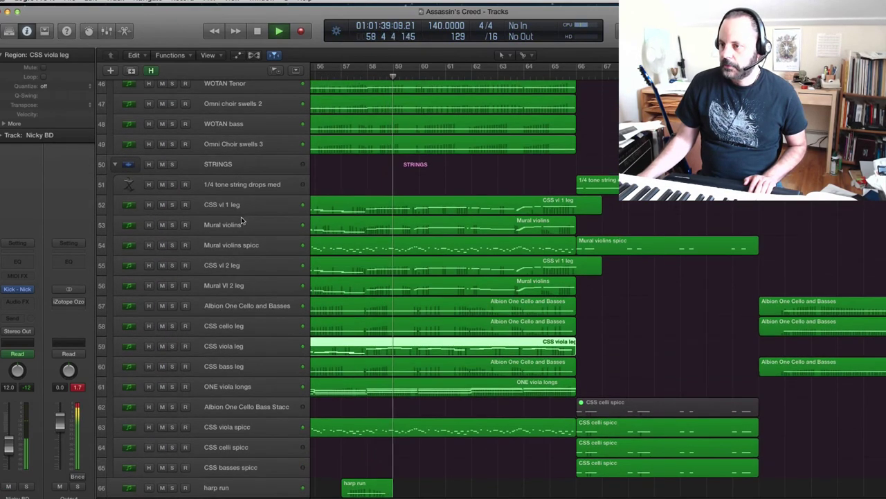
scroll(261, 218, "up", 5)
scroll(253, 194, "up", 15)
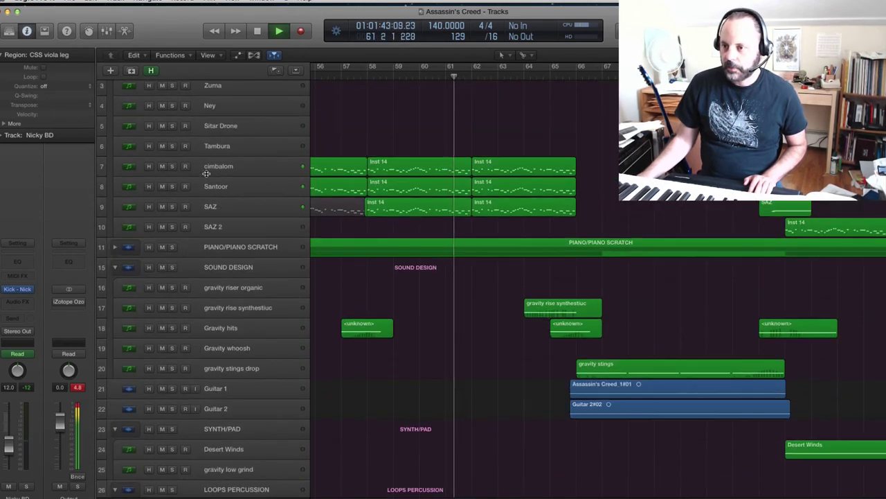
left_click(171, 166)
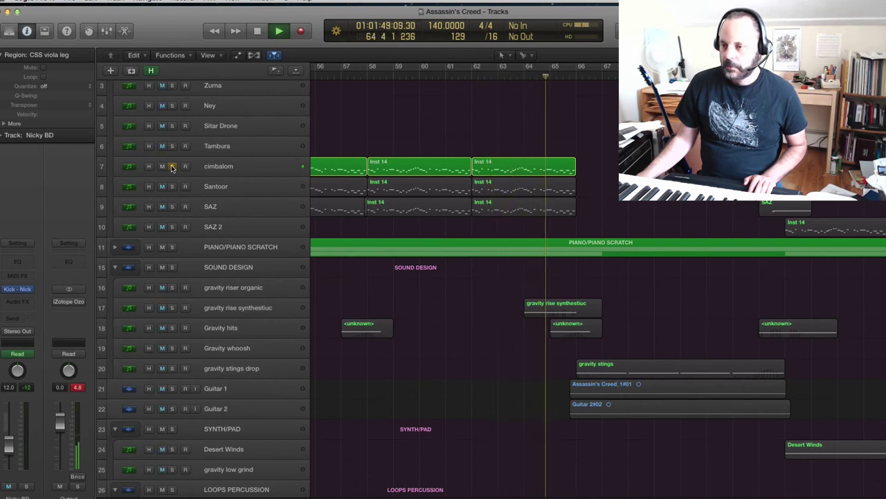
left_click(172, 167)
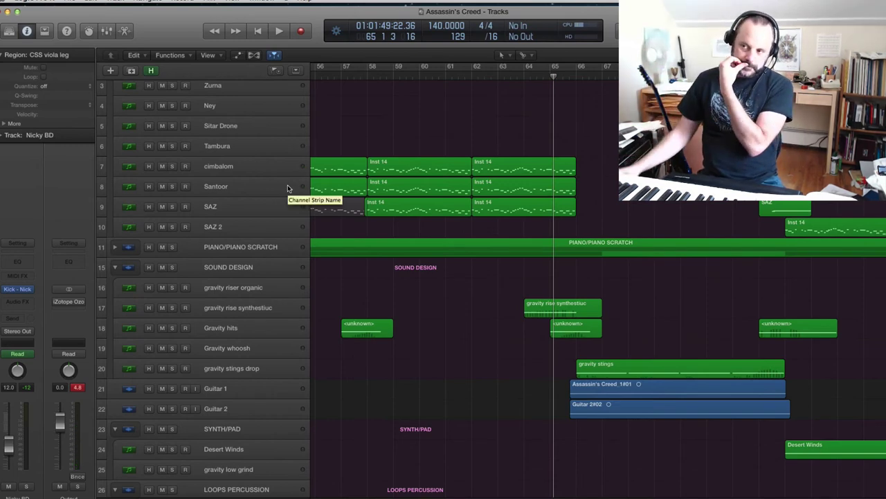
Examine the synth, percussion, choir and string regions between about bars 40 and 53
scroll(485, 317, "down", 2)
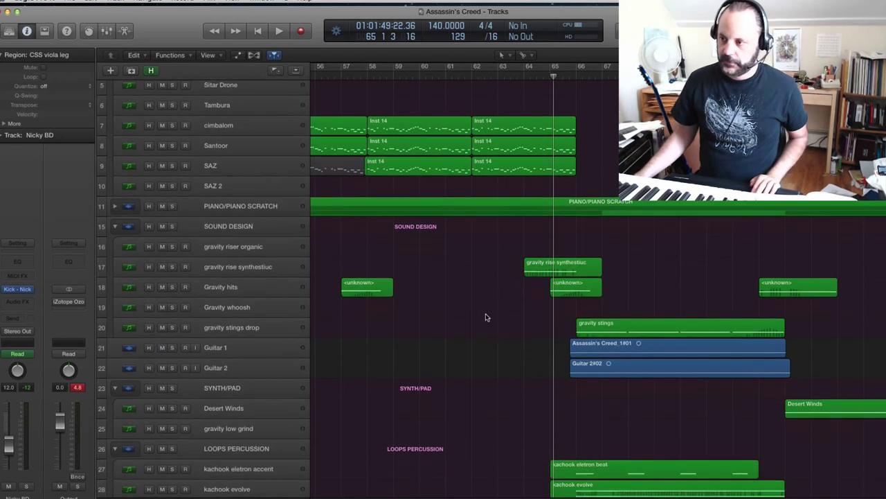
scroll(487, 329, "down", 15)
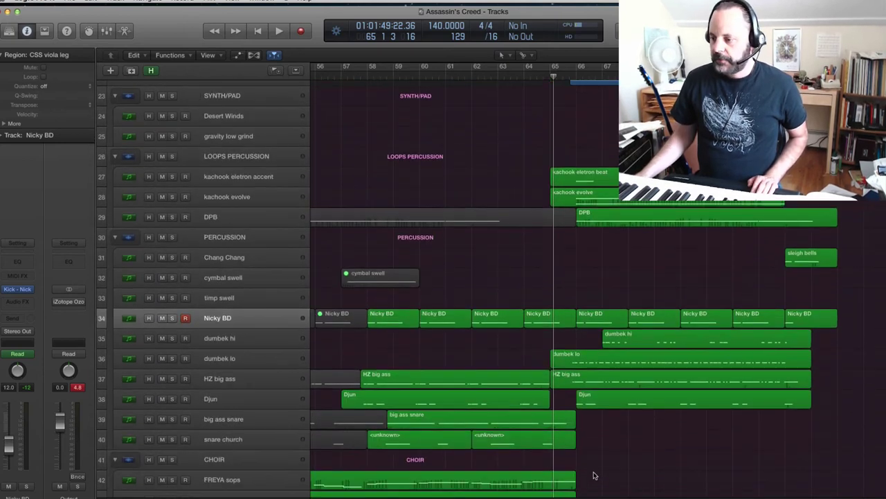
scroll(346, 316, "left", 10)
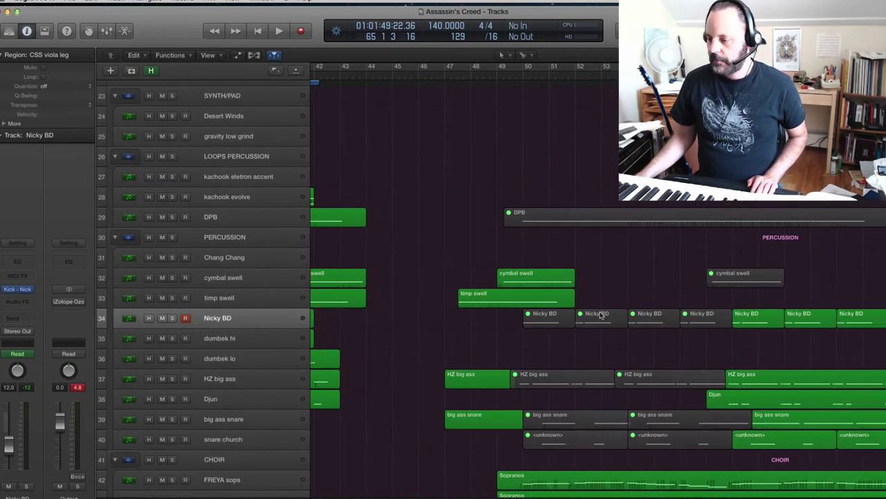
scroll(600, 314, "down", 5)
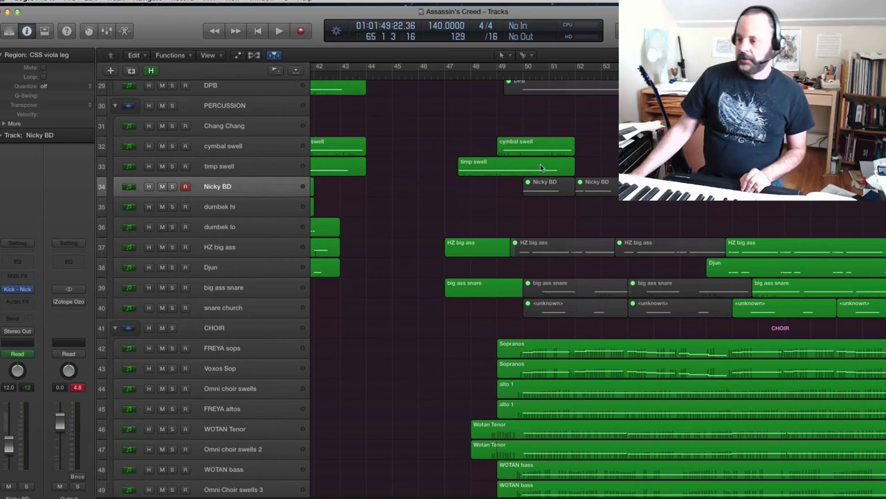
scroll(503, 181, "down", 8)
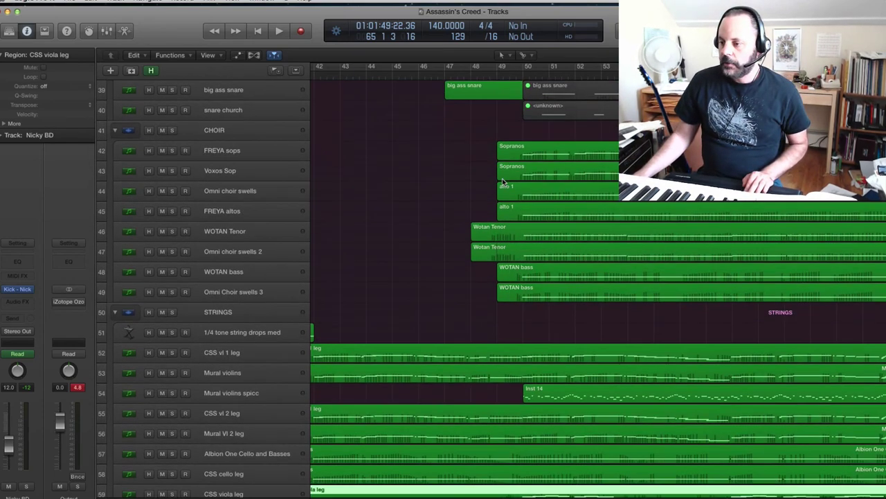
scroll(598, 280, "left", 5)
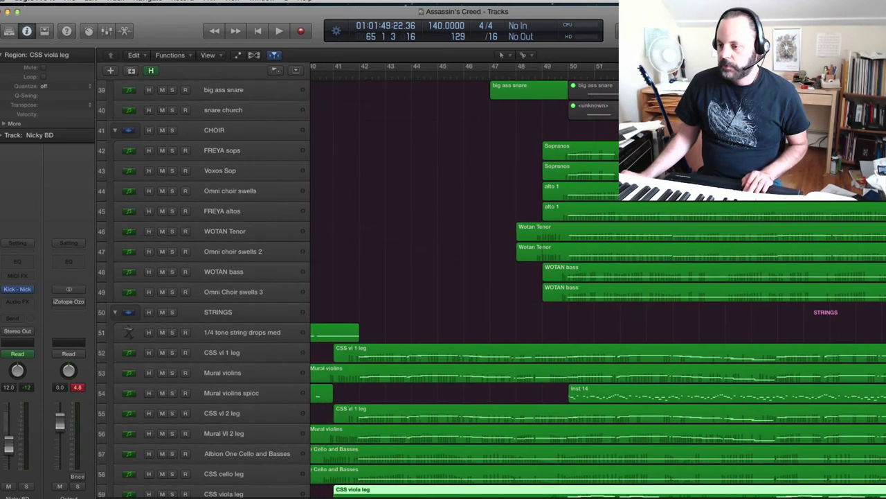
scroll(395, 392, "right", 2)
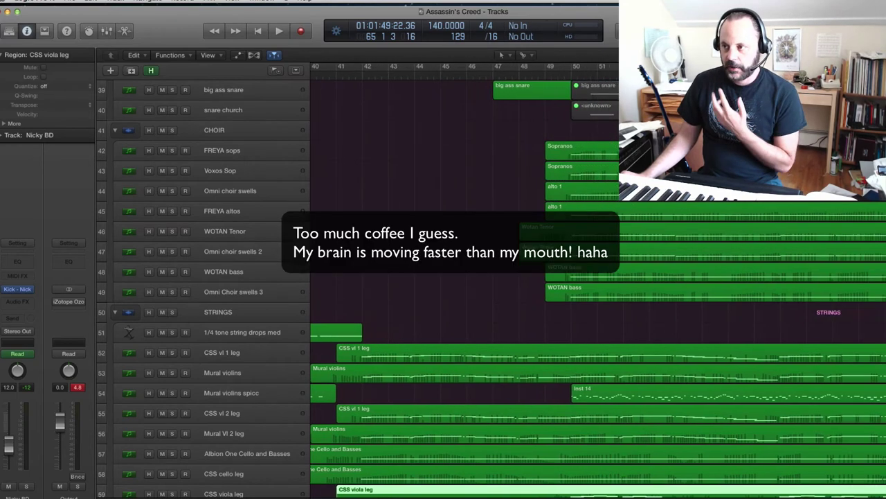
scroll(479, 266, "up", 7)
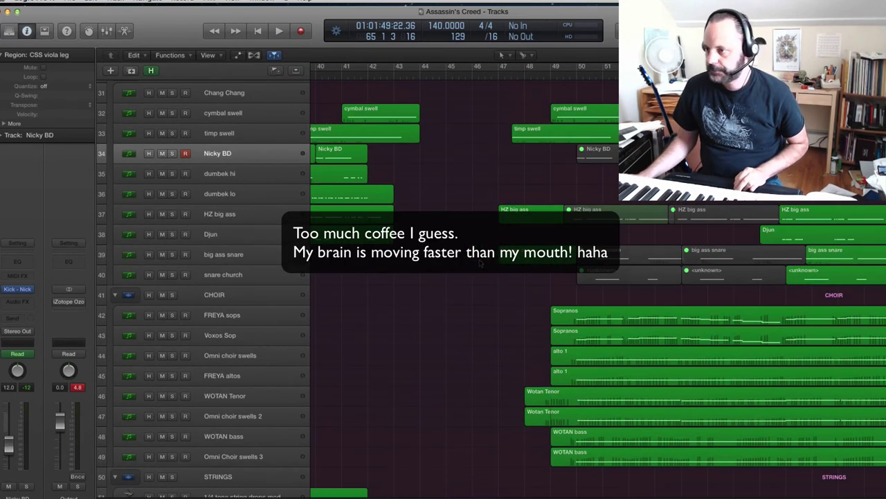
scroll(495, 157, "up", 7)
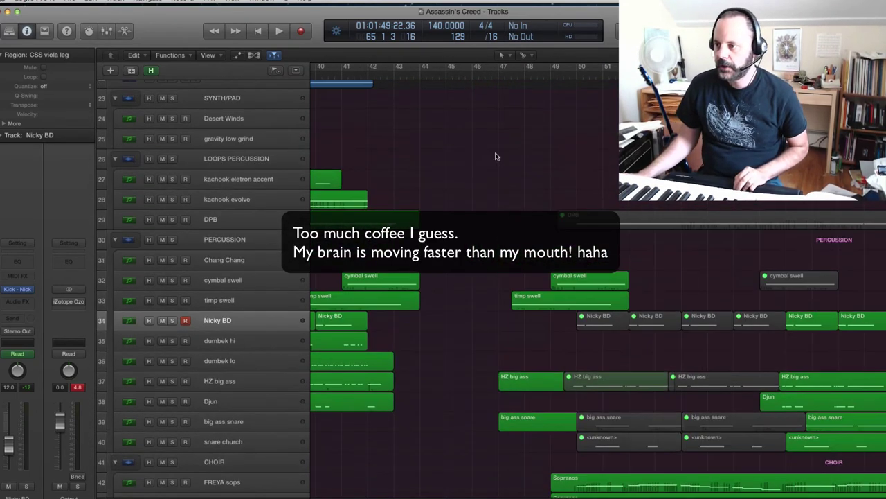
Play the full mix from the middle of bar 46 through the choir entrance and stop in bar 50
left_click(489, 69)
key("space")
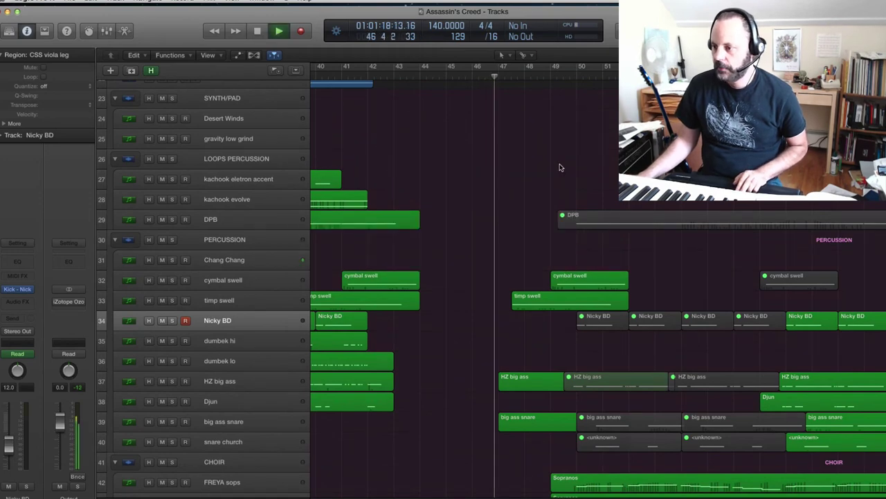
scroll(579, 164, "down", 6)
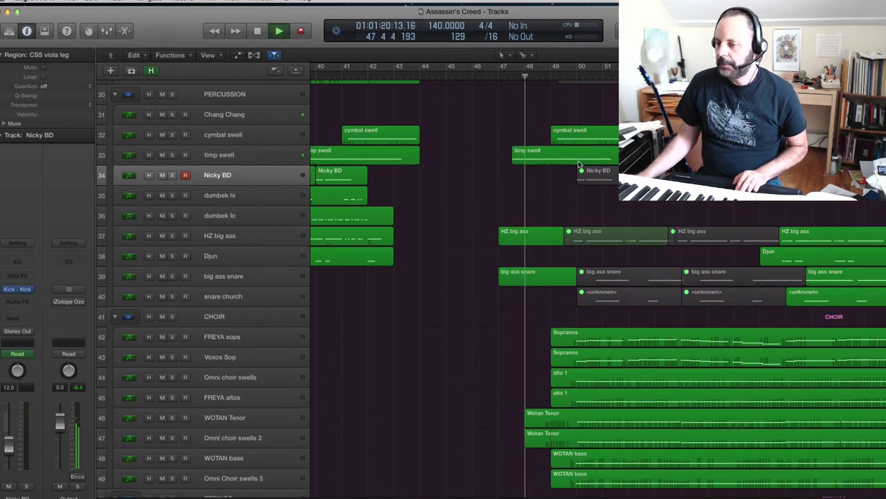
scroll(558, 187, "down", 3)
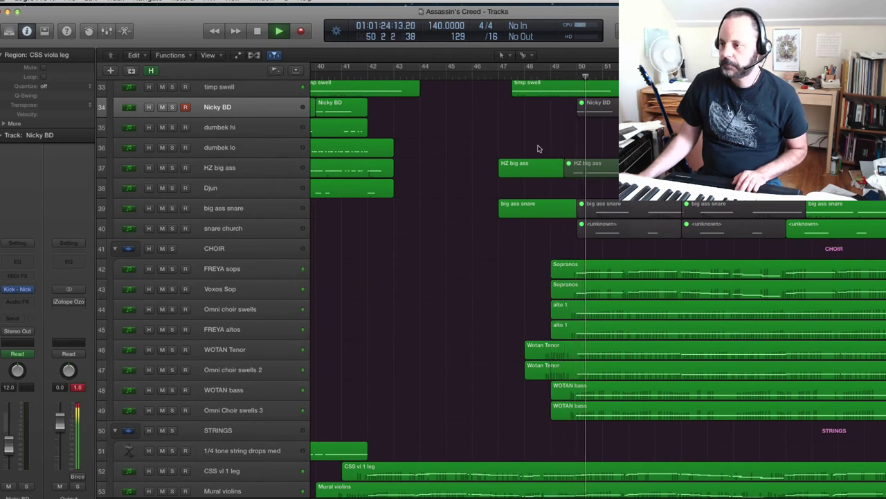
key("space")
Solo the CHOIR folder, play it from bar 49 into bar 66 and stop playback
left_click(550, 75)
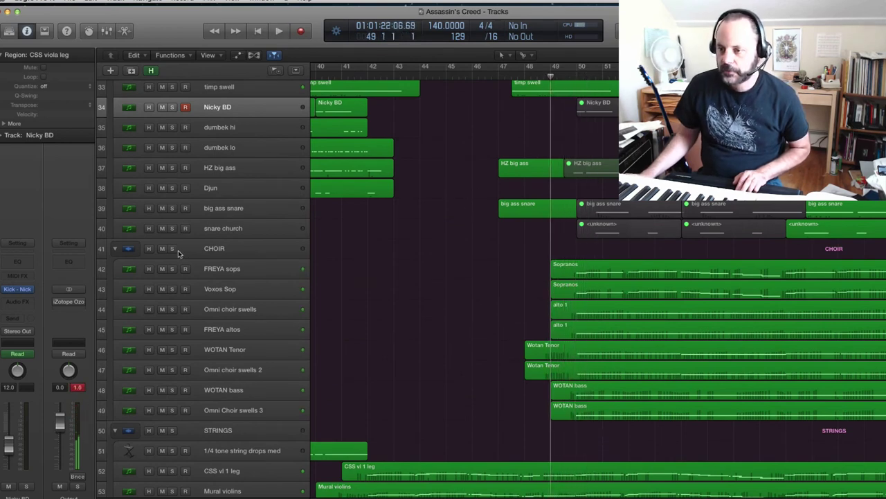
left_click(172, 249)
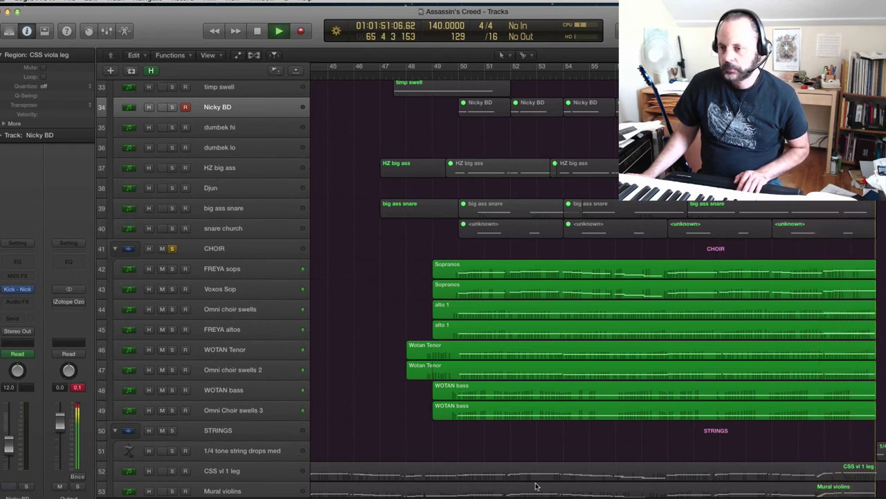
key("space")
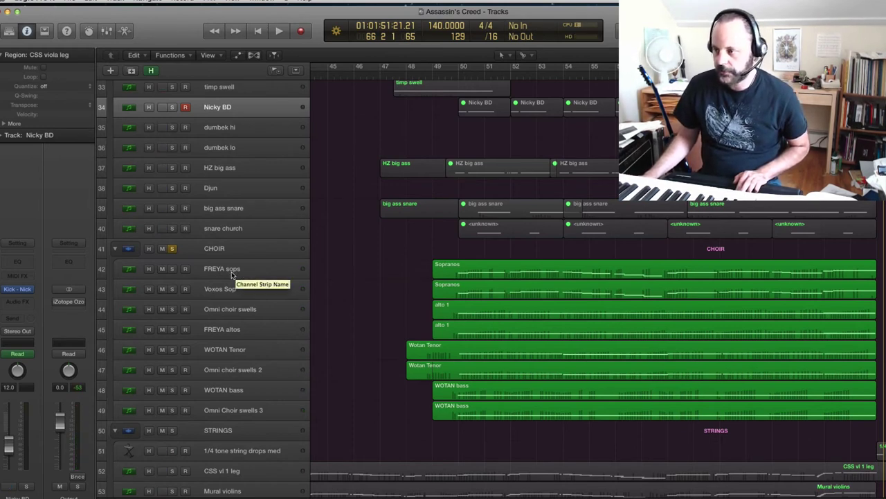
Show track automation, inspect the choir tracks' volume lanes and note data, and hide the automation again
key("a")
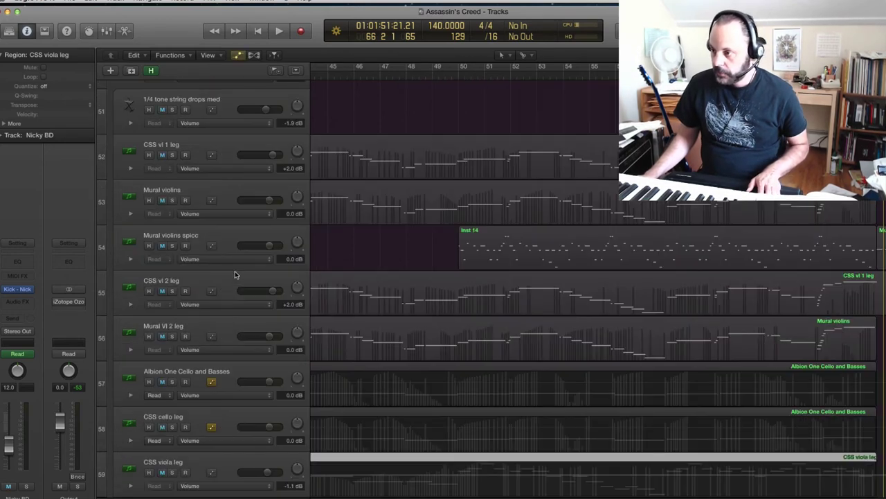
scroll(484, 264, "up", 10)
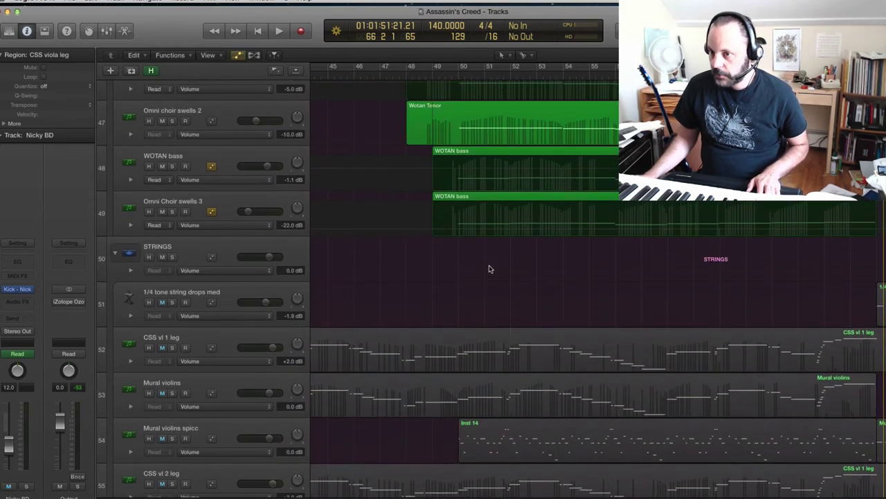
scroll(488, 269, "up", 2)
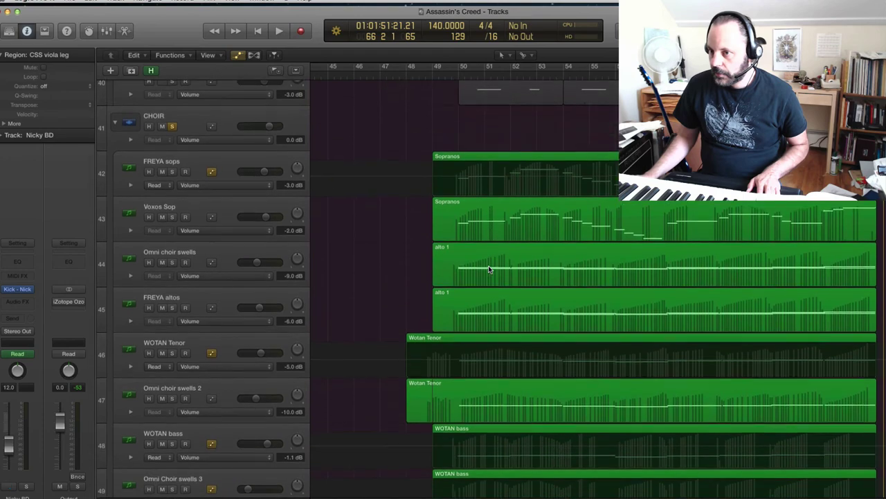
key("a")
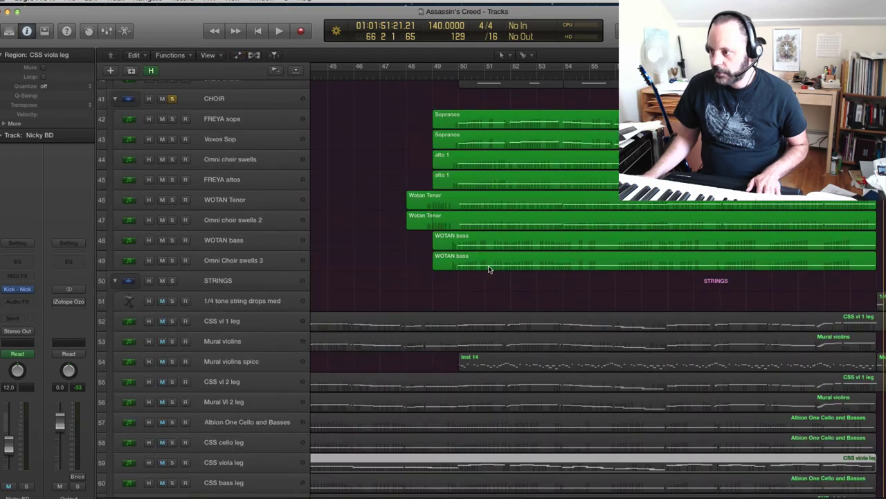
Turn off solo on the CHOIR folder and select the FREYA sops, Voxos Sop and Omni choir swells tracks in turn
scroll(201, 178, "up", 4)
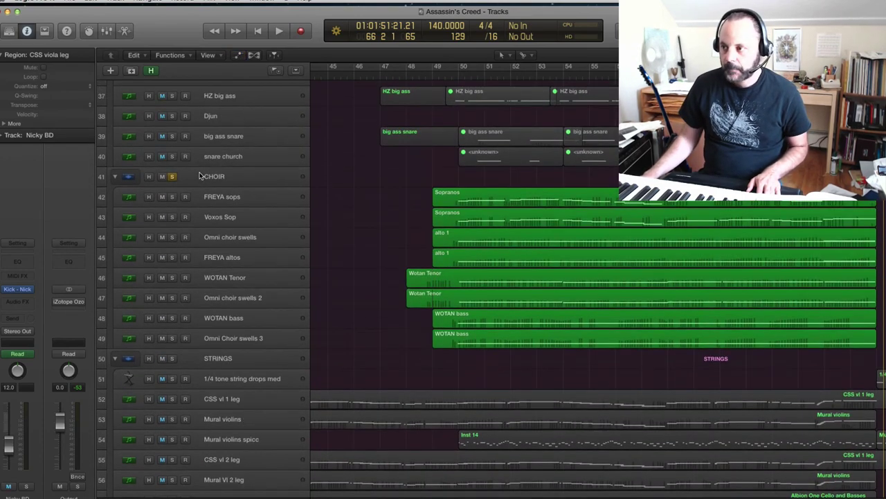
left_click(172, 177)
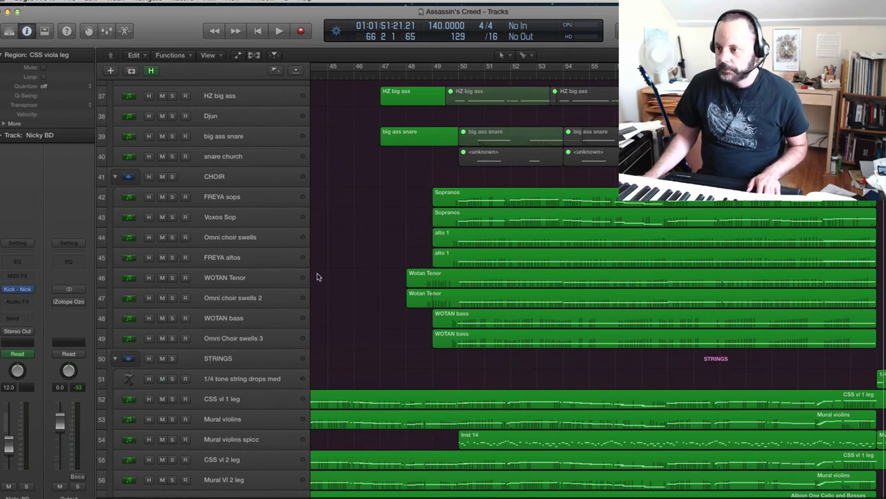
left_click(215, 199)
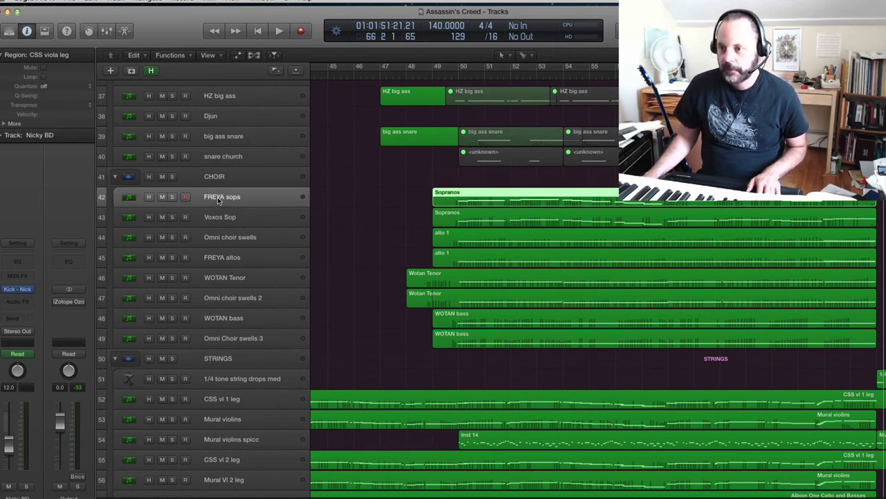
left_click(220, 217)
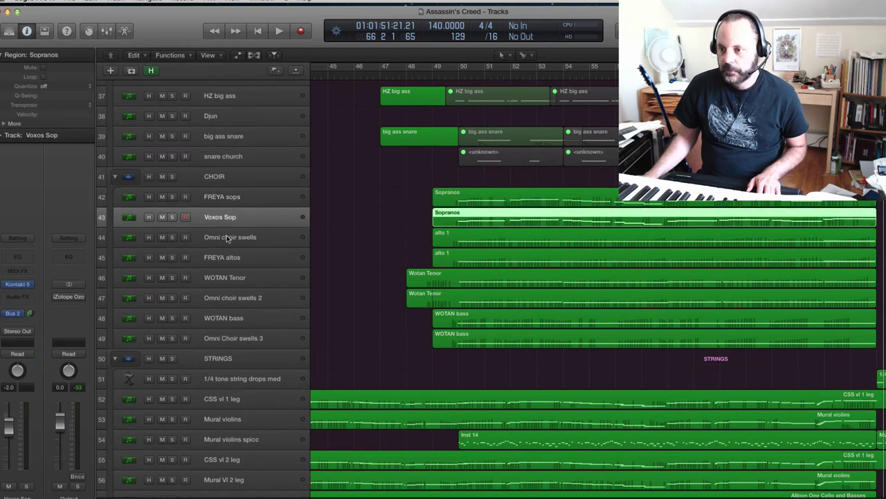
left_click(270, 238)
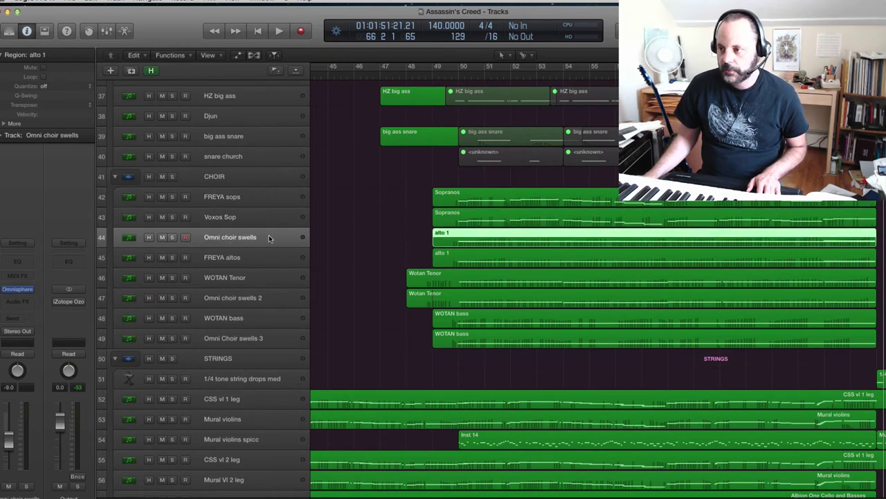
Play the Omni choir swells track in solo from bar 49 beat 3 and add FREYA altos to the solo
left_click(445, 78)
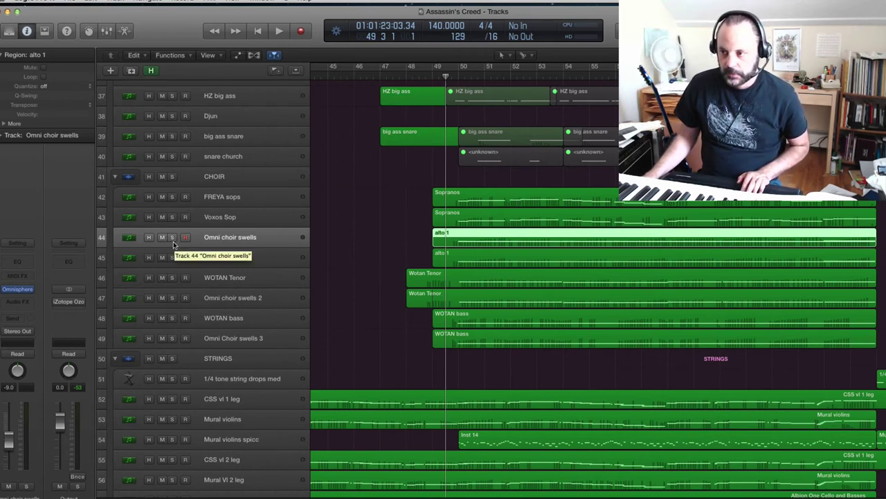
left_click(173, 239)
key("space")
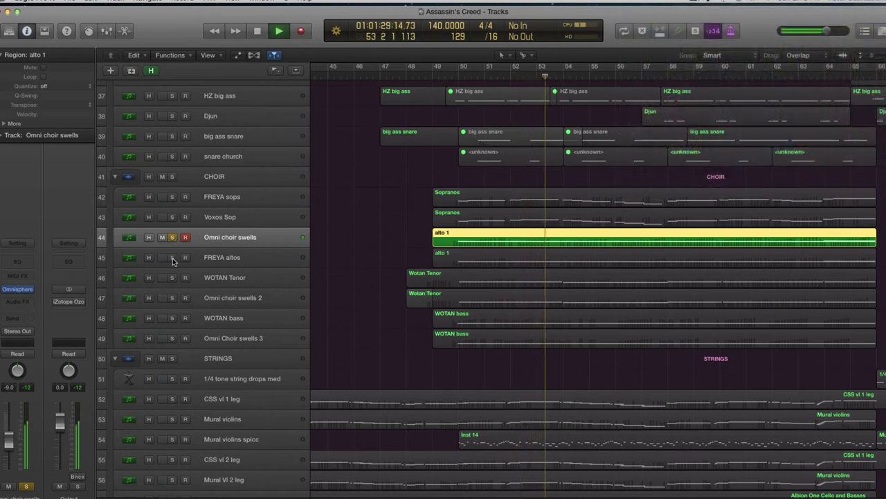
left_click(173, 258)
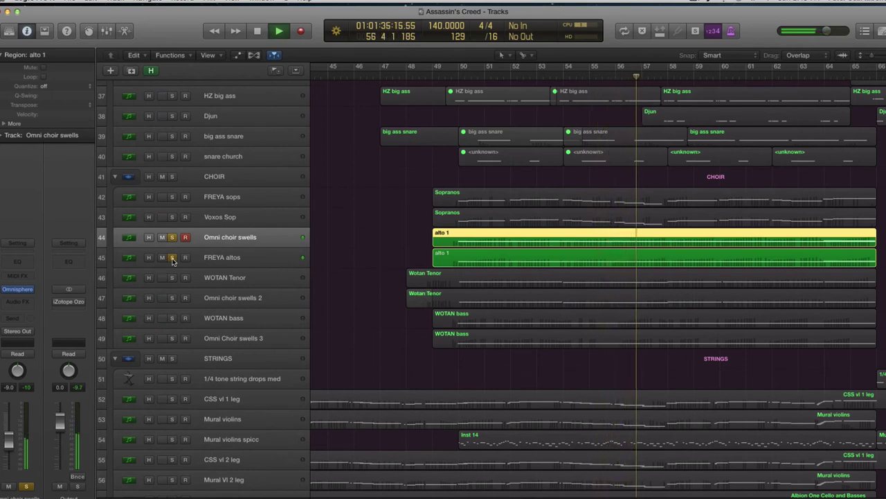
Add WOTAN Tenor, Omni choir swells 2, WOTAN bass and Omni Choir swells 3 to the solo while replaying from bar 49
left_click(173, 278)
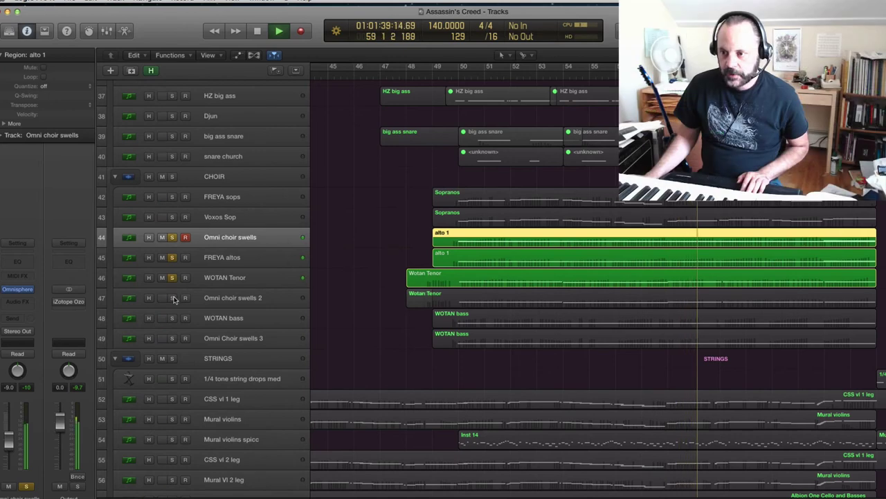
left_click(172, 298)
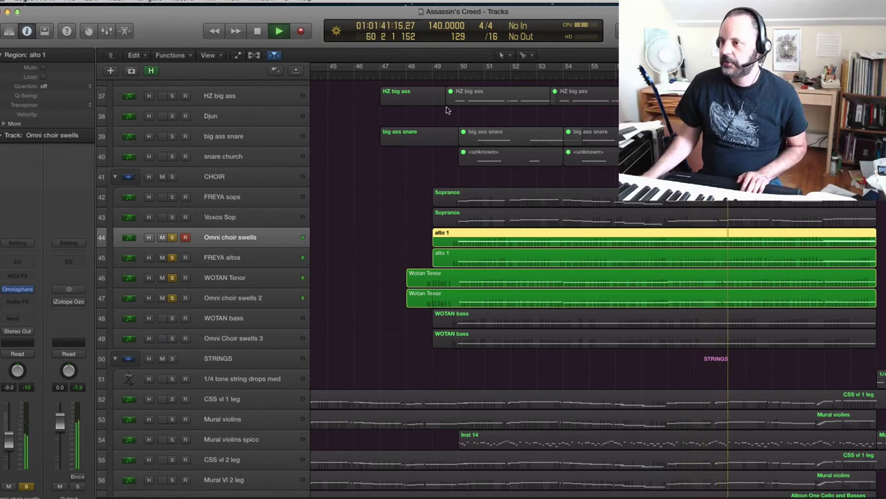
key("space")
left_click(436, 76)
key("space")
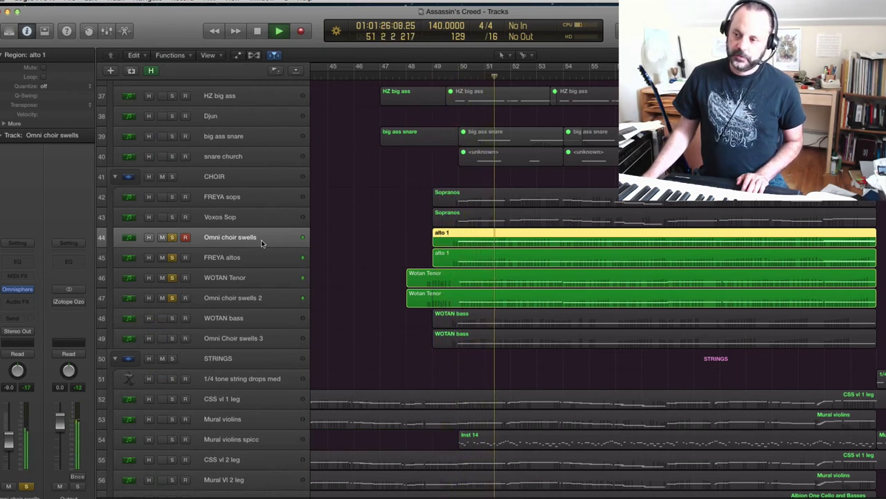
left_click(172, 318)
left_click(173, 338)
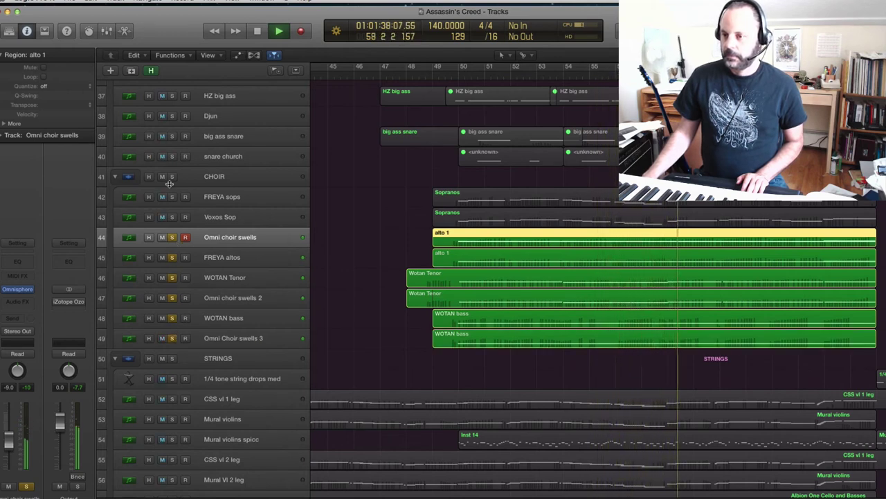
Replace the individual choir track solos with the CHOIR folder's solo, stop playback and turn off the folder's solo
left_click(172, 177)
left_click(172, 238)
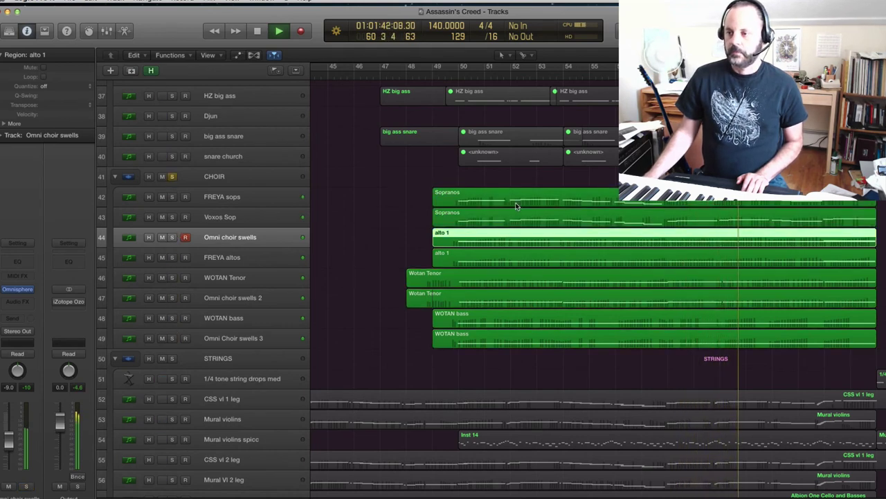
key("space")
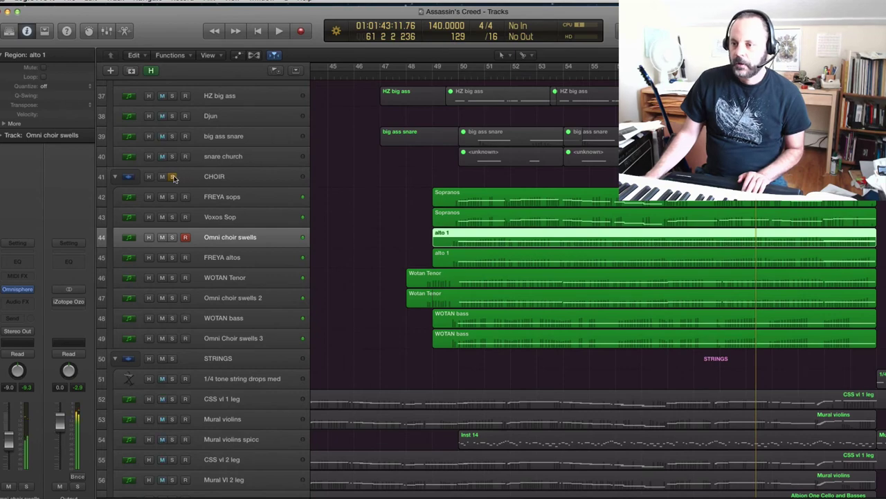
left_click(173, 178)
Play the full mix from about bar 47 to the end of bar 65
scroll(453, 206, "up", 5)
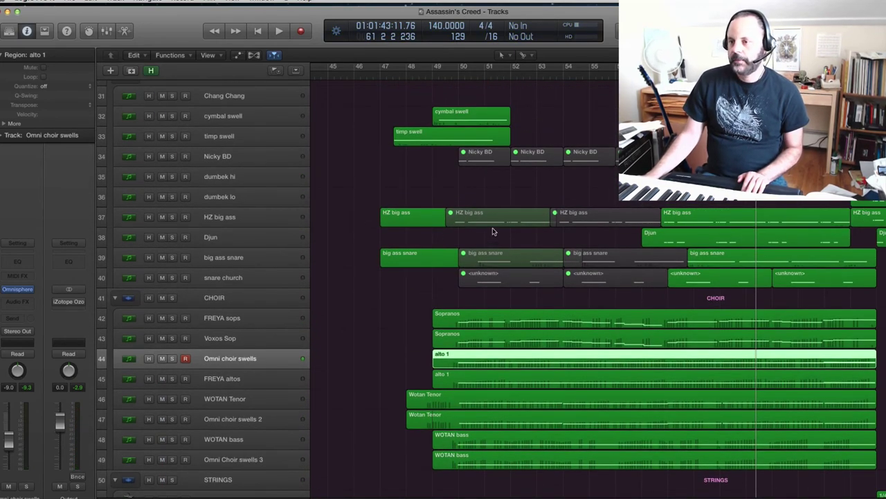
left_click(446, 74)
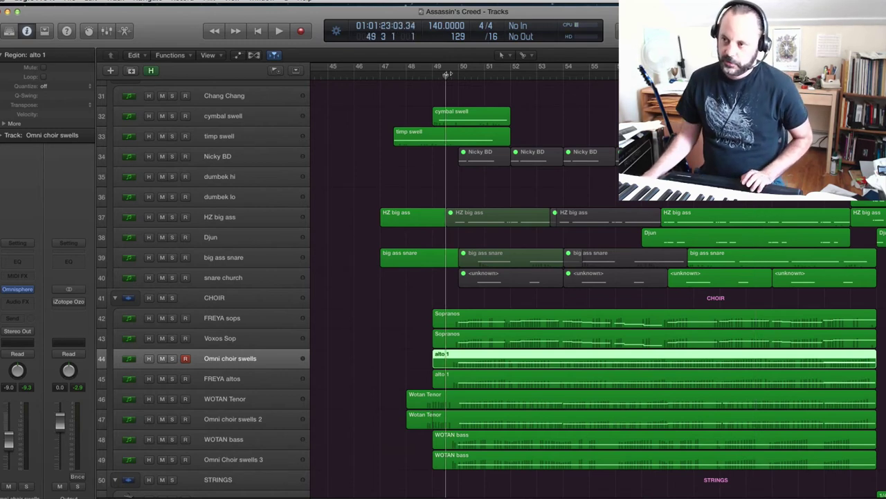
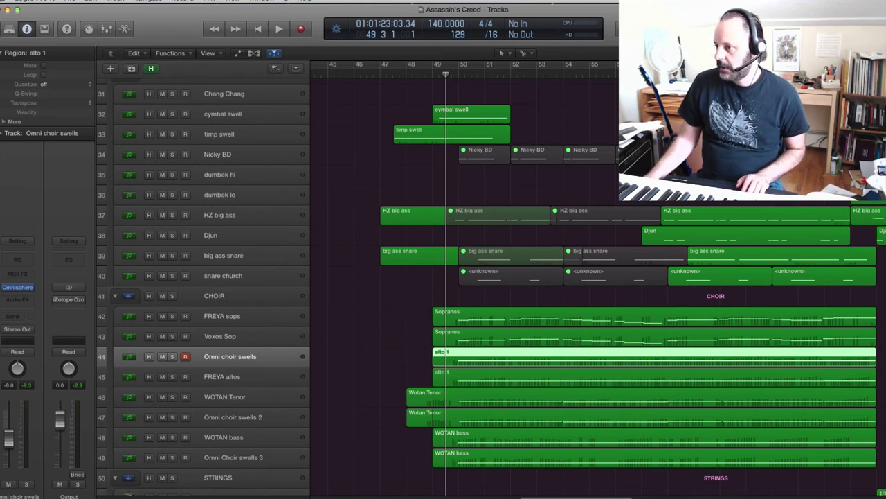
key("shift+period")
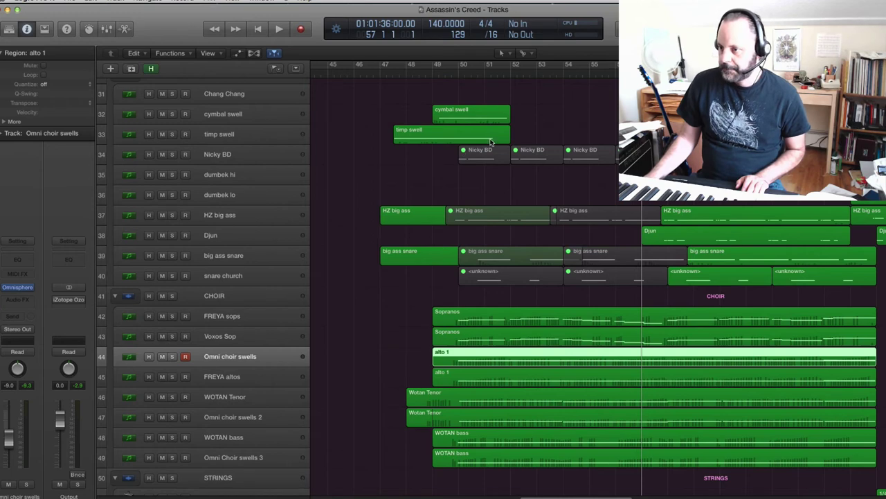
left_click(377, 76)
key("space")
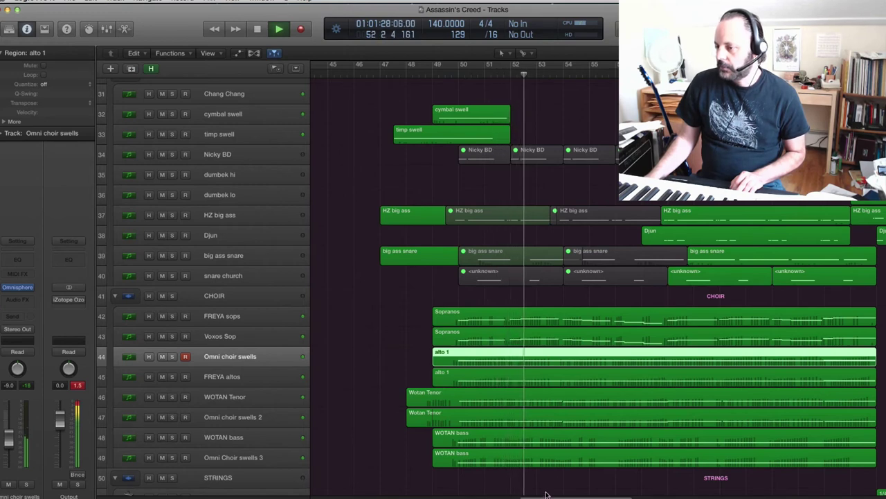
left_click_drag(546, 497, 564, 498)
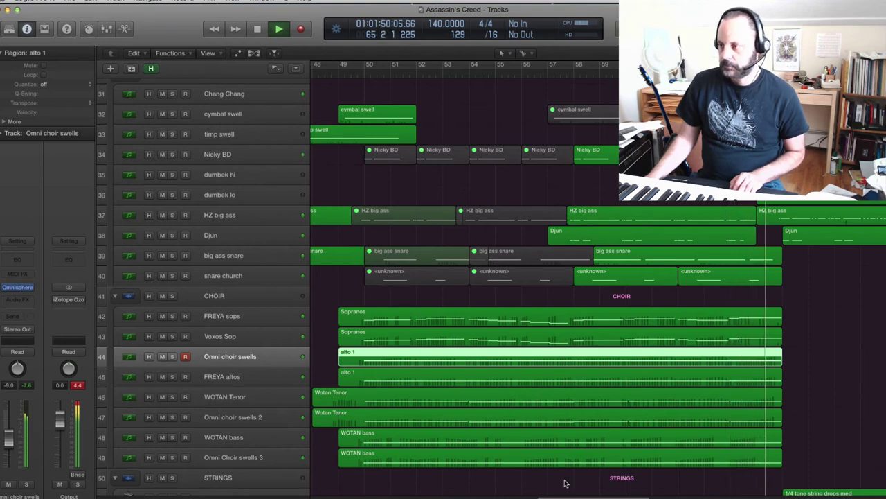
key("space")
Examine the piano tracks in the PIANO/PIANO SCRATCH folder and the rest of the track list down to BRASS and WOODWINDS
scroll(575, 478, "up", 5)
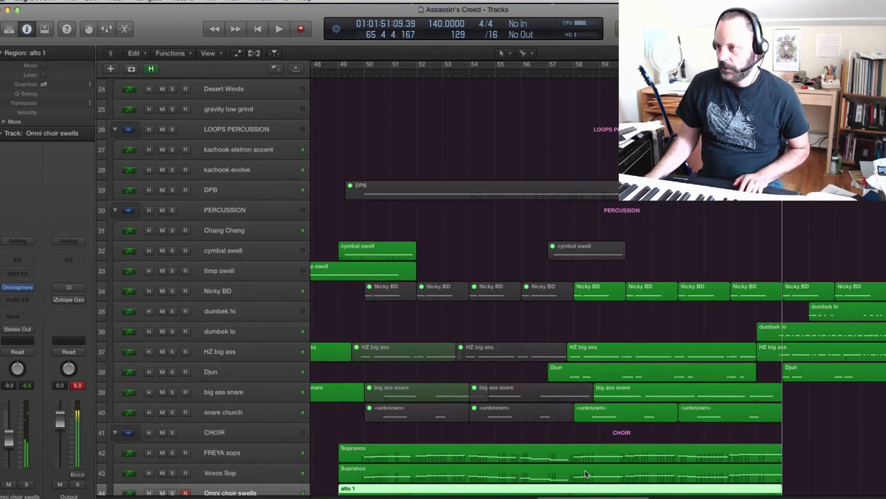
scroll(585, 473, "up", 8)
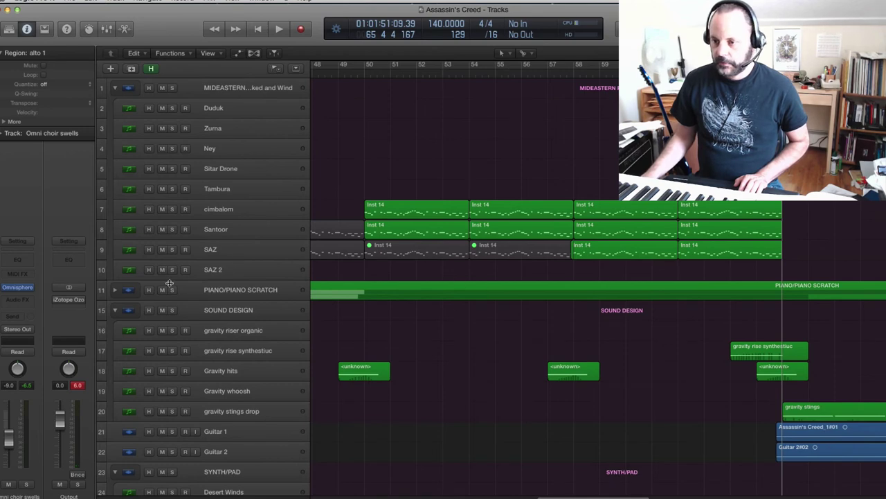
left_click(113, 291)
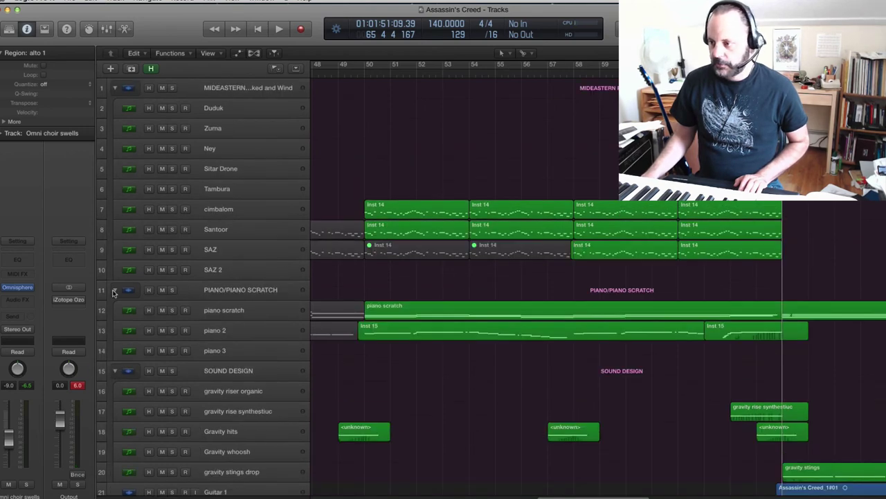
left_click(115, 292)
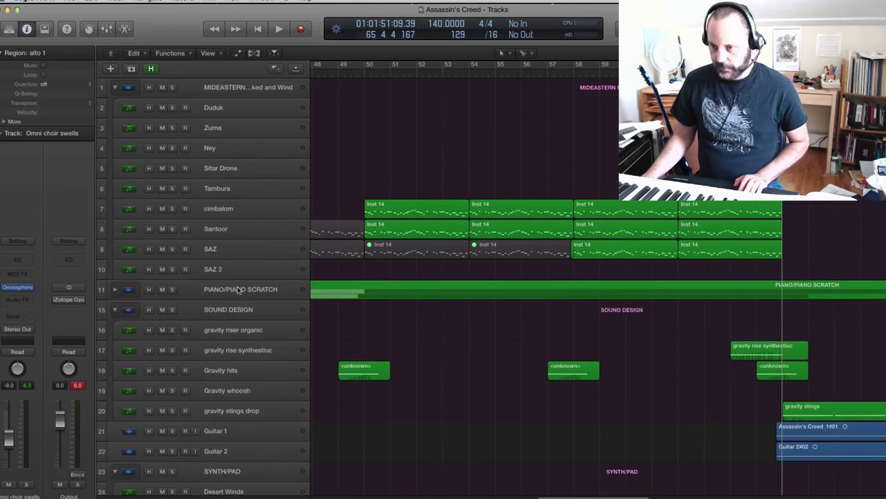
scroll(423, 280, "down", 15)
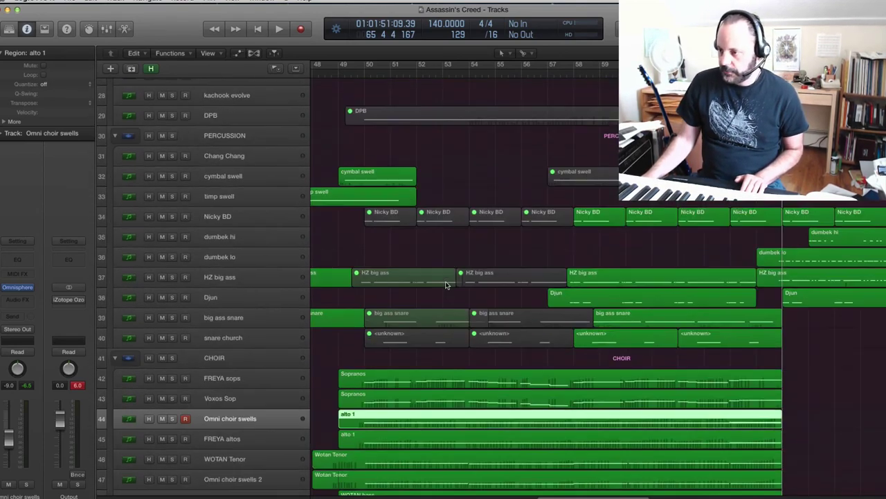
scroll(446, 284, "down", 8)
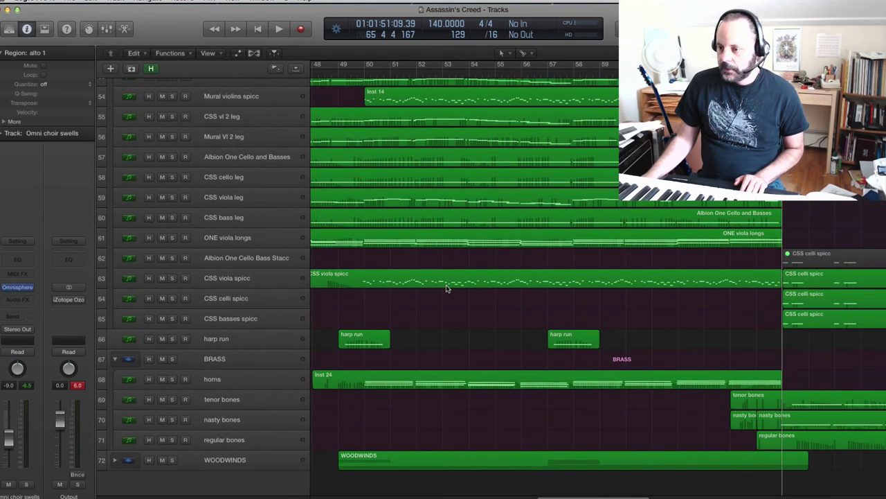
scroll(188, 370, "up", 11)
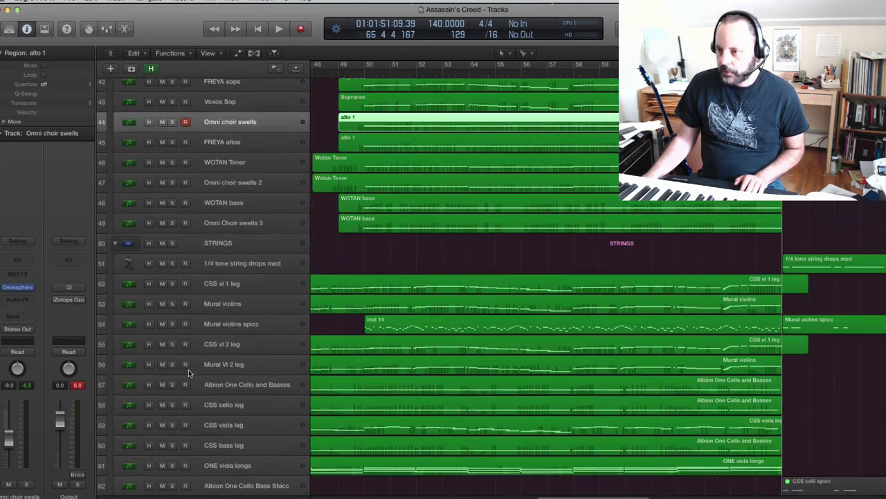
scroll(196, 367, "down", 8)
scroll(195, 367, "down", 2)
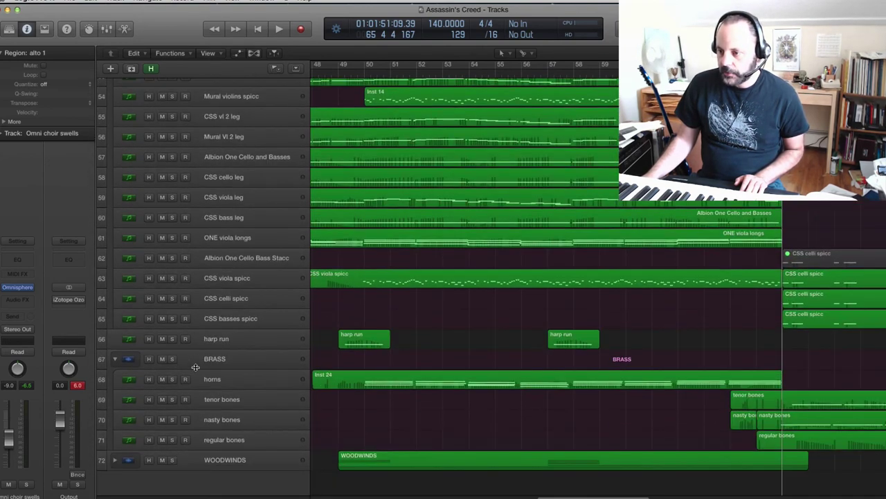
Solo the horns track and play it from bar 49 beat 3, pausing and resuming playback
left_click(353, 75)
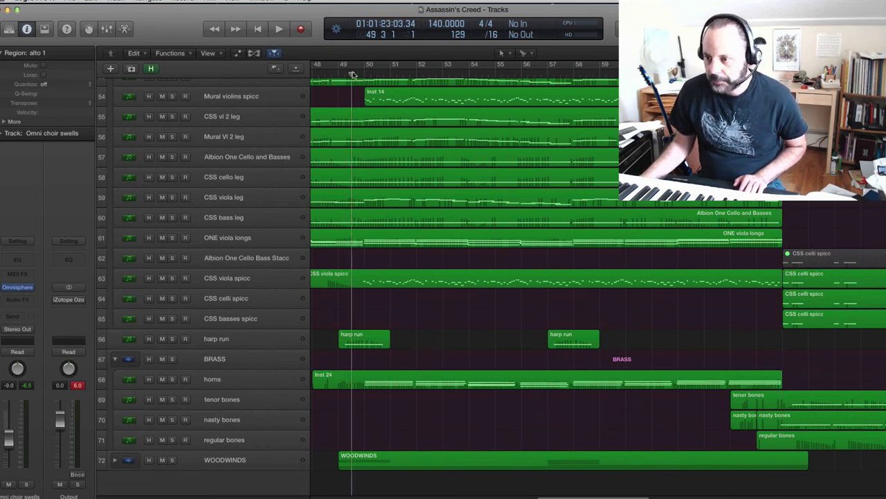
left_click(171, 379)
key("space")
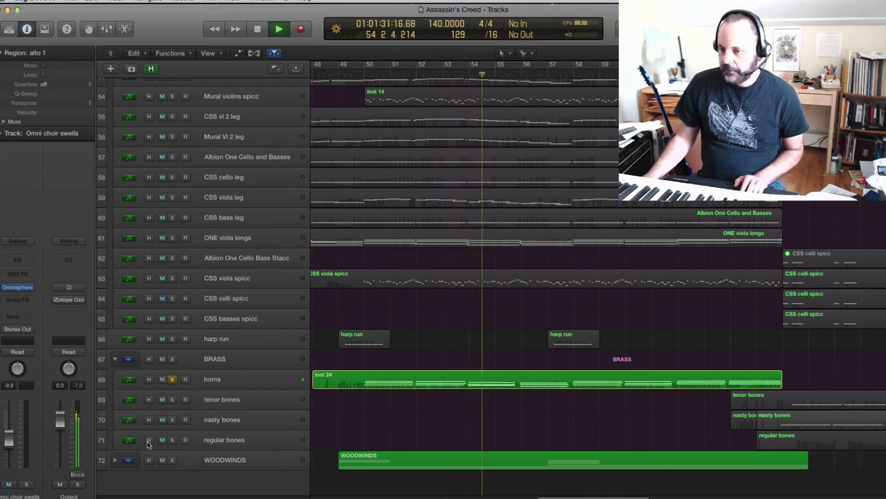
key("space")
key("space")
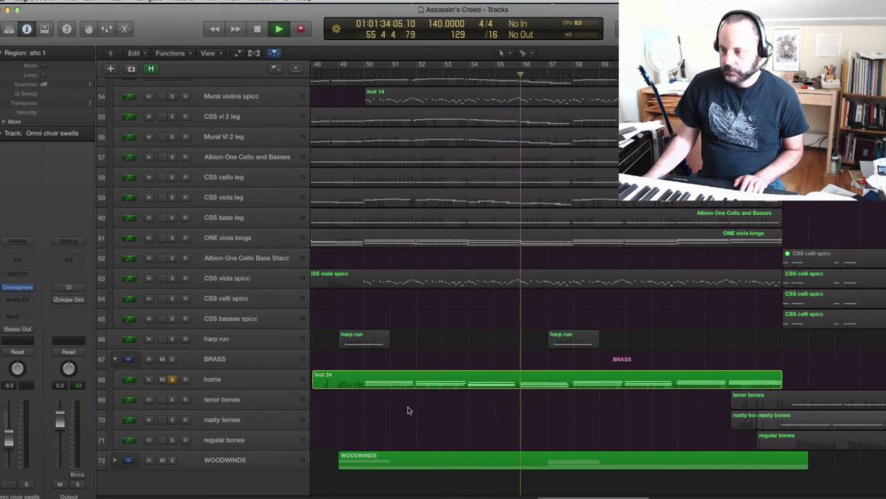
Expand the WOODWINDS folder, stop playback and turn off solo on the horns track
left_click(115, 460)
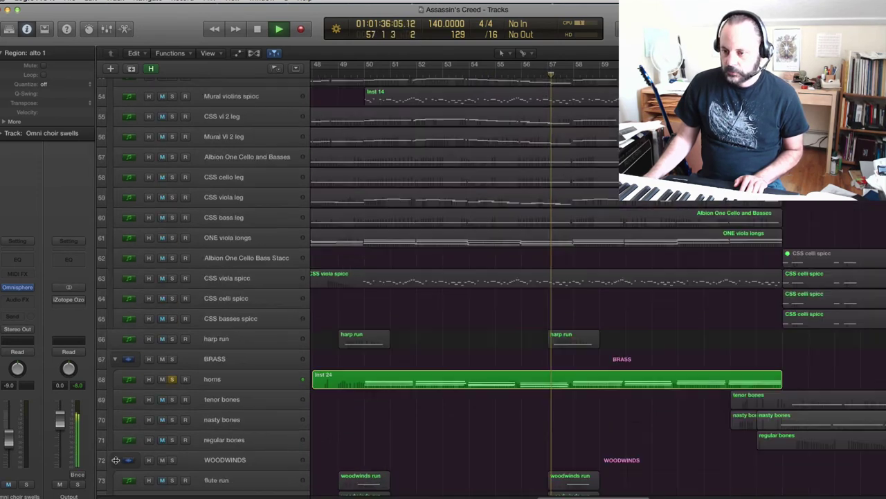
scroll(286, 423, "down", 5)
key("space")
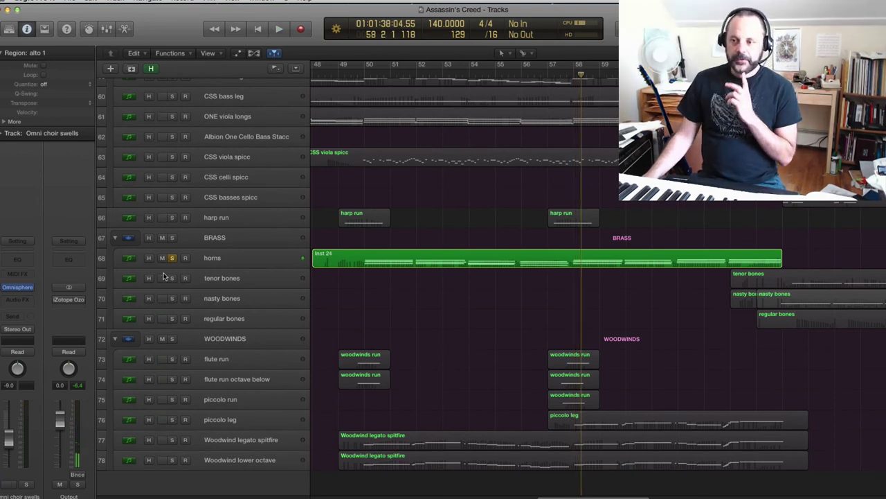
left_click(173, 258)
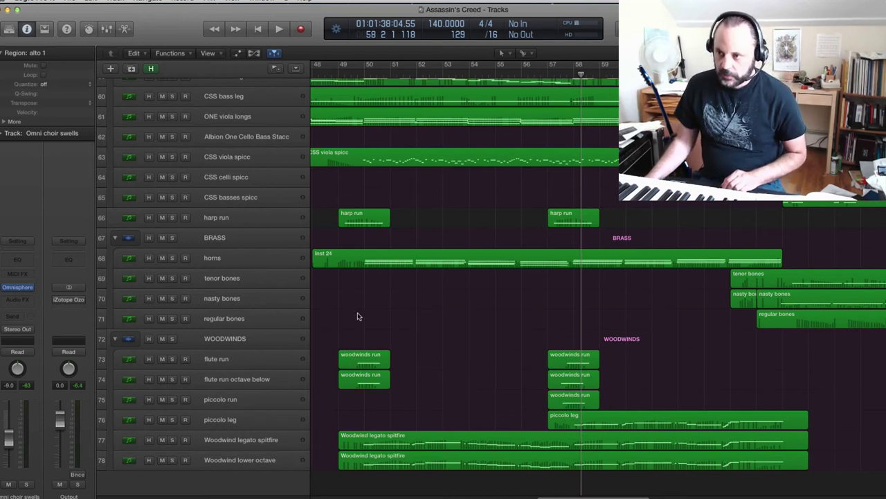
Solo the harp run track, play it from bar 49 and again from bar 48, and stop playback
left_click(333, 72)
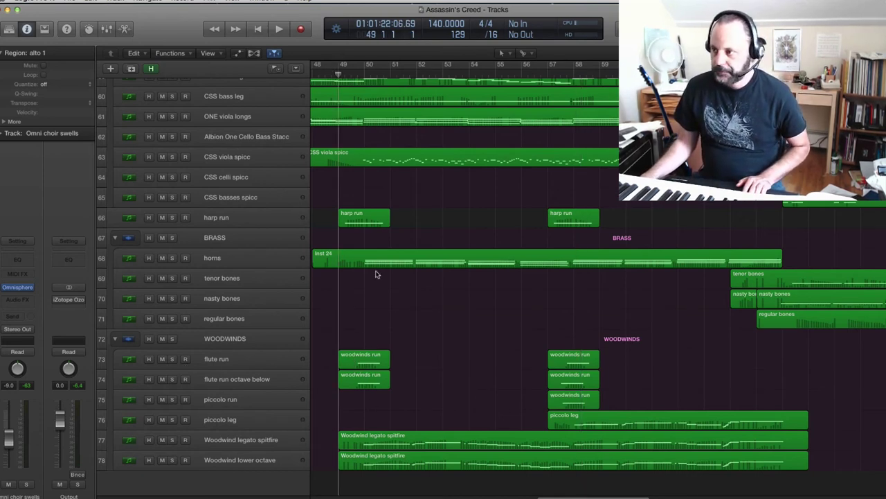
mouse_move(584, 497)
left_mouse_down()
mouse_move(361, 497)
mouse_move(581, 497)
mouse_move(571, 496)
left_mouse_up()
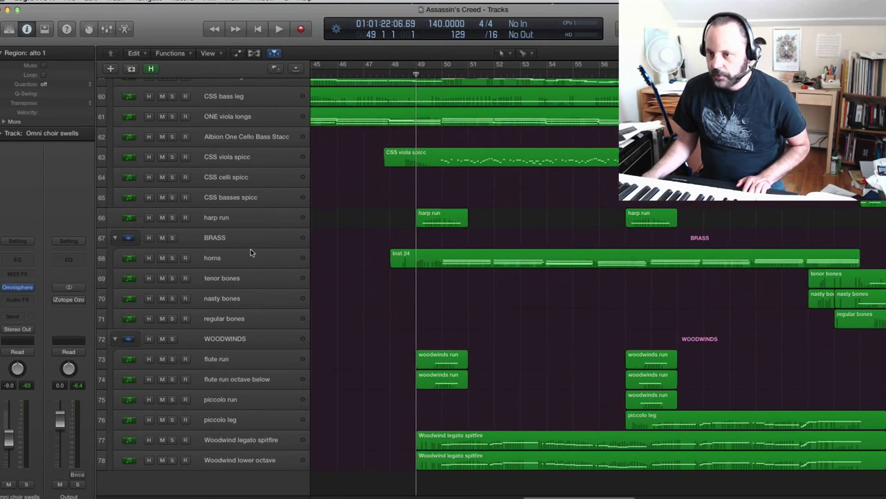
left_click(172, 217)
key("space")
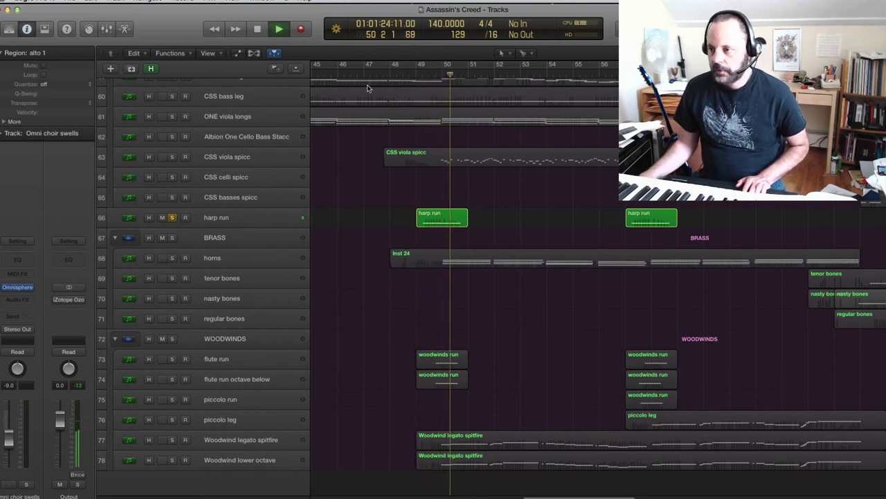
key("space")
left_click(399, 74)
key("space")
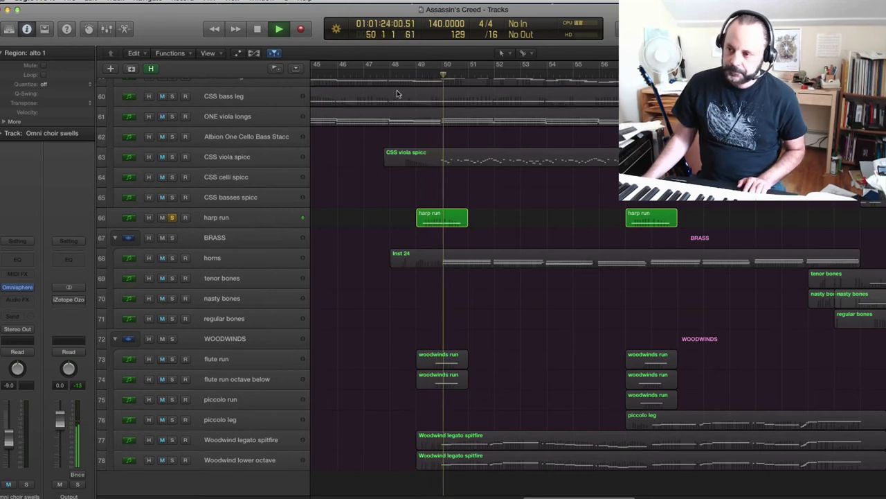
key("space")
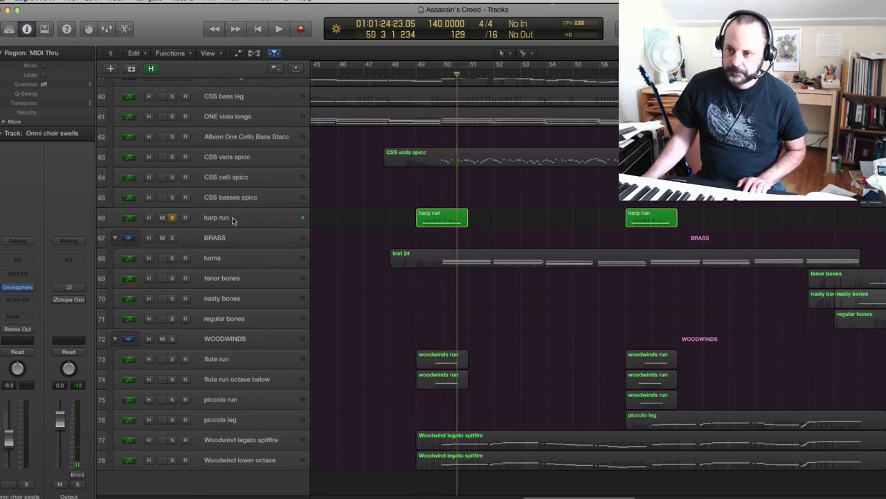
Inspect the harp run track's Kontakt instrument and its first region's notes in the Piano Roll, closing each view
left_click(229, 217)
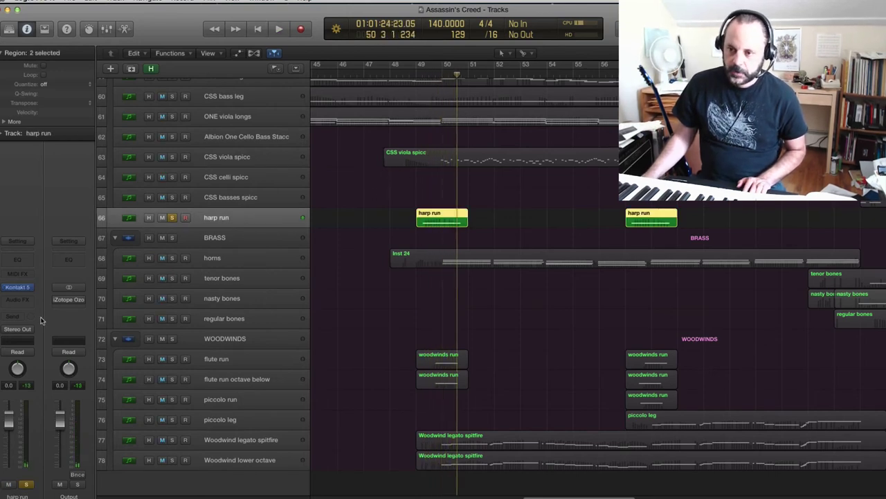
left_click(16, 288)
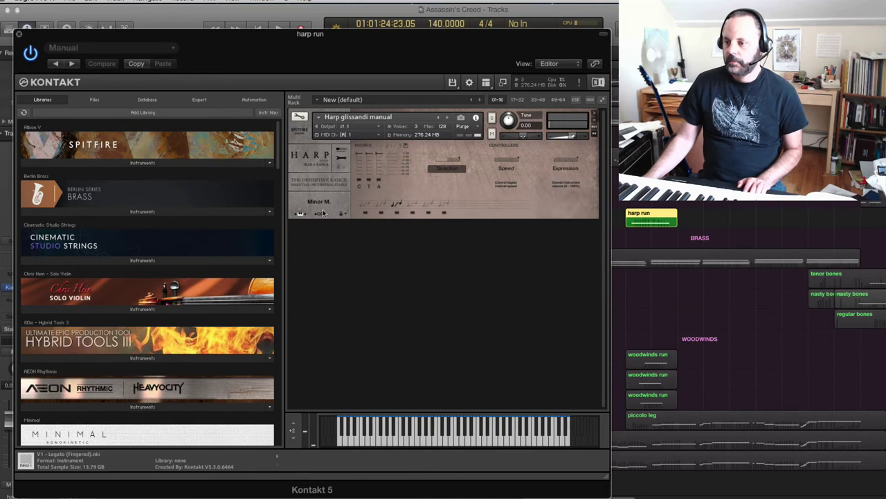
left_click(18, 34)
double_click(449, 220)
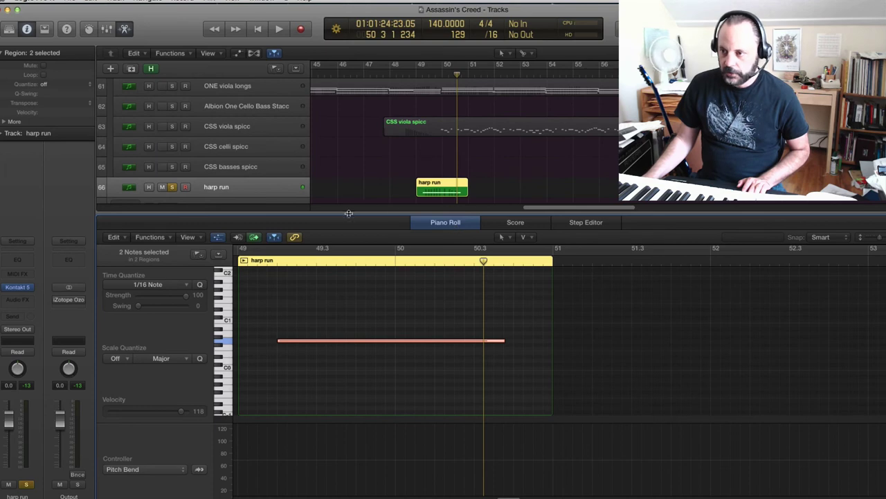
key("e")
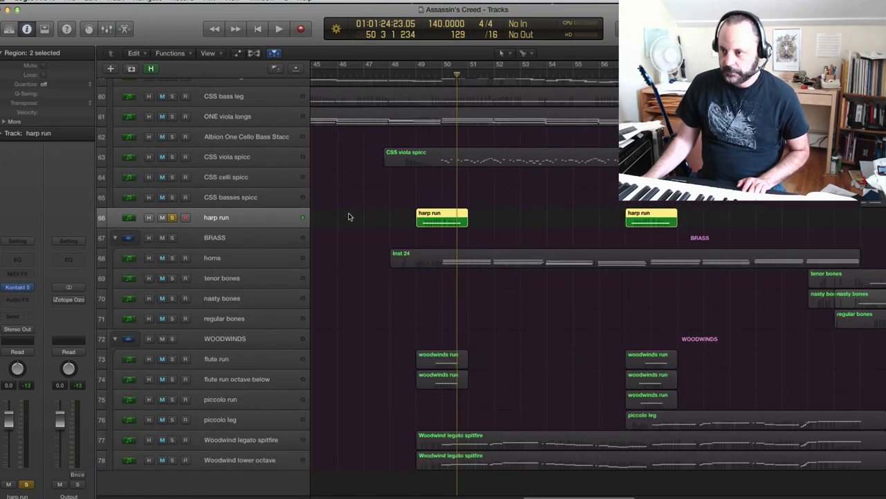
Play the soloed harp run track from bar 48 beat 3, stop playback and turn off its solo
left_click(405, 76)
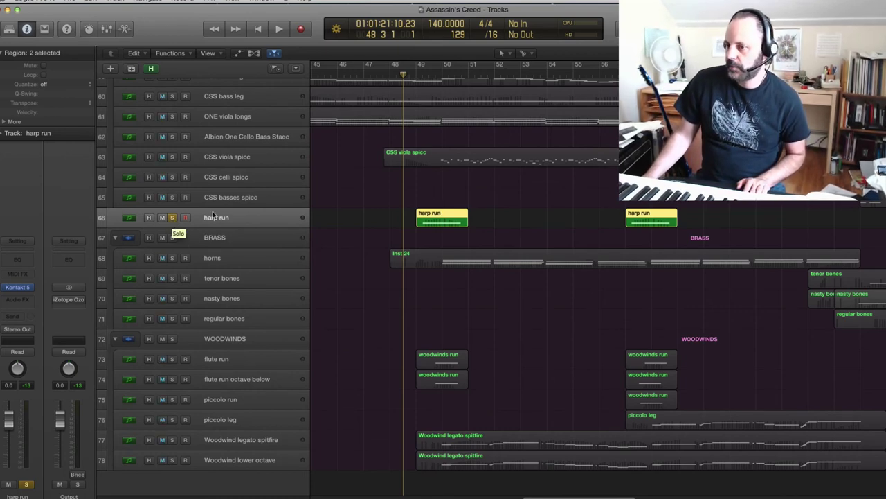
key("space")
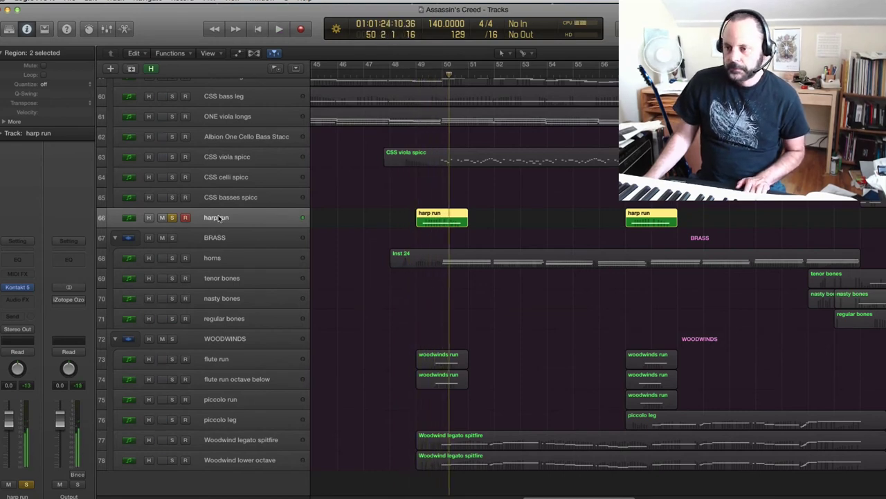
left_click(171, 218)
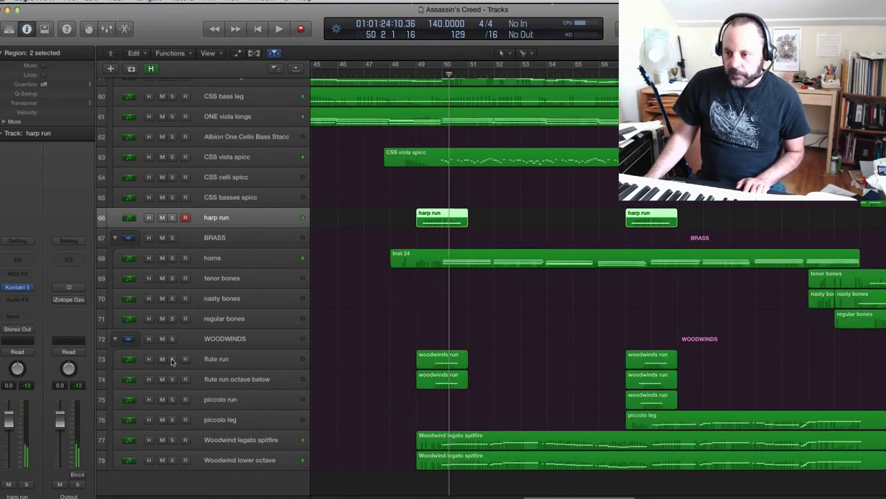
Solo the flute run track and play it twice from bar 49, stopping after each pass
left_click(172, 360)
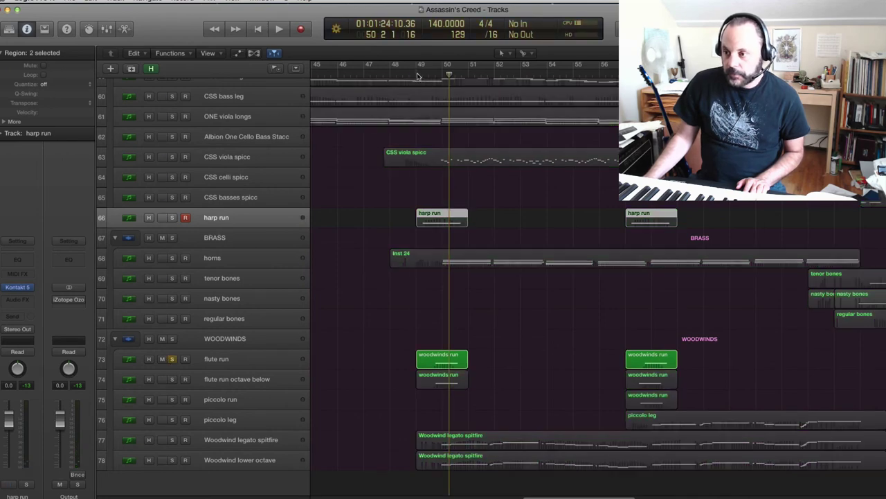
left_click(418, 76)
key("space")
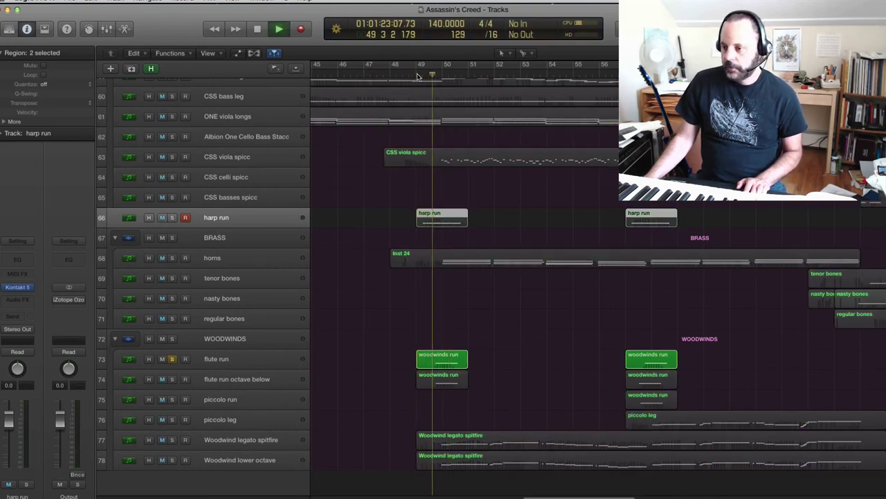
key("space")
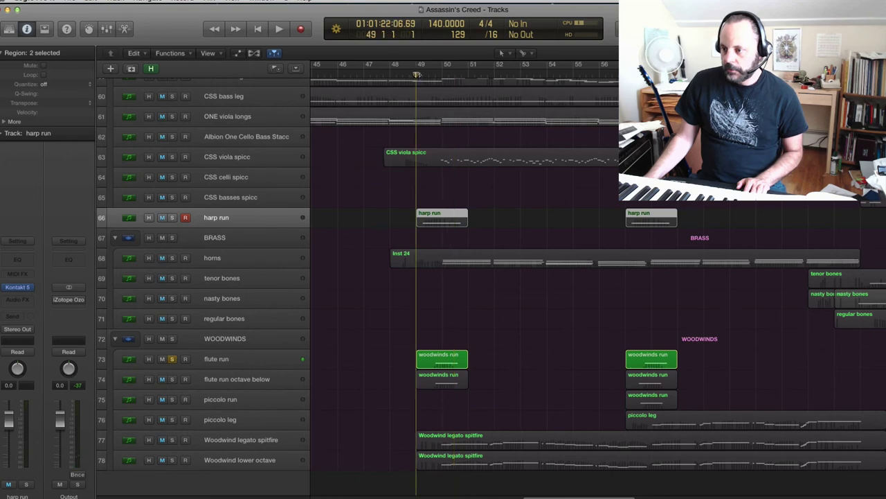
key("space")
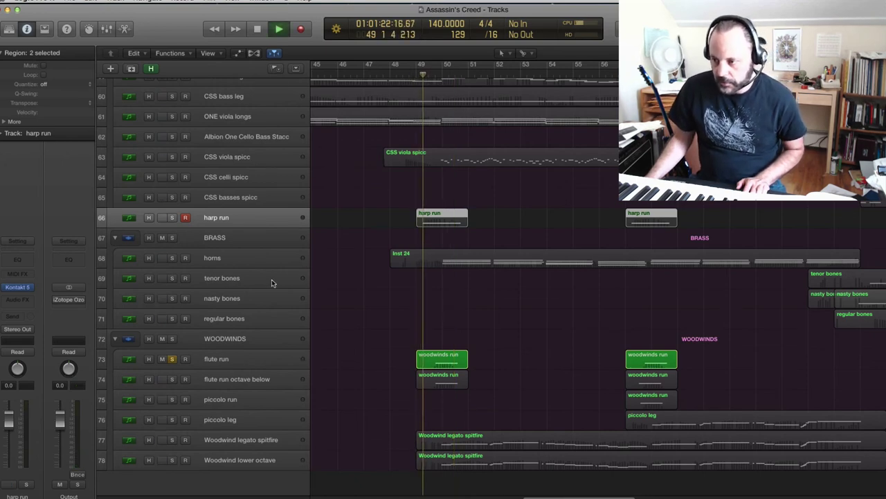
key("space")
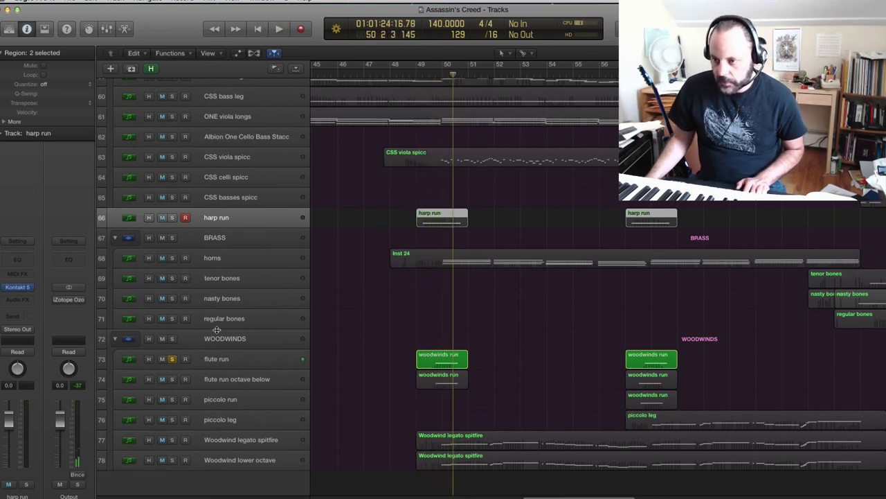
Add the flute run octave below track to the solo, play both flute runs from bar 49 and stop
left_click(171, 379)
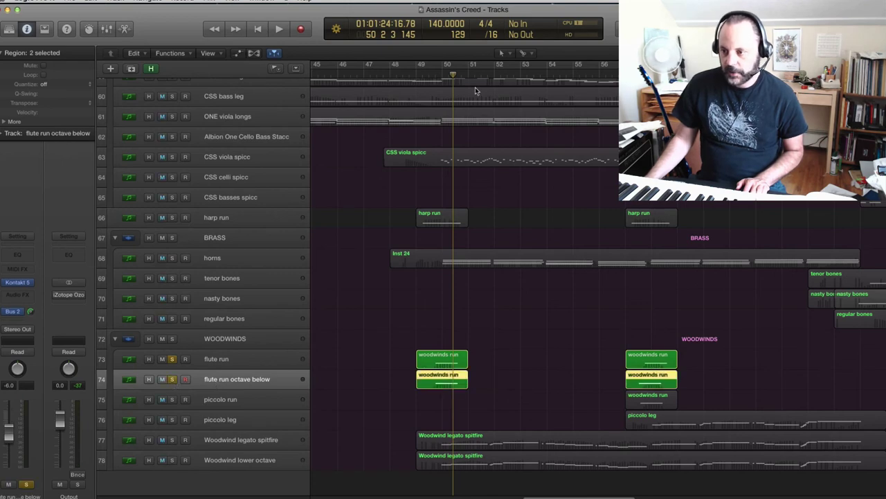
left_click(414, 80)
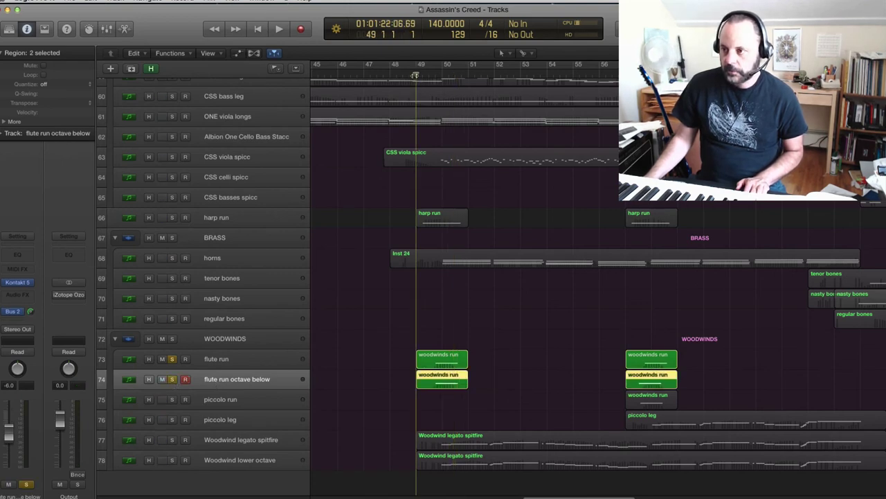
key("space")
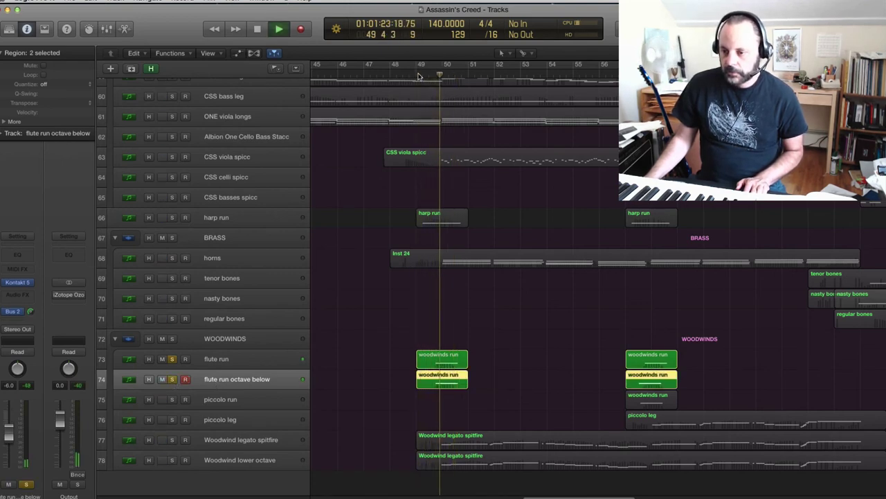
key("space")
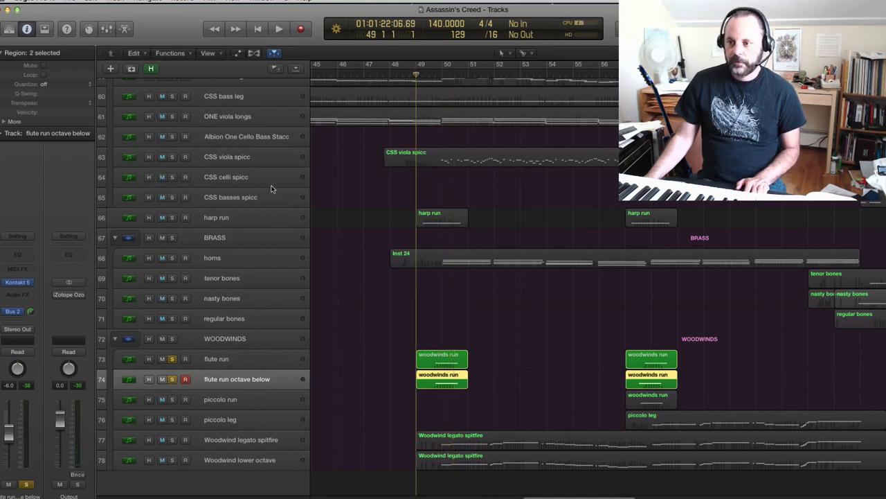
Add the harp run to the soloed flute runs, play all three from bar 49 and return the playhead there
left_click(172, 218)
key("space")
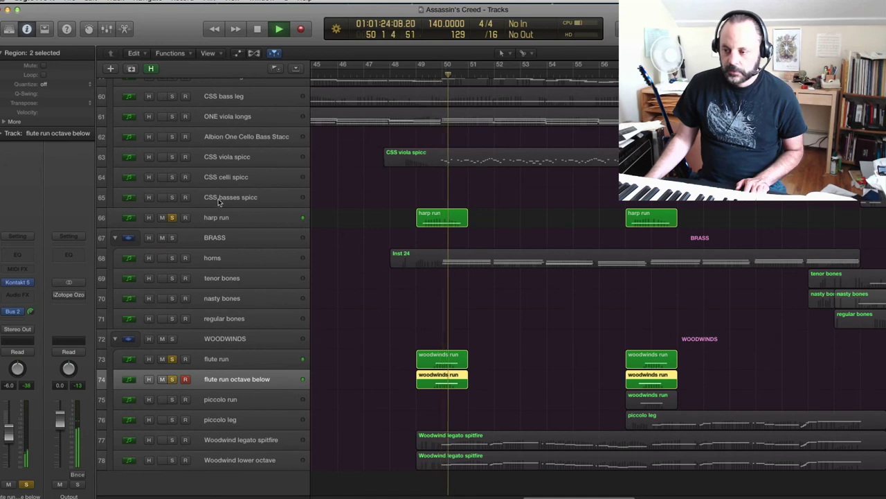
key("space")
left_click(412, 76)
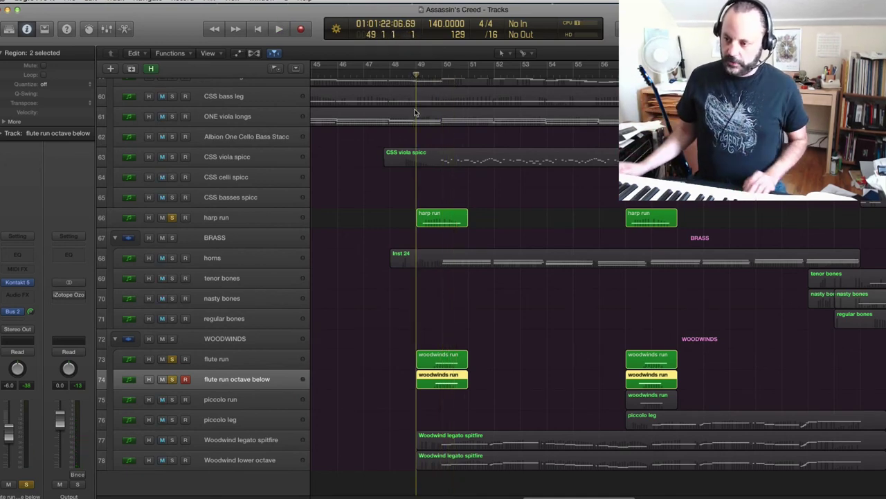
Turn off solo on the harp and flute runs, solo Woodwind legato spitfire and Woodwind lower octave, and play them from bar 49
left_click(173, 218)
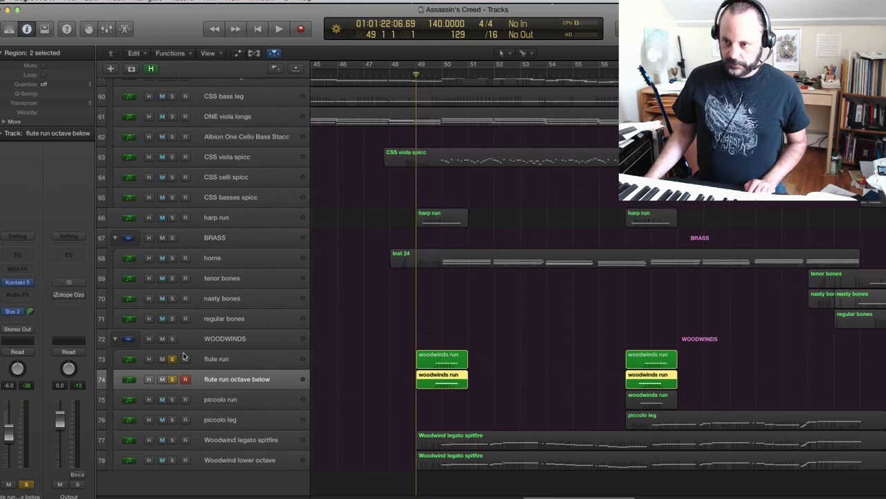
left_click(173, 360)
left_click(172, 379)
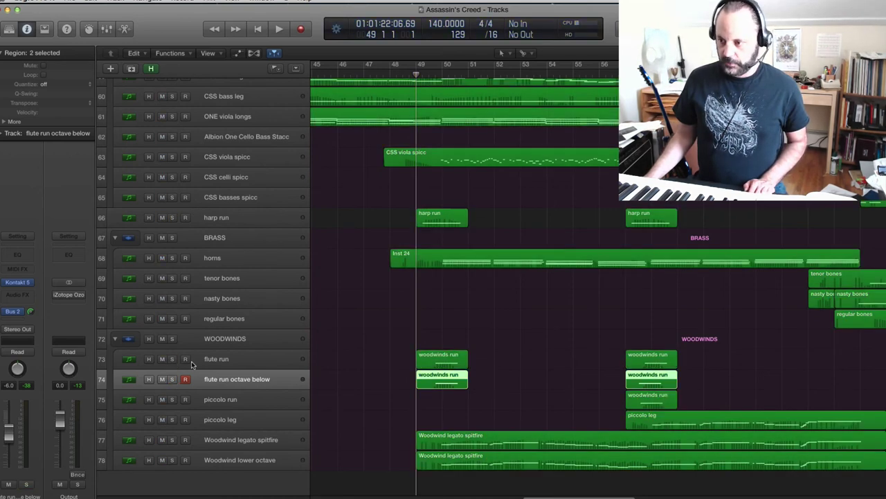
left_click(172, 441)
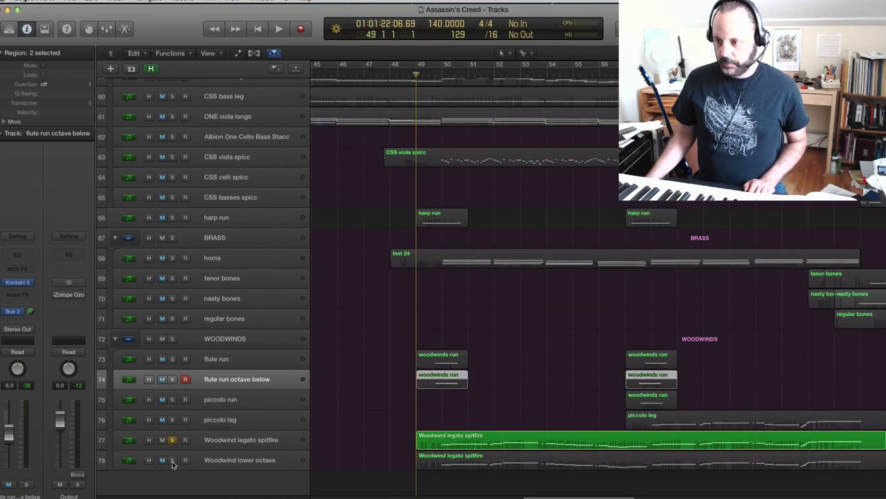
left_click(173, 461)
key("space")
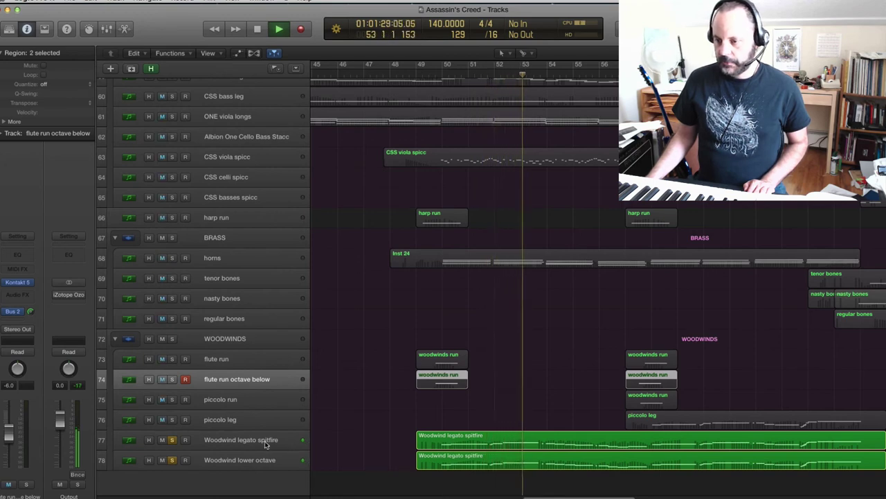
Compare the lower octave alone, the legato spitfire alone and both together by toggling their solos during playback
left_click(172, 440)
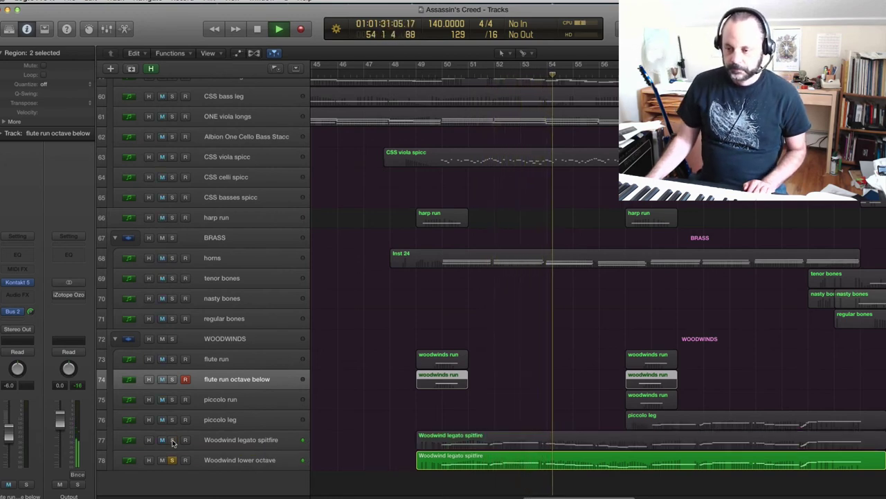
left_click(173, 440)
left_click(173, 460)
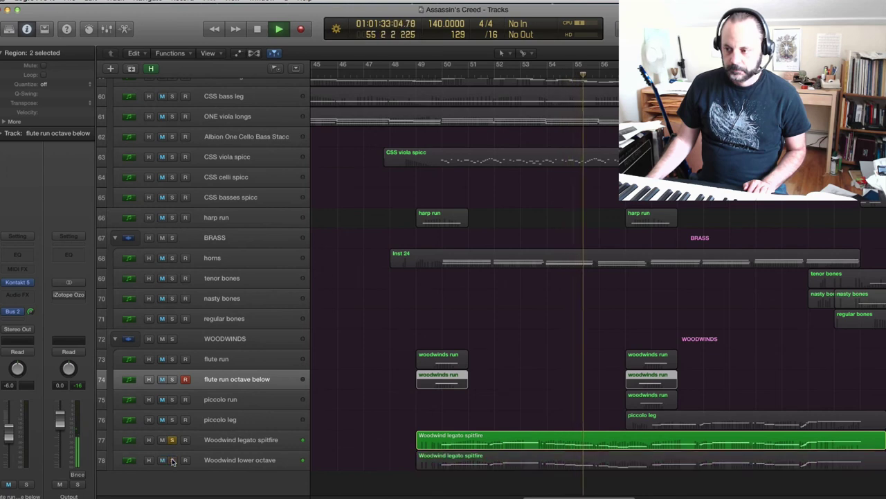
left_click(172, 460)
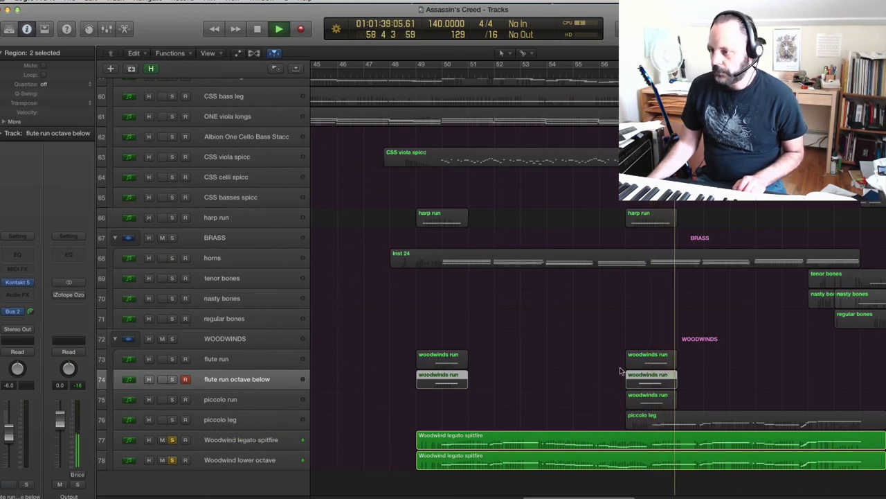
Solo the WOODWINDS folder in place of its two legato tracks, play it from bar 57 beat 2 and stop
left_click(172, 338)
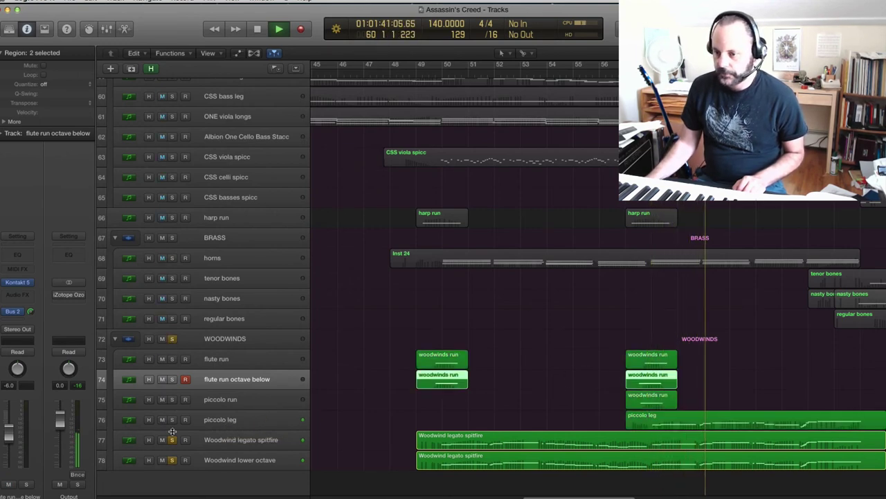
left_click(171, 439)
left_click(172, 458)
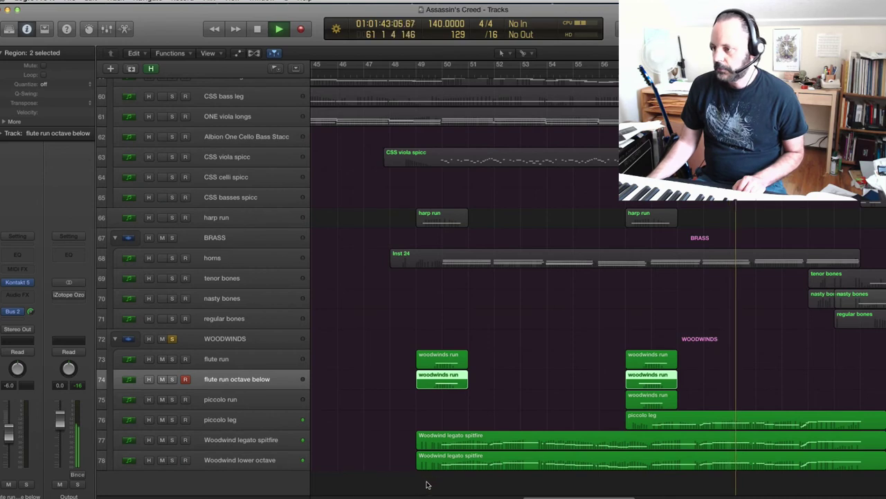
key("space")
left_click(633, 72)
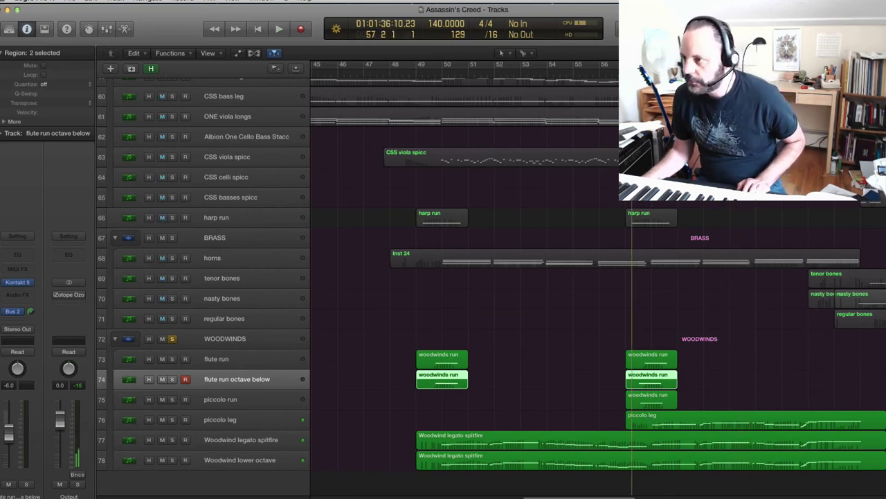
key("space")
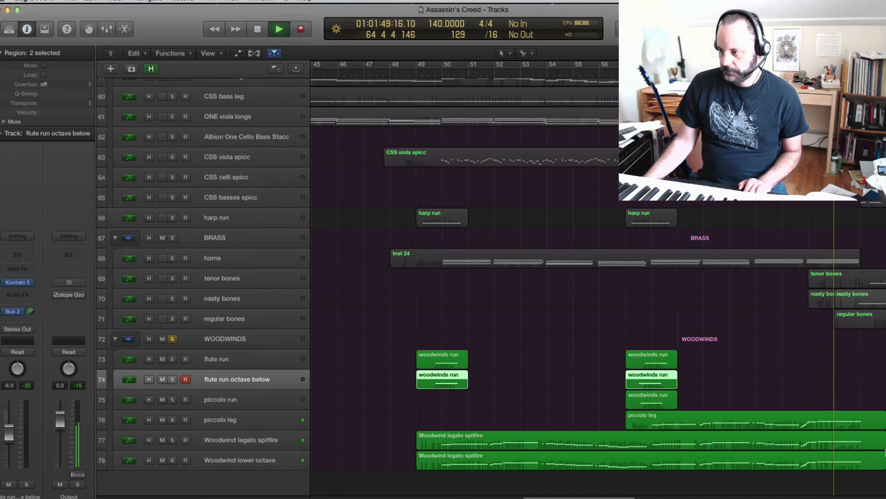
key("space")
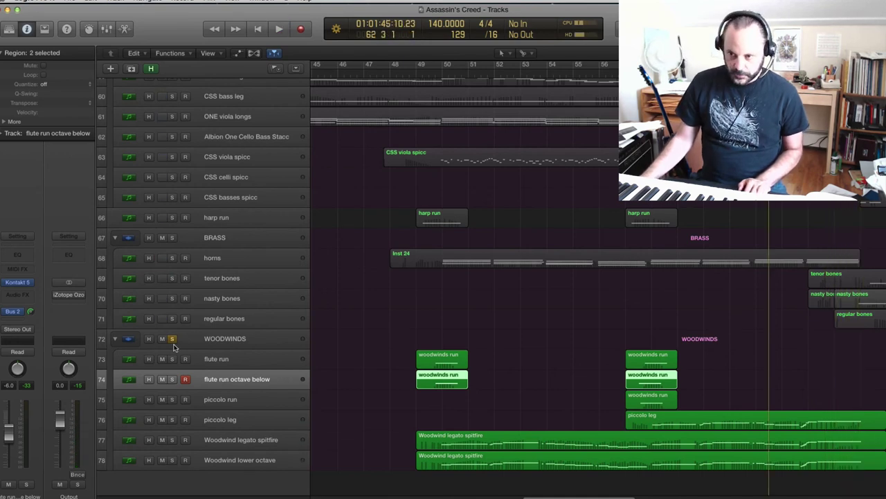
Turn off solo on the WOODWINDS folder, play the full mix from bar 62 beat 3 and stop
left_click(171, 340)
key("space")
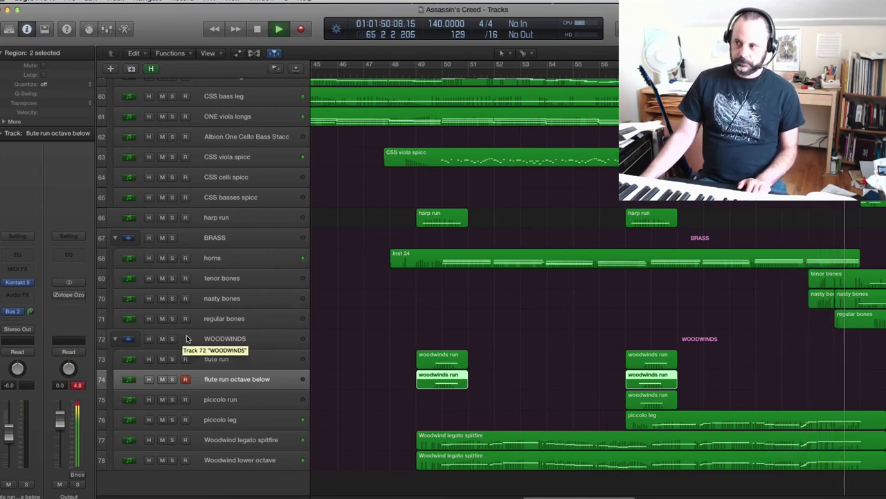
key("space")
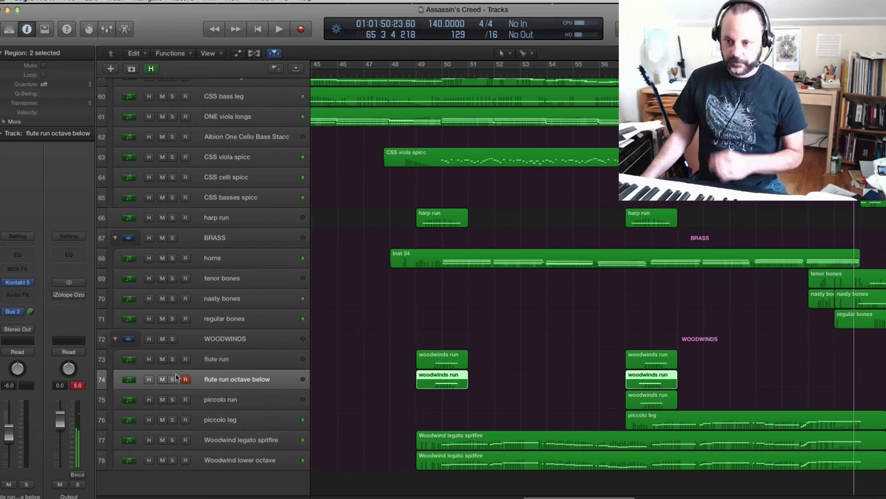
Solo the PERCUSSION folder, play it from bar 57 and stop playback
scroll(293, 327, "up", 15)
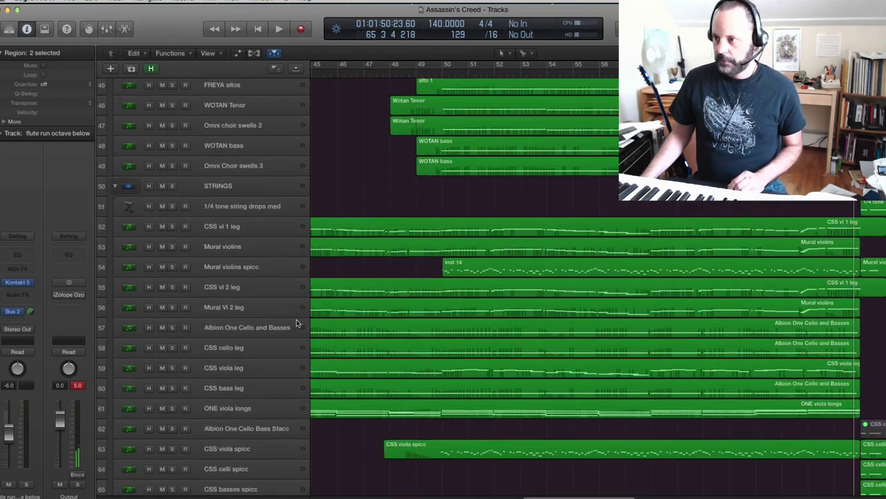
scroll(297, 318, "down", 2)
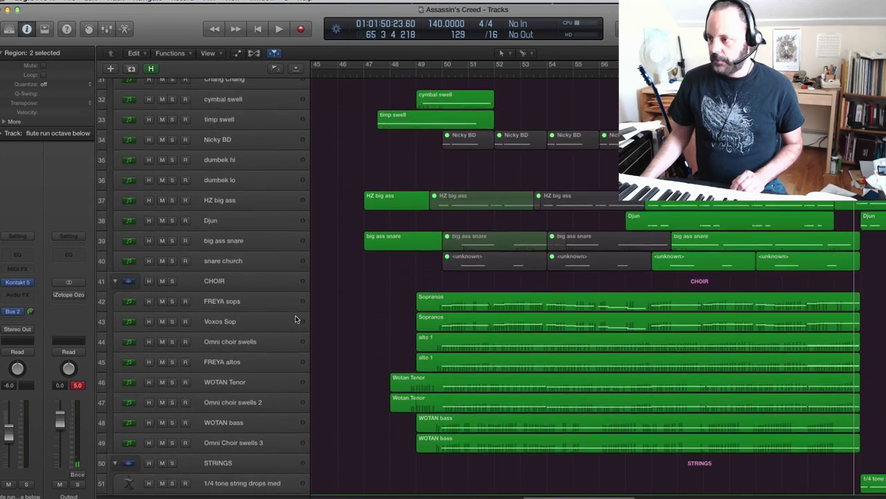
scroll(297, 318, "up", 1)
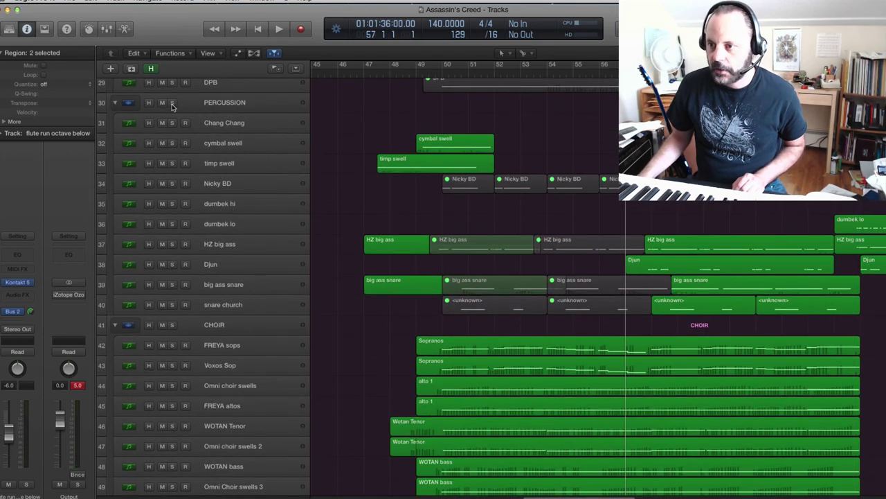
left_click(172, 104)
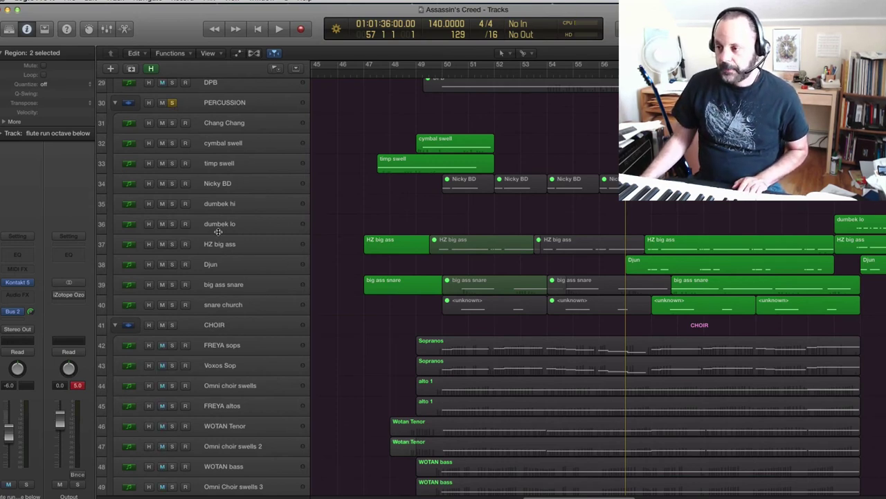
key("space")
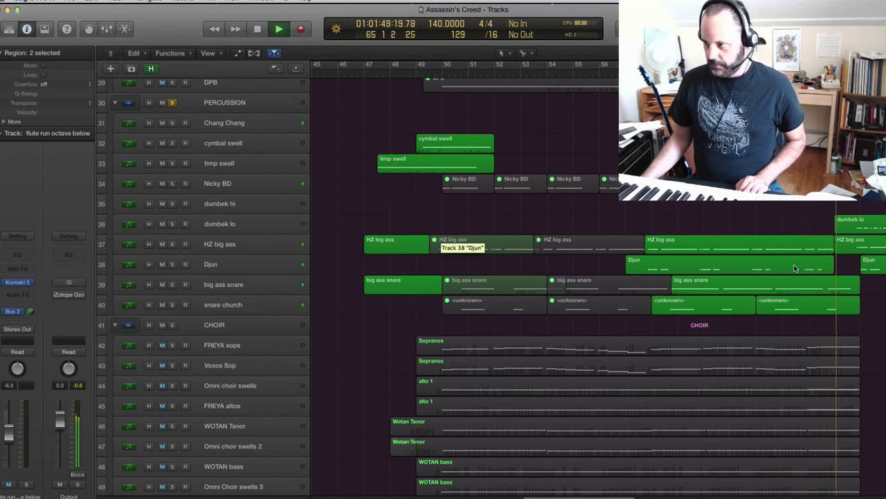
key("space")
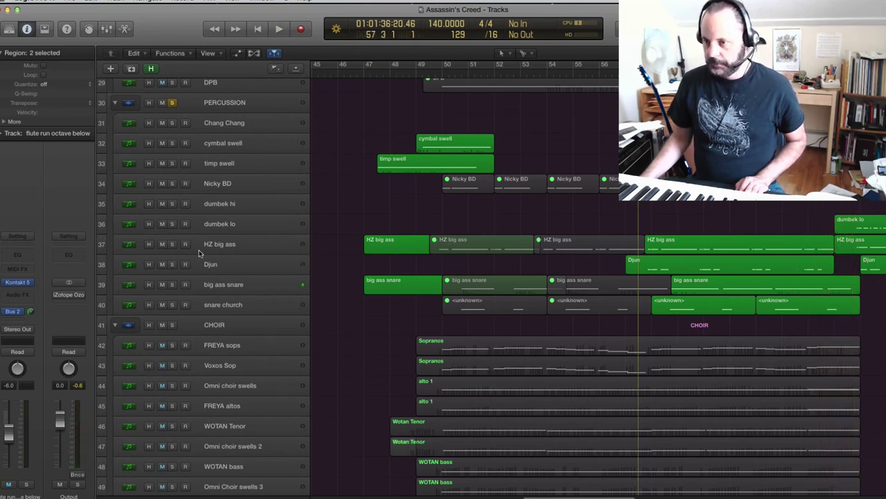
Audition HZ big ass within the percussion by toggling its solo during playback from bar 57 beat 3, and stop playback
left_click(173, 244)
key("space")
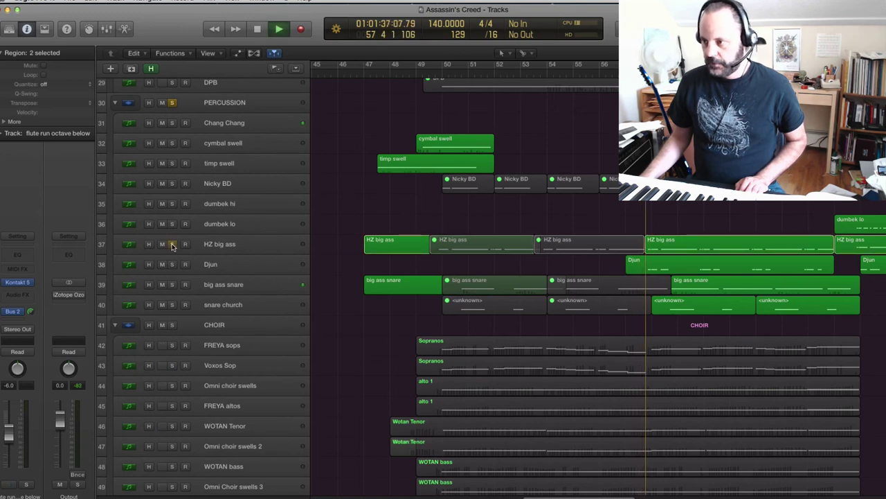
left_click(172, 244)
key("space")
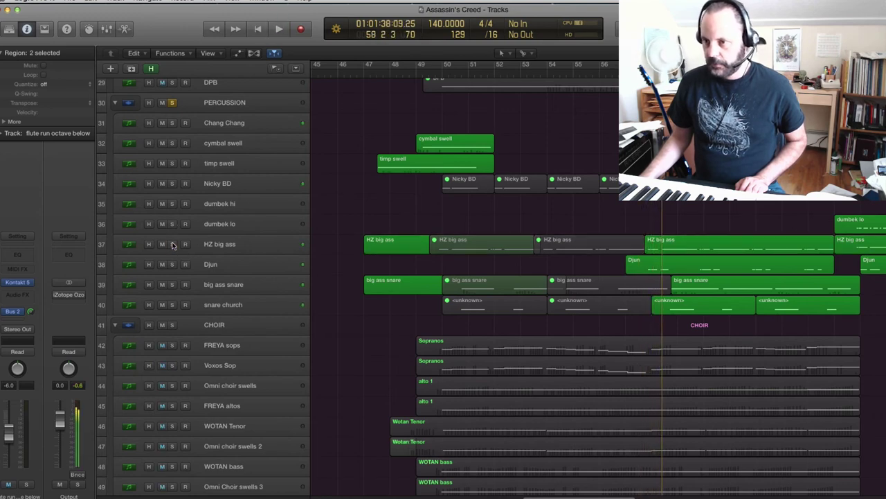
Replace the PERCUSSION folder solo with solos on Nicky BD, HZ big ass and Djun, play them and return the playhead to bar 57 beat 3
left_click(172, 102)
left_click(172, 164)
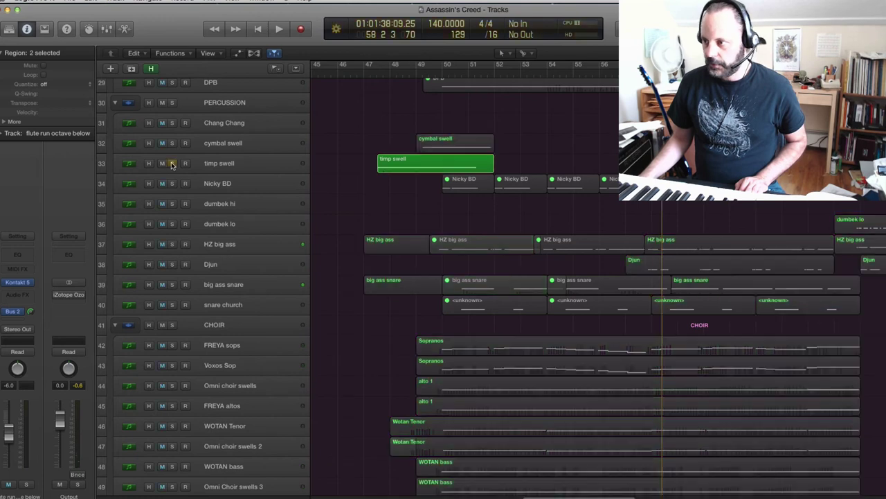
left_click(172, 163)
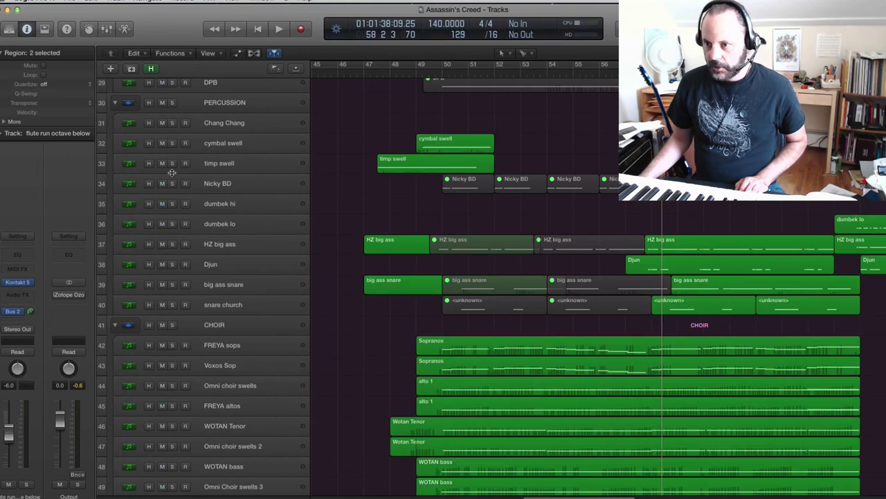
left_click(173, 183)
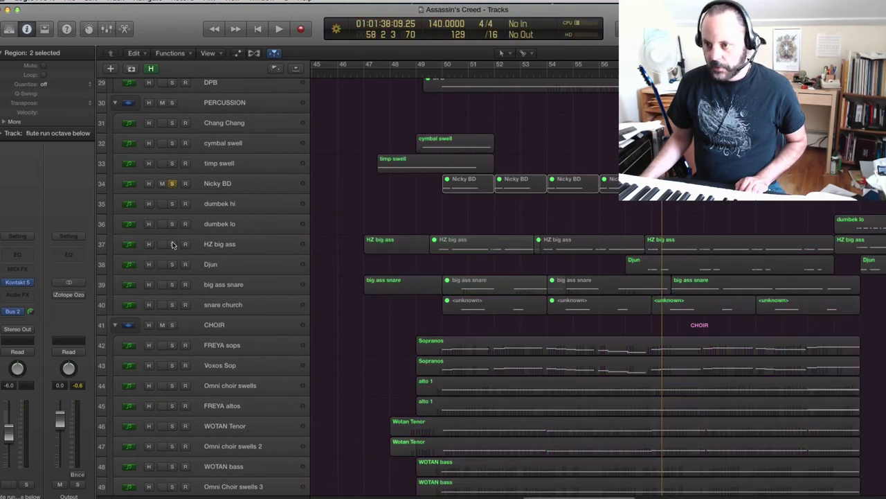
left_click(172, 245)
left_click(172, 265)
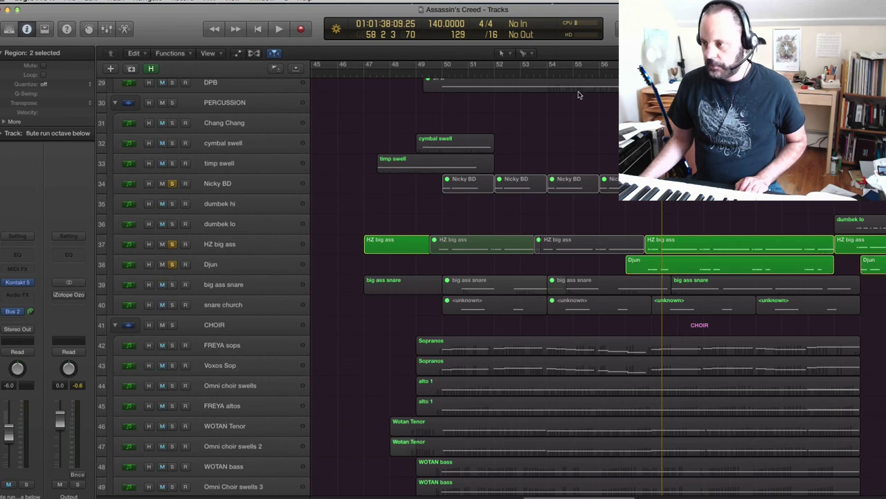
key("comma")
key("space")
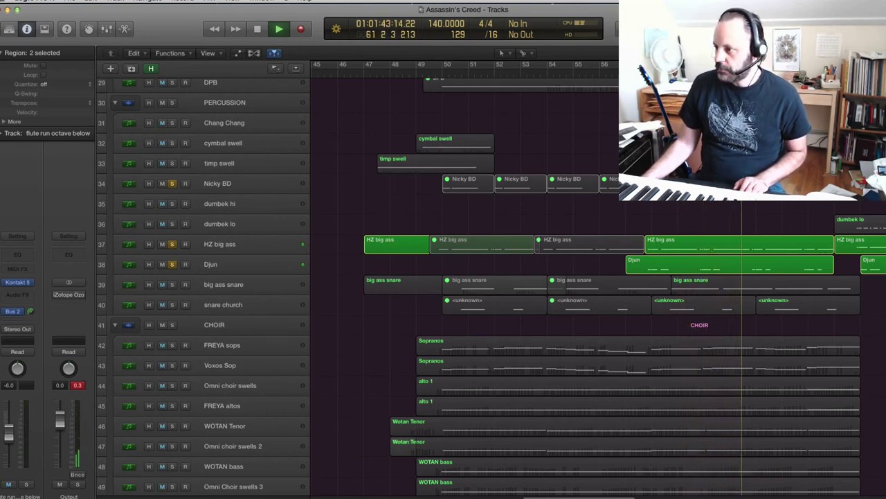
key("space")
left_click(639, 72)
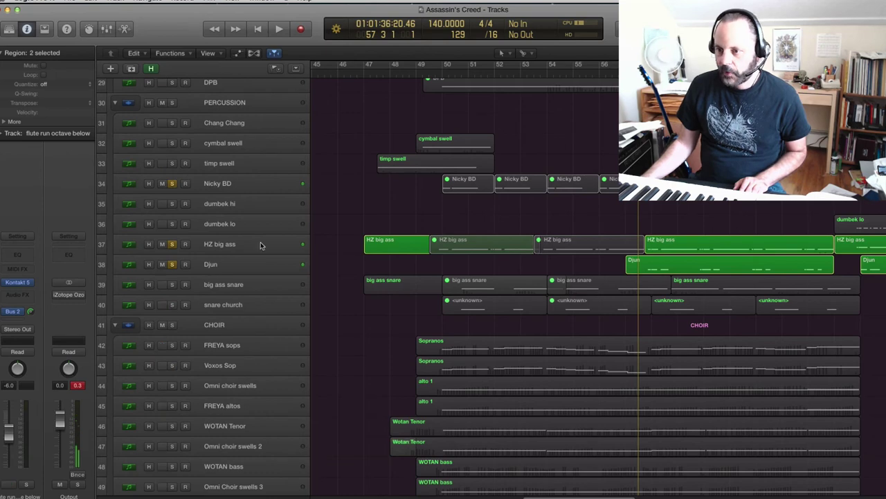
Turn off the solos on Djun, HZ big ass and Nicky BD, and solo and select big ass snare instead
left_click(172, 264)
left_click(171, 244)
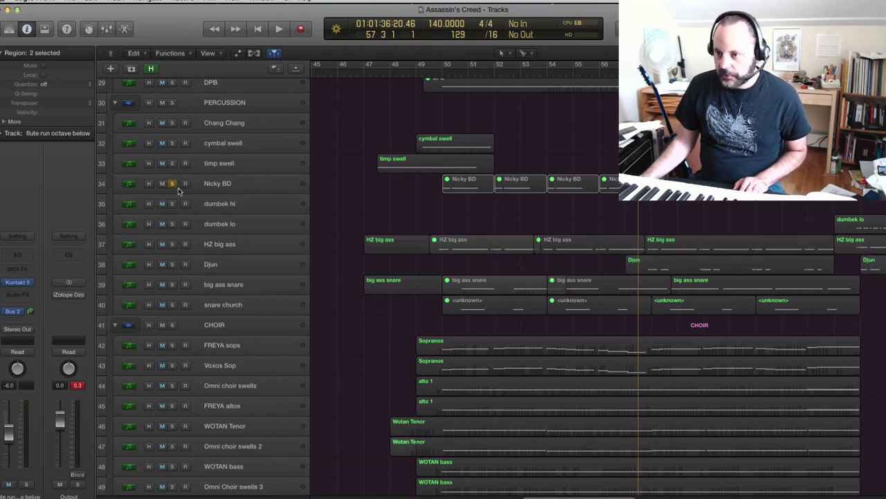
left_click(172, 183)
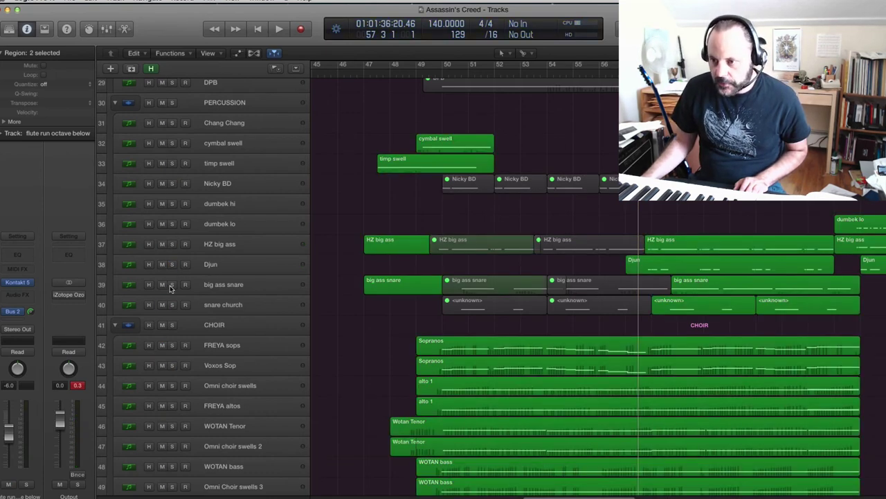
left_click(172, 284)
left_click(220, 287)
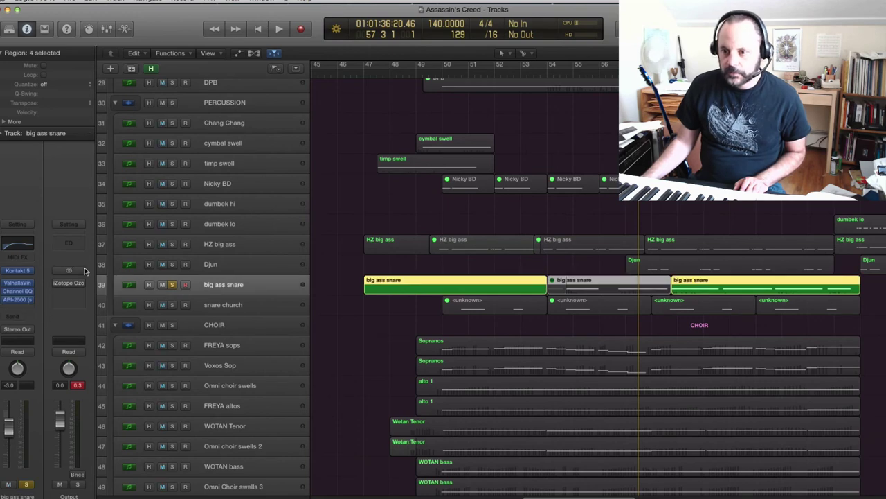
Inspect the Kontakt 5 instrument on big ass snare, close it, and play the soloed track from bar 57 beat 3
left_click(17, 272)
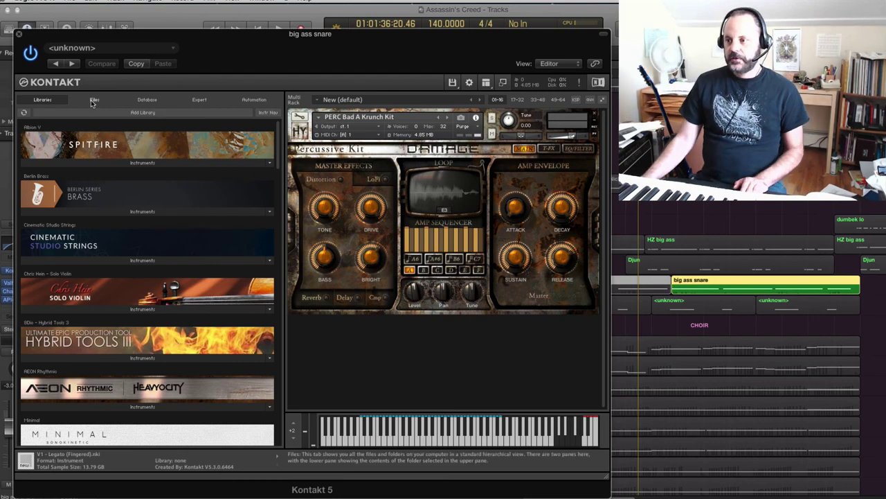
left_click(19, 34)
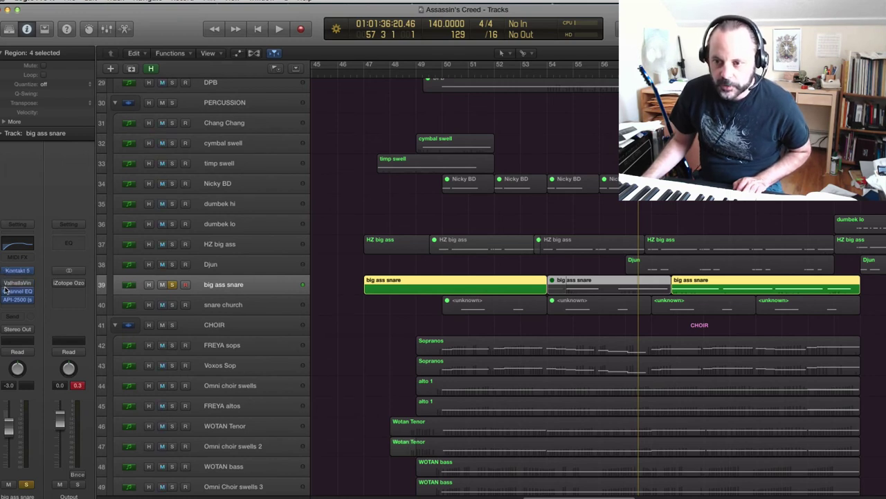
key("space")
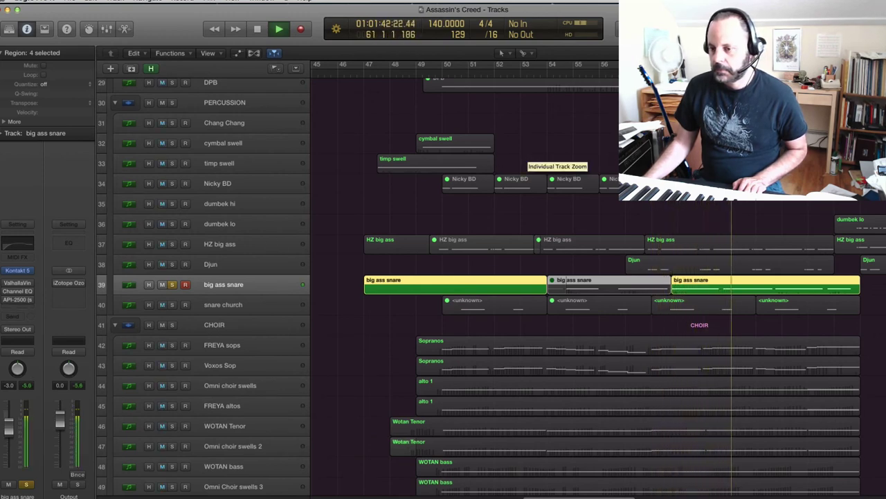
key("space")
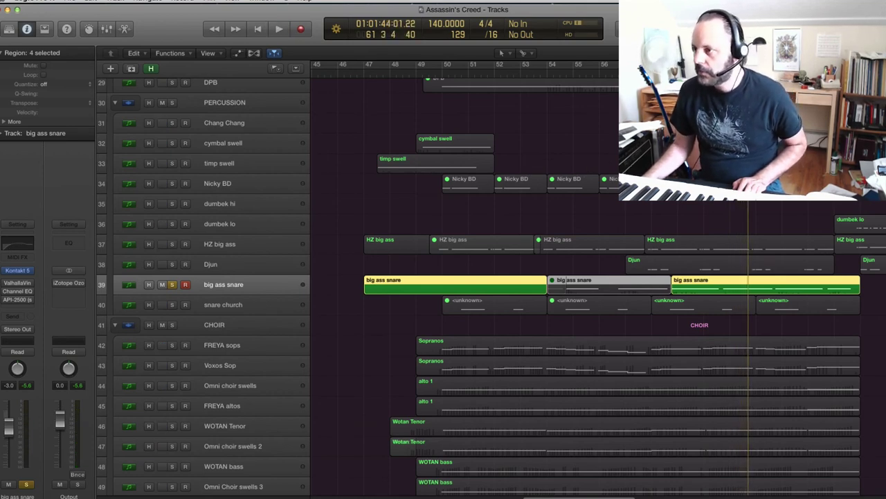
Loop playback over the big ass snare phrase and compare its Channel EQ bypassed and active with the analyzer on
left_click_drag(671, 64, 867, 63)
key("space")
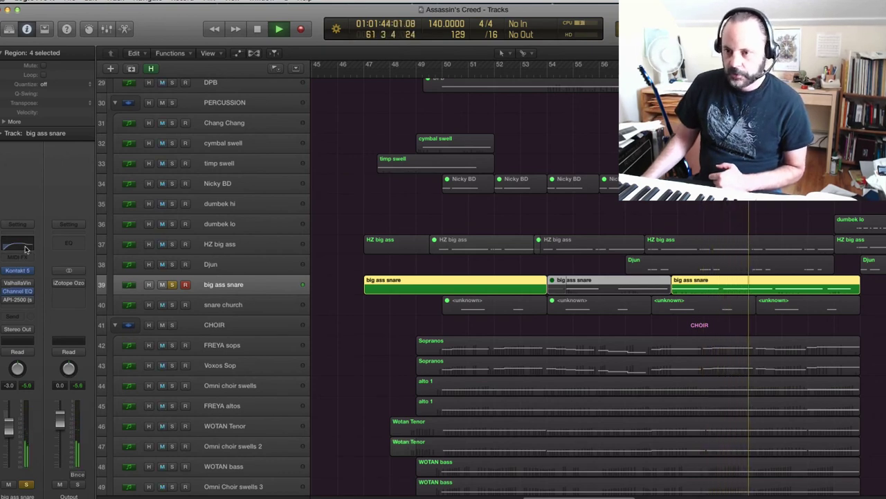
left_click(7, 292)
left_click(63, 259)
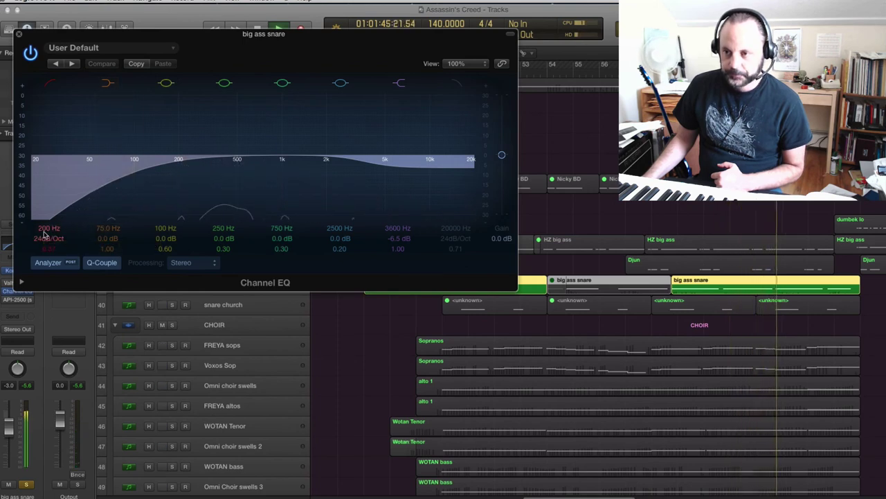
left_click(31, 54)
left_click(31, 54)
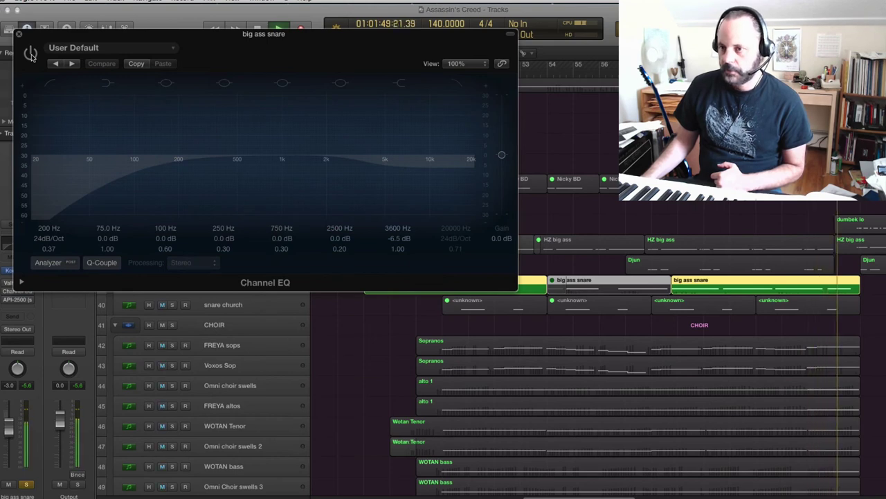
left_click(30, 54)
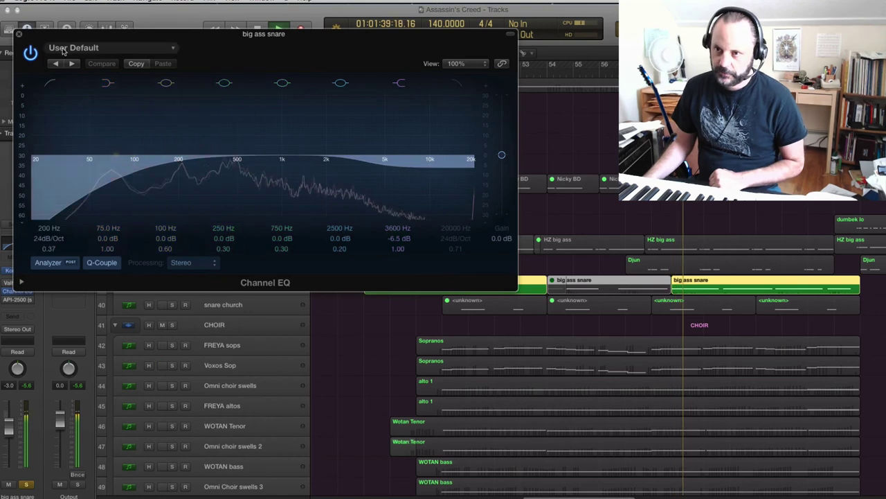
left_click(20, 35)
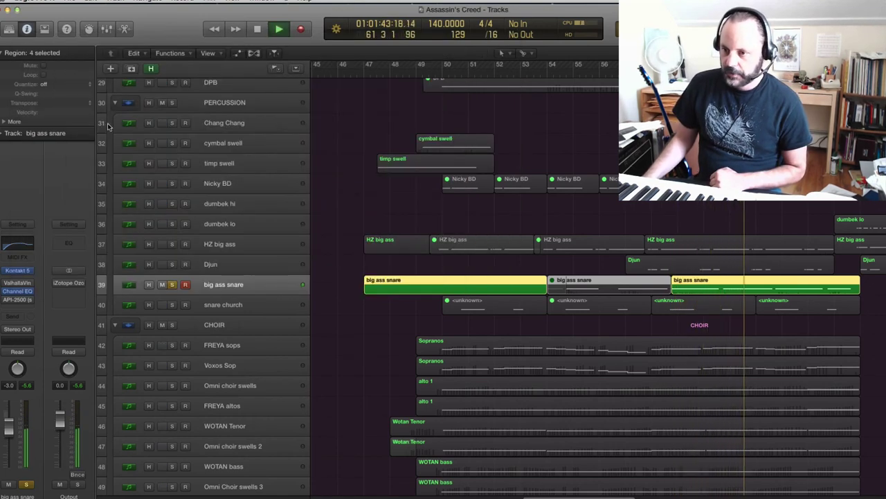
Inspect the ValhallaVintageVerb reverb on big ass snare, and compare its API-2500 compressor bypassed and active
left_click(18, 284)
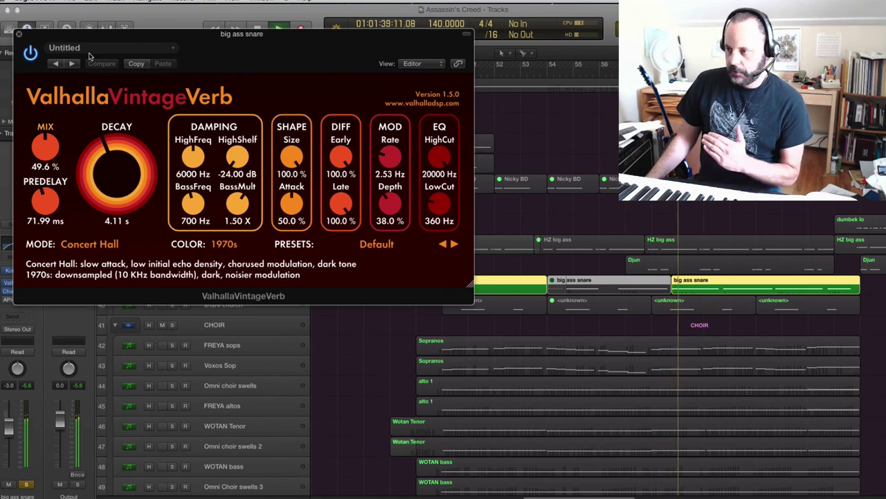
left_click(20, 33)
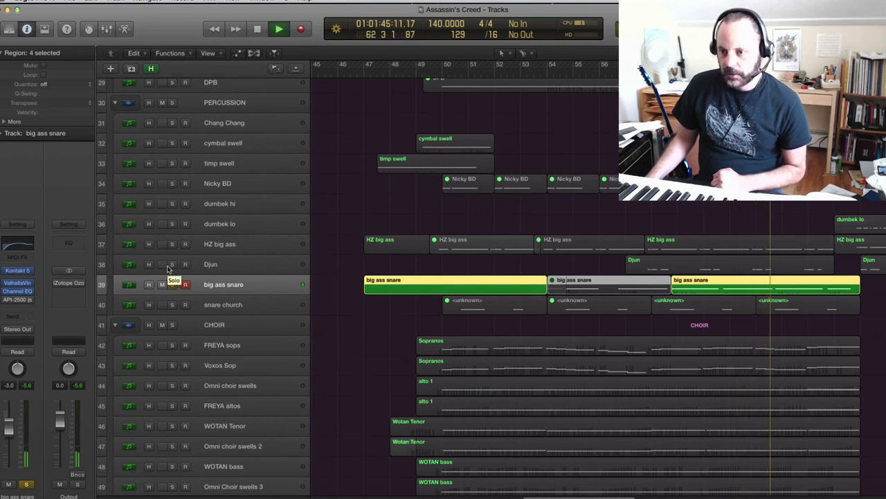
left_click(19, 301)
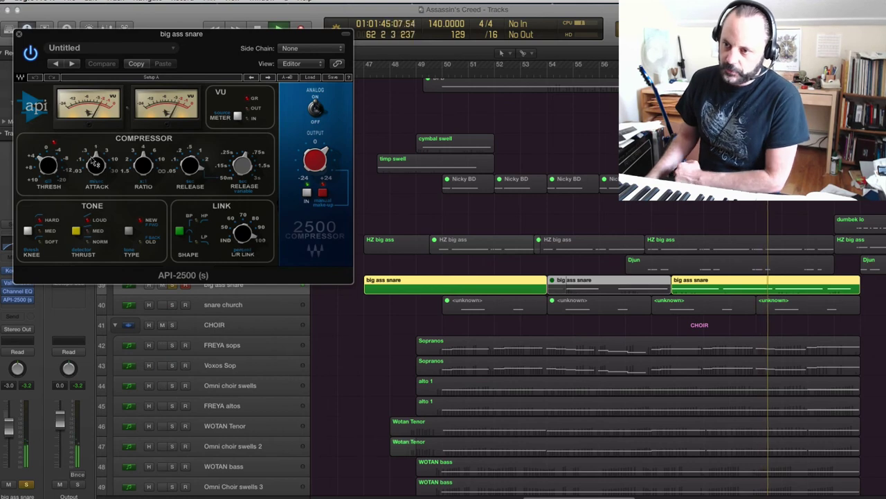
mouse_move(95, 158)
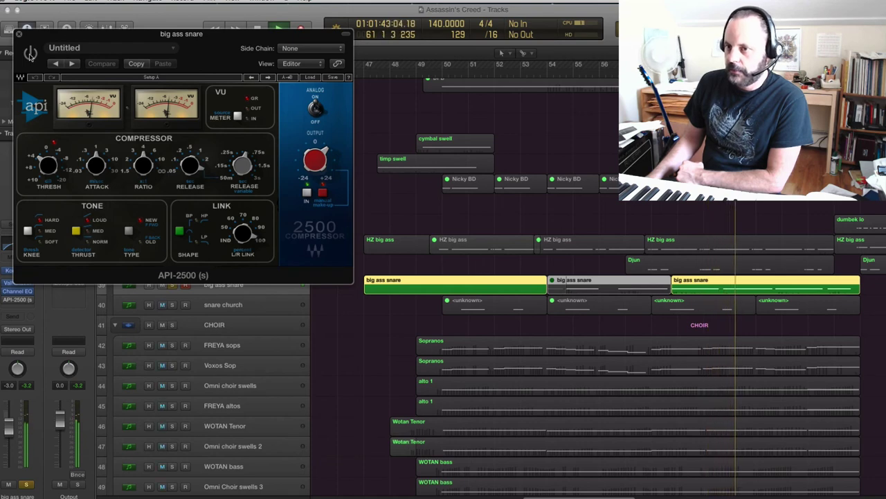
left_click(31, 54)
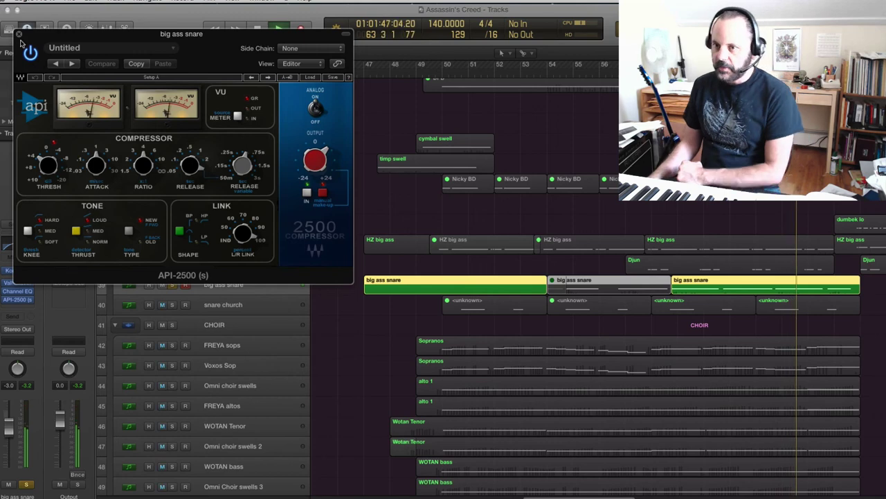
left_click(18, 35)
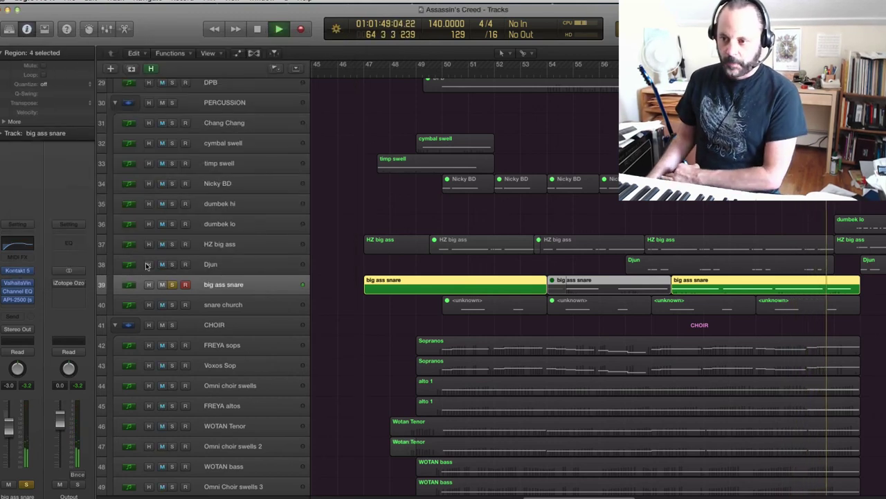
Solo snare church in place of big ass snare and inspect its Channel EQ and API-2500 compressor settings
left_click(171, 285)
left_click(172, 305)
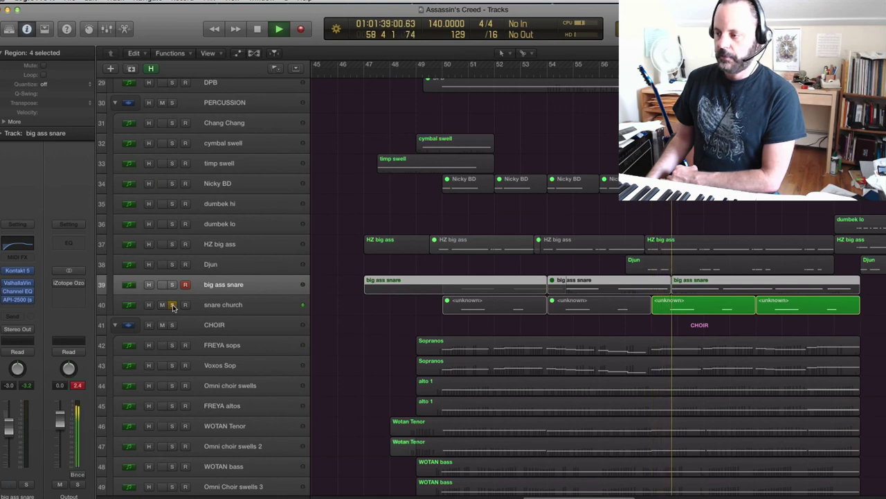
left_click(212, 307)
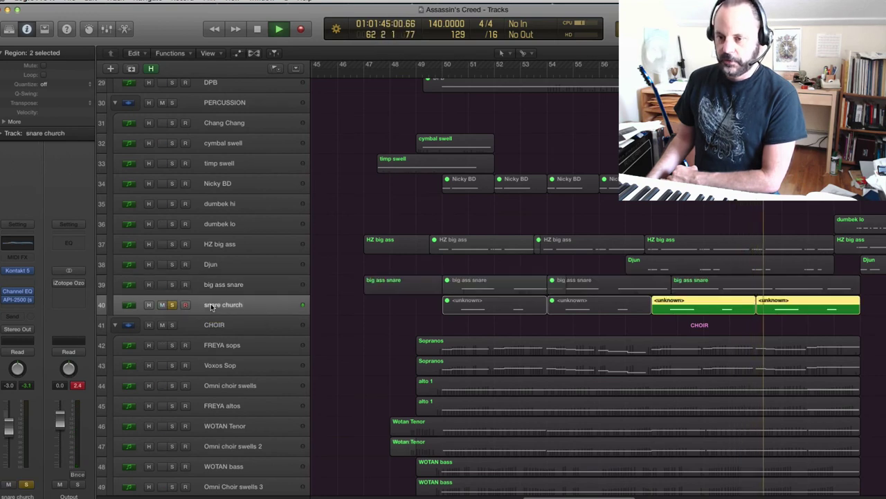
left_click(19, 244)
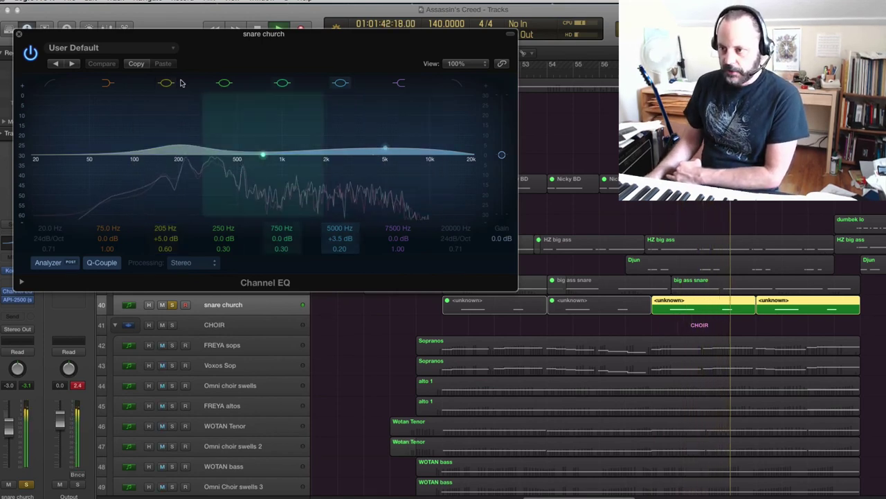
left_click(19, 35)
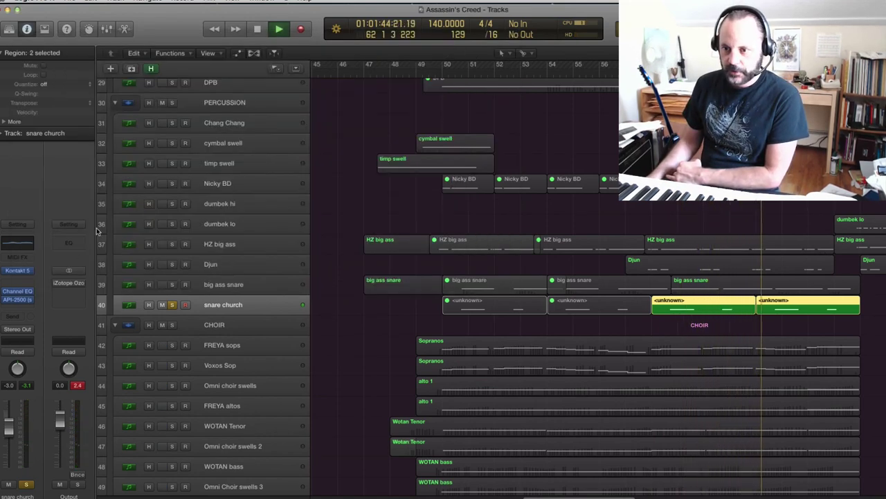
left_click(19, 300)
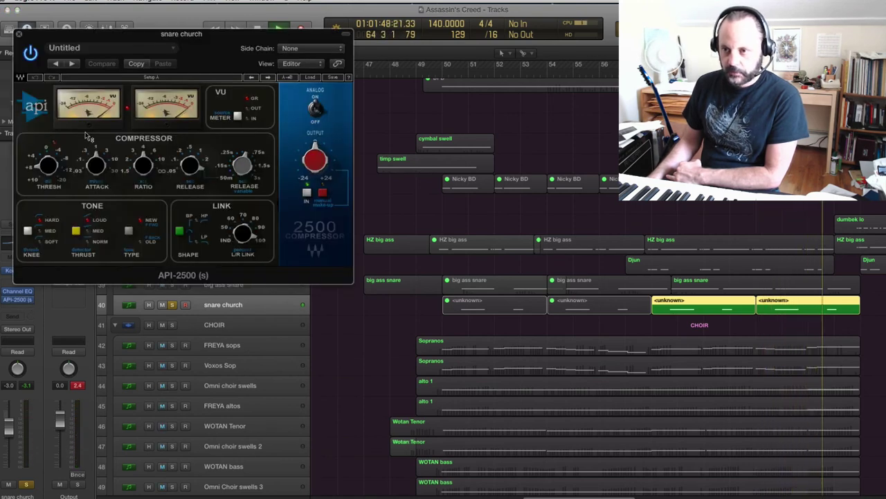
left_click(19, 34)
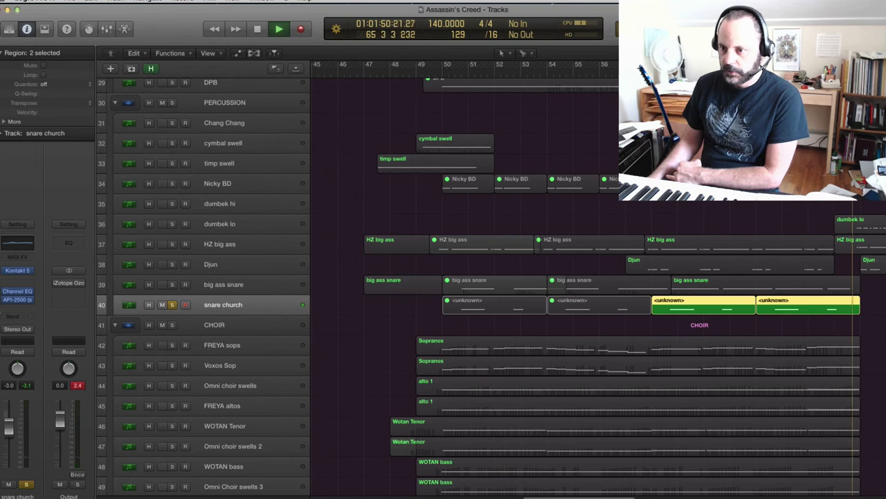
Add big ass snare to the soloed snare church, extend the solo to the whole PERCUSSION stack, and replay the phrase
left_click(173, 285)
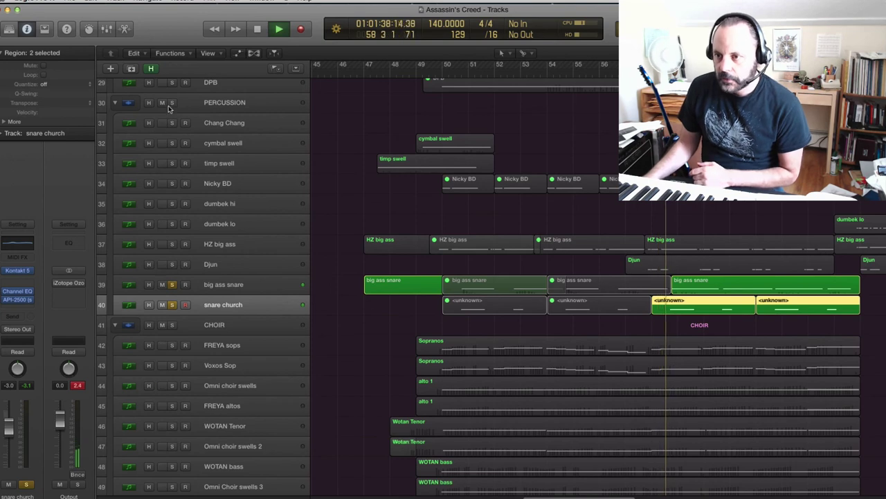
left_click(172, 103)
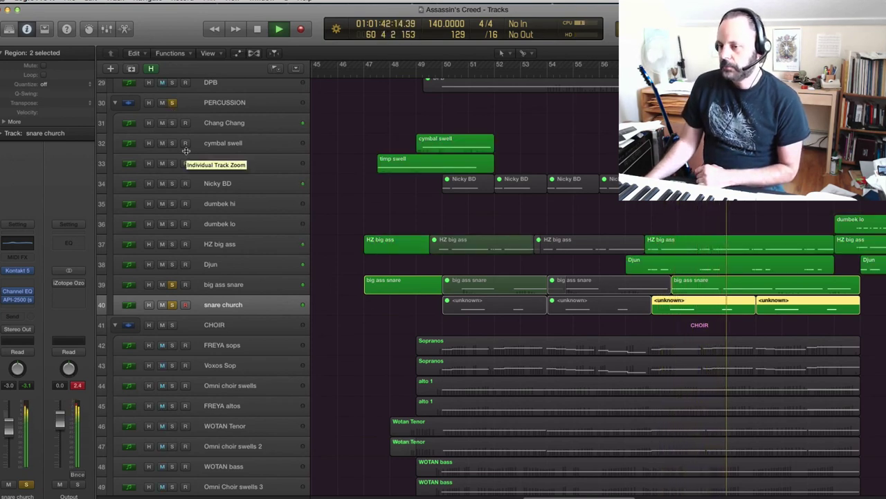
key("shift+space")
Clear the solos on snare church, big ass snare and the PERCUSSION stack, listen to the full mix, and stop playback
left_click(176, 307)
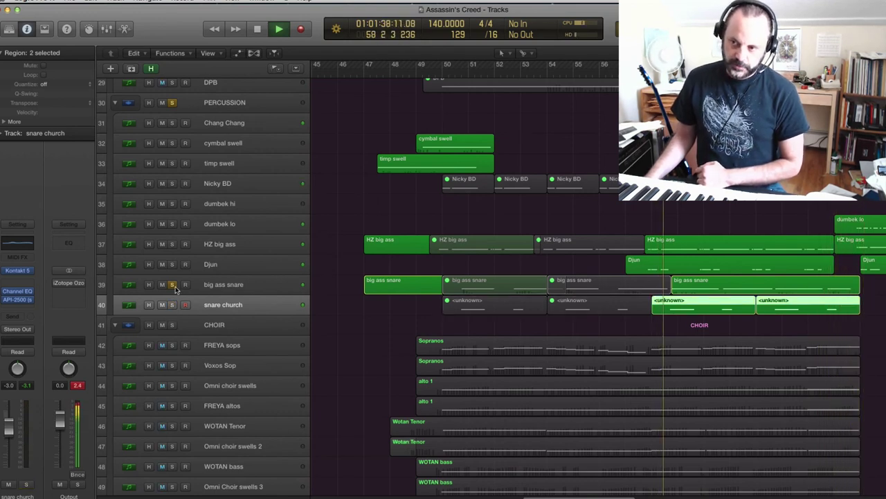
left_click(172, 284)
left_click(172, 103)
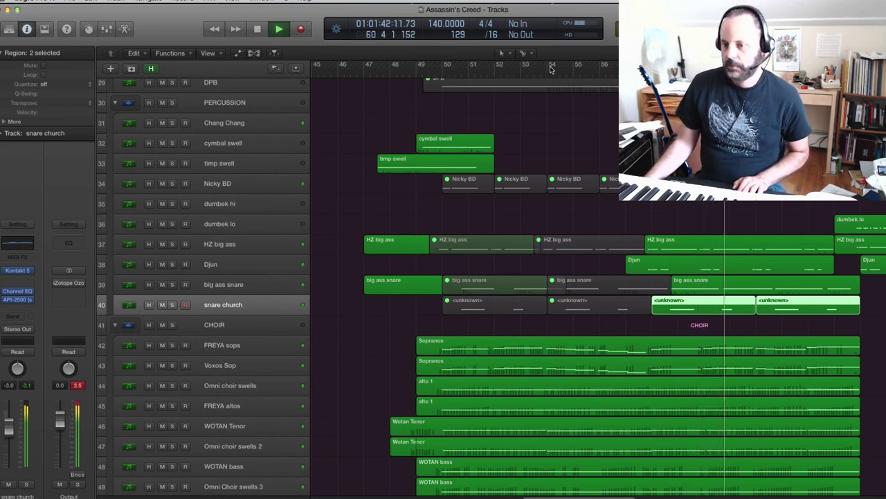
key("space")
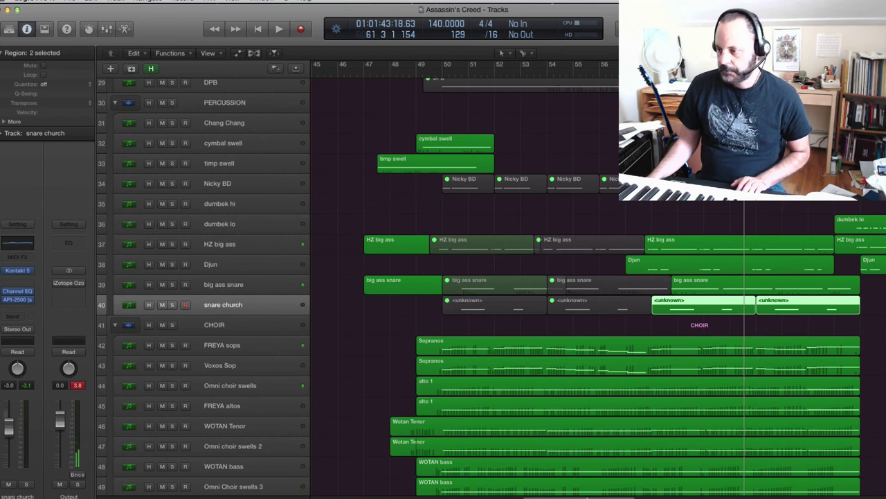
Play the full mix from bar 65 through the ending while examining which tracks have regions there, and stop around bar 80
scroll(595, 277, "right", 10)
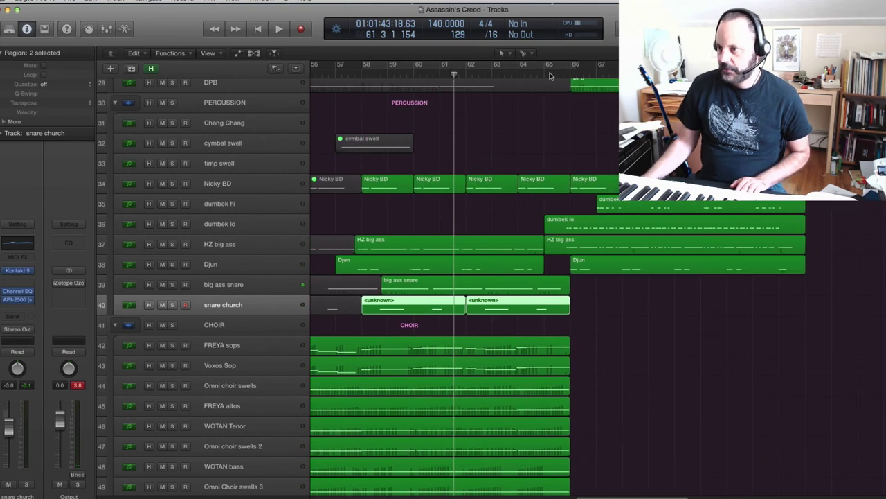
left_click(551, 75)
scroll(547, 139, "up", 5)
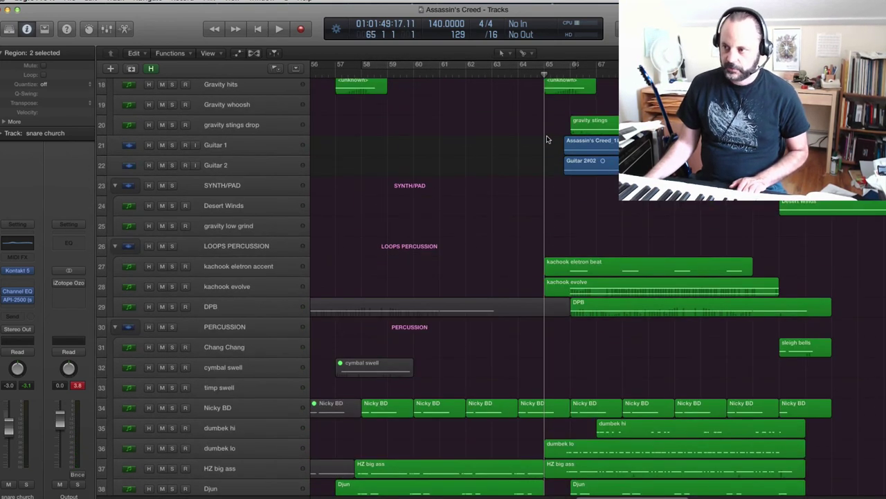
key("space")
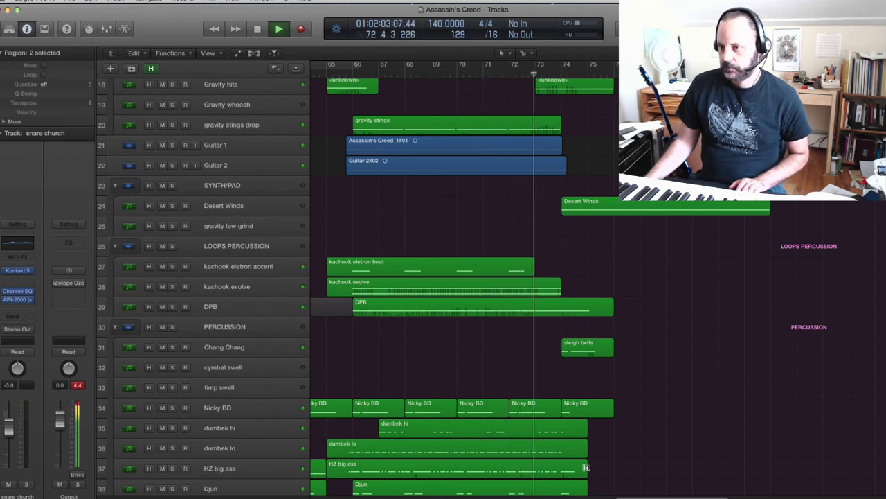
scroll(586, 467, "up", 10)
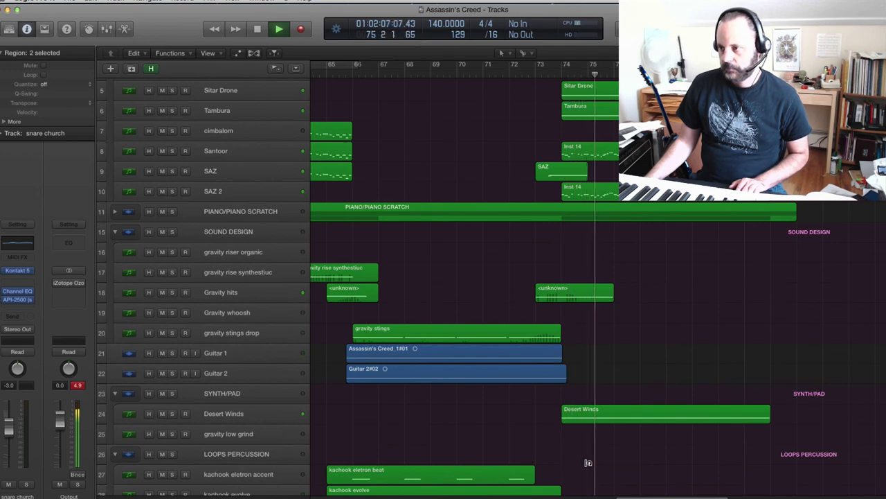
scroll(564, 423, "down", 20)
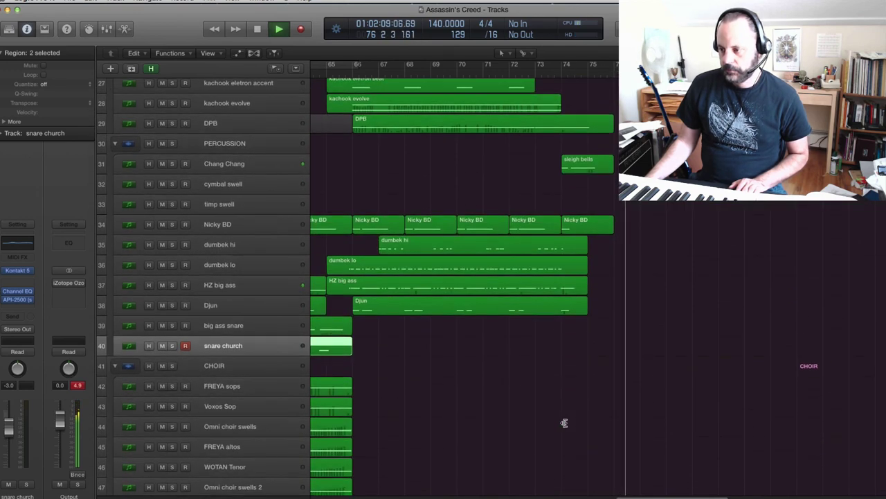
scroll(563, 422, "up", 2)
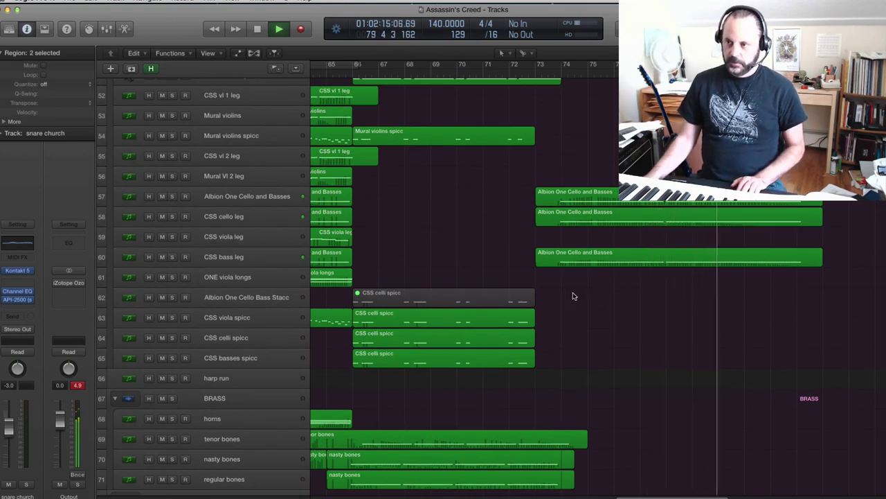
key("space")
Solo the SAZ 2 track, play it from bar 73 beat 4, and stop playback
scroll(418, 255, "up", 15)
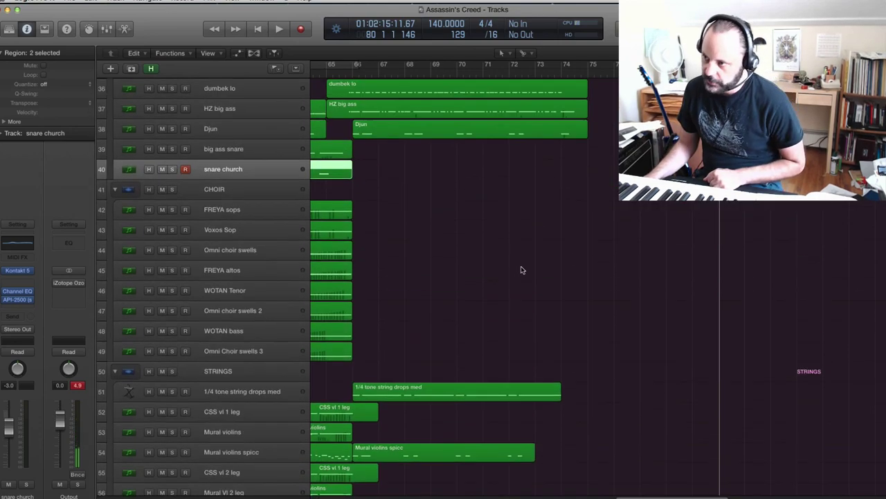
scroll(523, 266, "up", 6)
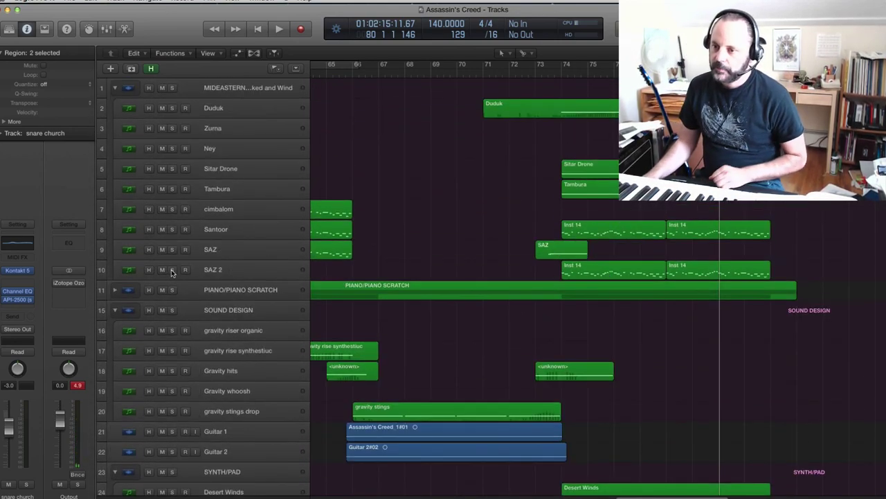
left_click(172, 270)
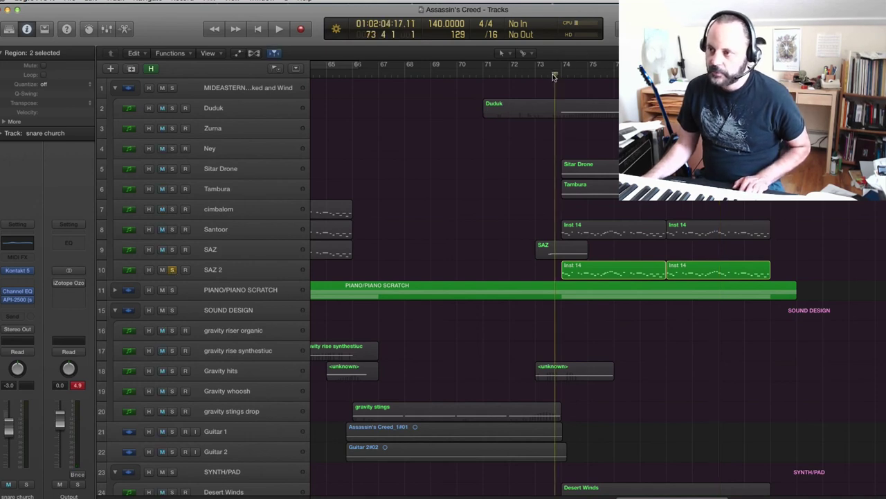
key("space")
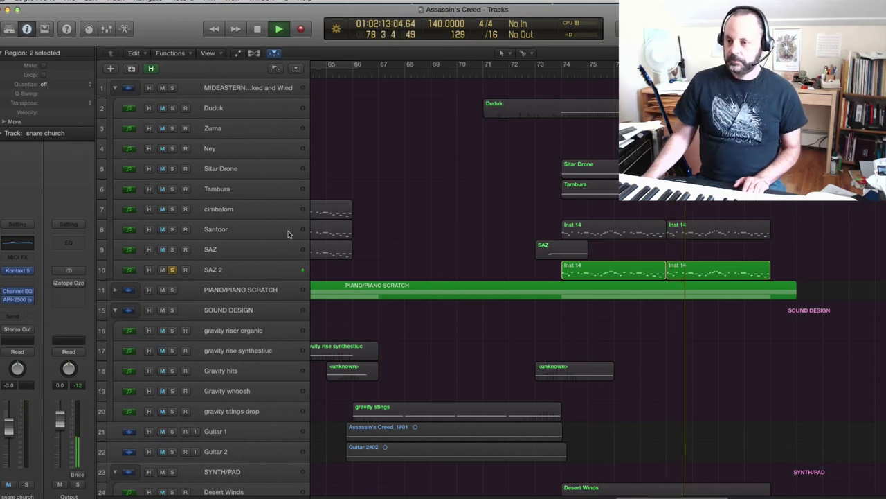
key("space")
Add Santoor to the SAZ 2 solo, replay the ending passage, and find the string tracks that play there
left_click(173, 229)
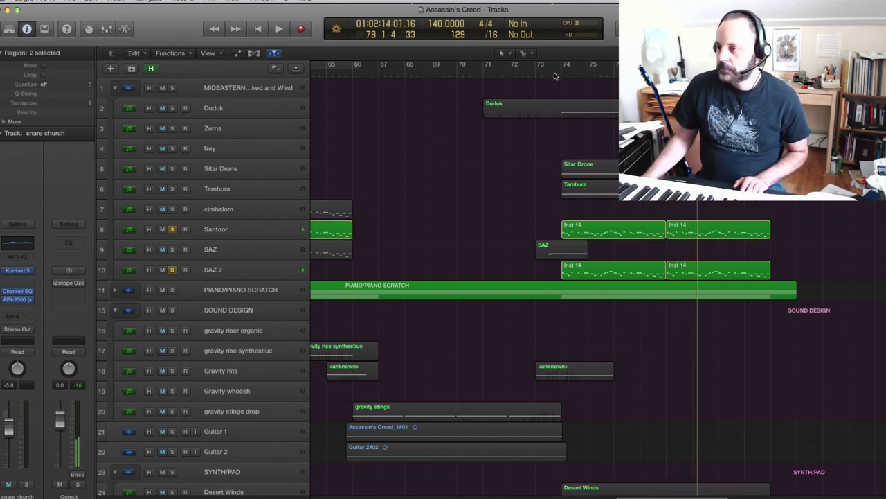
key("space")
scroll(623, 311, "down", 15)
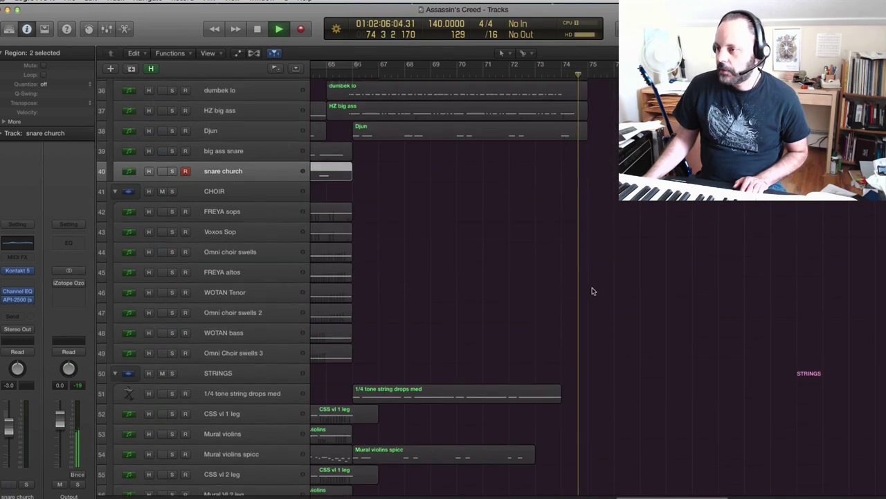
scroll(591, 285, "down", 12)
scroll(588, 287, "up", 3)
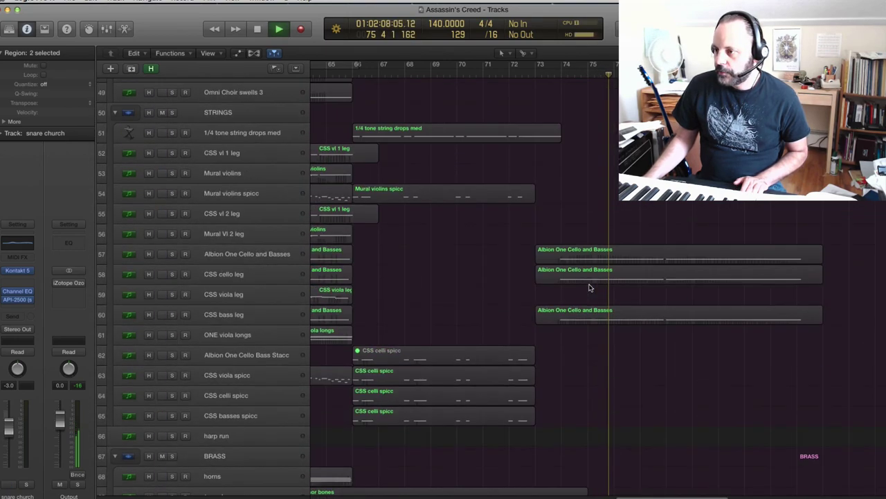
key("space")
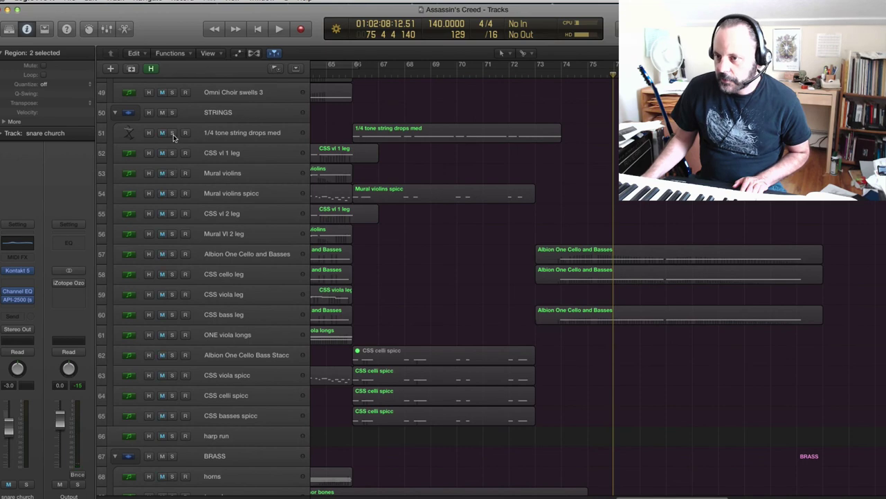
Solo the STRINGS stack along with Santoor and SAZ 2, and play the ending from bar 73 beat 2
left_click(172, 133)
left_click(172, 133)
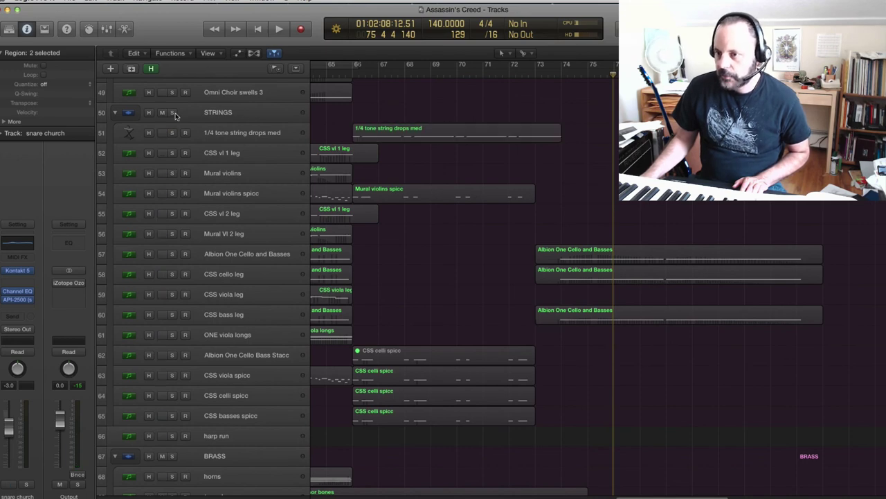
left_click(173, 114)
left_click(544, 75)
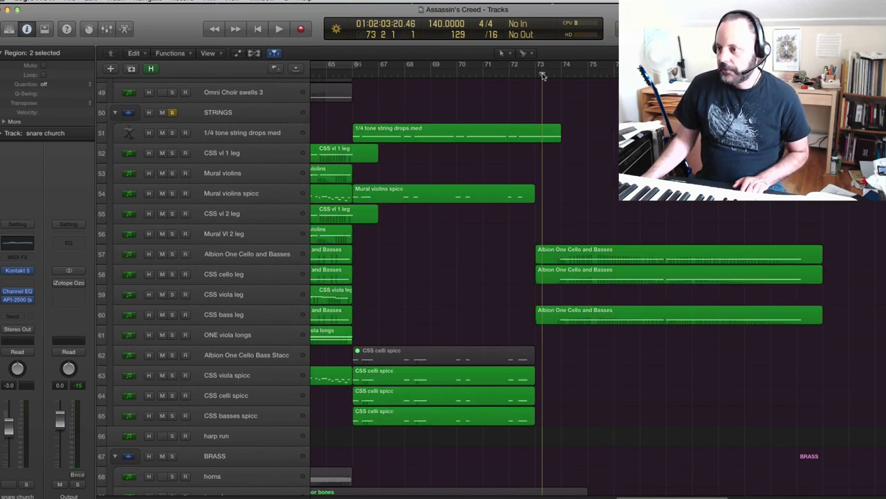
key("space")
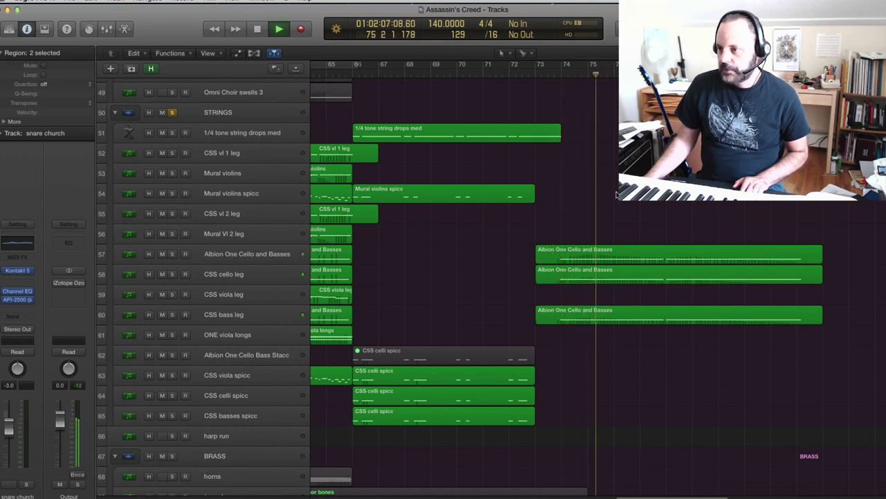
scroll(497, 210, "up", 3)
scroll(497, 210, "up", 1)
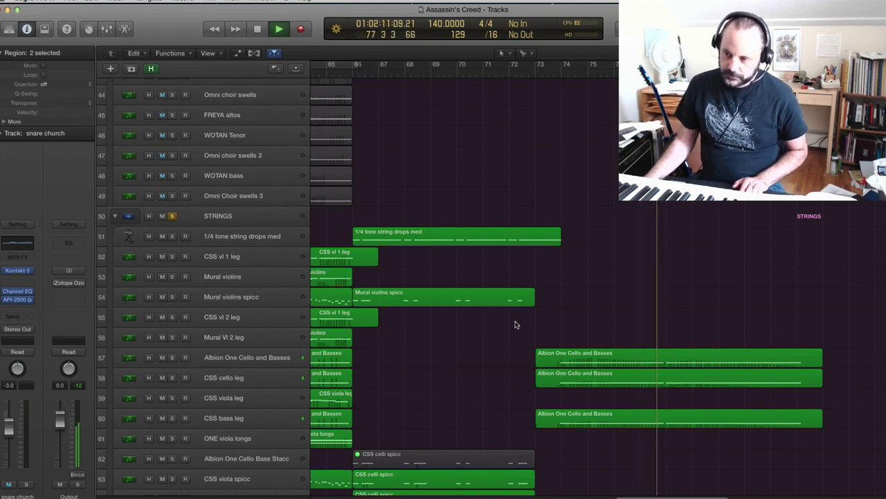
key("space")
Go back to the earlier section and audition the soloed strings from around bar 57 while examining their regions
left_click_drag(632, 496, 580, 496)
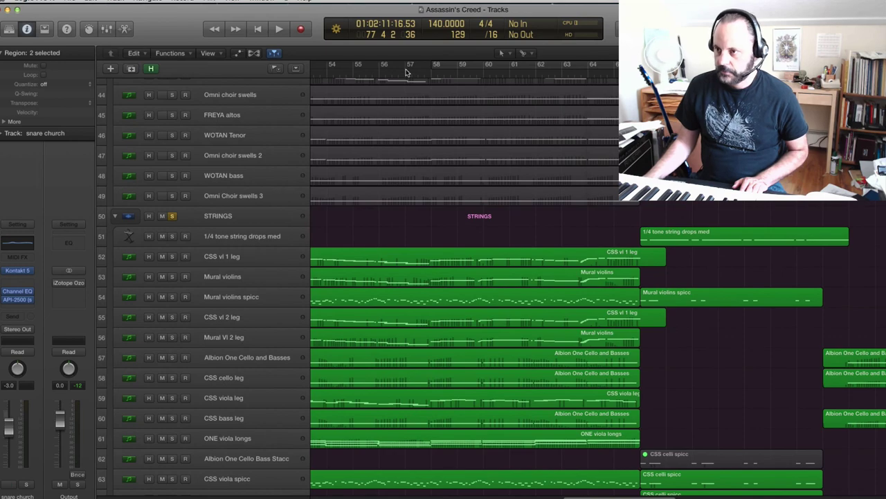
key("space")
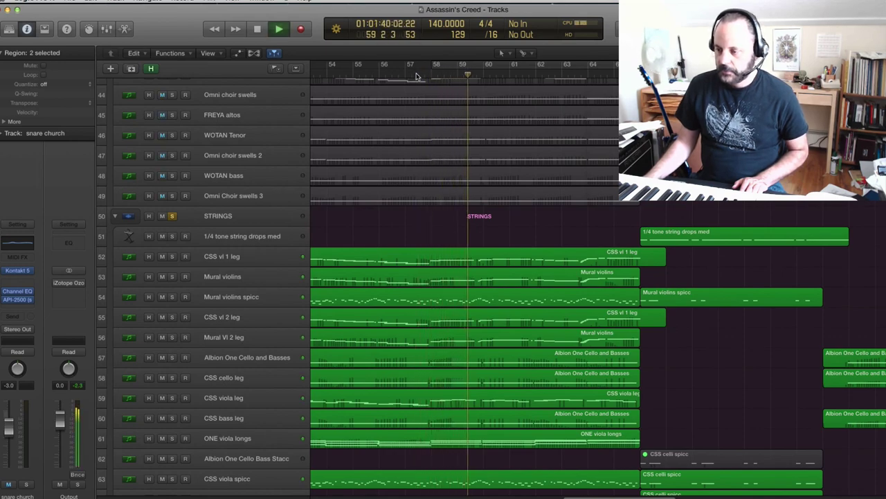
scroll(416, 76, "down", 5)
scroll(416, 77, "down", 9)
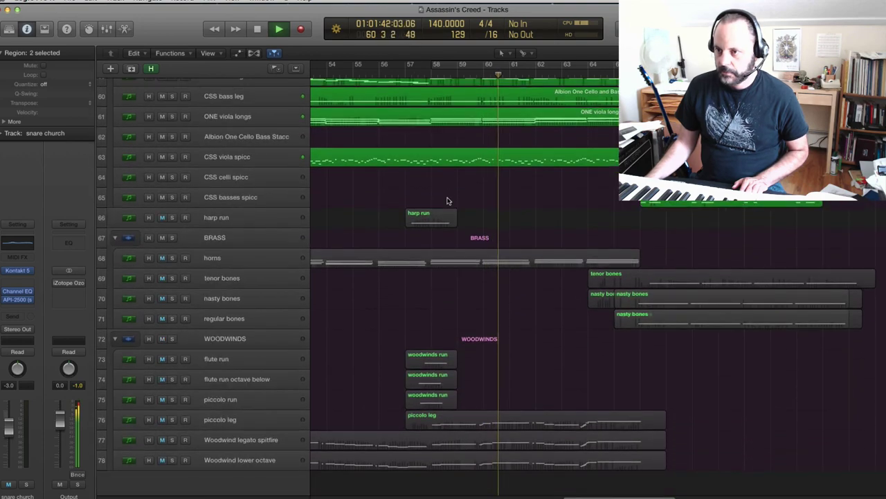
scroll(448, 200, "up", 6)
scroll(447, 201, "up", 1)
key("space")
Inspect the CSS bass leg region's notes in the Piano Roll, close it, and play the soloed strings from bar 65 beat 4
double_click(473, 247)
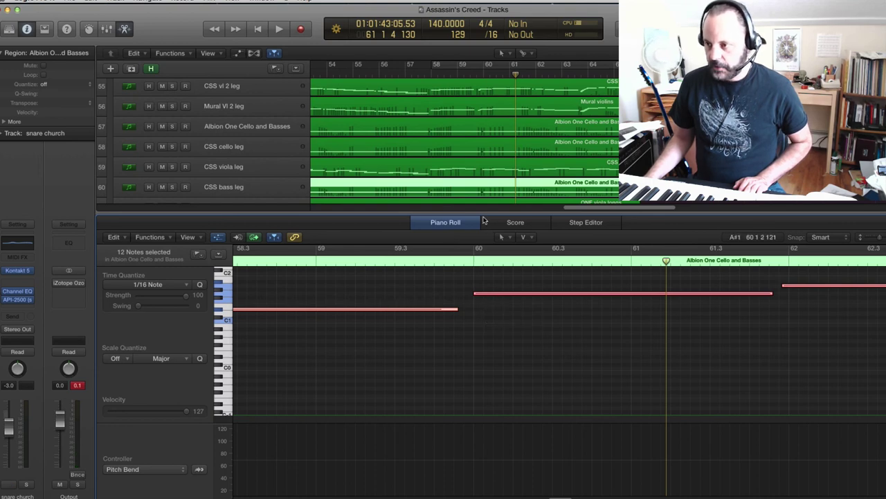
key("p")
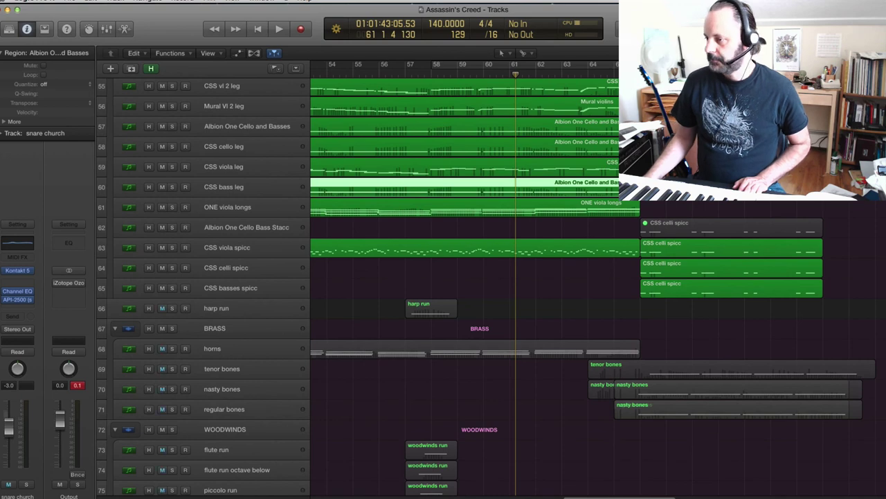
left_click(634, 74)
key("space")
scroll(485, 291, "up", 9)
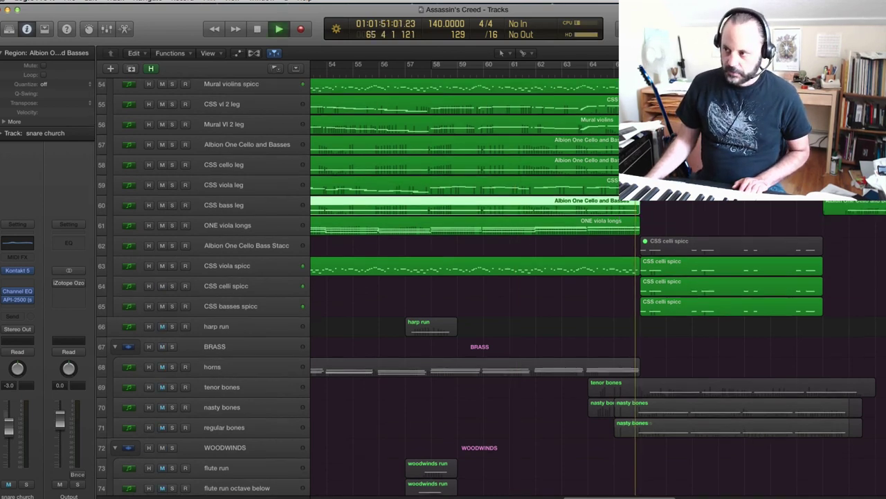
key("space")
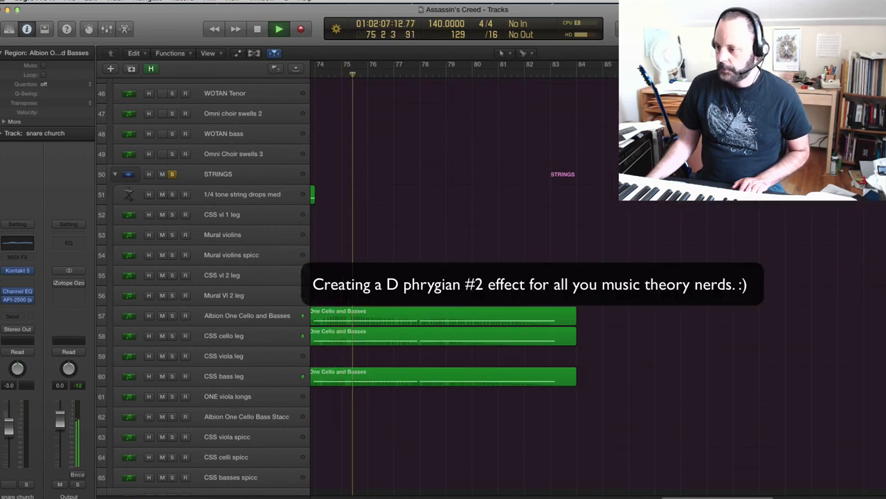
Clear the solos on STRINGS, Santoor and SAZ 2 during the ending, hear the full mix, and stop playback
left_click_drag(663, 497, 636, 497)
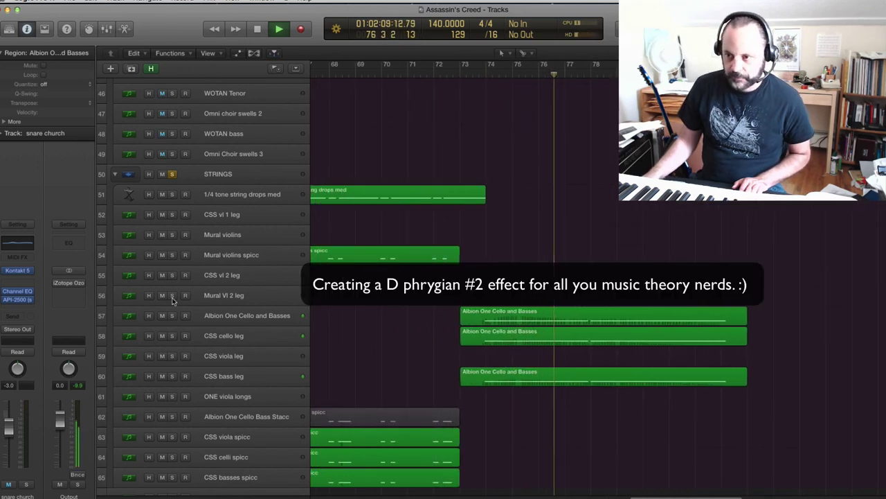
scroll(407, 272, "up", 15)
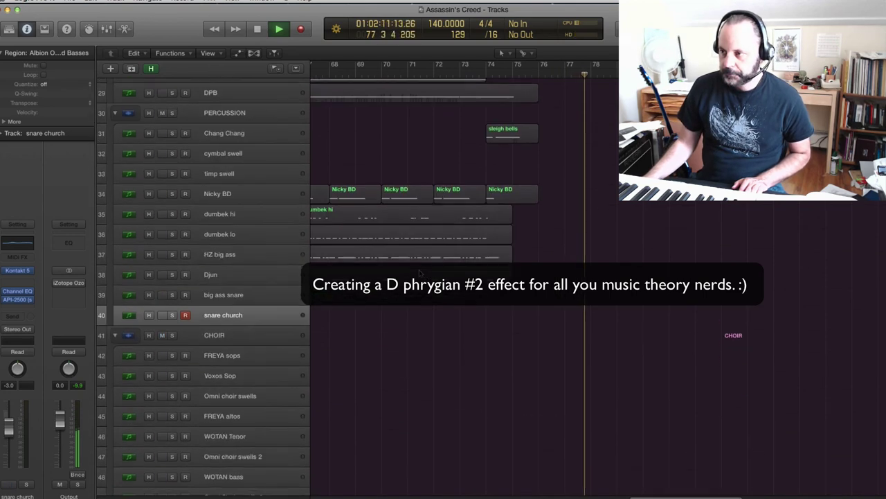
scroll(407, 272, "up", 12)
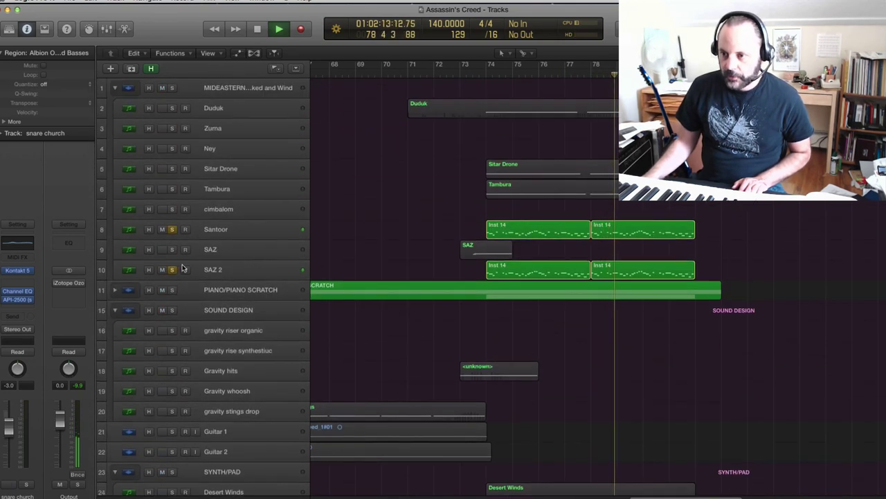
left_click(173, 271)
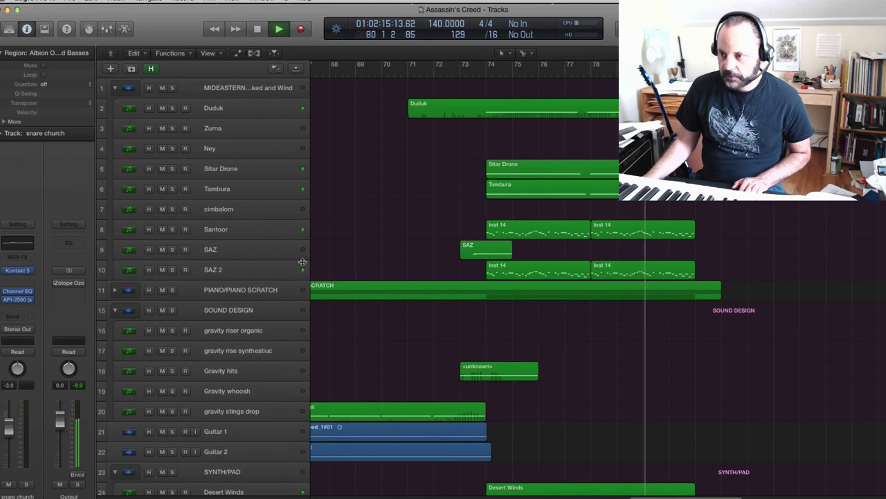
key("space")
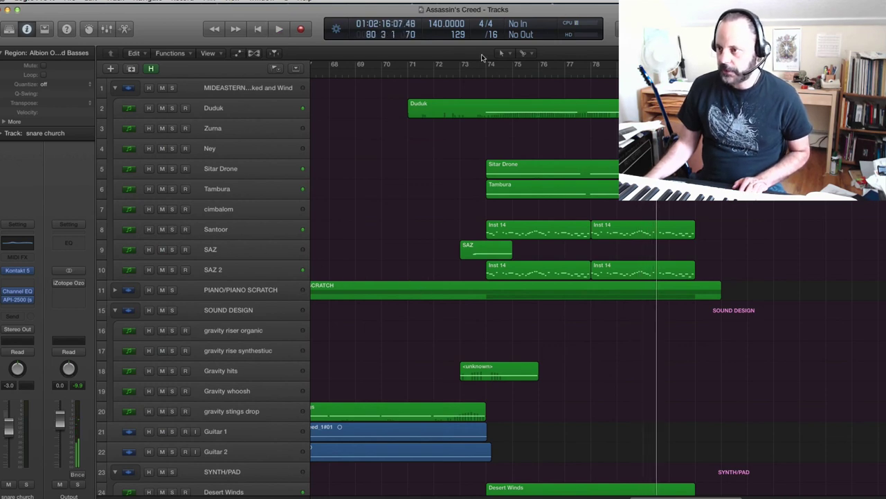
Solo the MIDEASTERN plucked and wind stack and play the ending from bar 73 beat 4
left_click(478, 78)
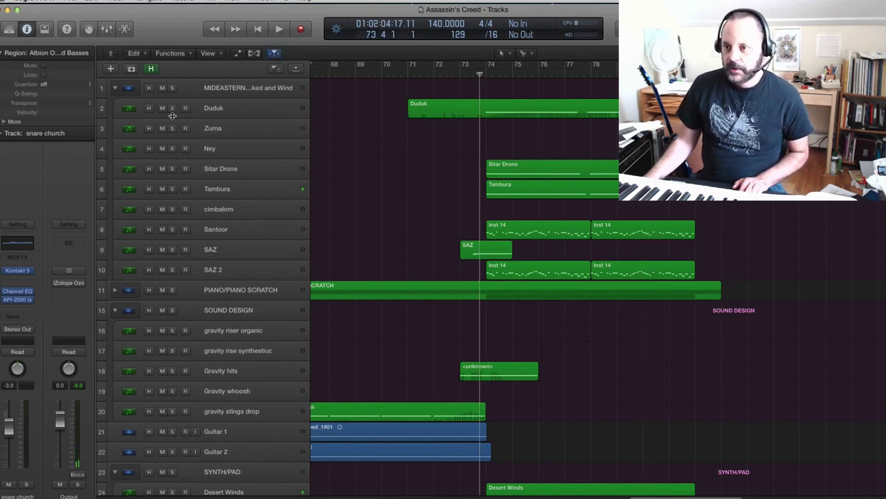
left_click(171, 88)
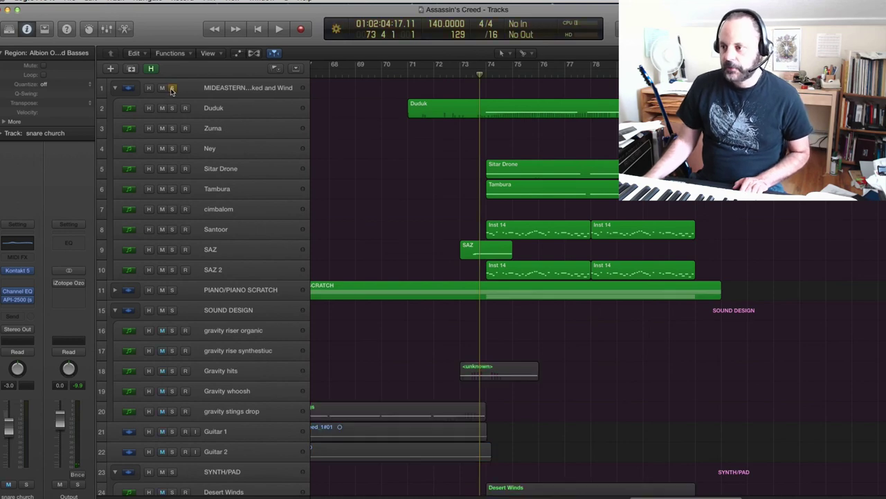
key("space")
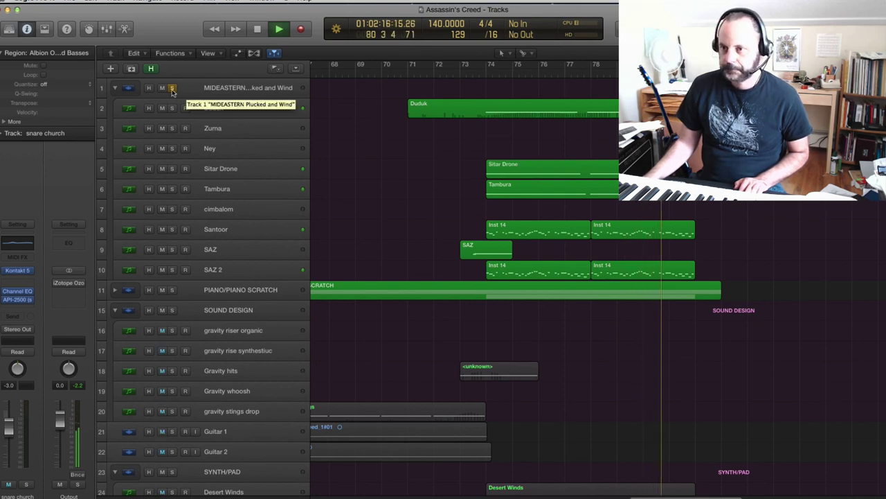
Clear the stack's solo, examine the remaining tracks' regions while the full ending plays out, and stop playback
scroll(351, 204, "down", 15)
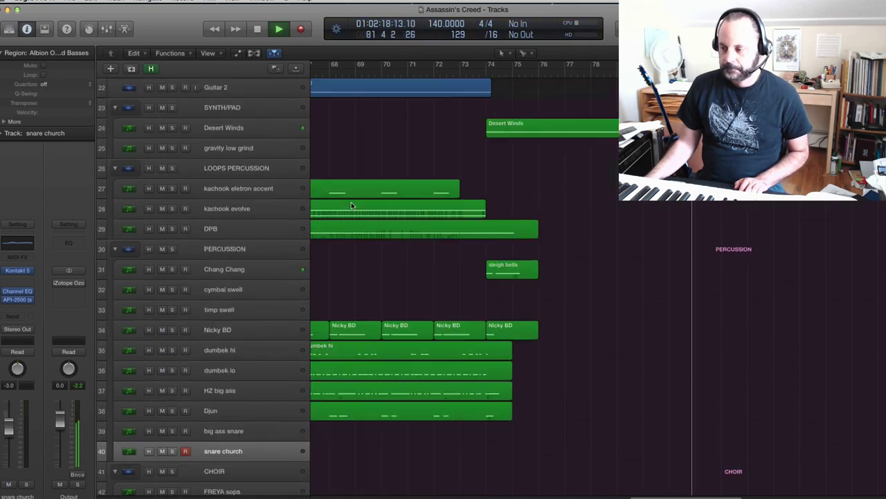
scroll(351, 204, "down", 20)
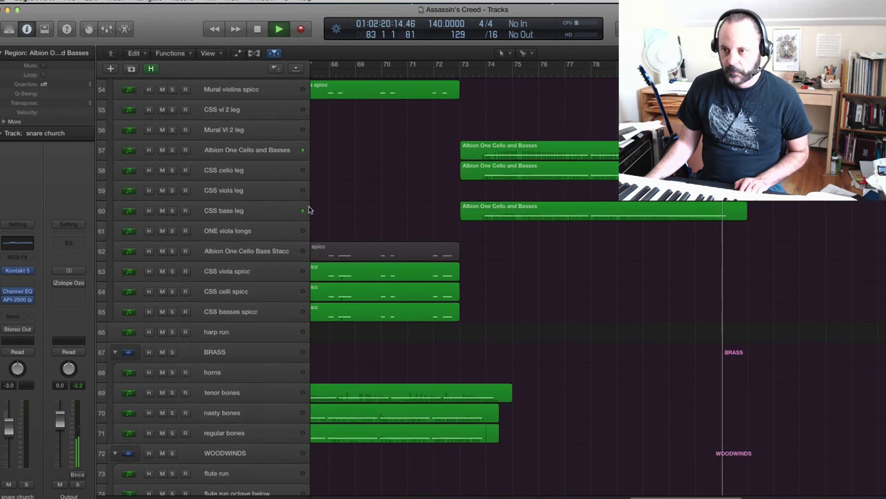
scroll(325, 210, "down", 2)
scroll(325, 210, "up", 20)
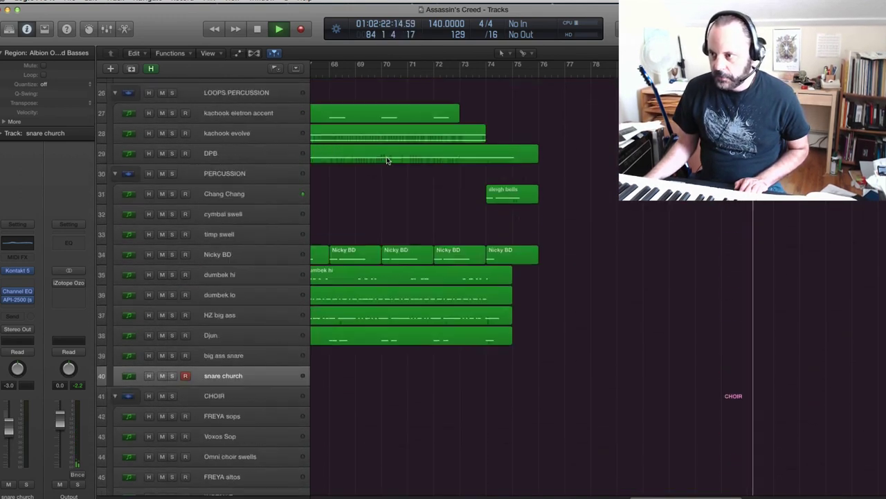
scroll(387, 160, "up", 17)
key("space")
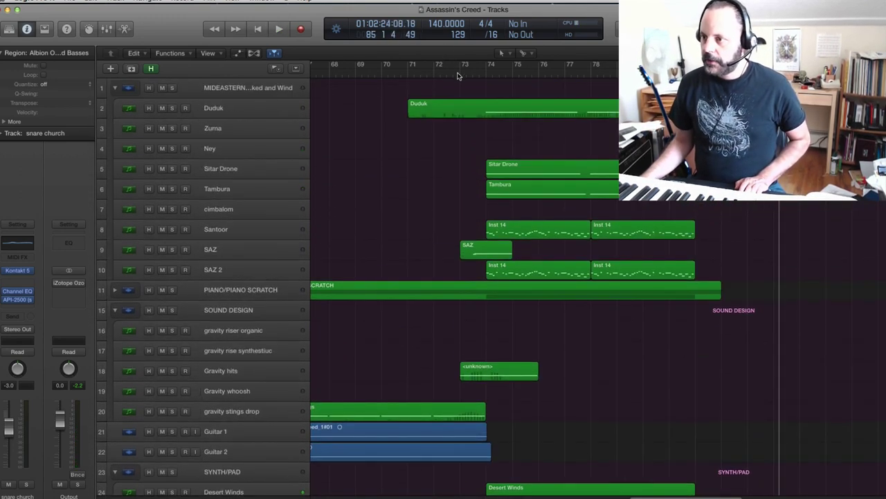
Move the playhead to bar 73 and examine the Duduk, Zurna, Ney and Sitar Drone channel strips, including Sitar Drone's Bus 1 reverb
left_click(458, 75)
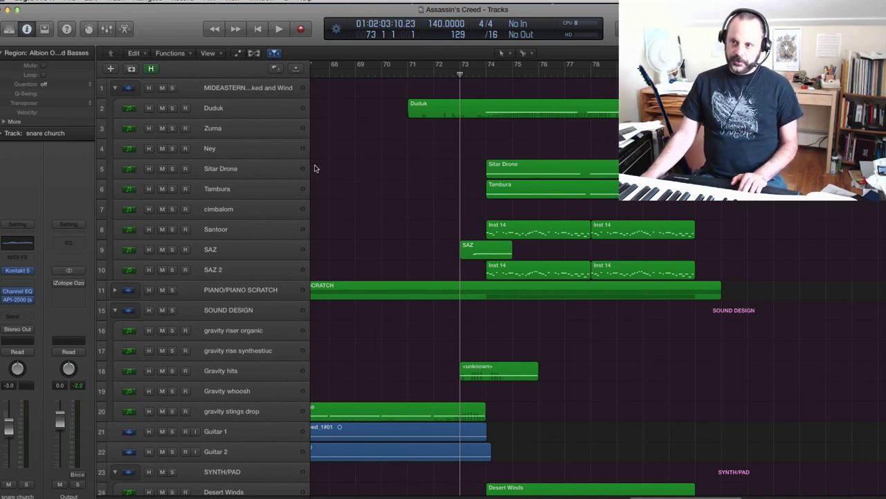
left_click(217, 108)
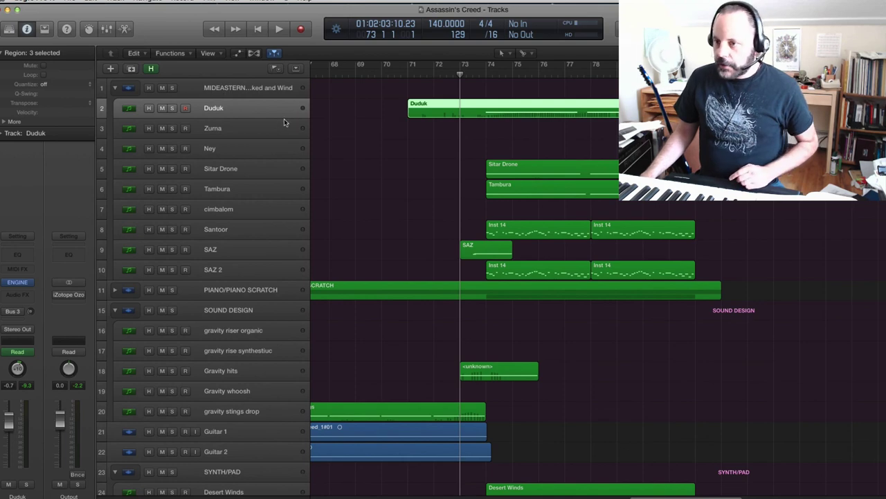
left_click(218, 132)
left_click(226, 154)
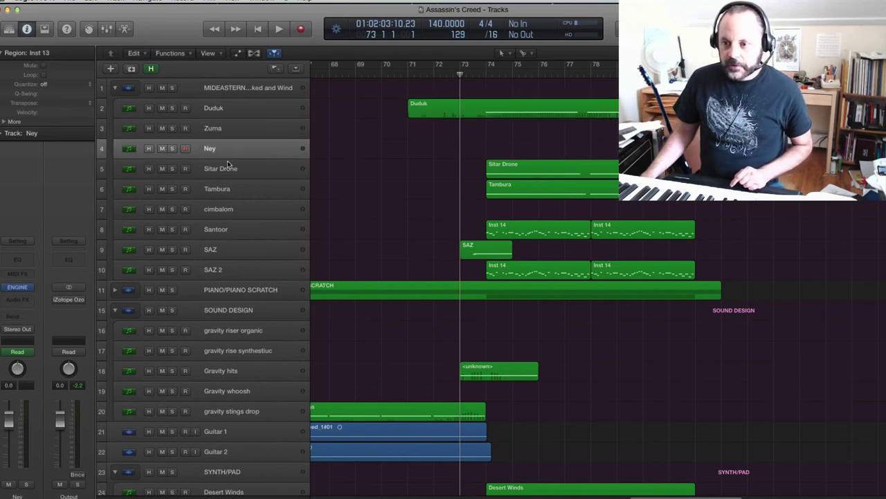
left_click(230, 173)
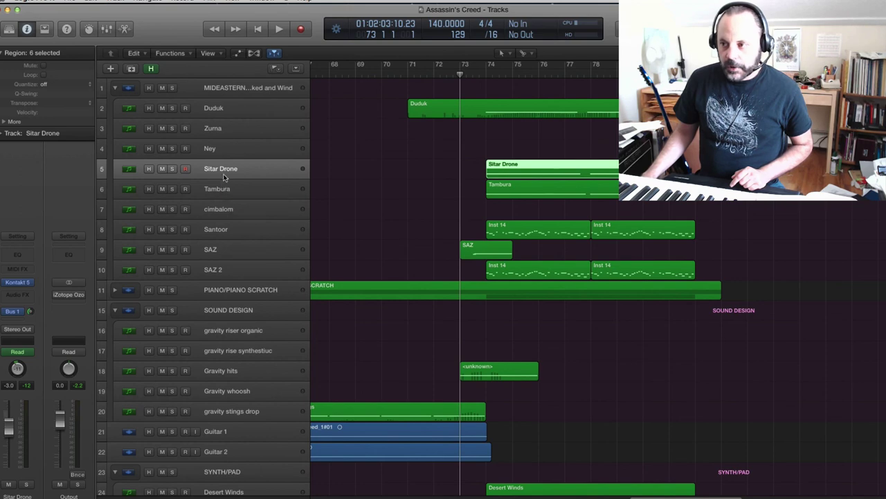
left_click(22, 311)
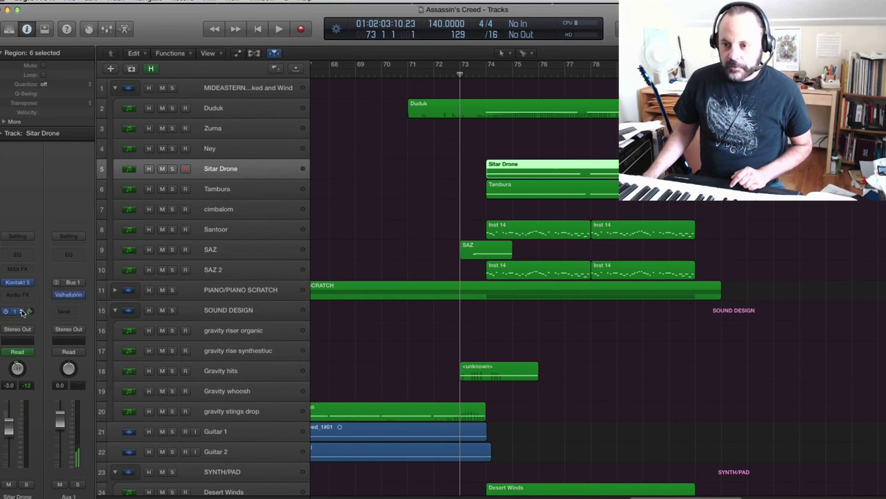
Examine the channel strips of Tambura, cimbalom, Santoor, SAZ, SAZ 2 and the PIANO/PIANO SCRATCH stack
left_click(220, 196)
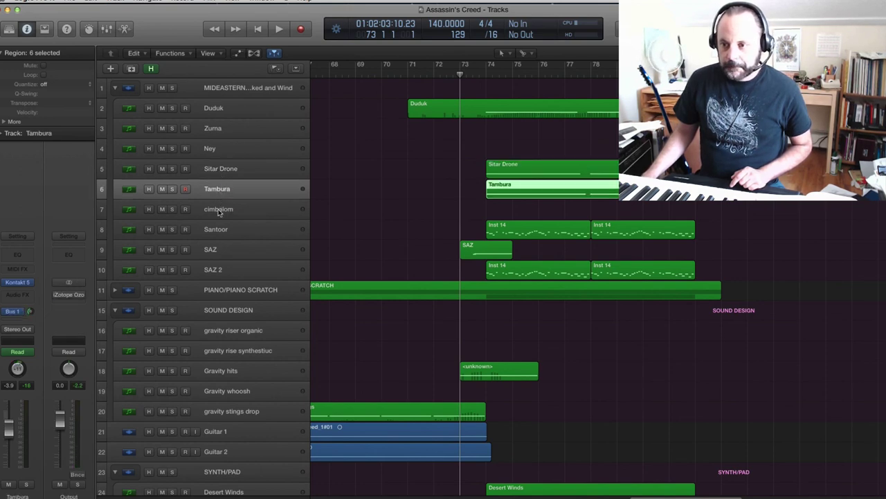
left_click(219, 213)
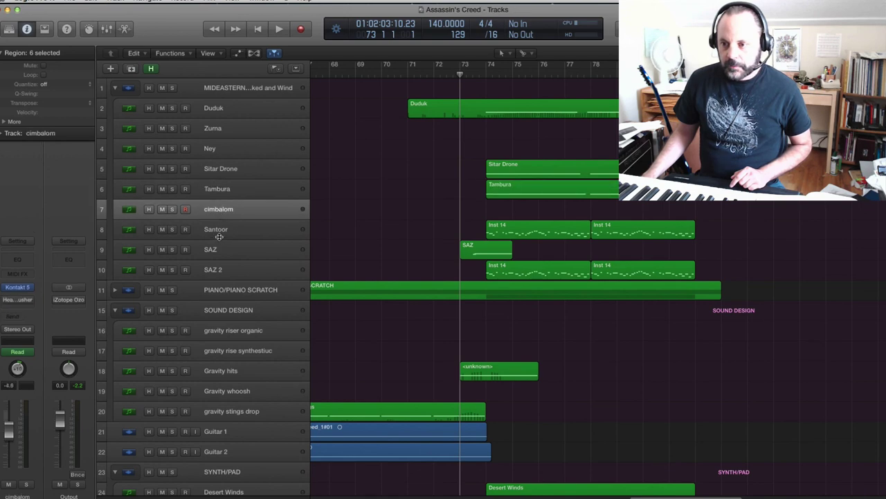
left_click(220, 236)
left_click(220, 251)
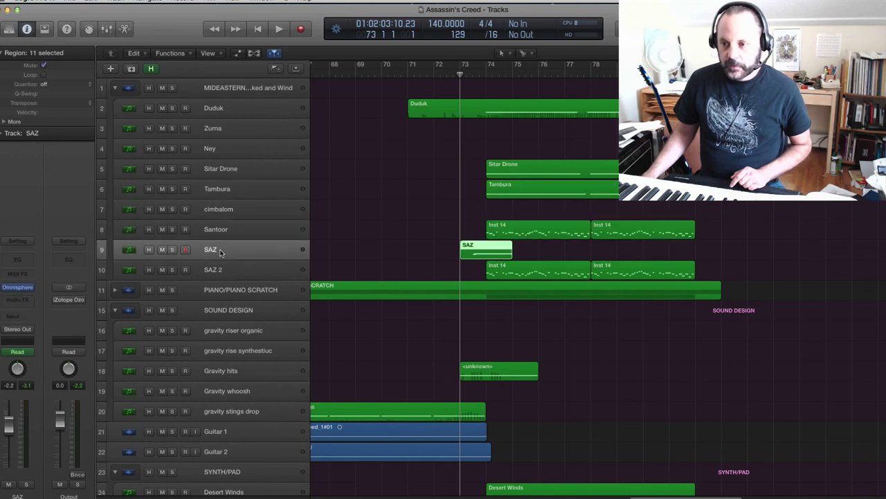
left_click(227, 270)
left_click(228, 291)
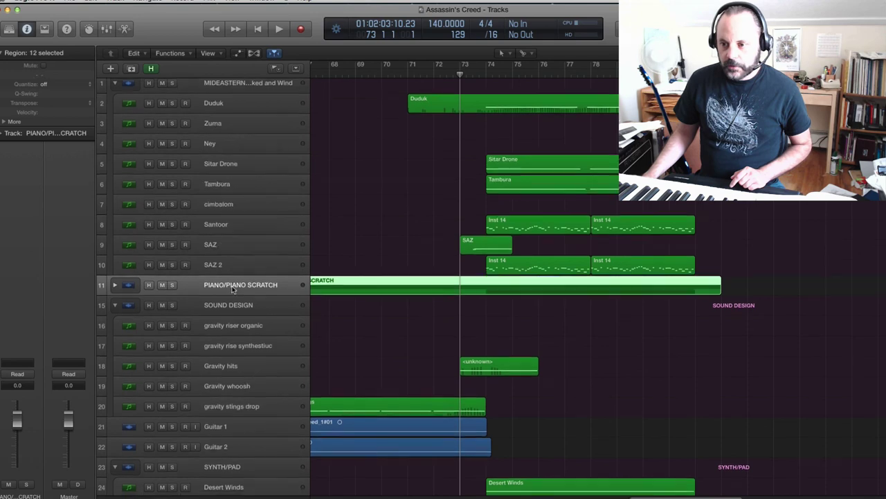
Examine the channel strips of the SOUND DESIGN tracks, from gravity riser organic to gravity stings drop
scroll(230, 285, "down", 5)
left_click(244, 199)
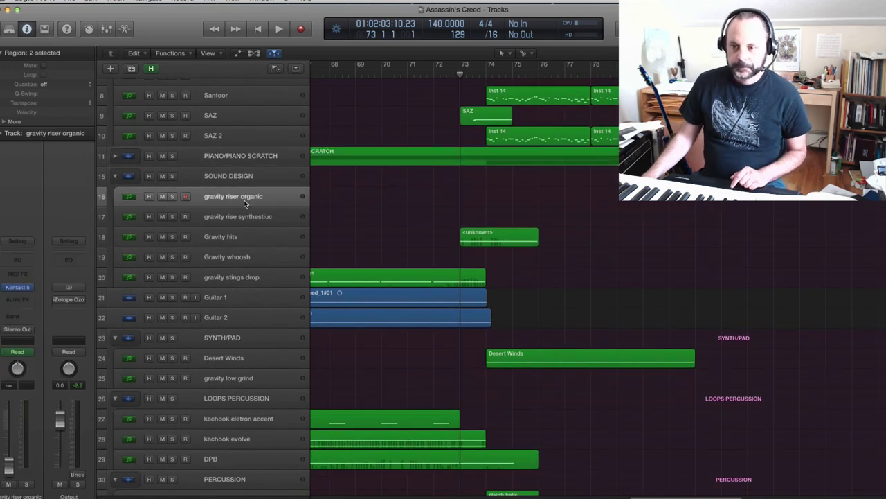
left_click(234, 218)
left_click(231, 239)
scroll(232, 232, "down", 2)
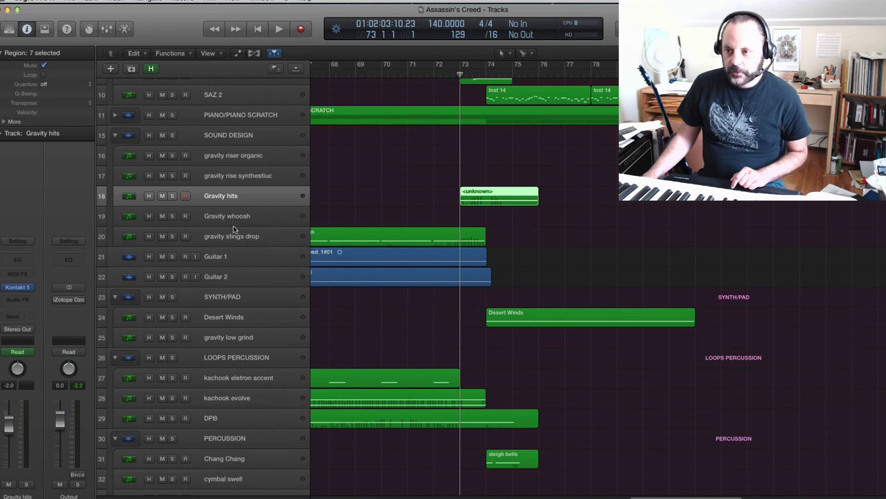
left_click(234, 221)
left_click(235, 239)
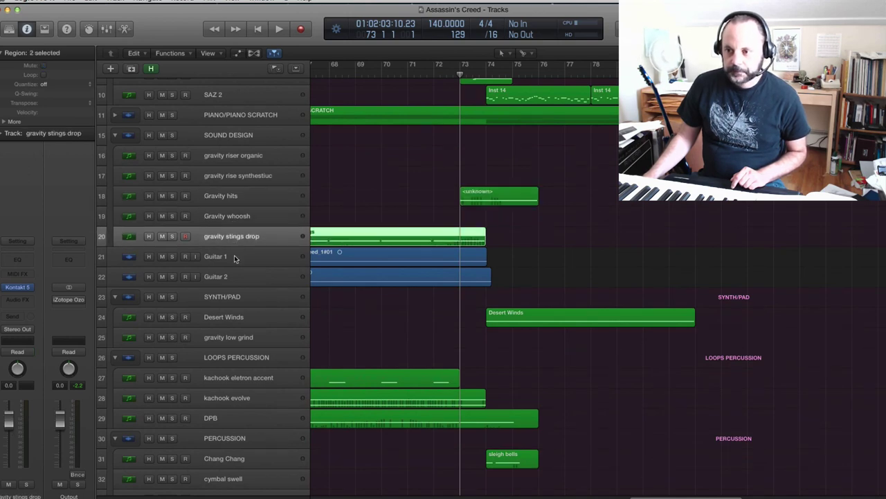
Solo Guitar 1, play it from bar 65 beat 3, inspect its Channel EQ curve, and stop playback
left_click(234, 258)
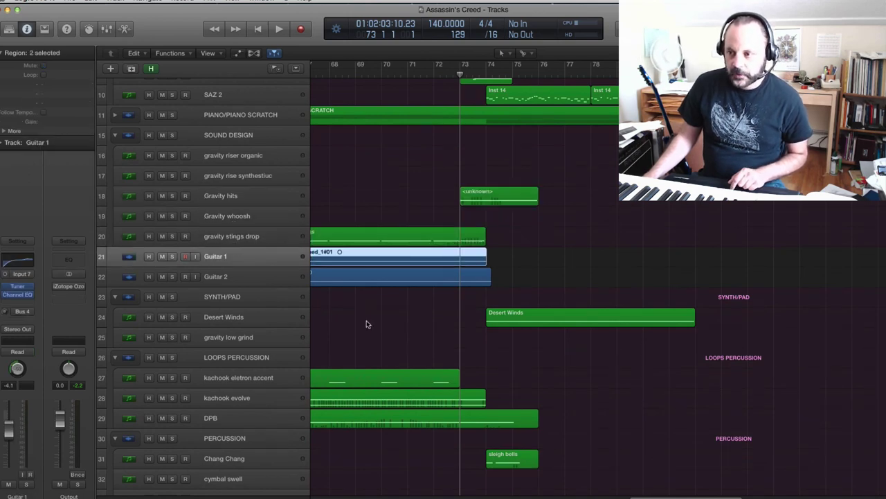
scroll(569, 90, "left", 10)
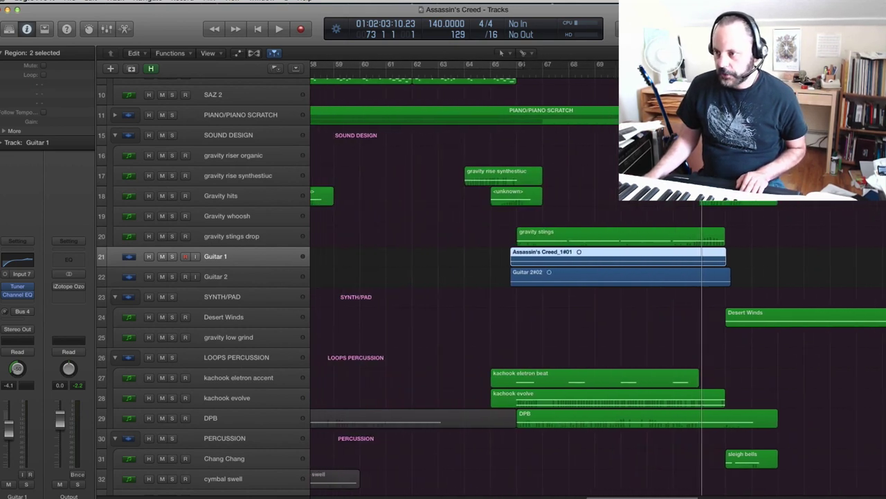
left_click(498, 75)
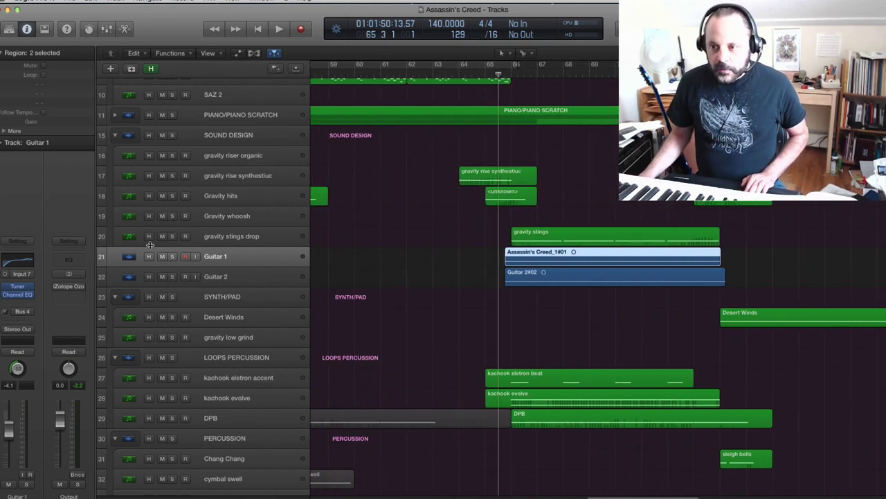
left_click(173, 257)
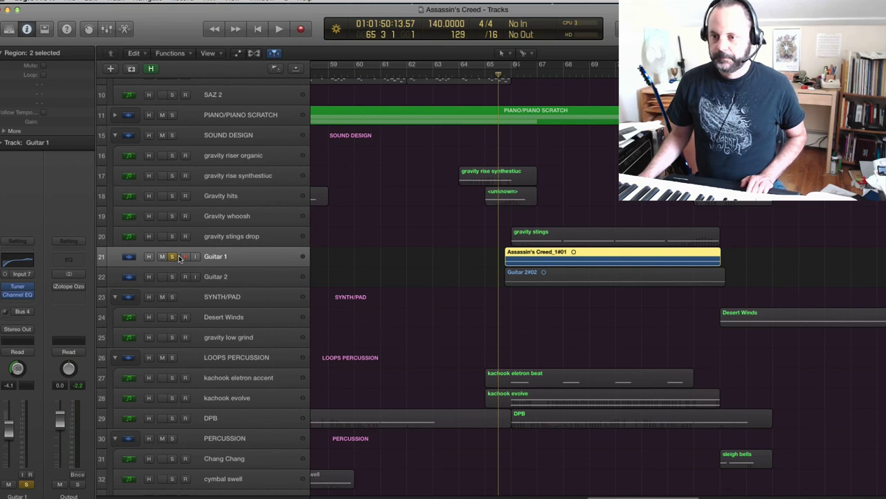
key("space")
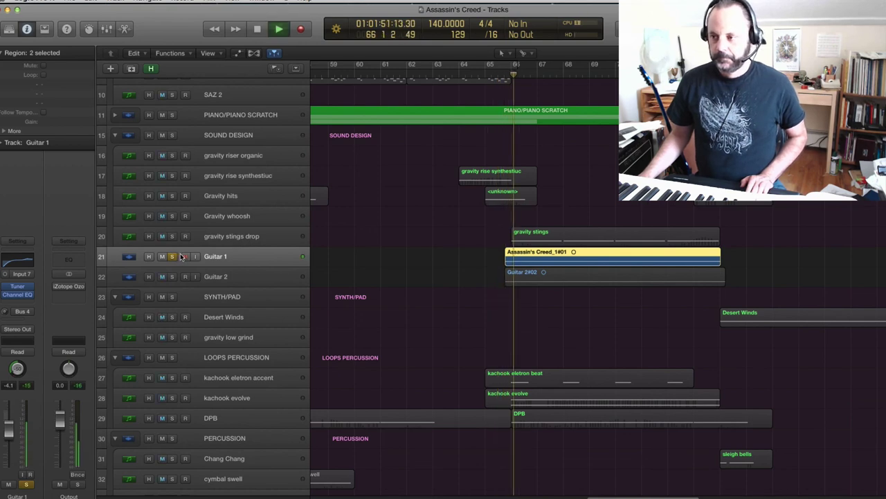
left_click(23, 263)
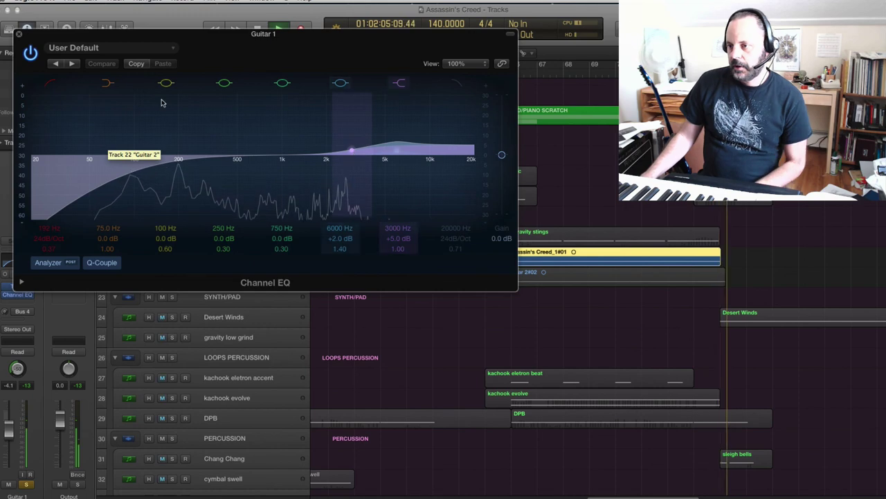
left_click(19, 35)
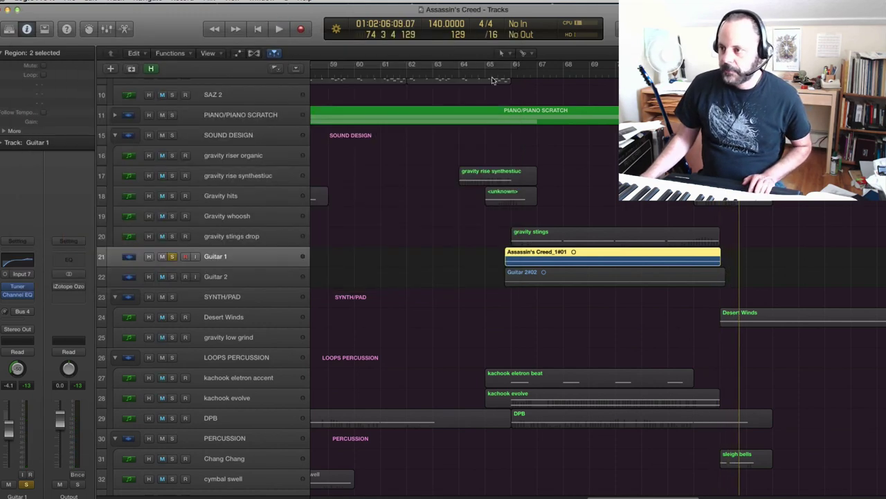
Switch the solo from Guitar 1 to Guitar 2 and play from bar 65 beat 3
left_click(500, 77)
left_click(172, 276)
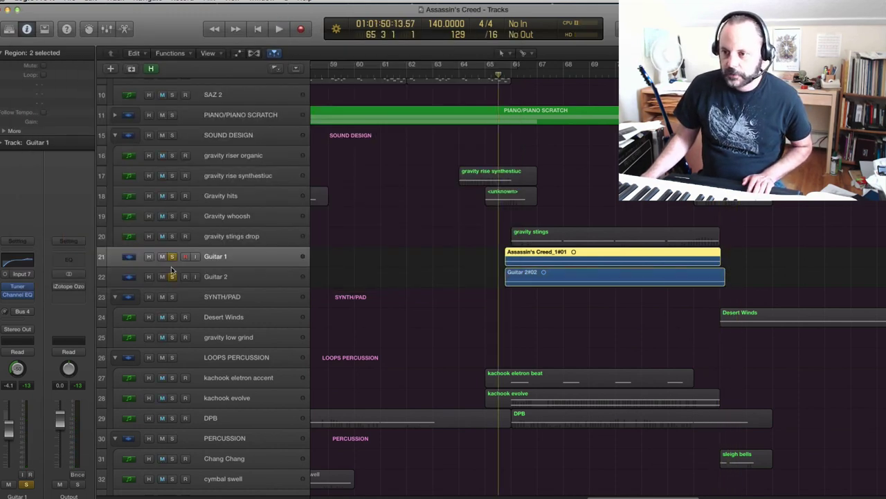
left_click(172, 256)
key("space")
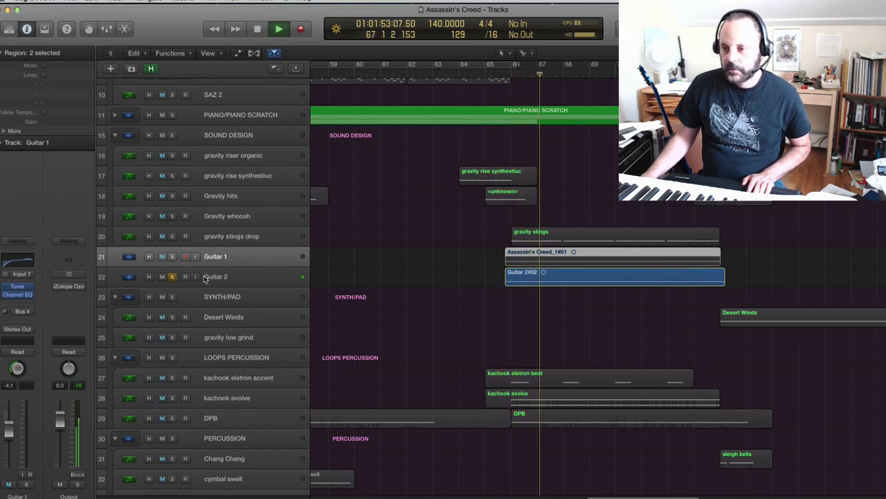
Inspect Guitar 2's Channel EQ curve during playback and close the plug-in window
left_click(246, 276)
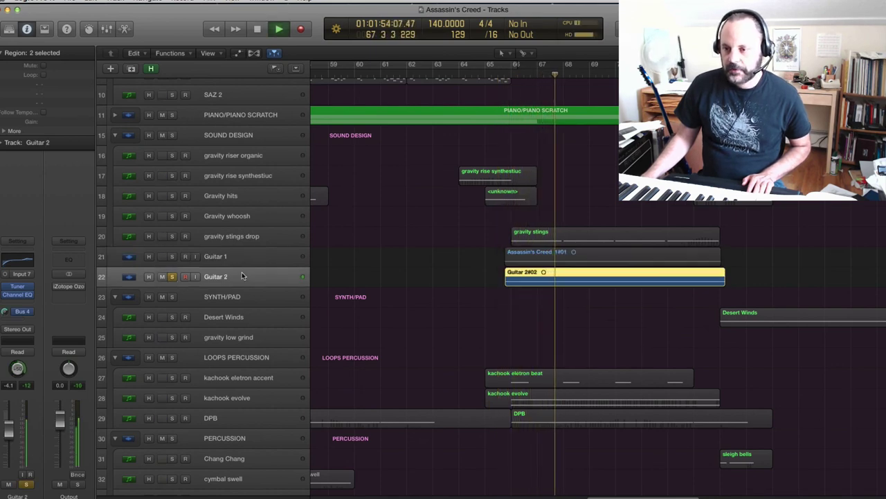
left_click(21, 265)
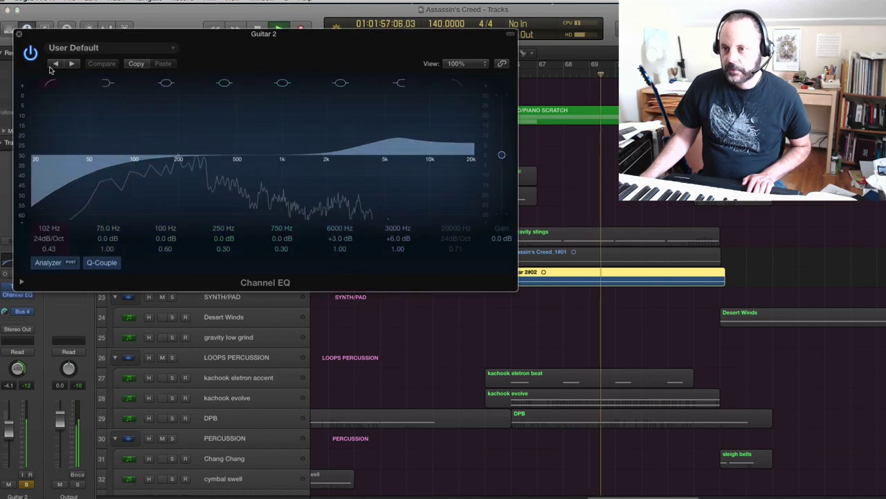
left_click(20, 34)
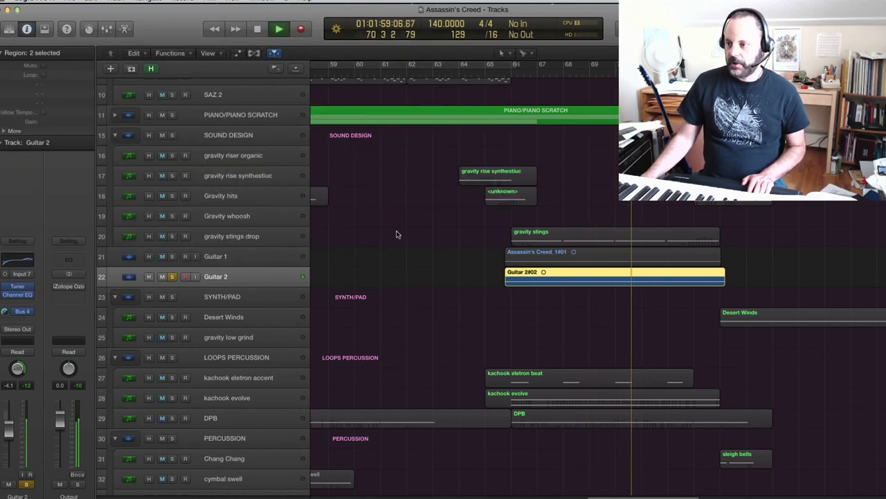
Stop at bar 65 beat 3 and examine the Bus 4 plate reverb send on Guitar 2 and Guitar 1
left_click(498, 74)
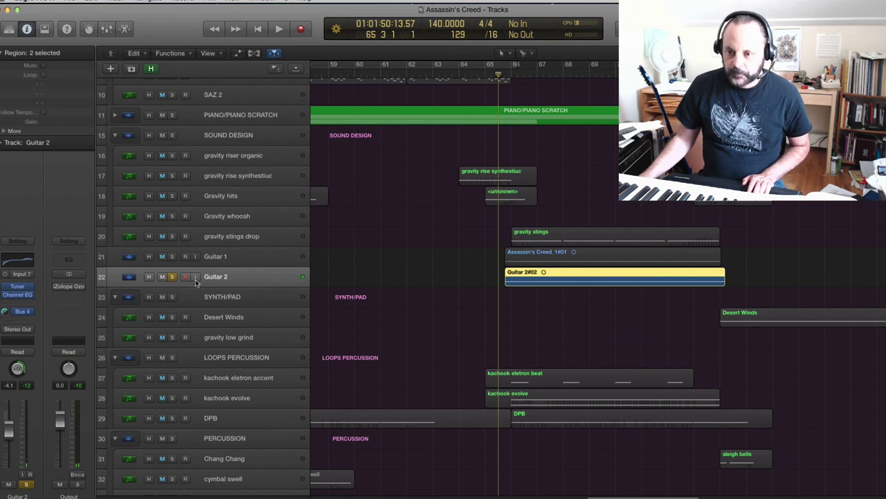
left_click(23, 313)
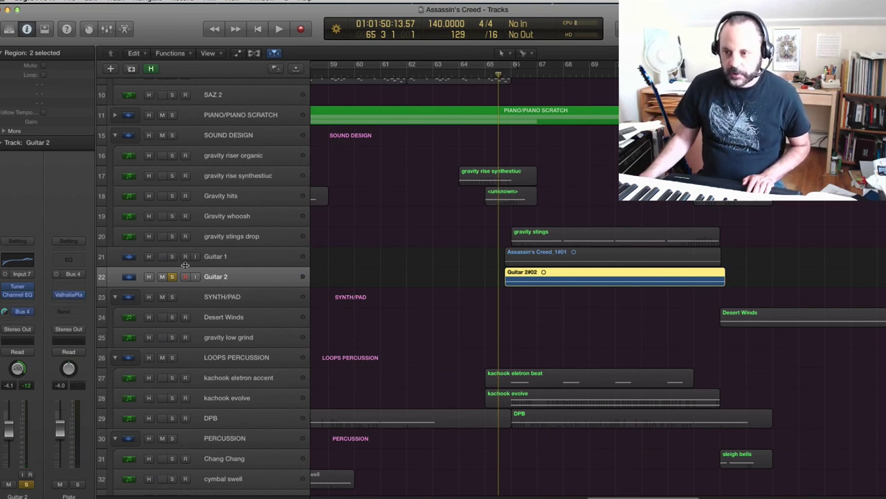
left_click(236, 260)
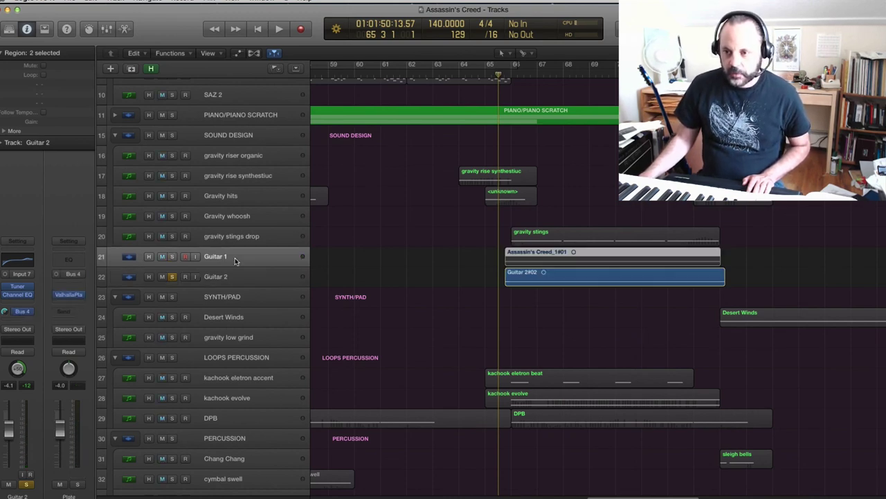
left_click(13, 311)
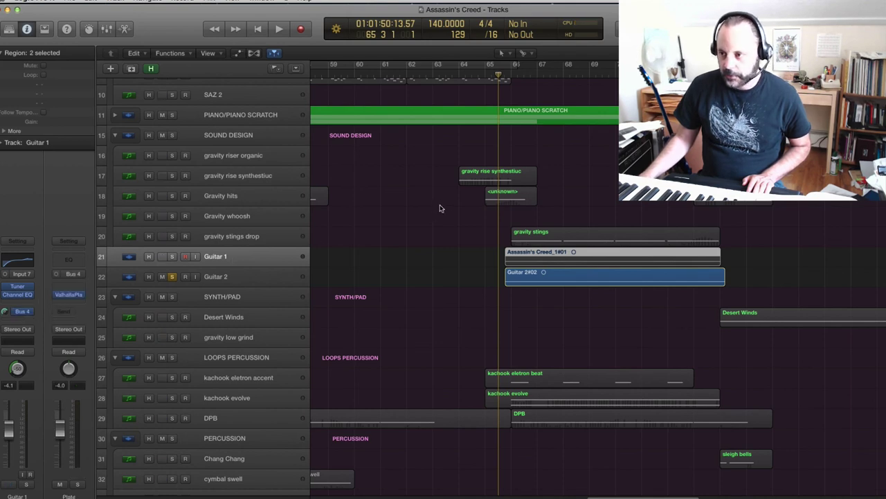
Solo Guitar 1 together with Guitar 2, play both from bar 65 beat 3, and open the Plate bus's ValhallaPlate reverb
left_click(172, 256)
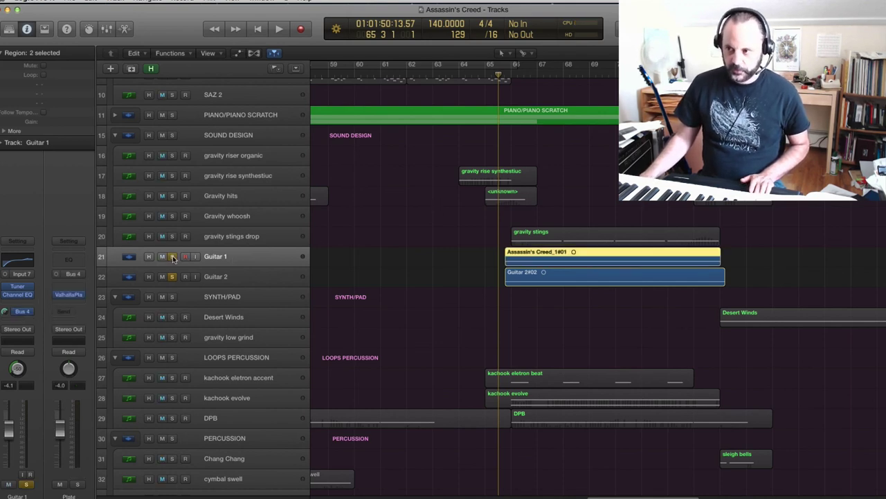
key("space")
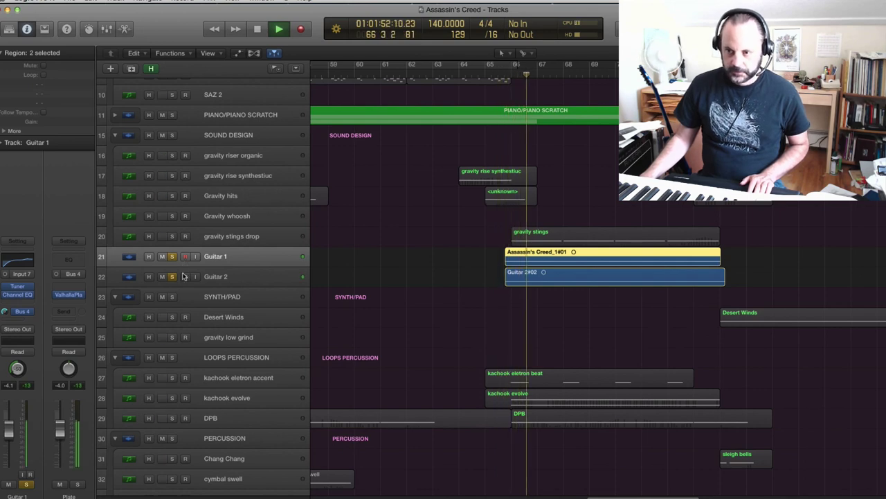
left_click(69, 295)
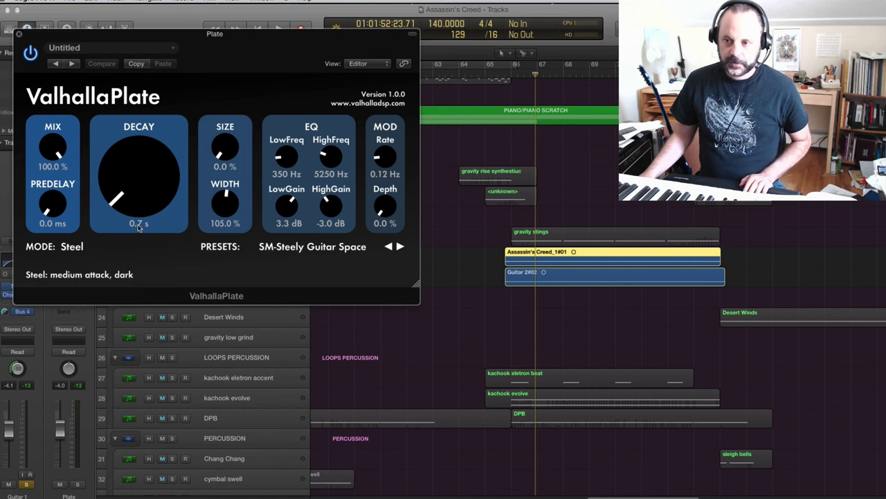
Replay both guitars from about bar 66 with the ValhallaPlate settings open, stop, and close the plug-in window
left_click(505, 78)
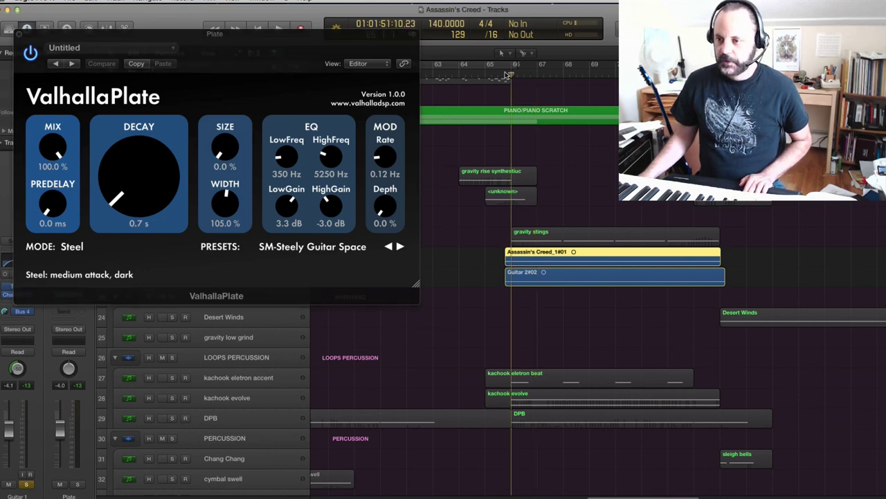
key("space")
key("space")
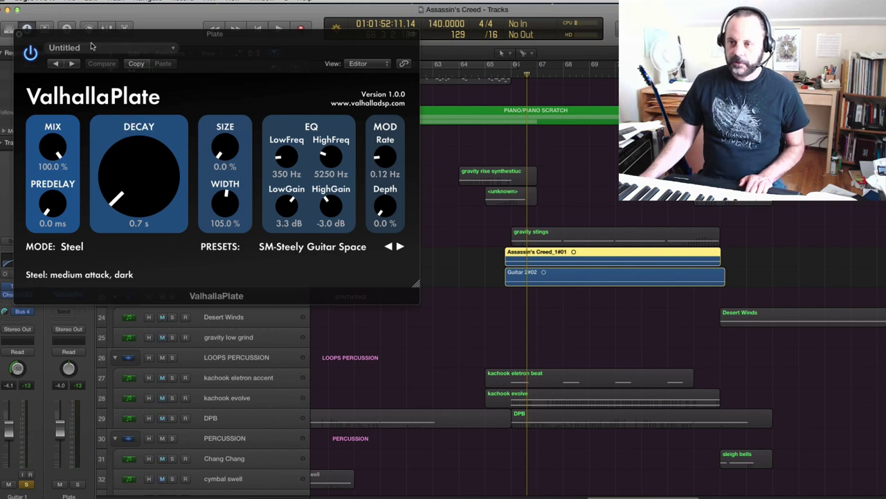
left_click(20, 34)
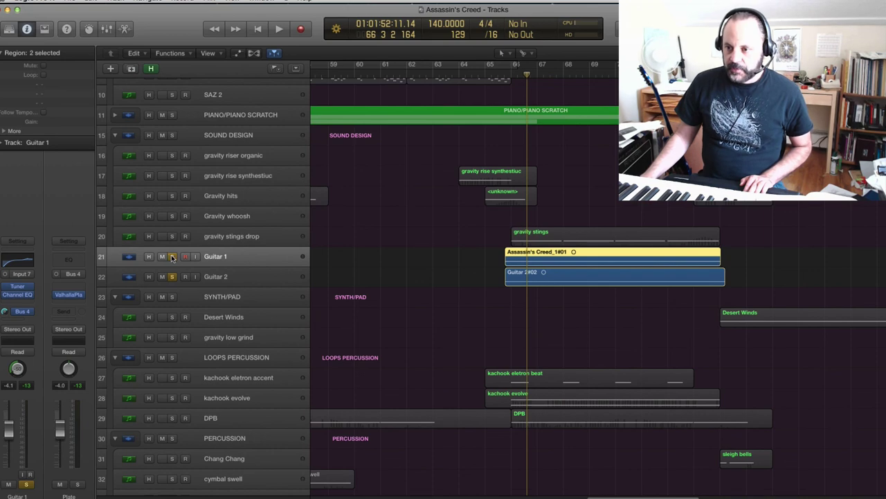
Turn off solo on Guitar 1 and Guitar 2, then play the full mix from bar 66 and stop
left_click(173, 257)
left_click(173, 277)
key("space")
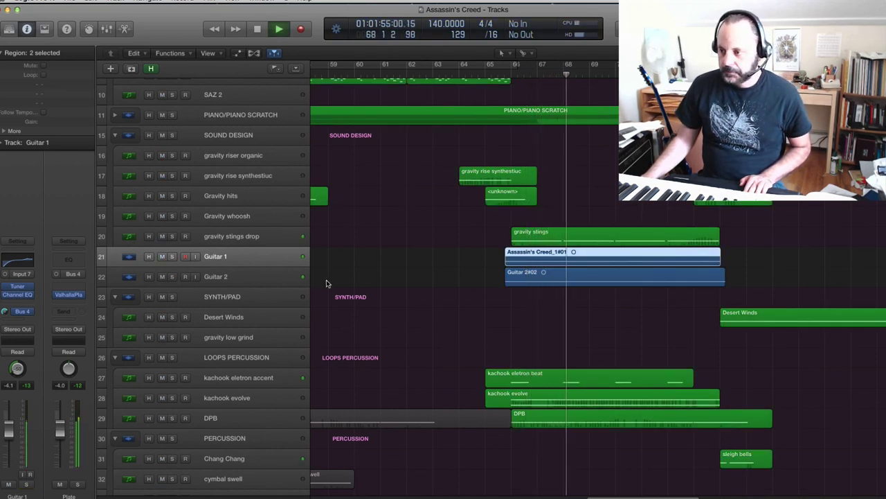
key("space")
Review the channel strips of the SYNTH/PAD and LOOPS PERCUSSION tracks, from Desert Winds through DPB
scroll(339, 284, "down", 3)
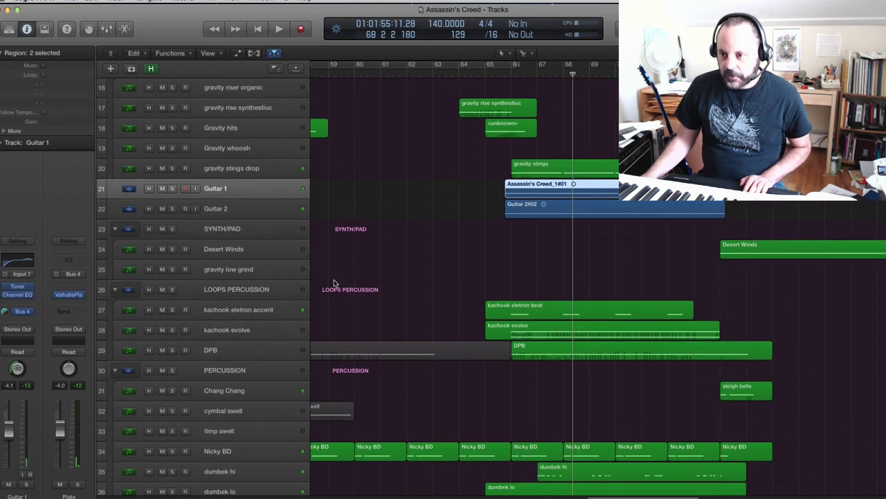
left_click(240, 250)
left_click(236, 271)
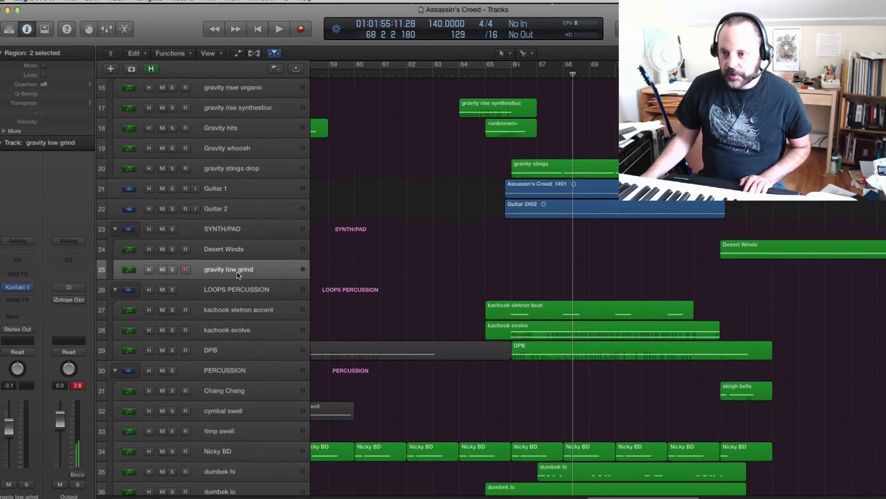
left_click(237, 291)
left_click(237, 309)
scroll(241, 305, "down", 5)
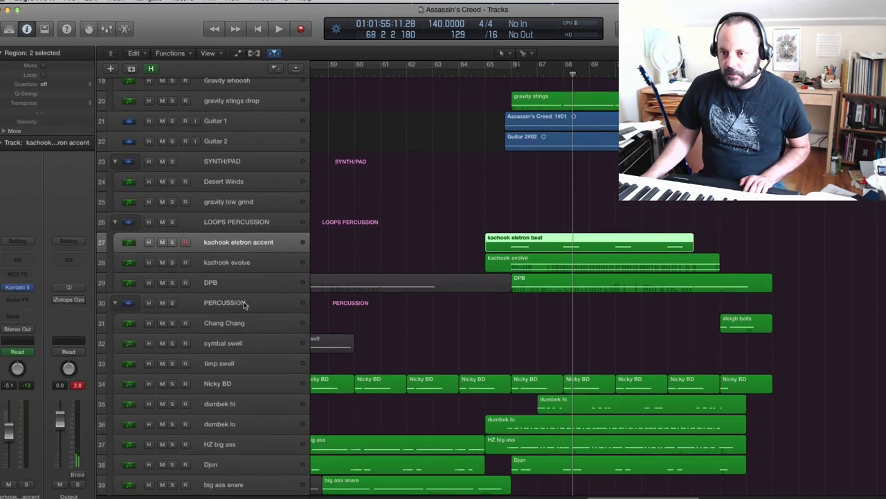
left_click(245, 141)
left_click(245, 155)
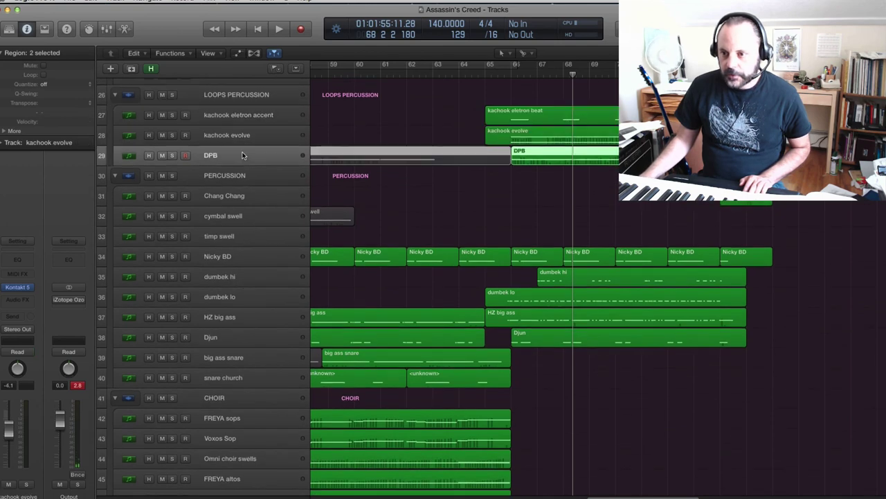
Review the channel strips of the Chang Chang, cymbal swell and timp swell percussion tracks
left_click(252, 197)
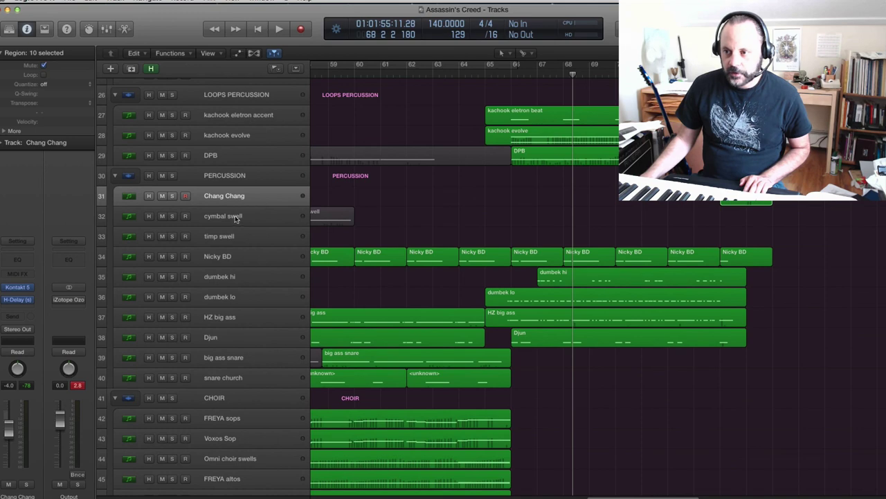
left_click(235, 218)
left_click(235, 237)
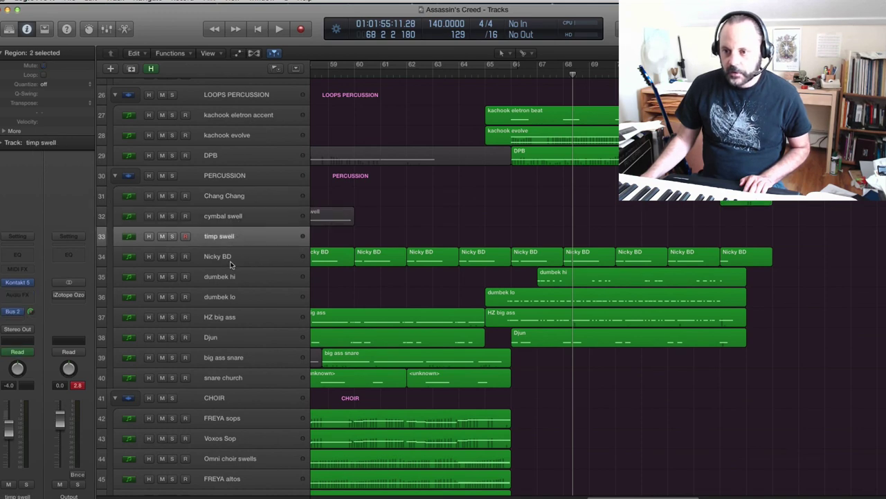
Follow timp swell's Bus 2 send to the hall bus, inspect its PhoenixVerb settings, and close the plug-in window
left_click(18, 312)
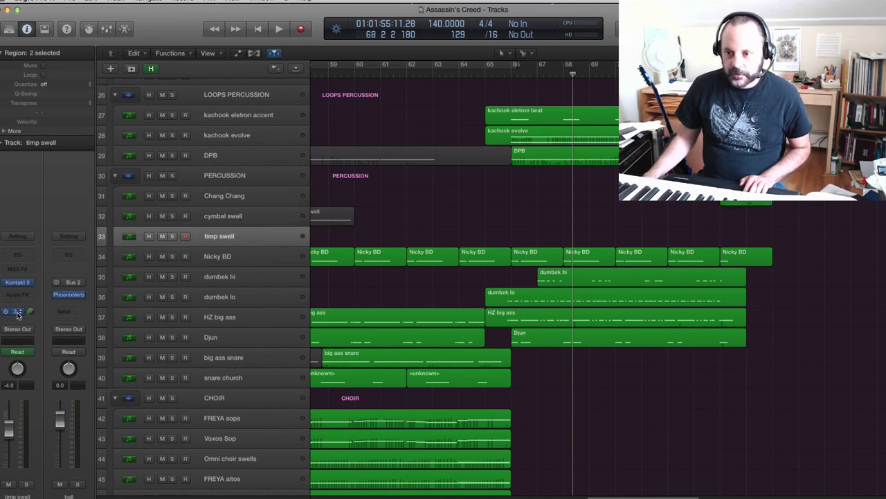
left_click(69, 296)
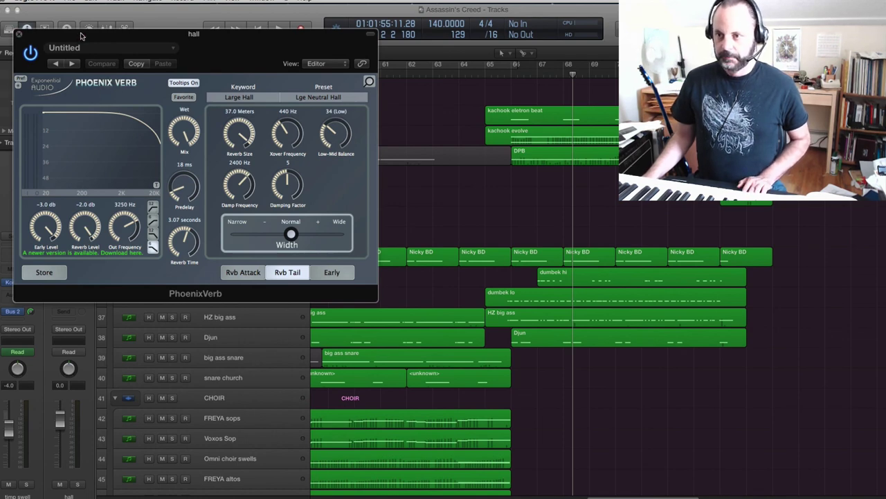
left_click_drag(81, 36, 0, 45)
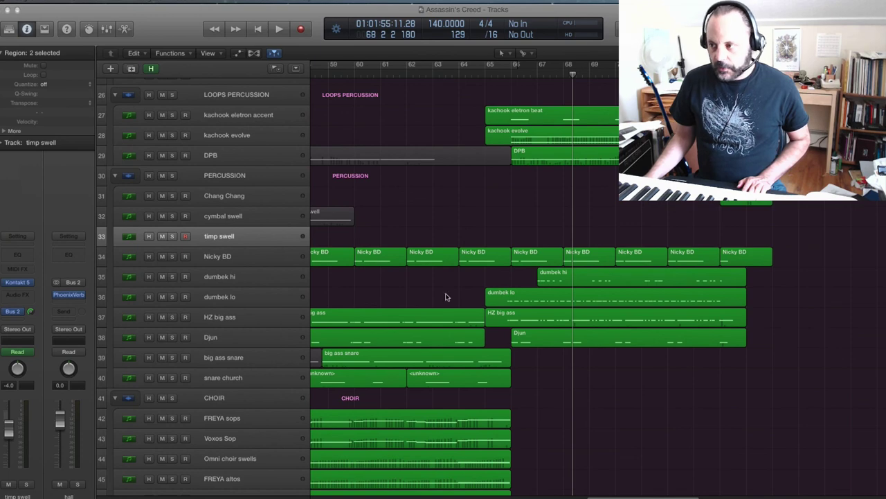
Audition timp swell in solo from bar 47, stop playback, and turn its solo off
left_click_drag(623, 497, 540, 497)
left_click(404, 72)
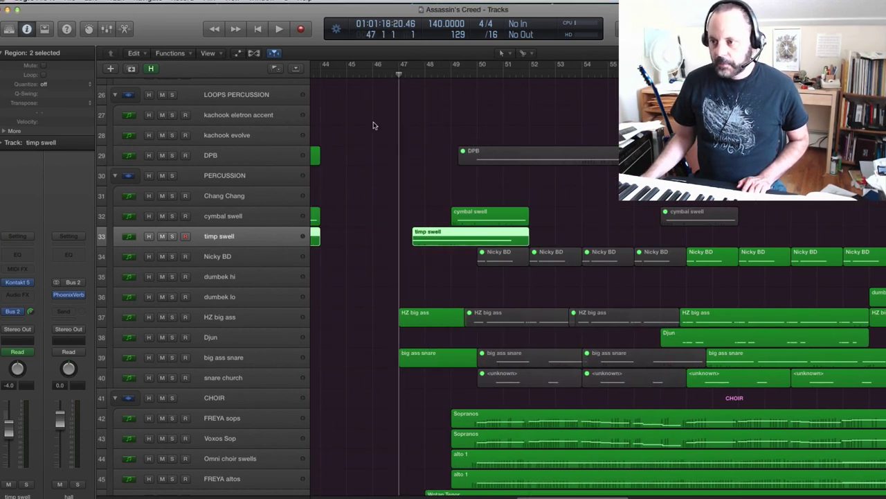
left_click(173, 237)
key("space")
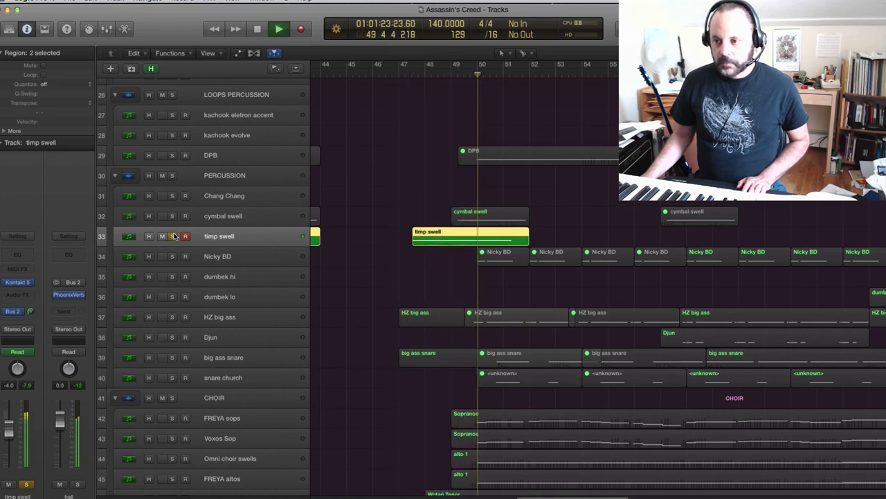
key("space")
left_click(172, 236)
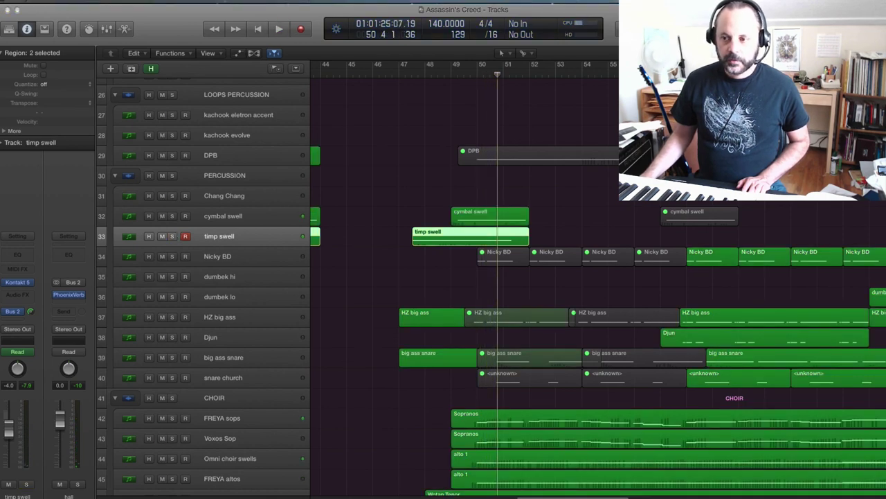
Review the channel strips of the Nicky BD, dumbek hi and dumbek lo tracks
left_click(239, 261)
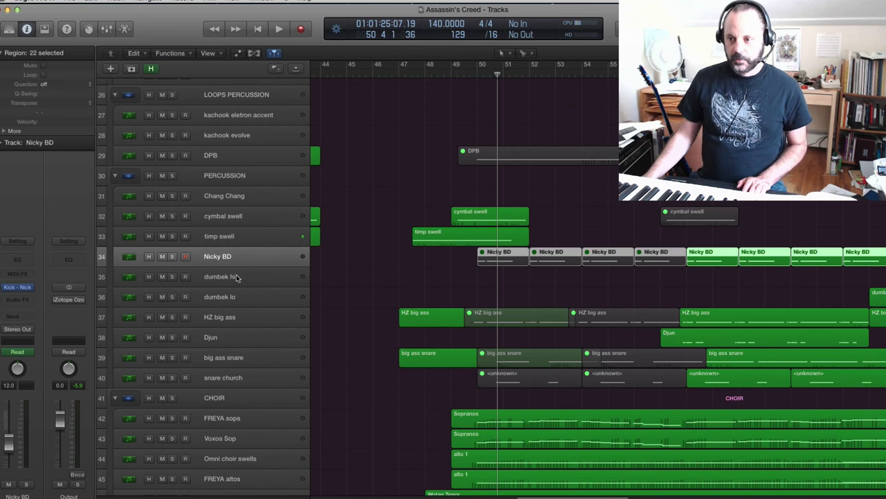
left_click(235, 277)
left_click(239, 296)
scroll(247, 280, "down", 2)
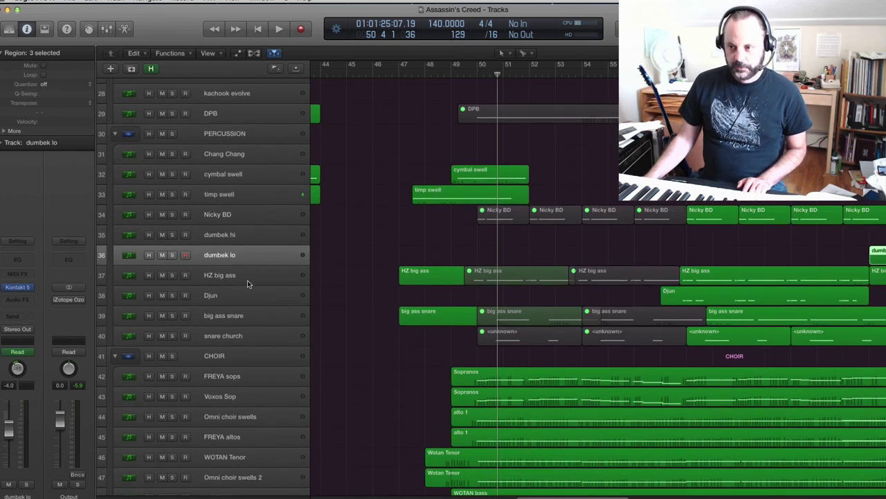
Select the HZ big ass track and check its Channel EQ curve
left_click(245, 275)
scroll(245, 274, "down", 1)
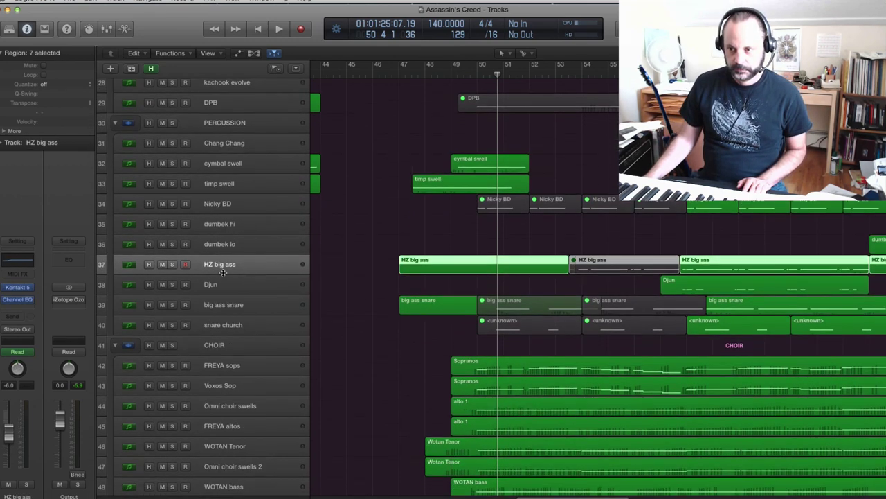
left_click(12, 262)
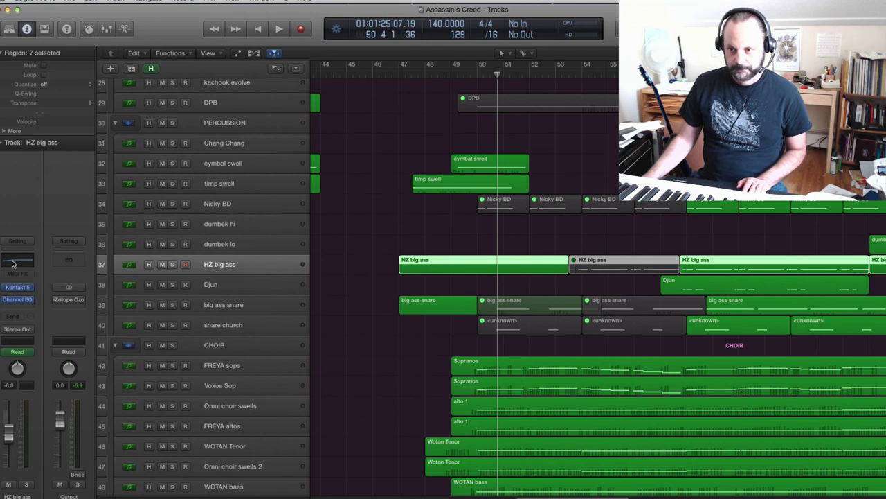
Review the instruments and effects on the Djun, big ass snare and snare church tracks
left_click(225, 284)
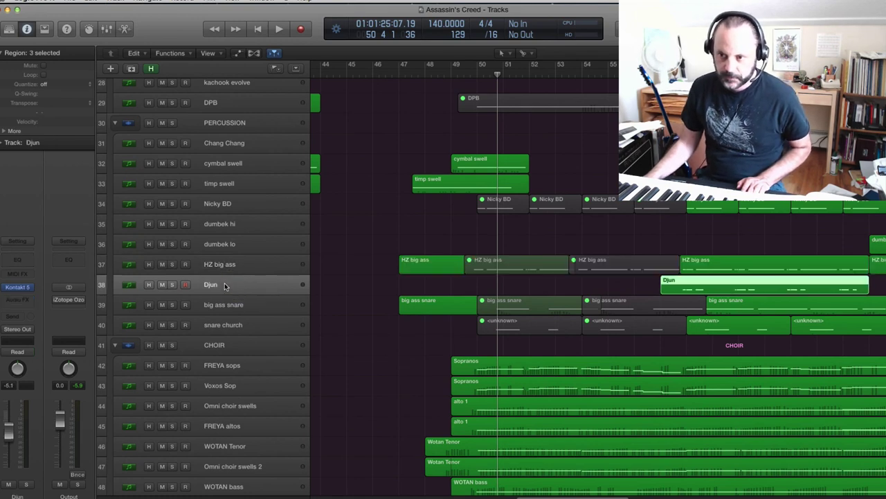
left_click(230, 304)
scroll(236, 291, "down", 3)
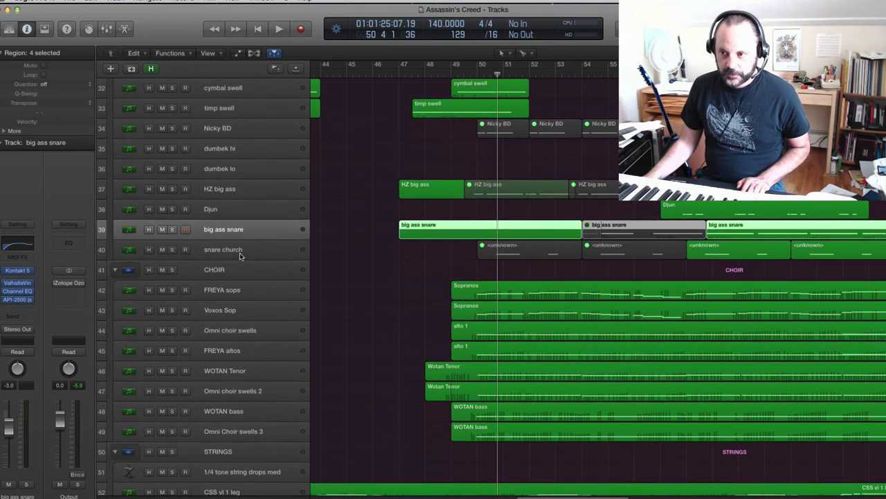
left_click(240, 251)
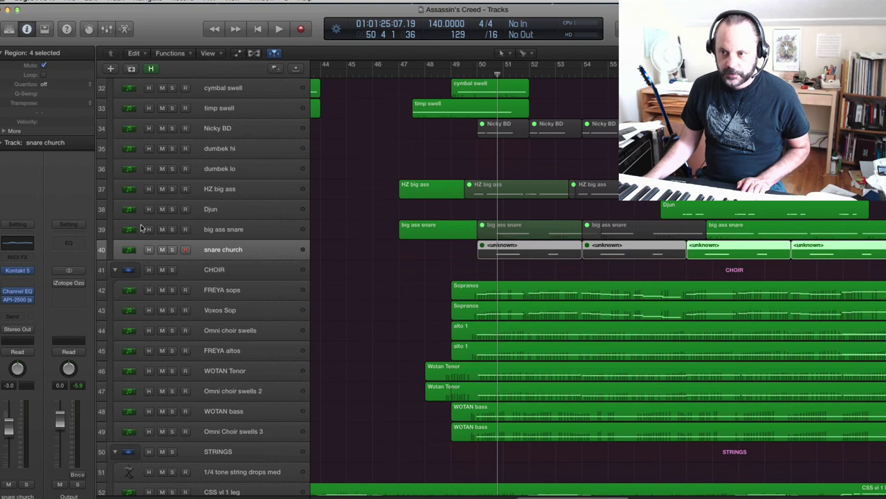
Collapse the PERCUSSION, LOOPS PERCUSSION and SYNTH/PAD folder tracks
scroll(168, 243, "up", 10)
left_click(115, 288)
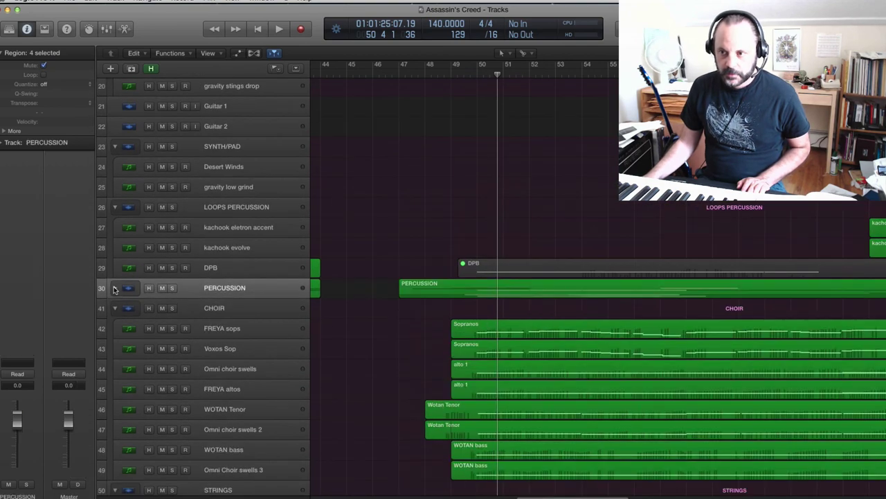
left_click(115, 207)
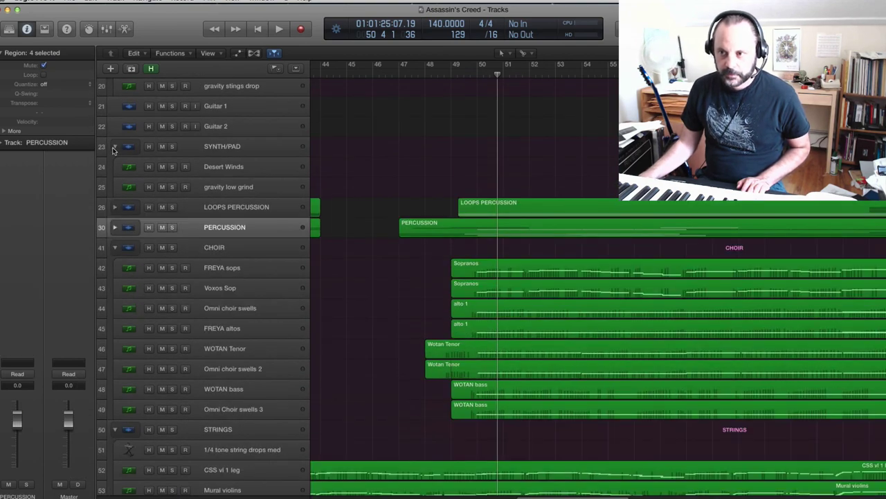
left_click(115, 146)
Collapse the MIDEASTERN Plucked and Wind folder and the SOUND DESIGN folder
scroll(148, 201, "up", 12)
scroll(147, 196, "up", 3)
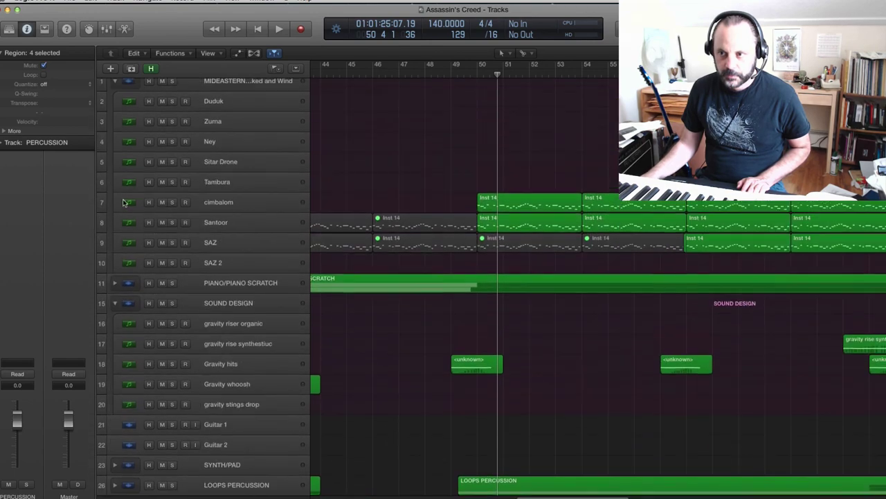
left_click(115, 87)
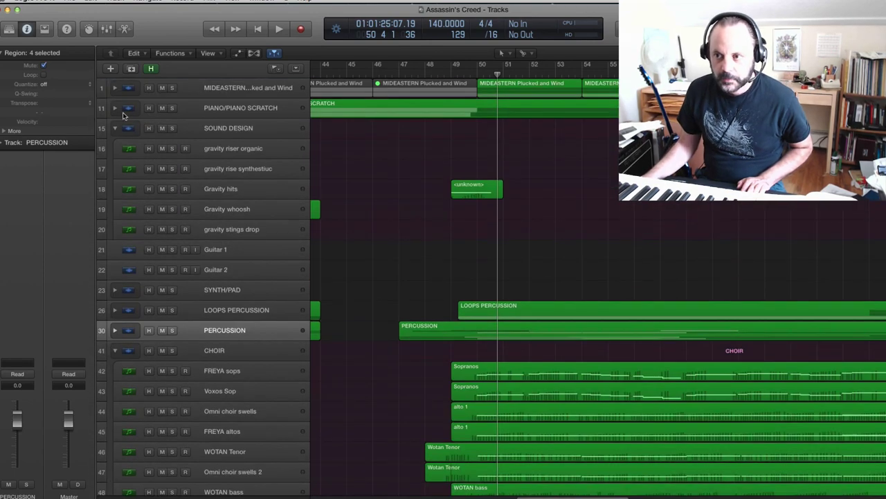
left_click(115, 128)
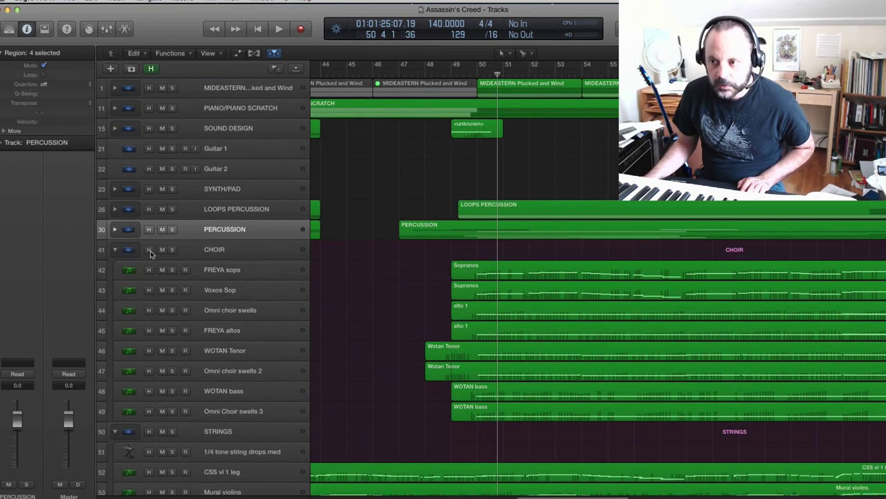
Review the FREYA sops track's Bus 2 reverb send and the channel strips of Voxos Sop, Omni choir swells and FREYA altos
left_click(205, 271)
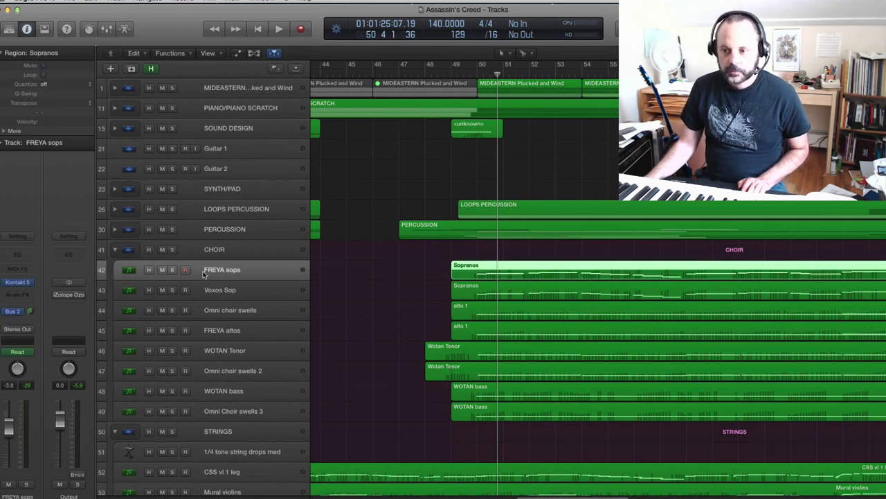
left_click(21, 311)
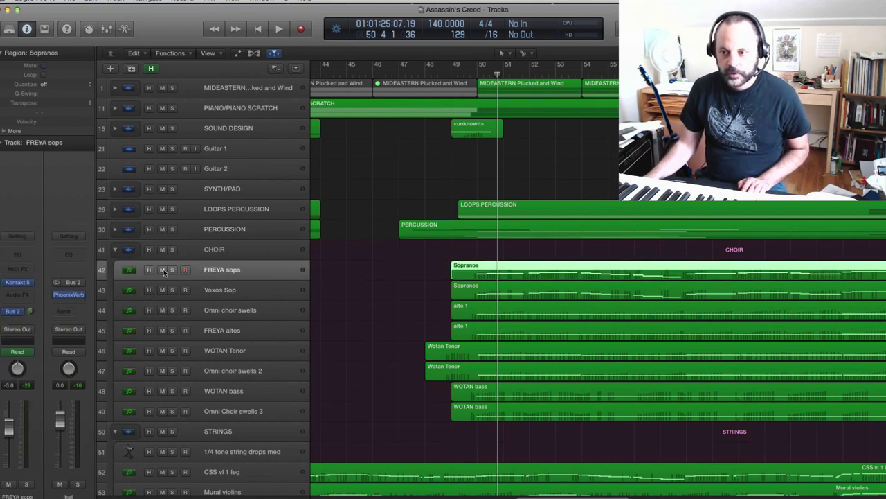
left_click(221, 292)
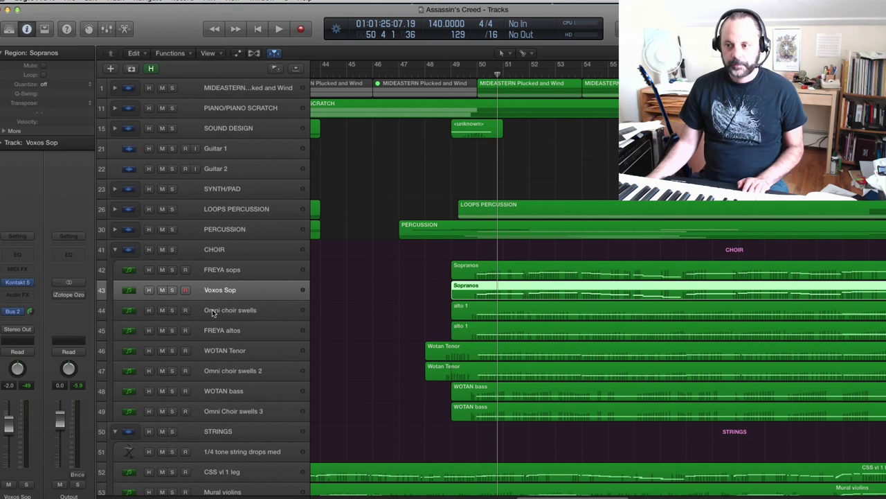
left_click(212, 312)
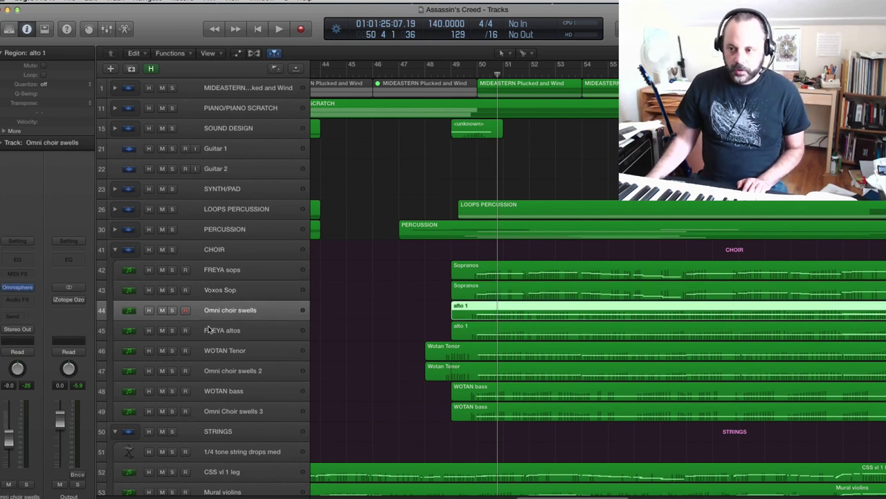
left_click(210, 331)
Check the Omni choir swells 2 track and the WOTAN bass track's Bus 2 reverb send, and collapse the CHOIR folder
scroll(211, 332, "down", 3)
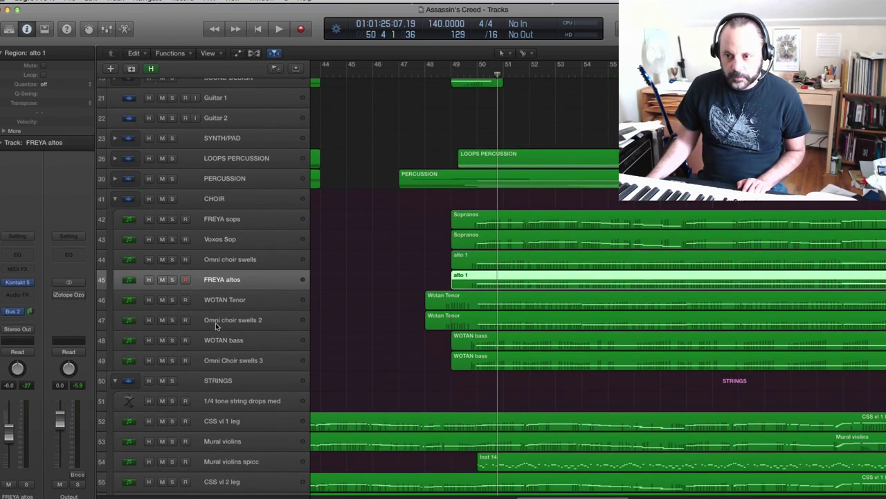
left_click(215, 325)
left_click(209, 339)
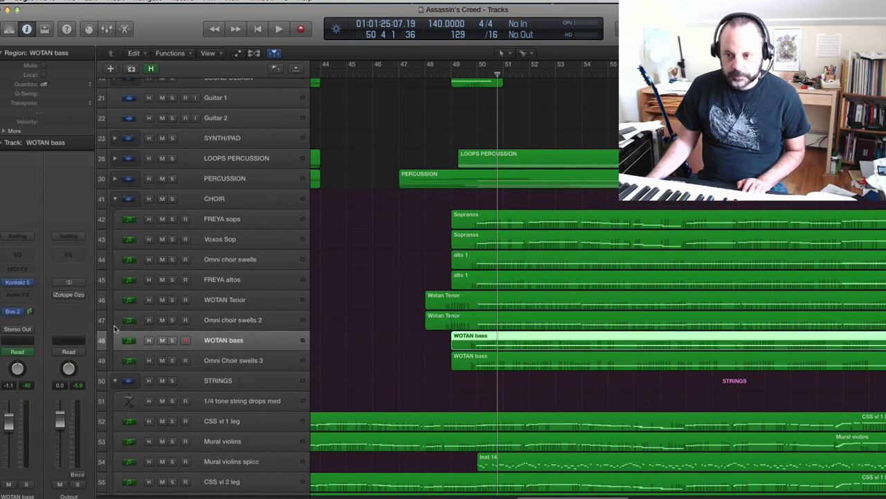
left_click(16, 313)
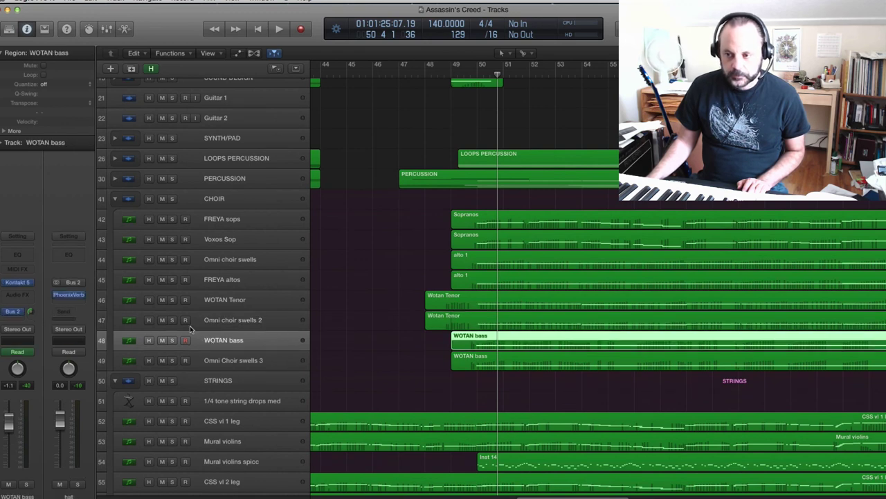
scroll(236, 332, "down", 2)
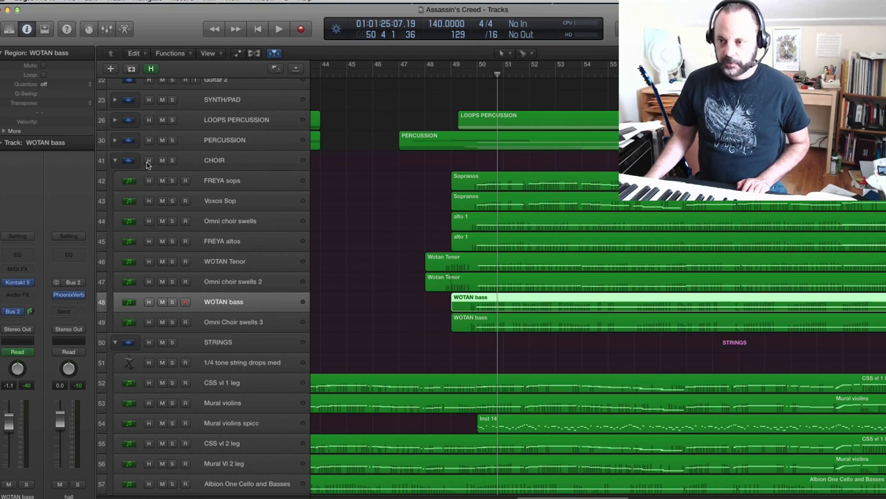
left_click(115, 161)
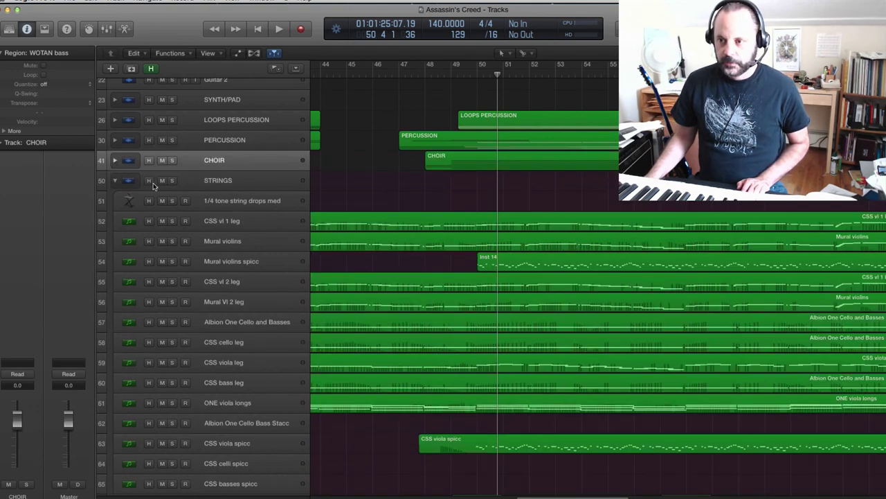
Review the channel strips of the CSS vl 1 leg, 1/4 tone string drops med, ONE viola longs and CSS bass leg string tracks
left_click(224, 220)
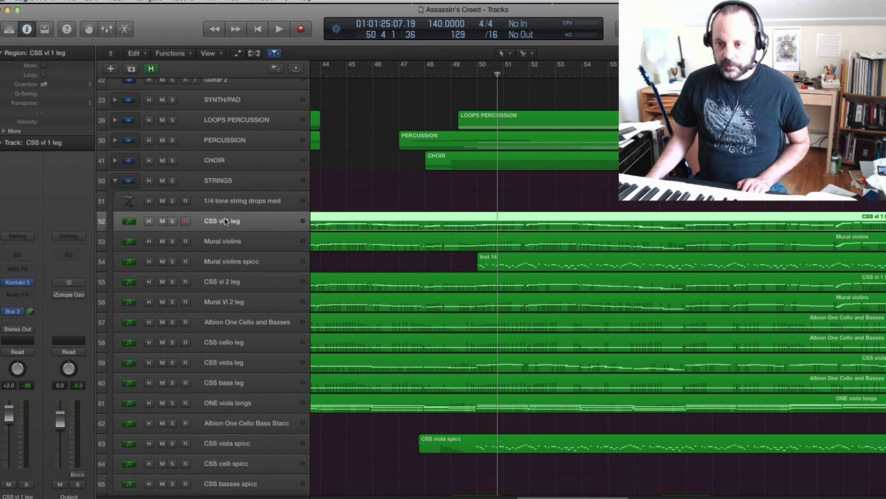
left_click(225, 208)
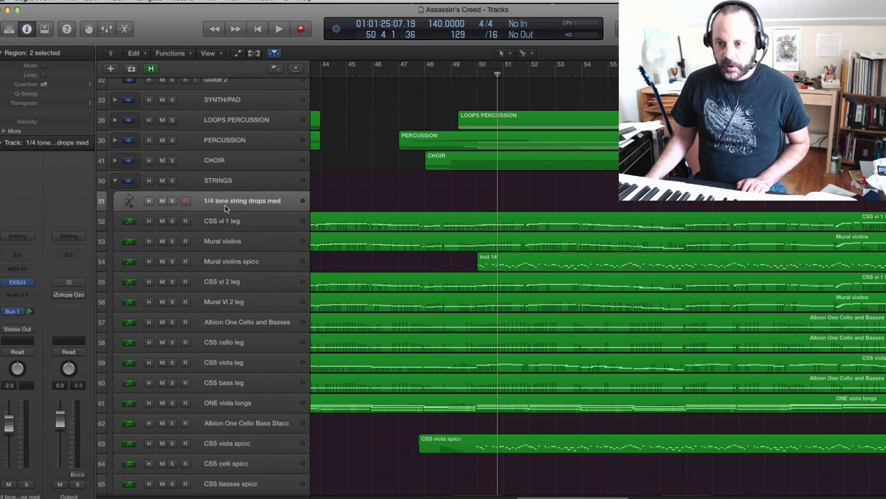
left_click(219, 223)
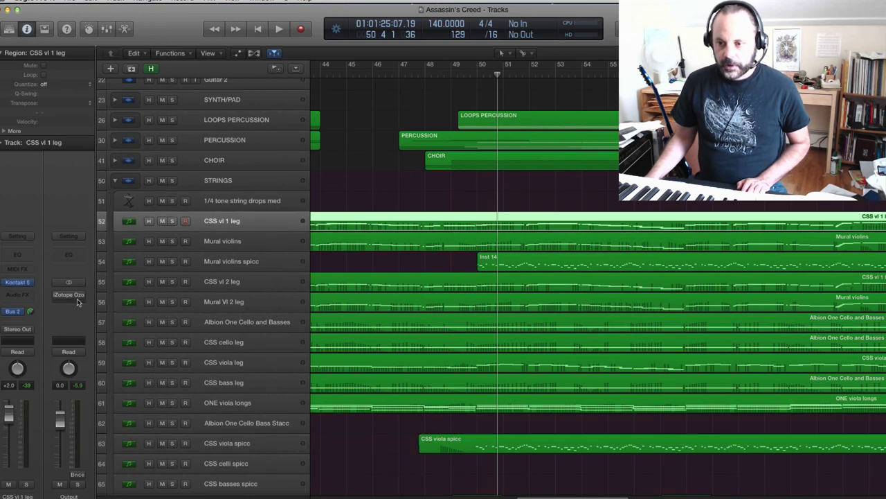
scroll(220, 283, "down", 5)
left_click(218, 263)
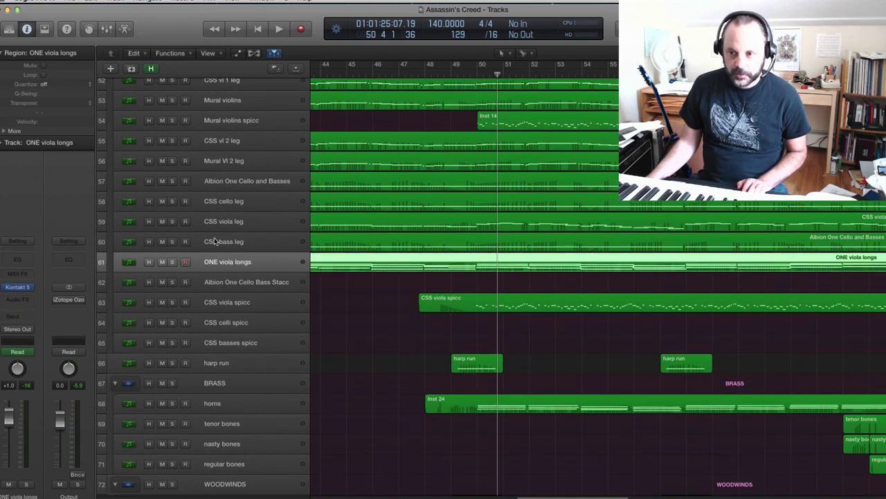
left_click(215, 242)
Review the instruments and sends on the horns, tenor bones, nasty bones and regular bones tracks in the BRASS folder
scroll(239, 276, "down", 2)
scroll(239, 277, "down", 4)
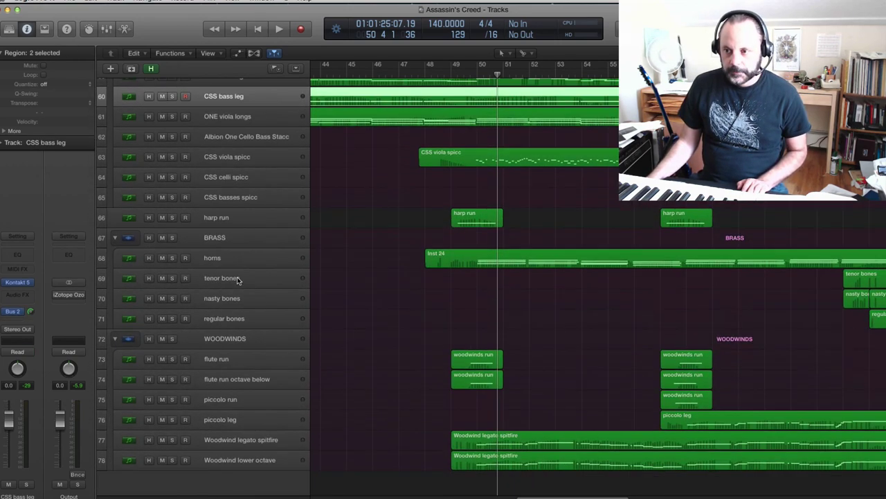
left_click(210, 259)
left_click(218, 280)
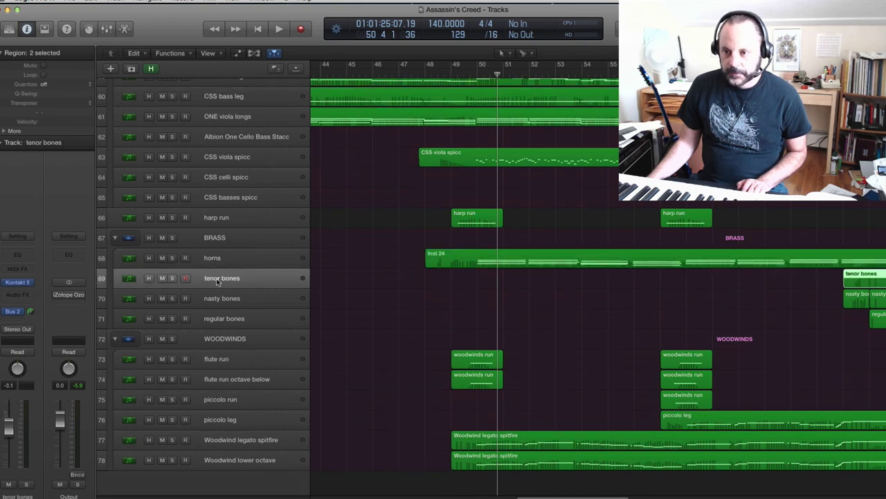
left_click(216, 298)
left_click(215, 321)
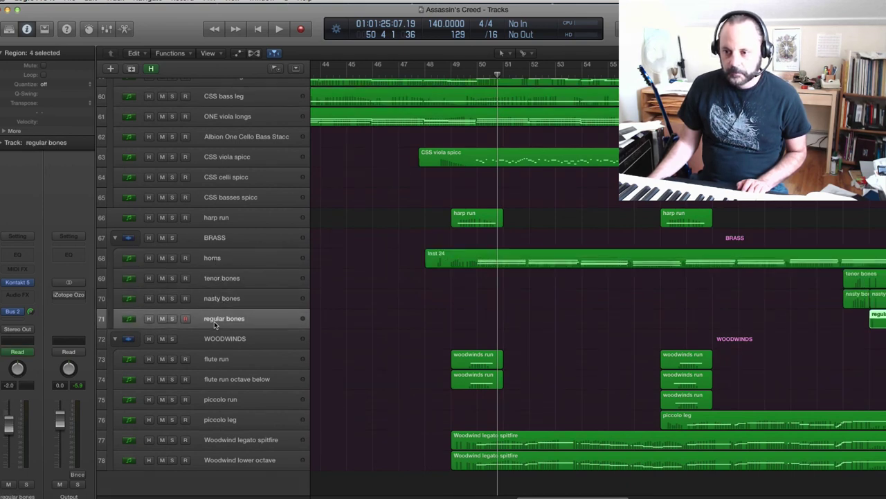
Review the instruments and sends on the WOODWINDS tracks, from flute run through the piccolo tracks to Woodwind lower octave
left_click(230, 362)
left_click(224, 378)
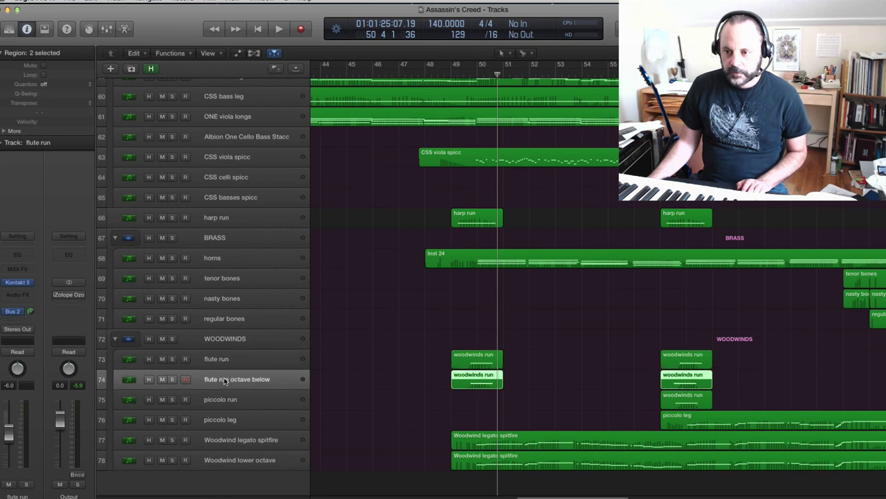
left_click(221, 400)
left_click(224, 419)
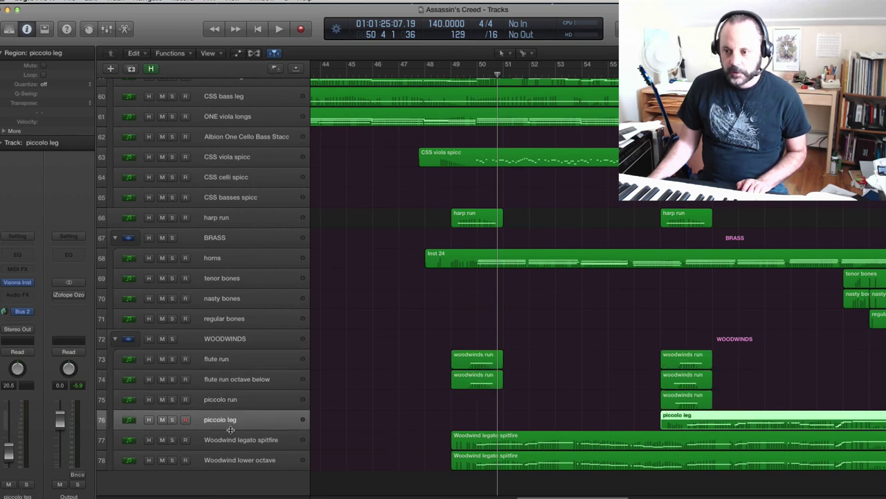
left_click(231, 441)
left_click(235, 462)
left_click(236, 441)
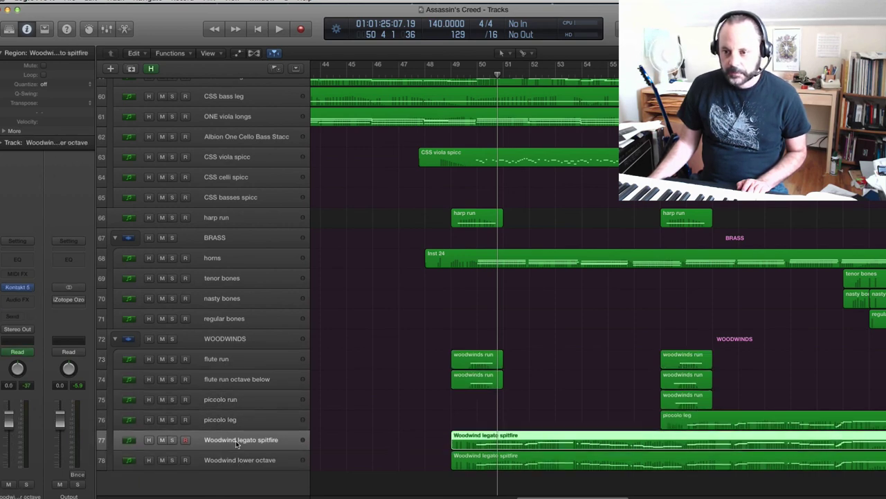
left_click(260, 422)
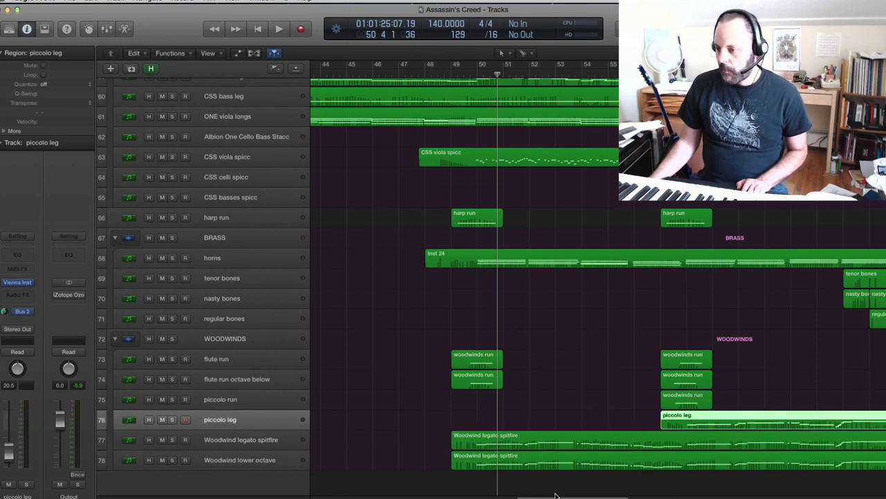
Examine the arrangement from about bar 66 onward, starting from the first track
left_click_drag(558, 496, 663, 494)
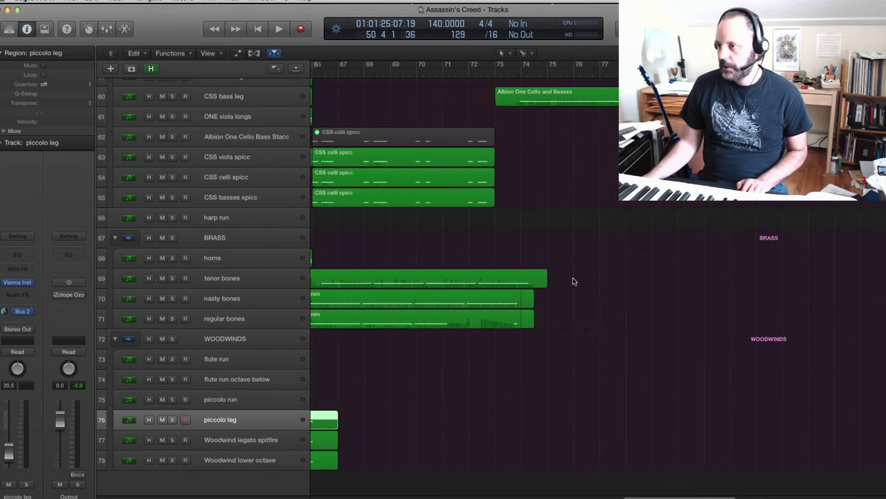
scroll(572, 281, "up", 10)
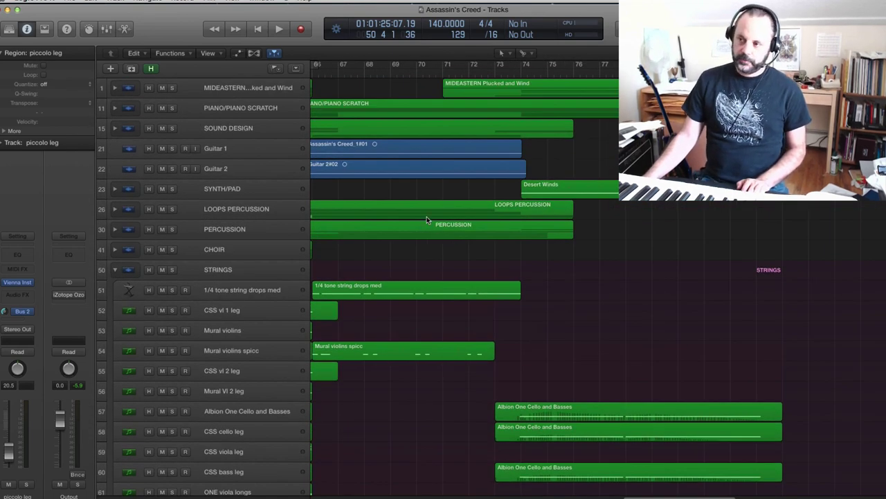